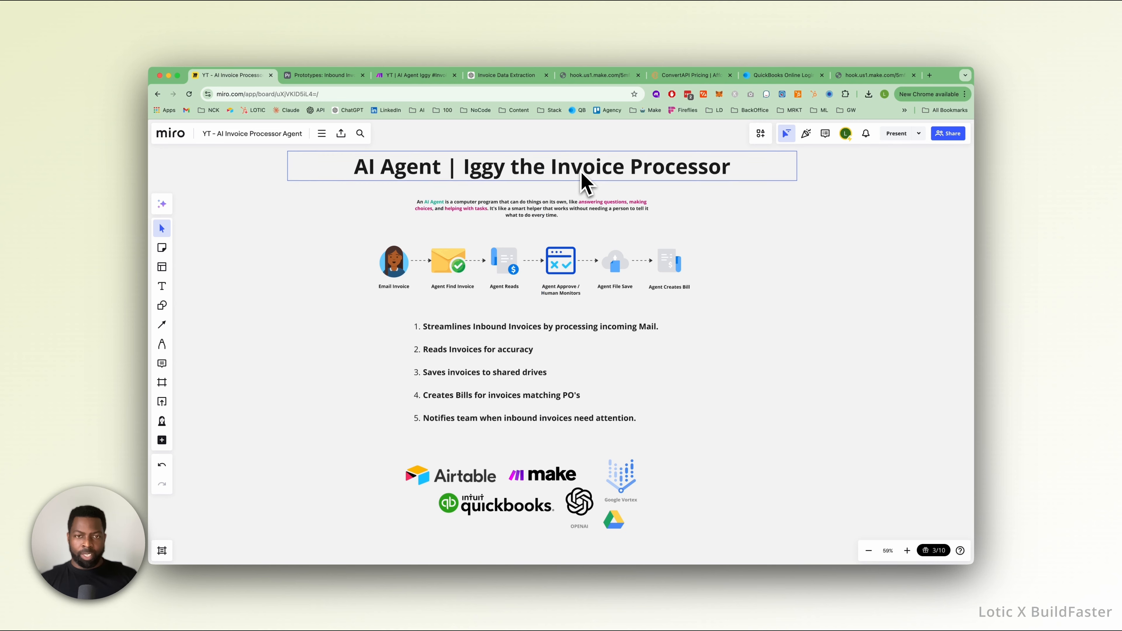
Switch to the Inbound Invoices table in Airtable and move the Company field directly after Consensus.
click(336, 287)
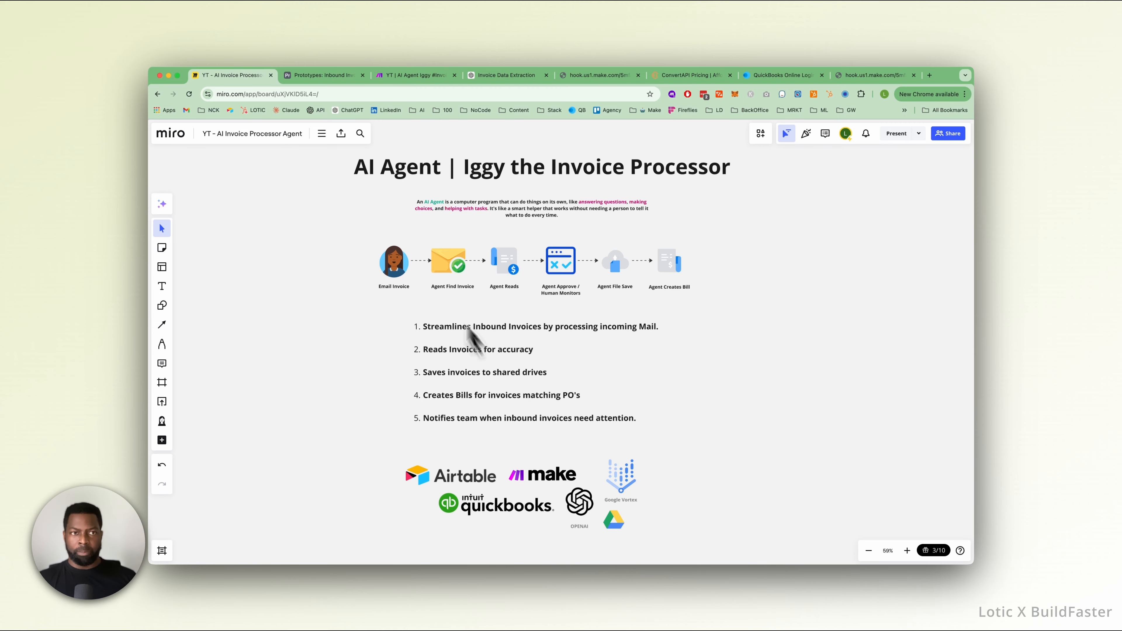
click(334, 79)
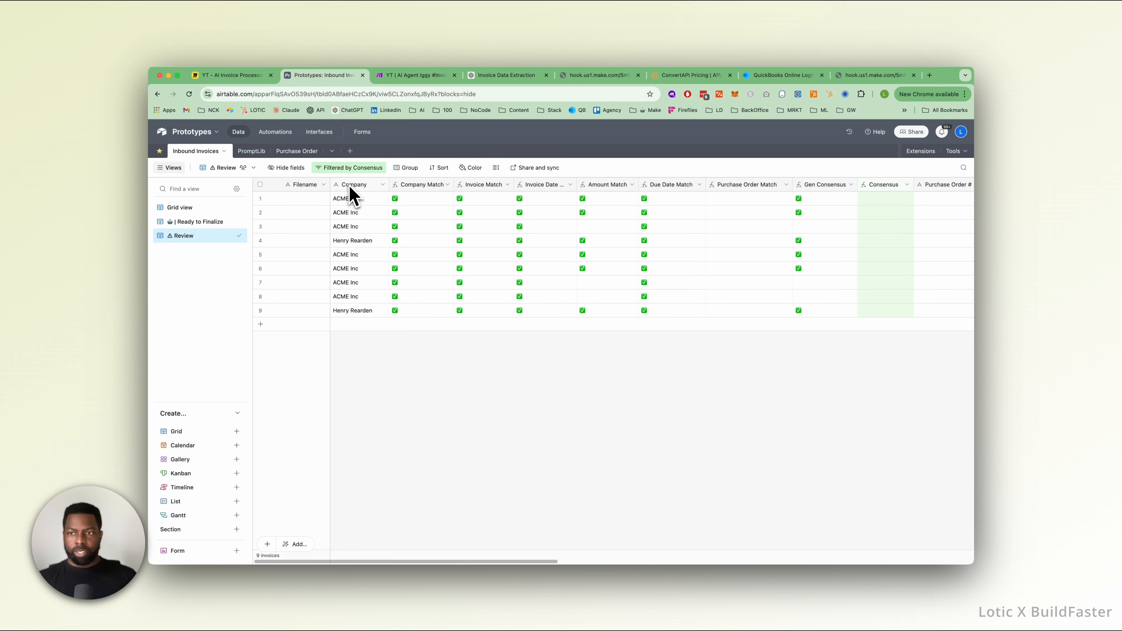
drag(351, 185, 909, 184)
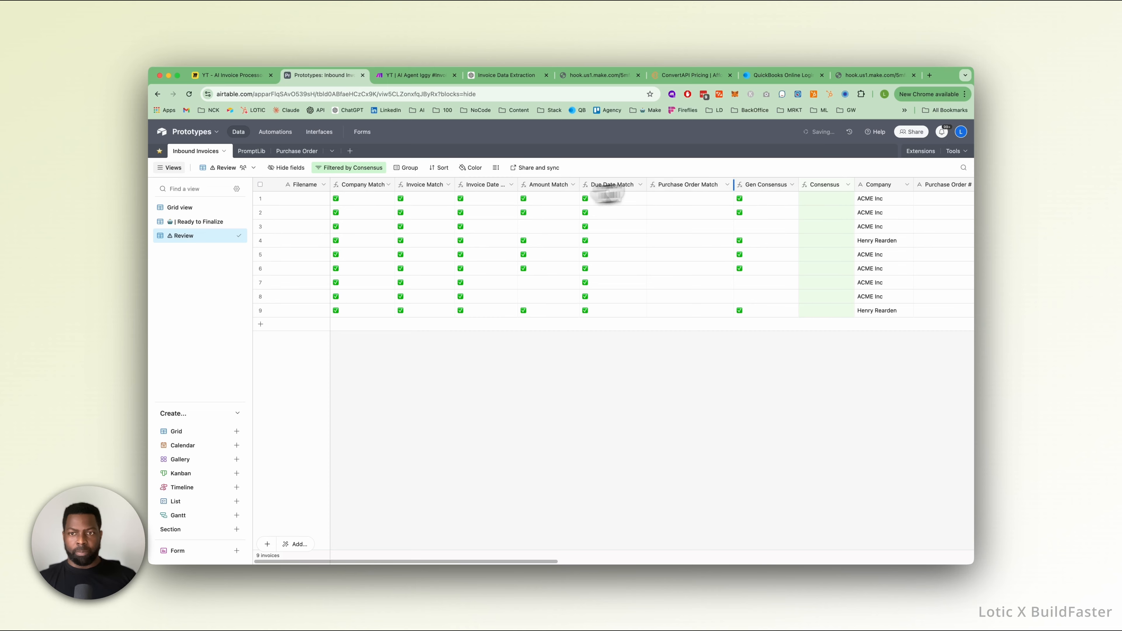
Preview the PDF in the Invoice field of the first record in the Review view, and close the preview.
click(382, 201)
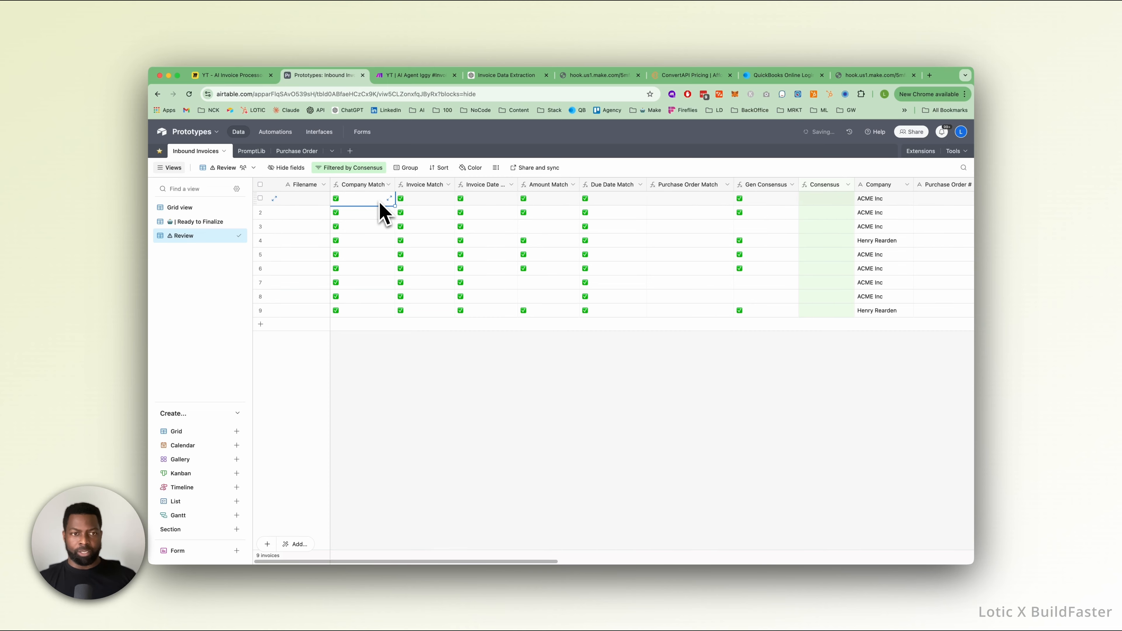
scroll(402, 201, right, 15)
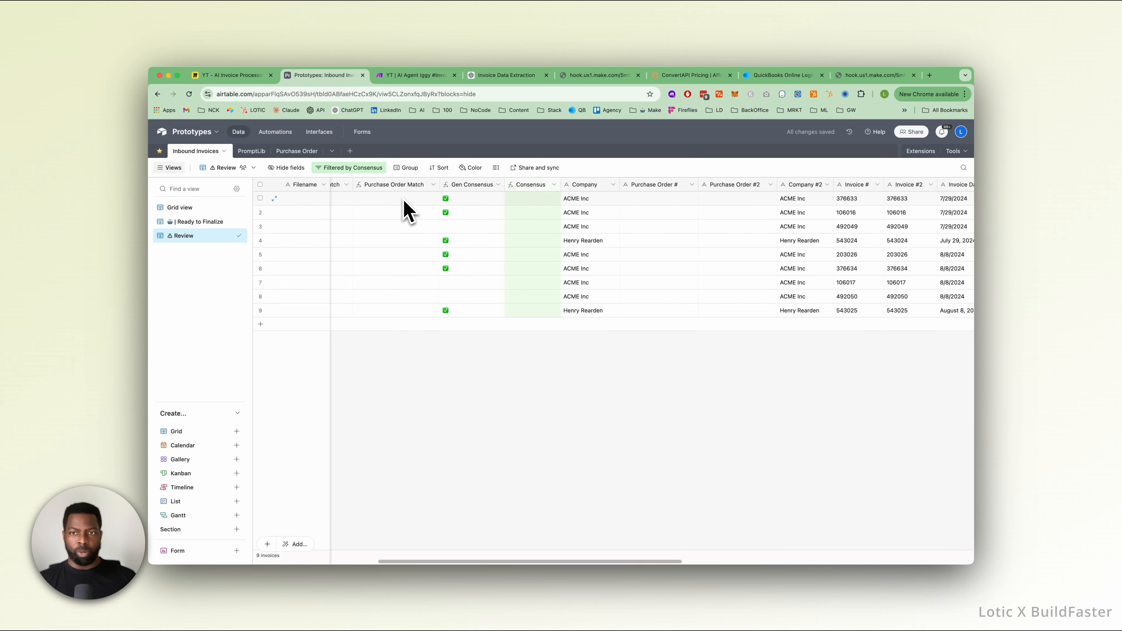
scroll(407, 209, left, 3)
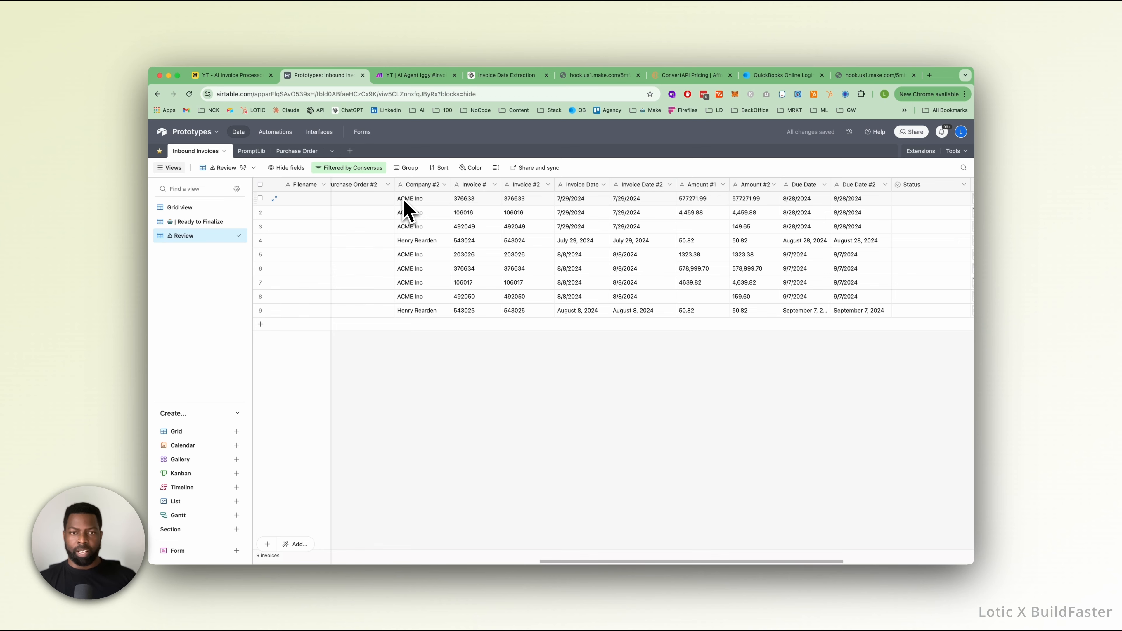
scroll(371, 215, right, 10)
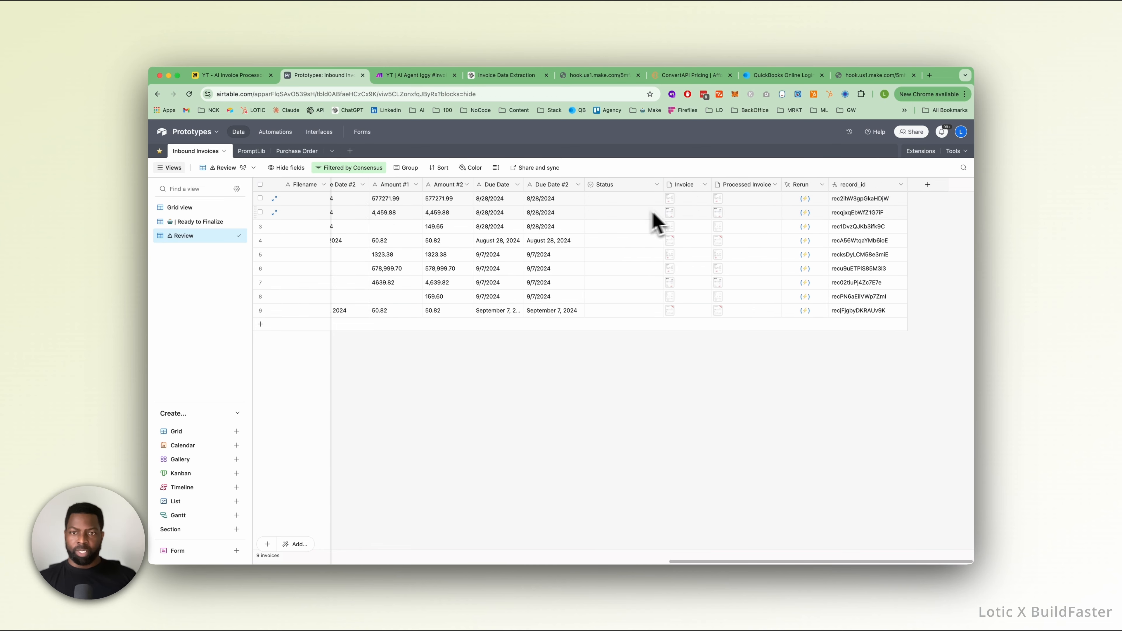
click(671, 201)
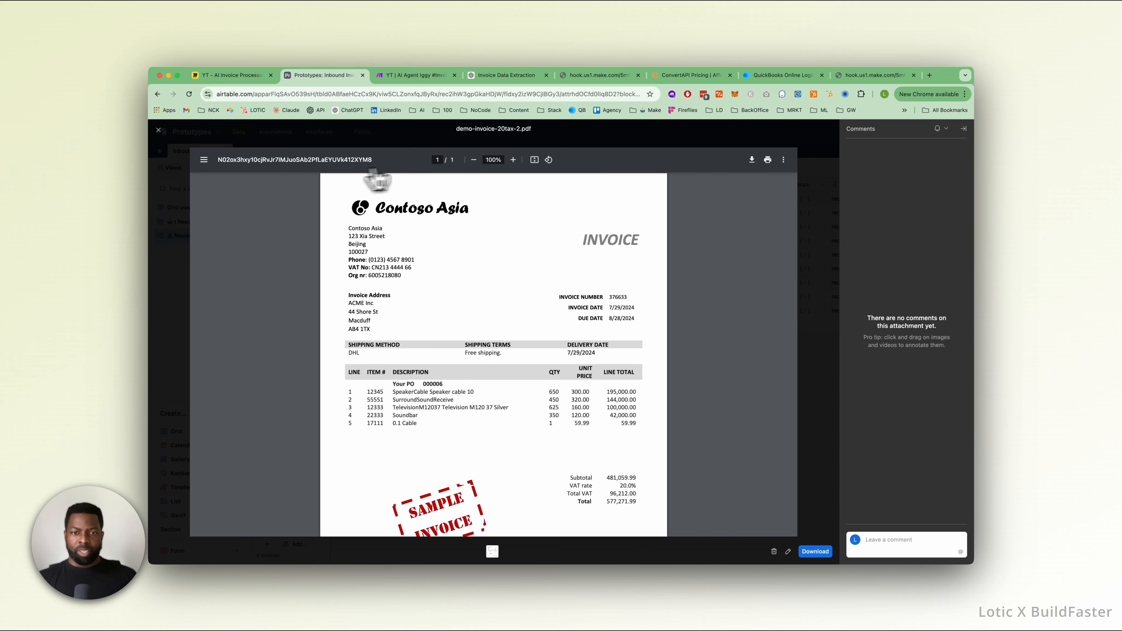
click(159, 131)
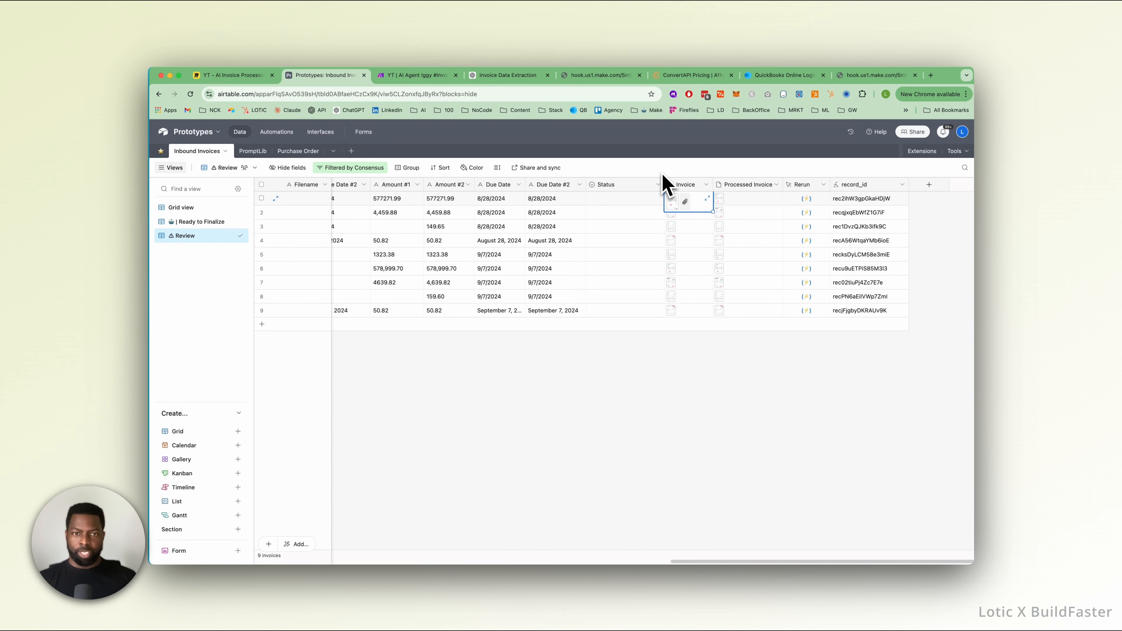
Compare the first record's Amount #1 and Amount #2 values and check its Invoice Date.
scroll(623, 214, left, 5)
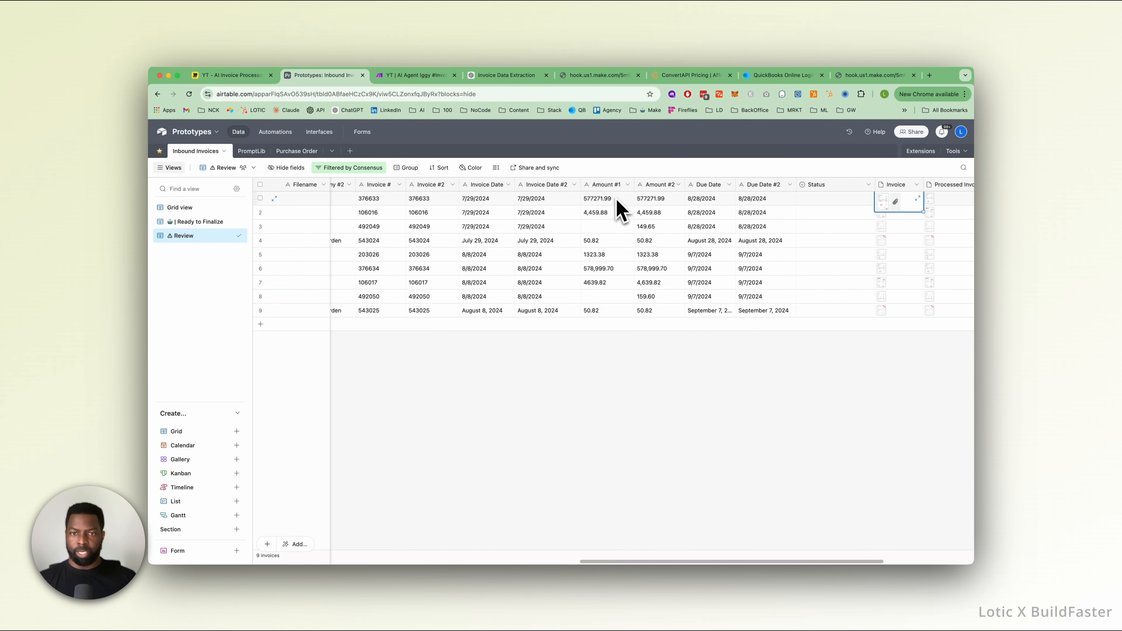
scroll(625, 205, left, 3)
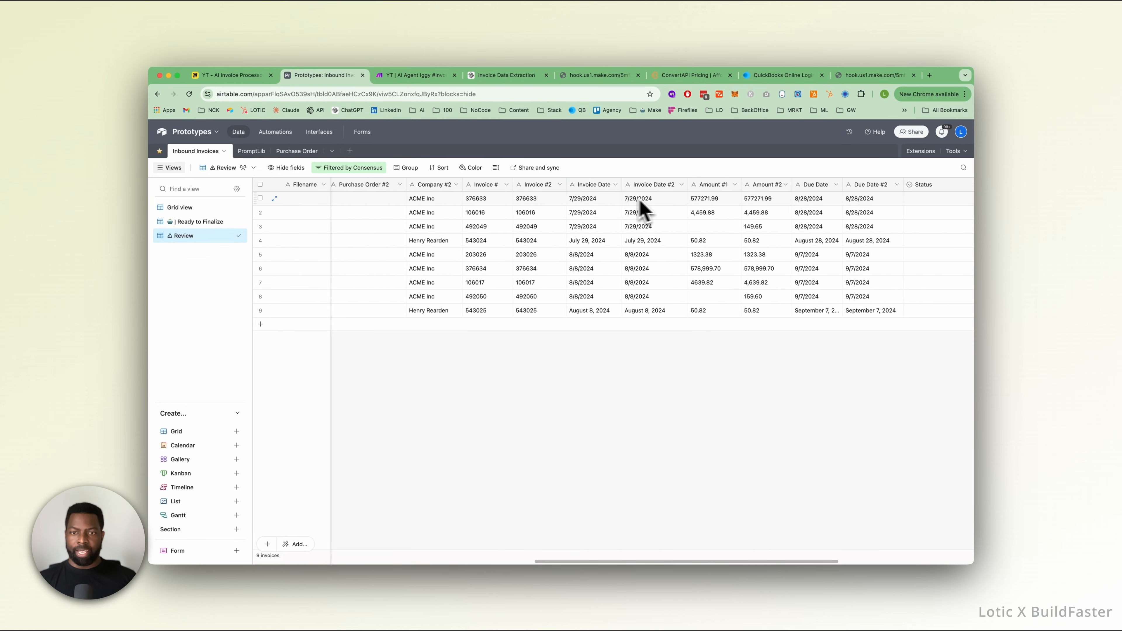
click(714, 201)
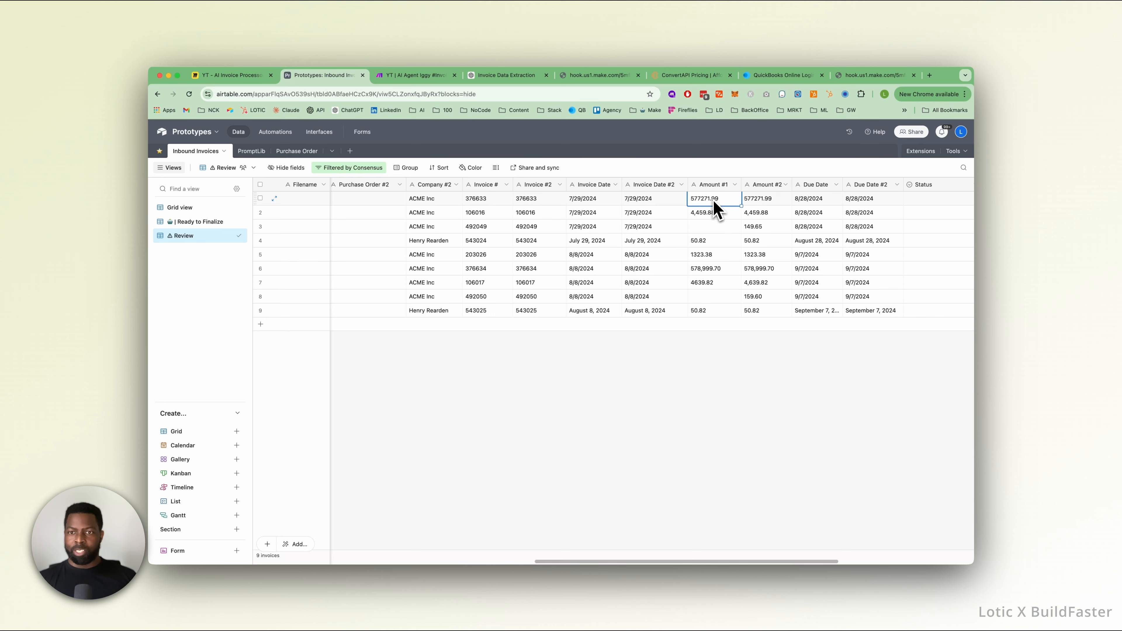
click(762, 200)
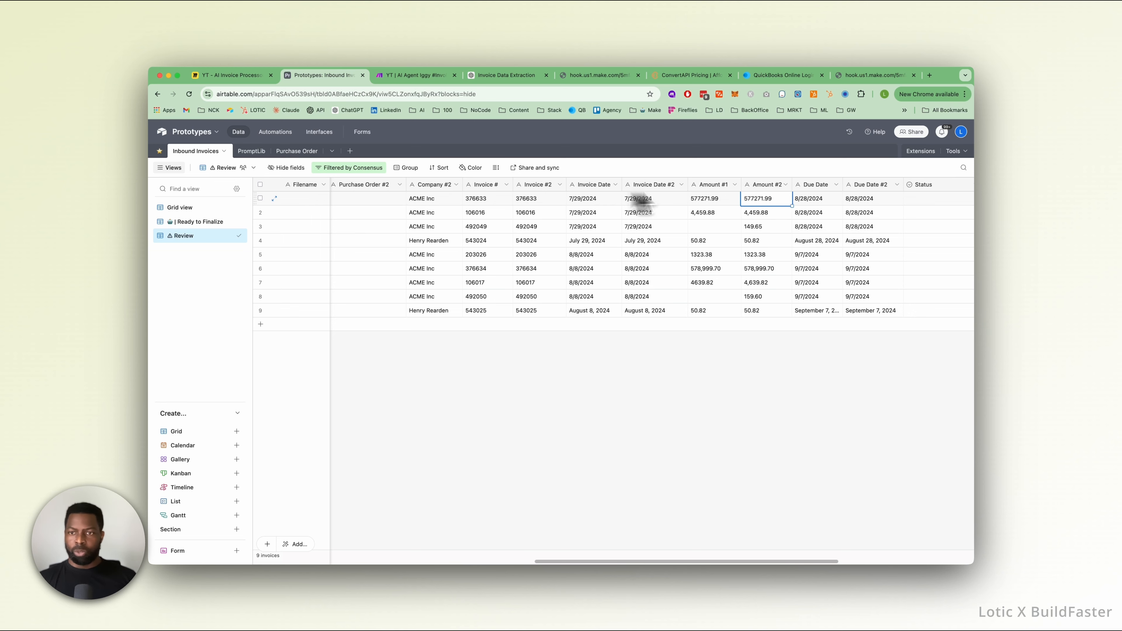
click(593, 202)
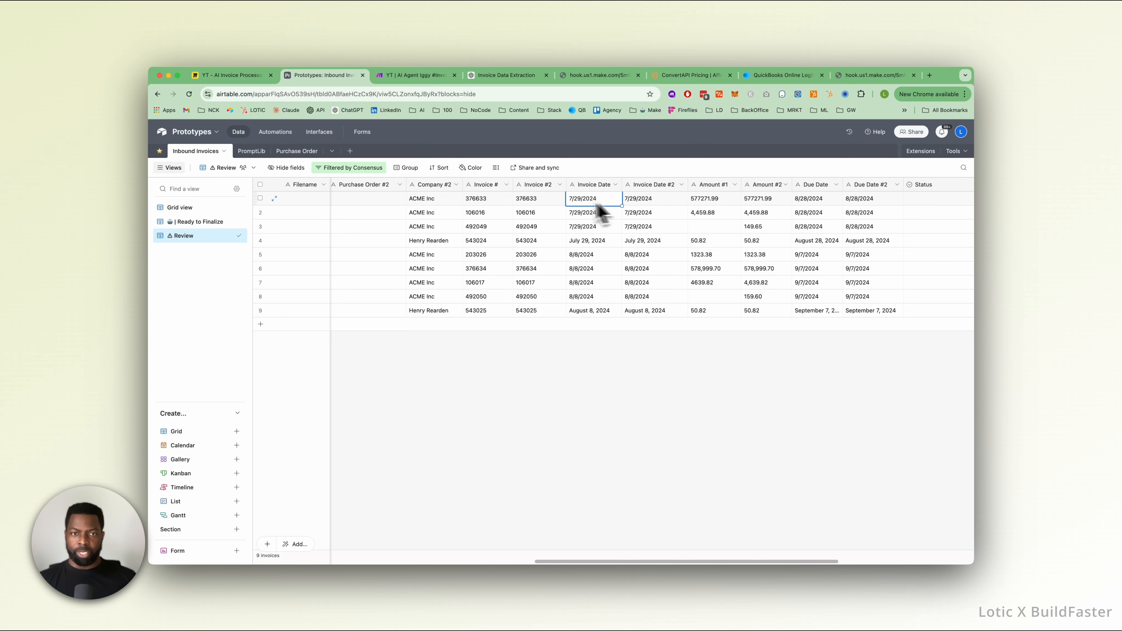
Move the Company #2 field so it sits directly after the Company field.
scroll(533, 206, left, 3)
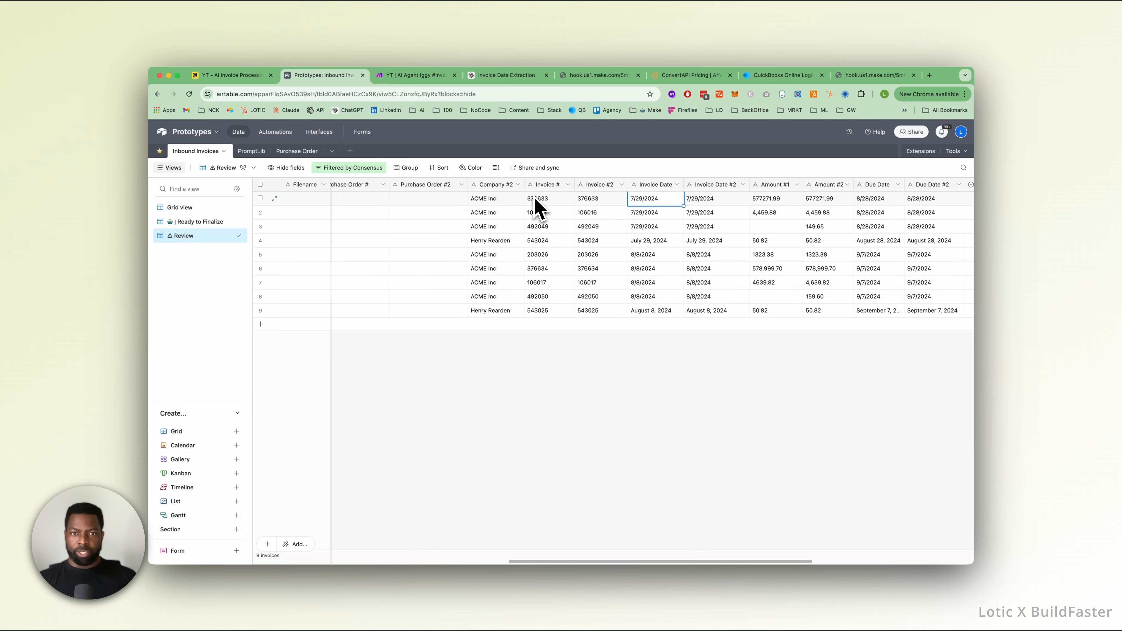
scroll(535, 205, left, 3)
scroll(503, 207, left, 3)
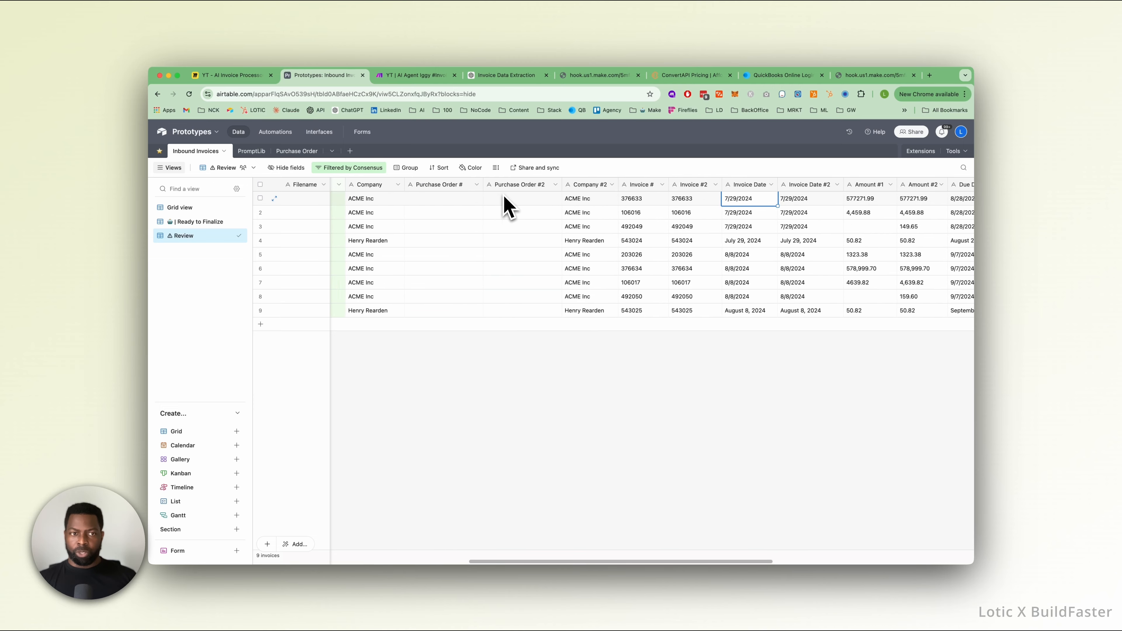
drag(614, 191, 437, 188)
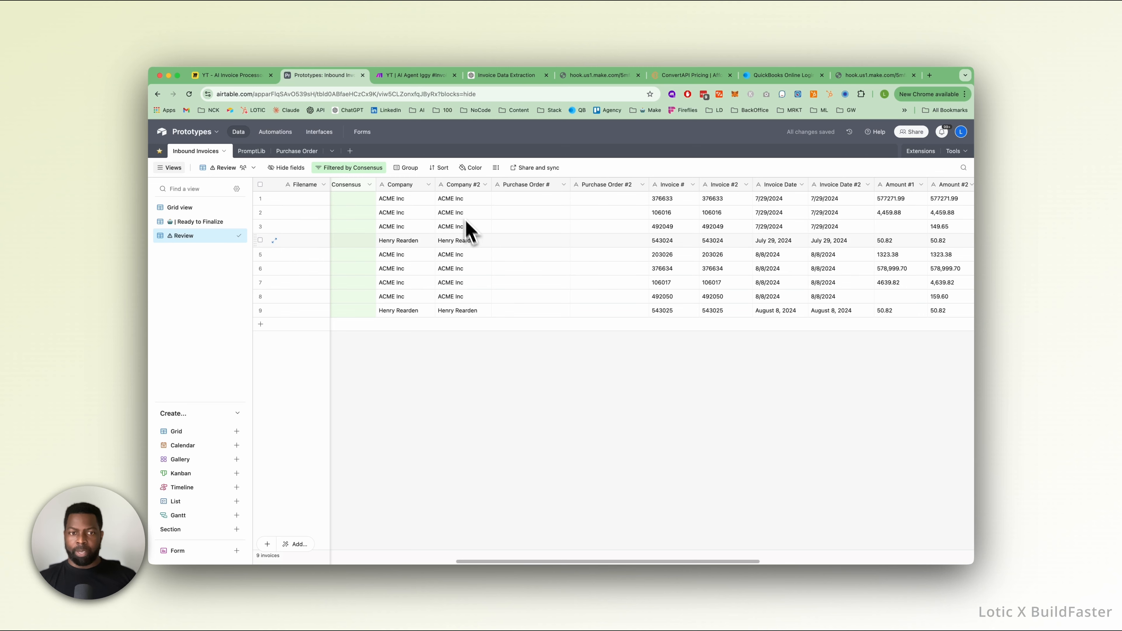
Examine the first record's match fields, Purchase Order Match, Gen Consensus and Consensus, as well as the remaining fields through record_id.
scroll(431, 204, left, 10)
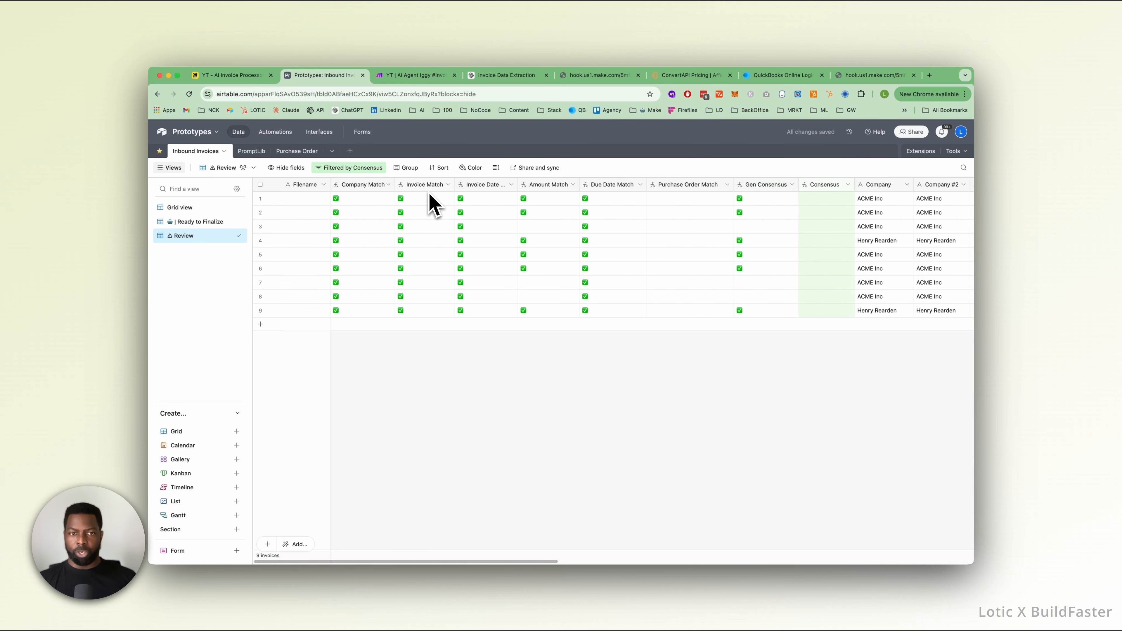
click(355, 204)
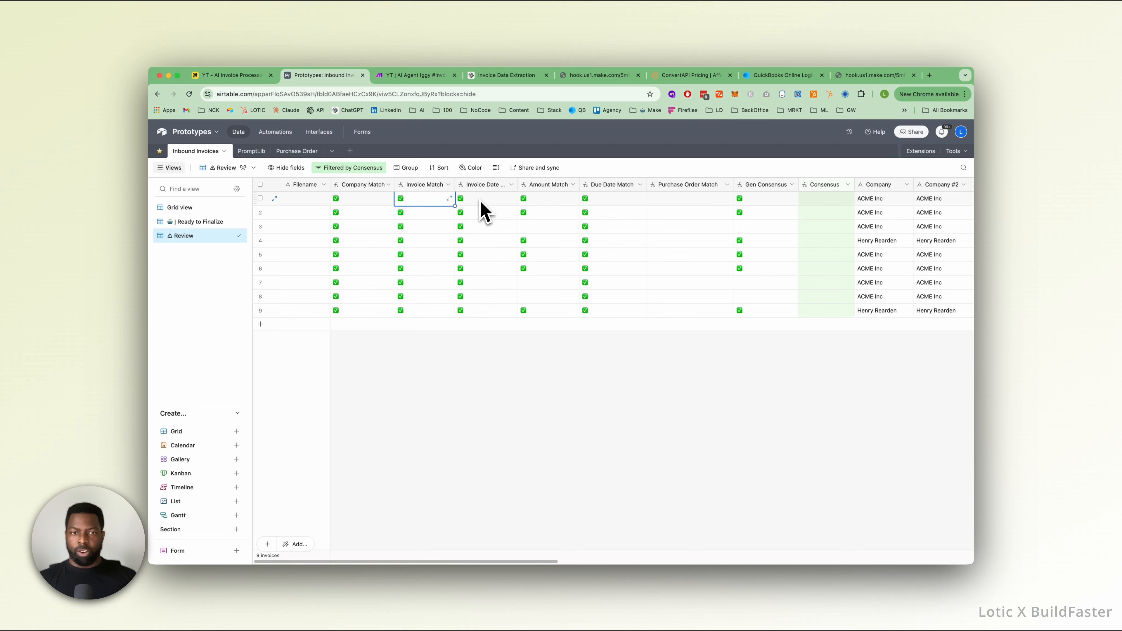
click(606, 204)
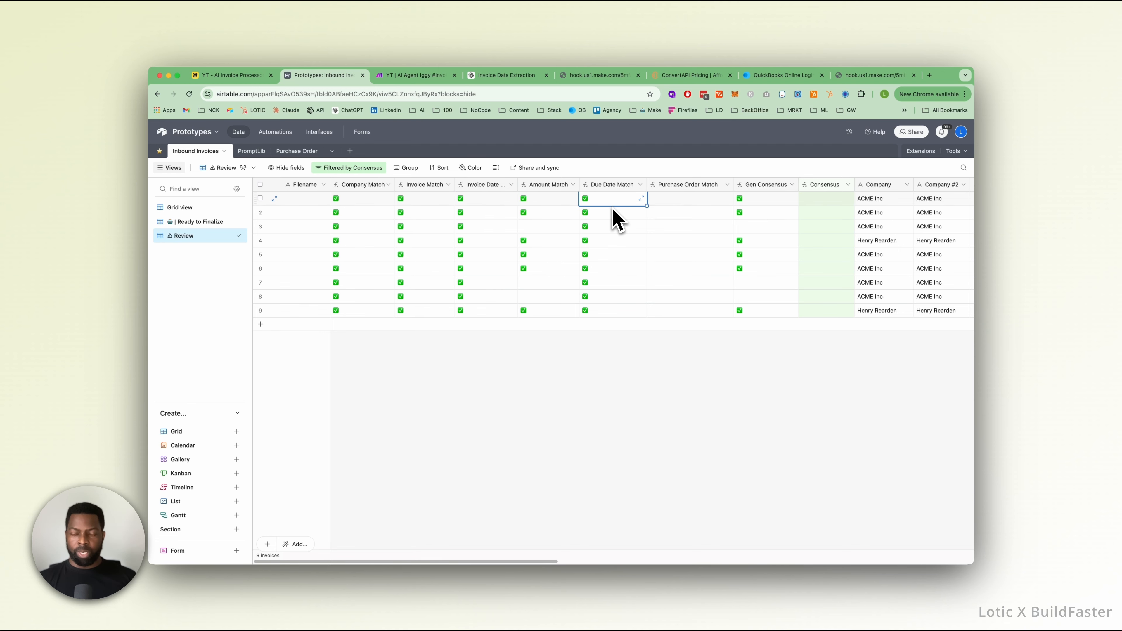
click(745, 202)
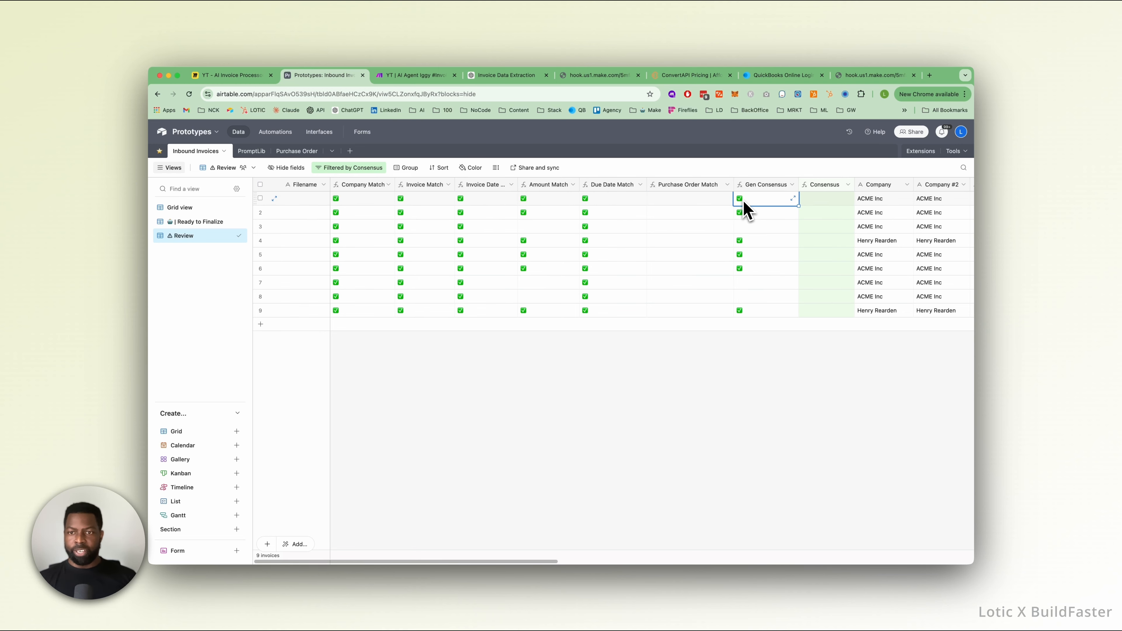
click(693, 201)
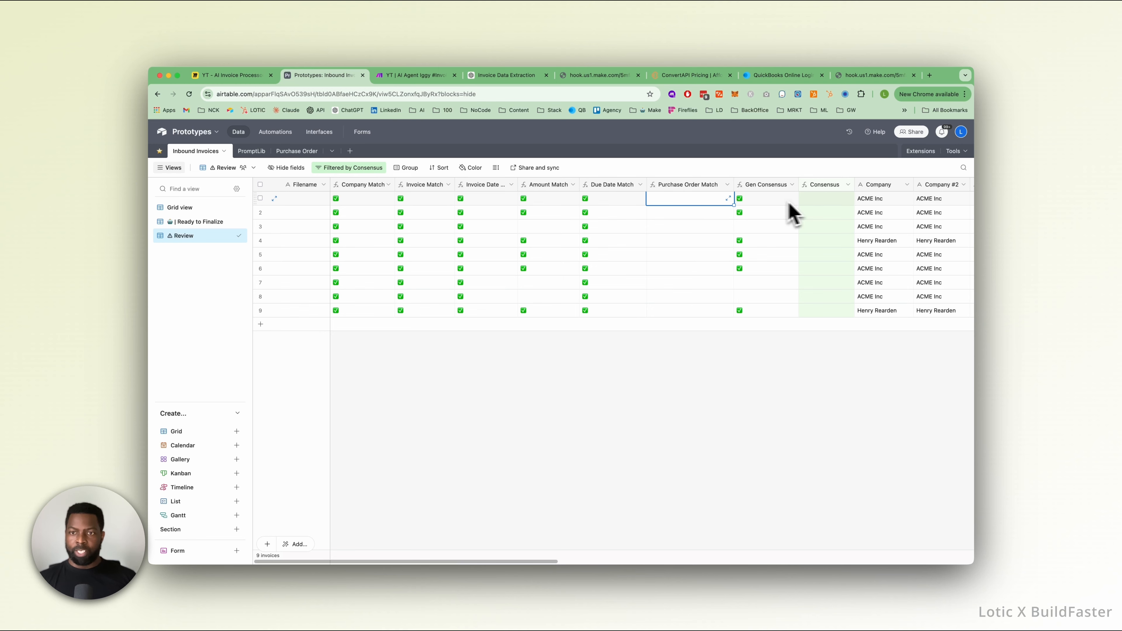
click(821, 201)
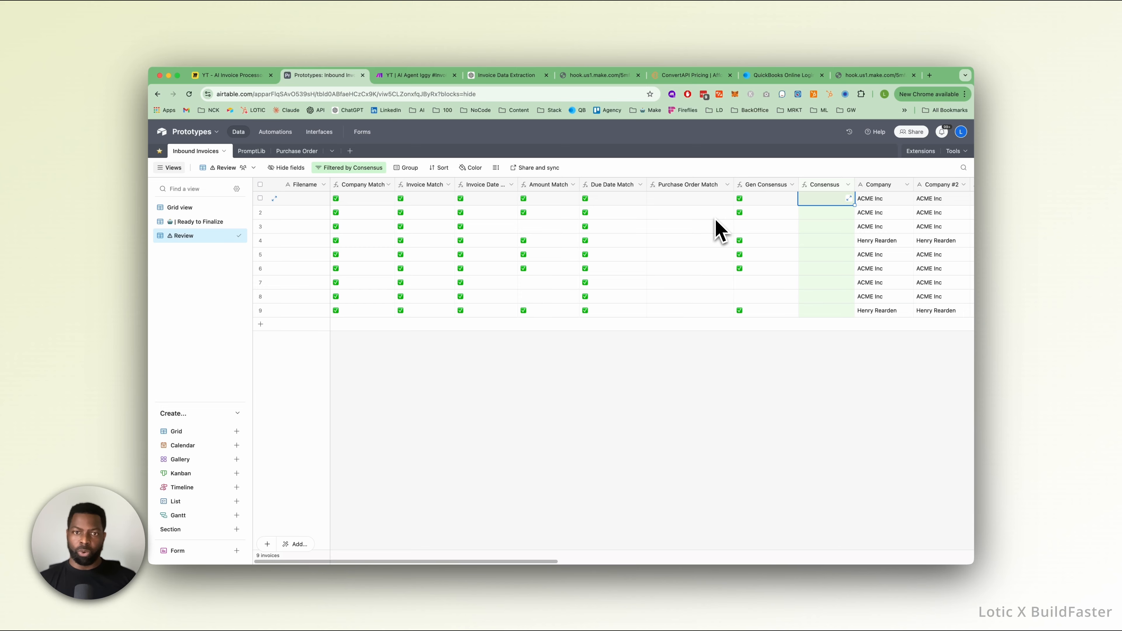
scroll(693, 220, right, 10)
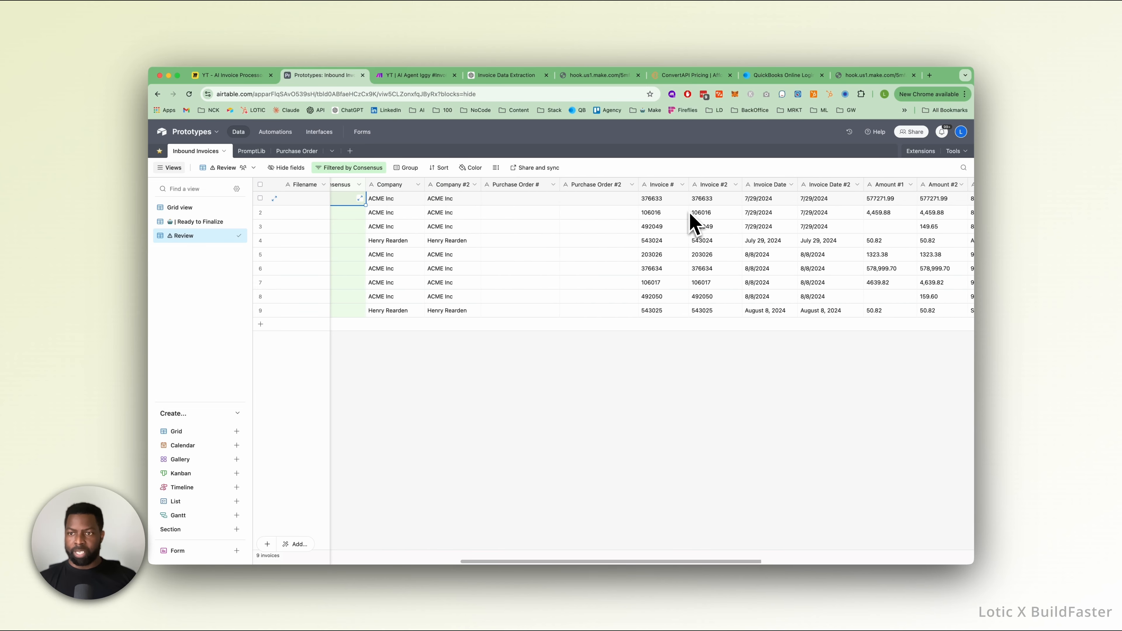
scroll(693, 221, right, 10)
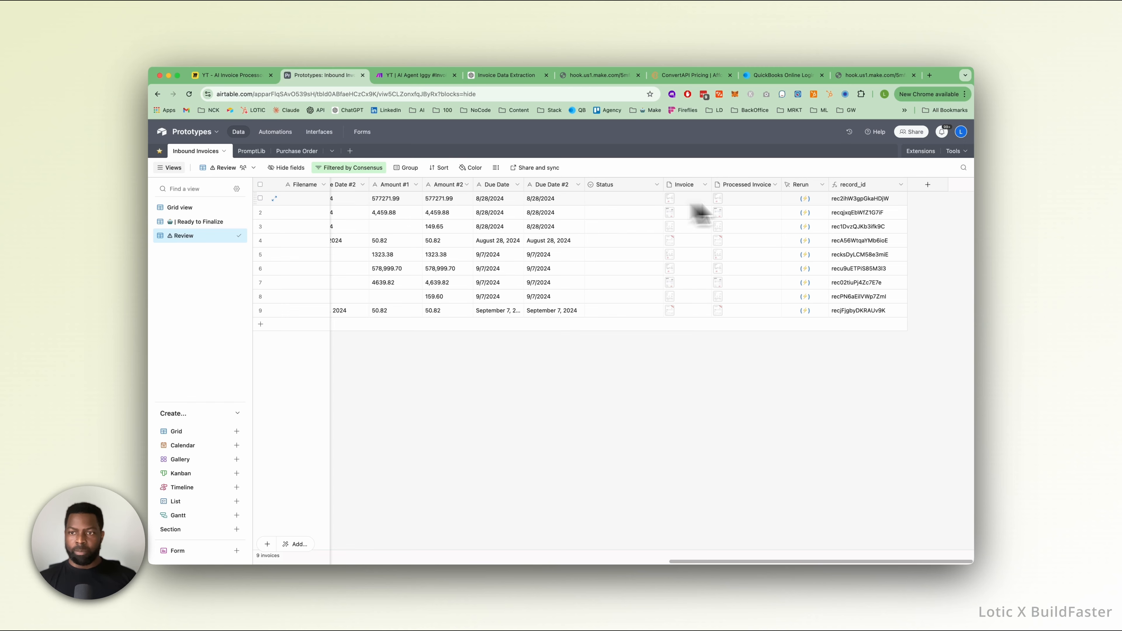
Switch to the invoice agent scenario in Make and view the settings of the Webhooks trigger module.
click(417, 78)
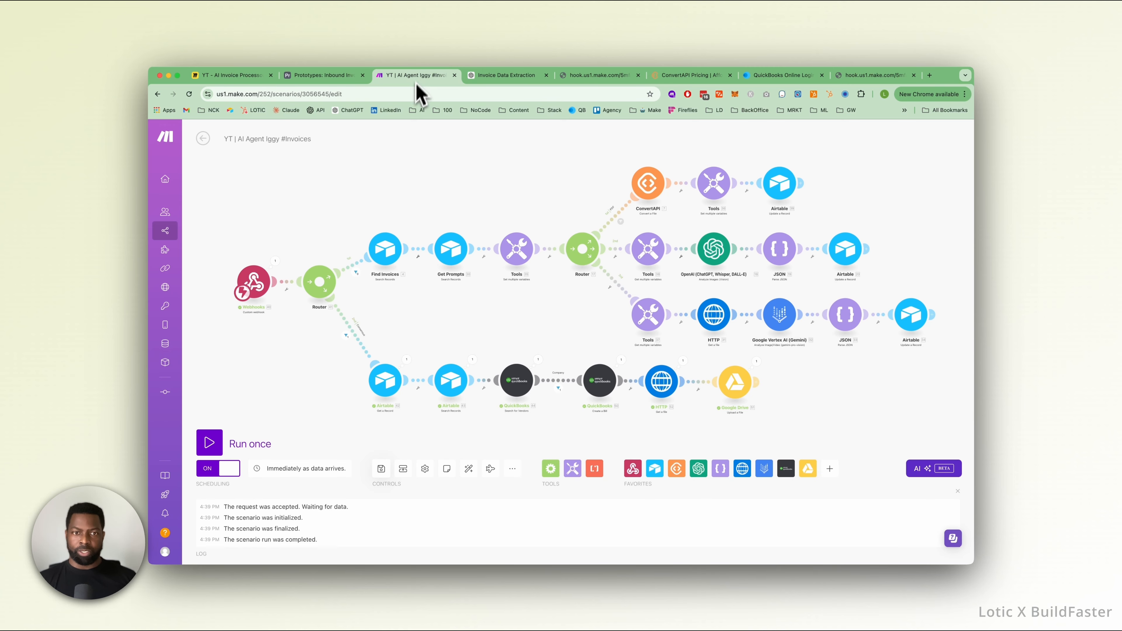
scroll(402, 192, up, 2)
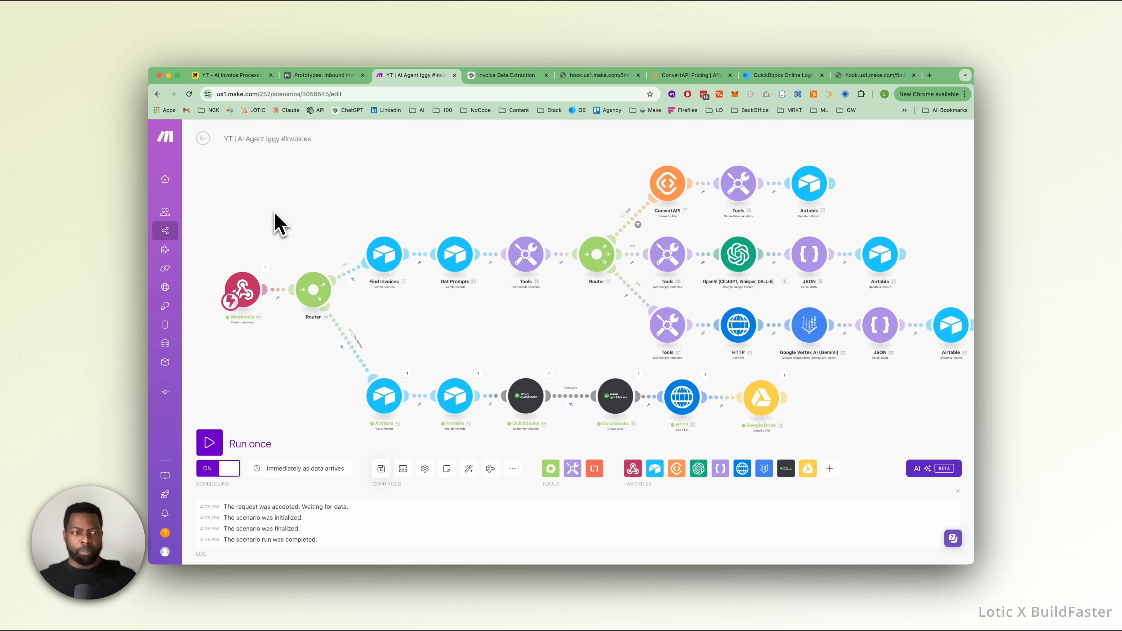
scroll(276, 221, up, 2)
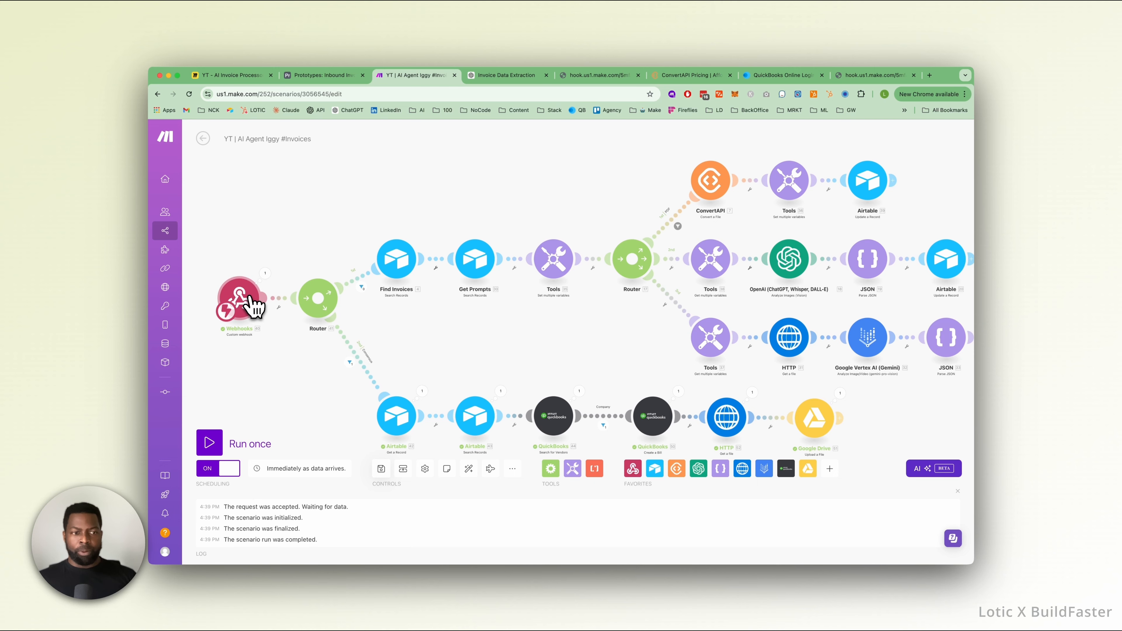
click(250, 304)
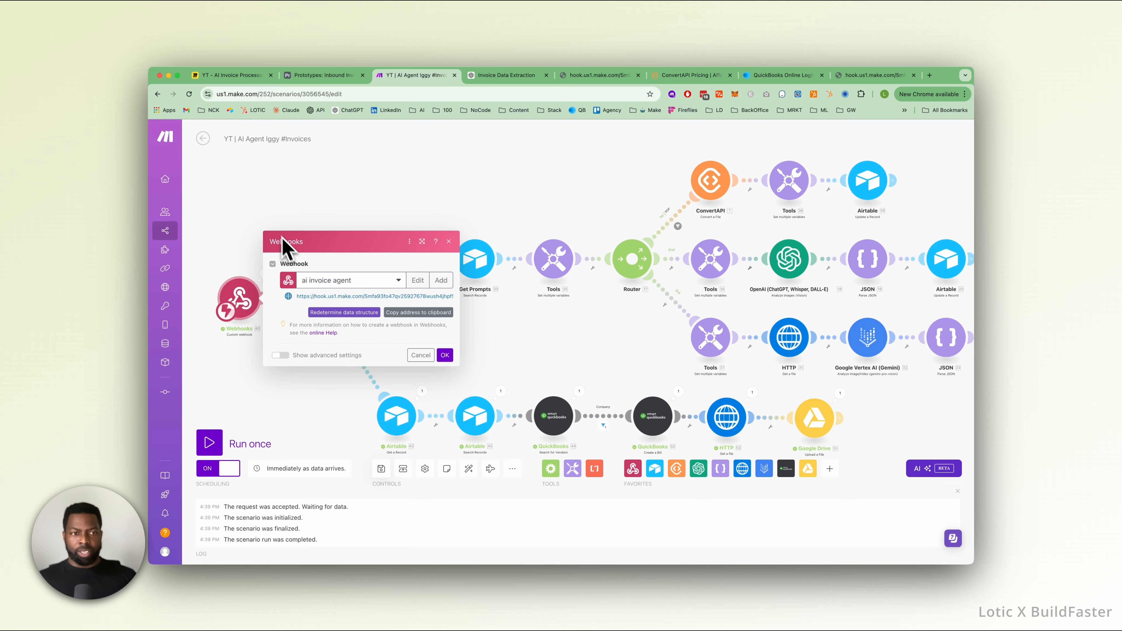
click(256, 232)
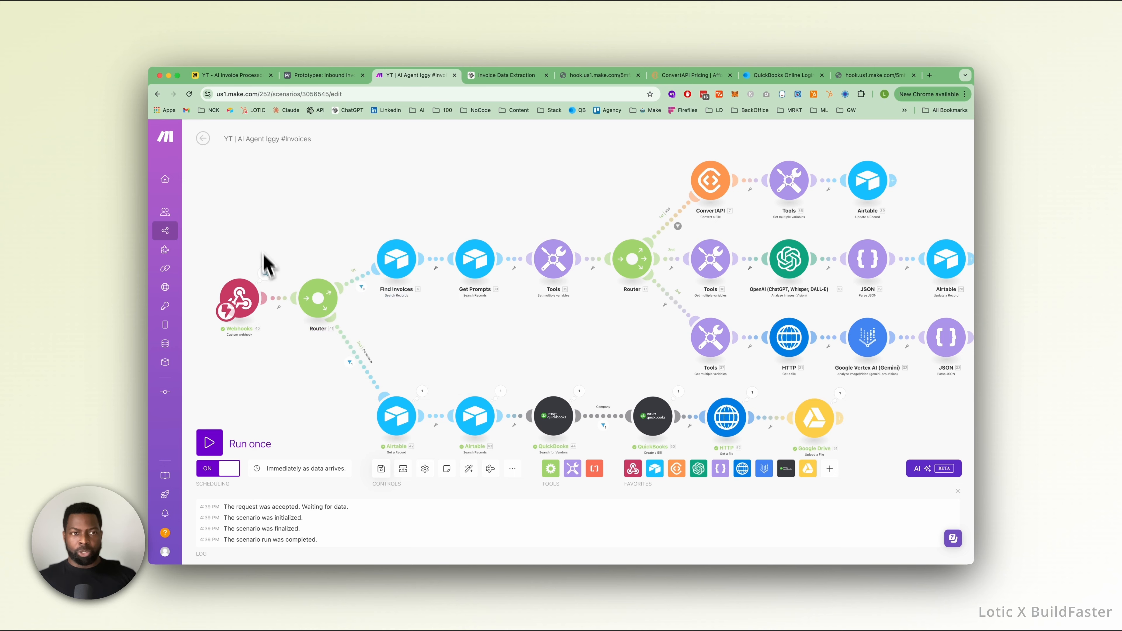
Recheck the invoice table in Airtable and return to Make to inspect the Webhooks module's latest output bundle.
click(325, 76)
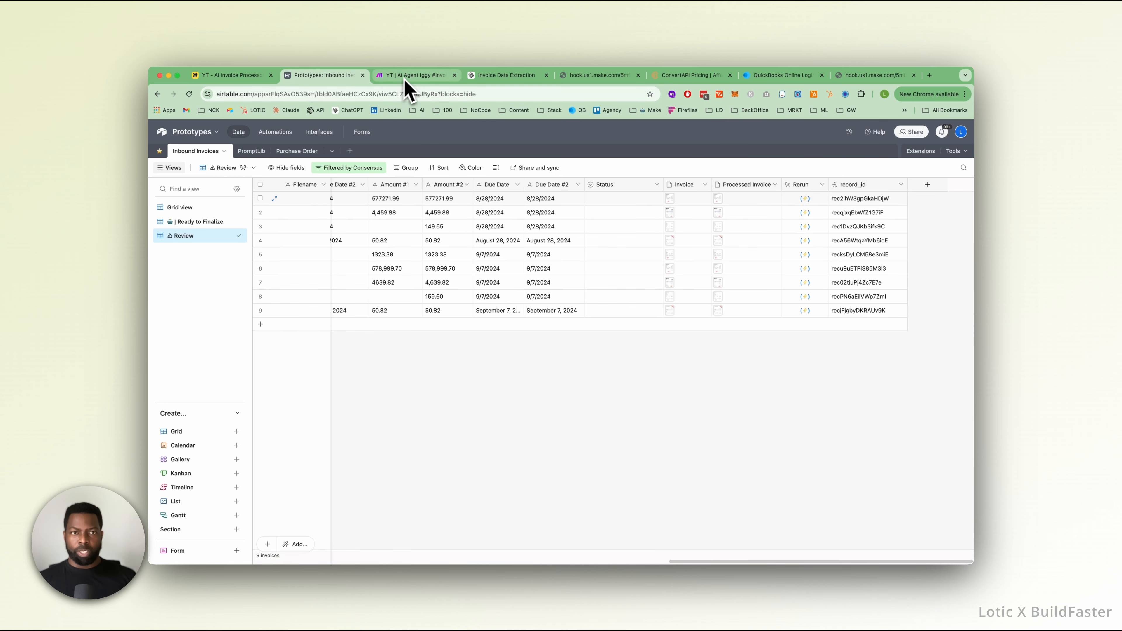
click(417, 76)
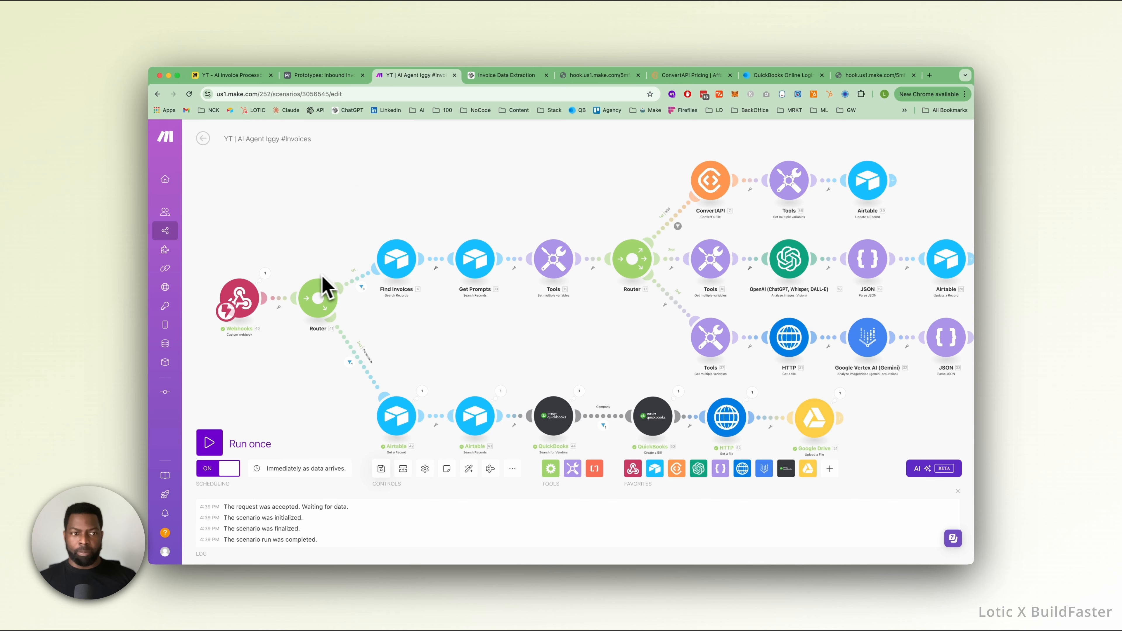
click(265, 273)
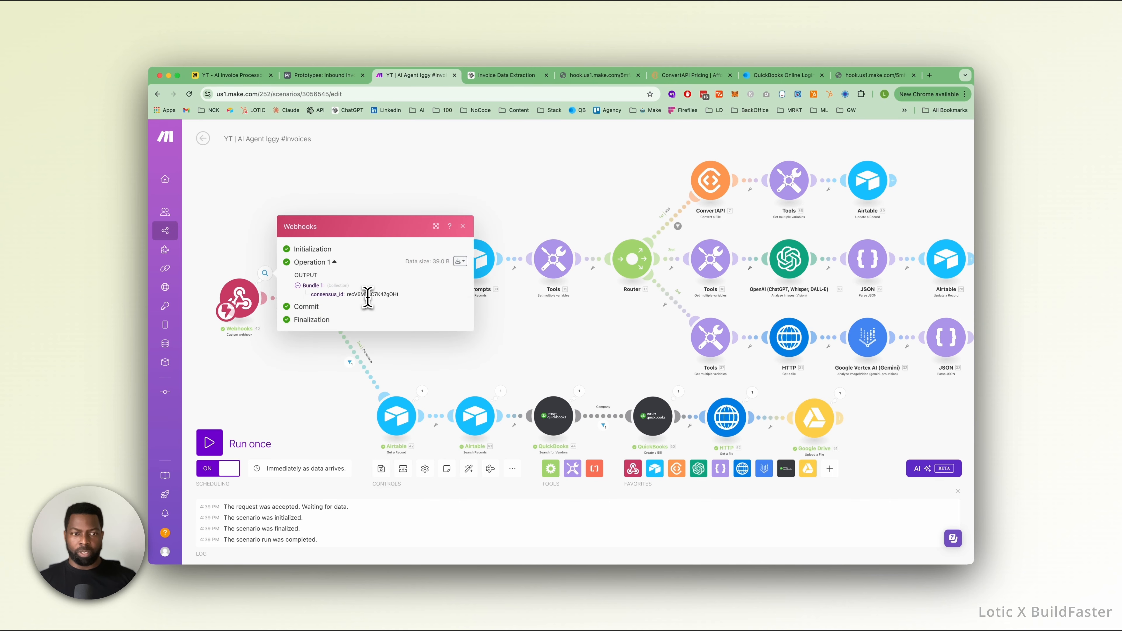
click(250, 232)
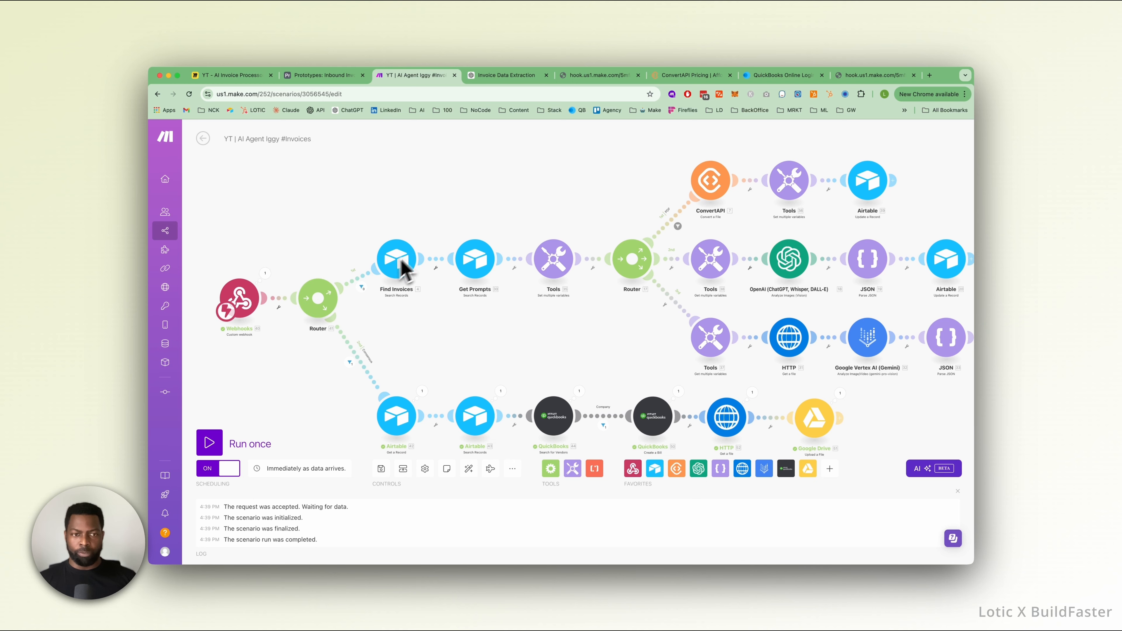
Nudge the first Router module slightly closer to the Webhooks module.
drag(327, 316, 319, 317)
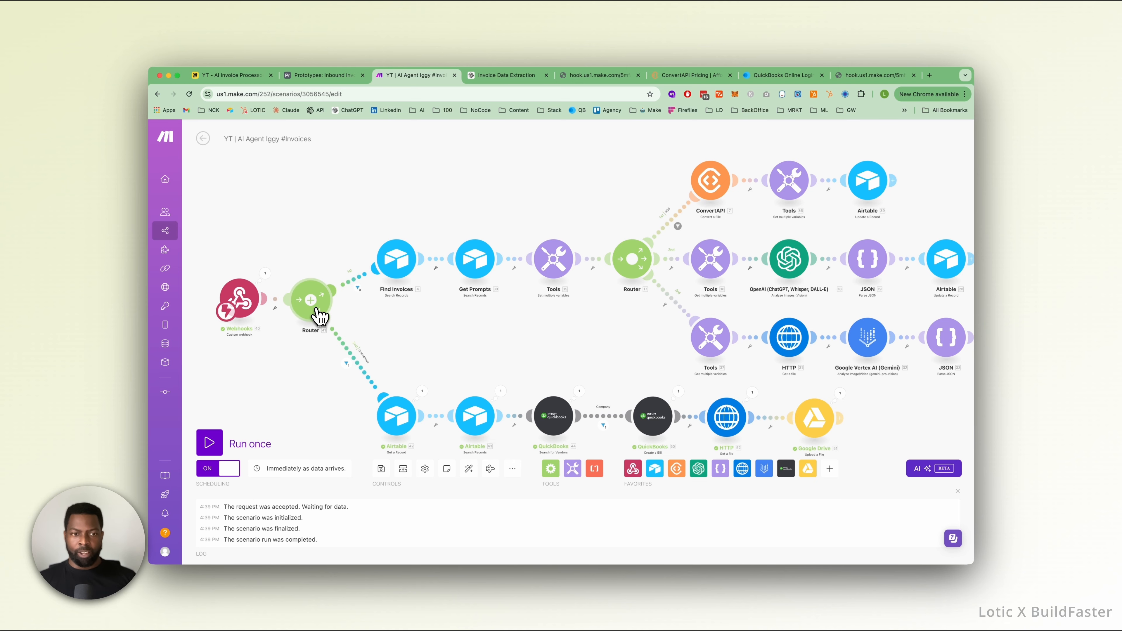
Label the filter on the first Router's route to Find Invoices as PROCESSING.
click(357, 282)
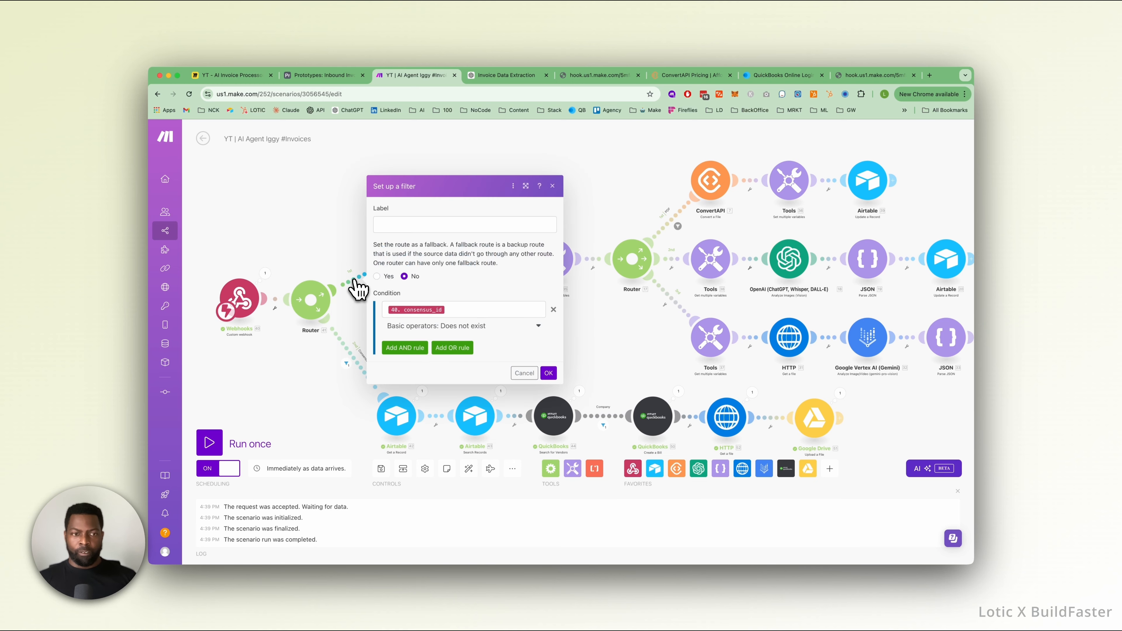
click(434, 224)
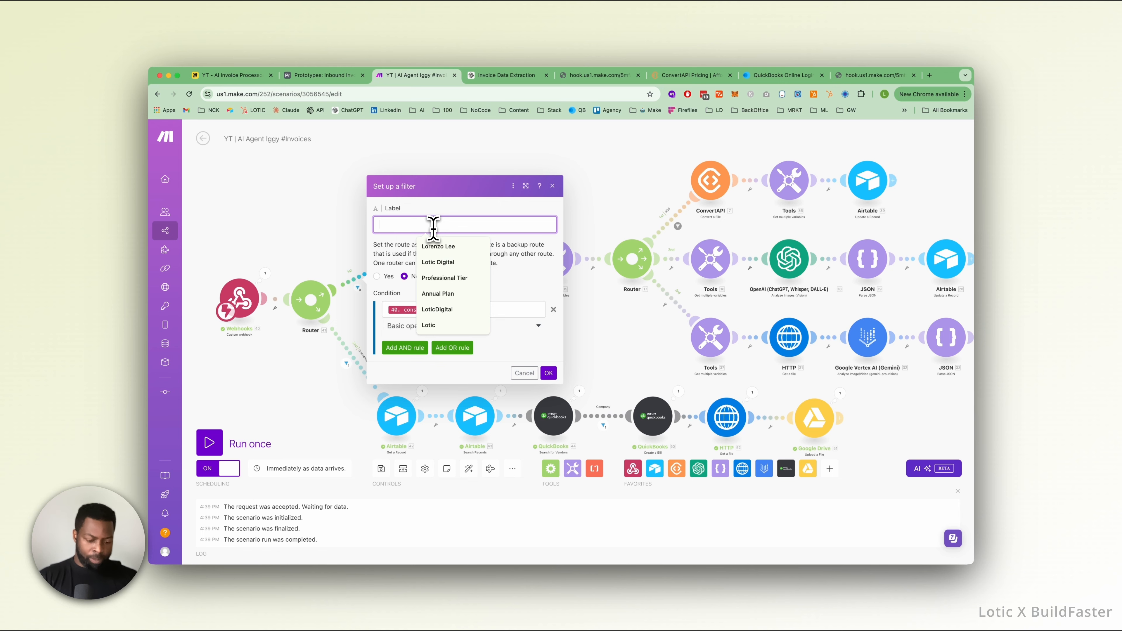
text(PROCESSING)
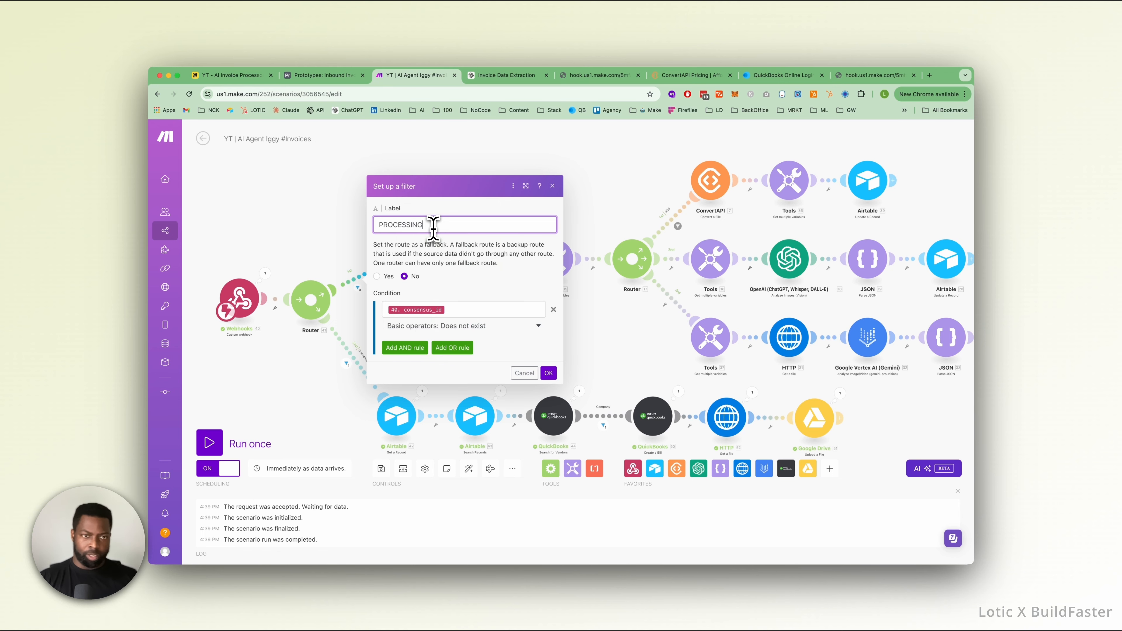
click(548, 373)
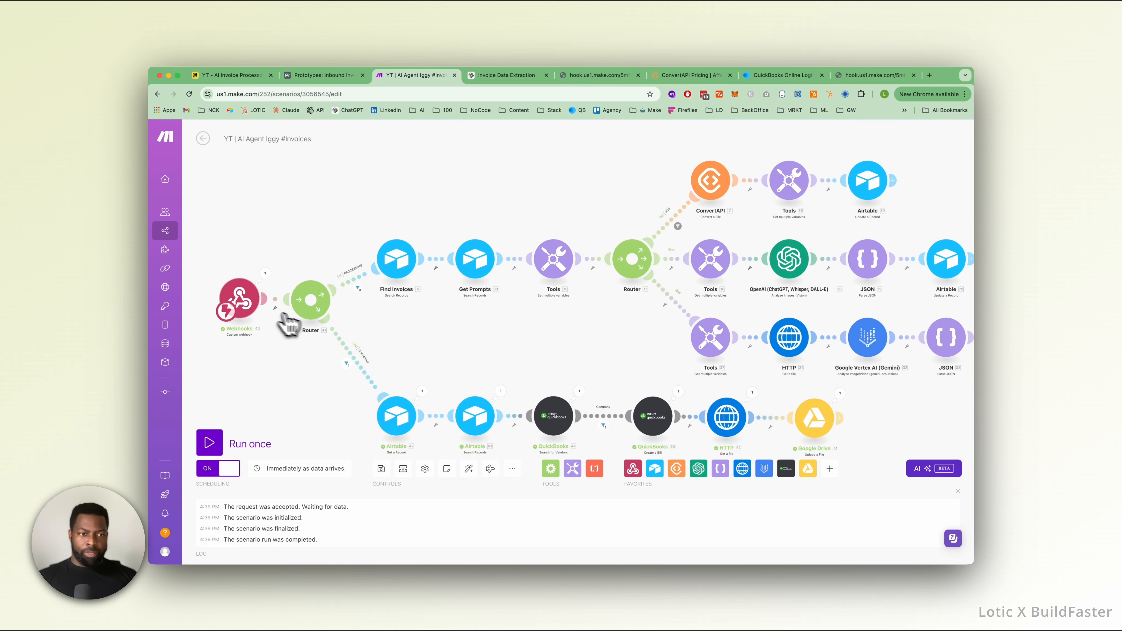
Review the settings of the Find Invoices and Get Prompts Airtable search modules on the processing route.
scroll(438, 365, up, 5)
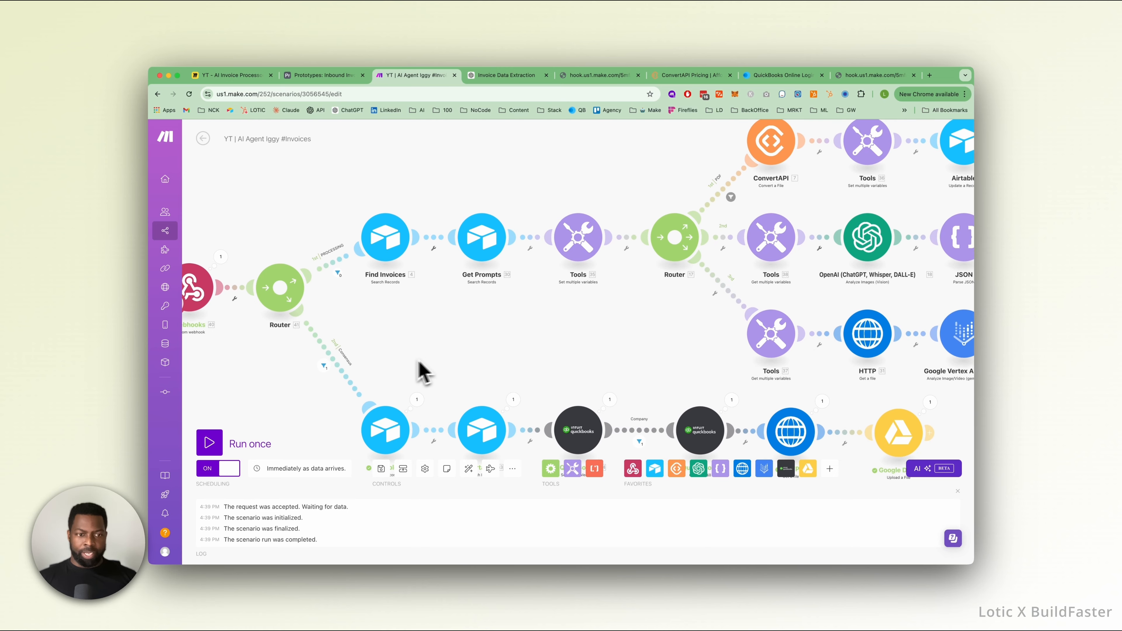
scroll(426, 388, down, 2)
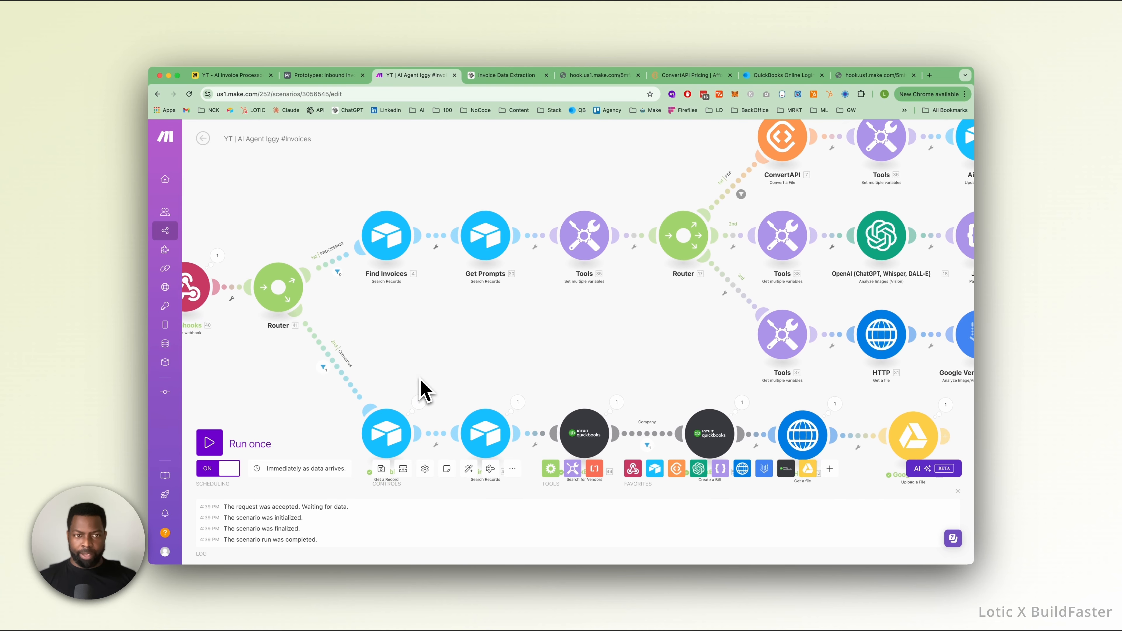
scroll(309, 327, down, 3)
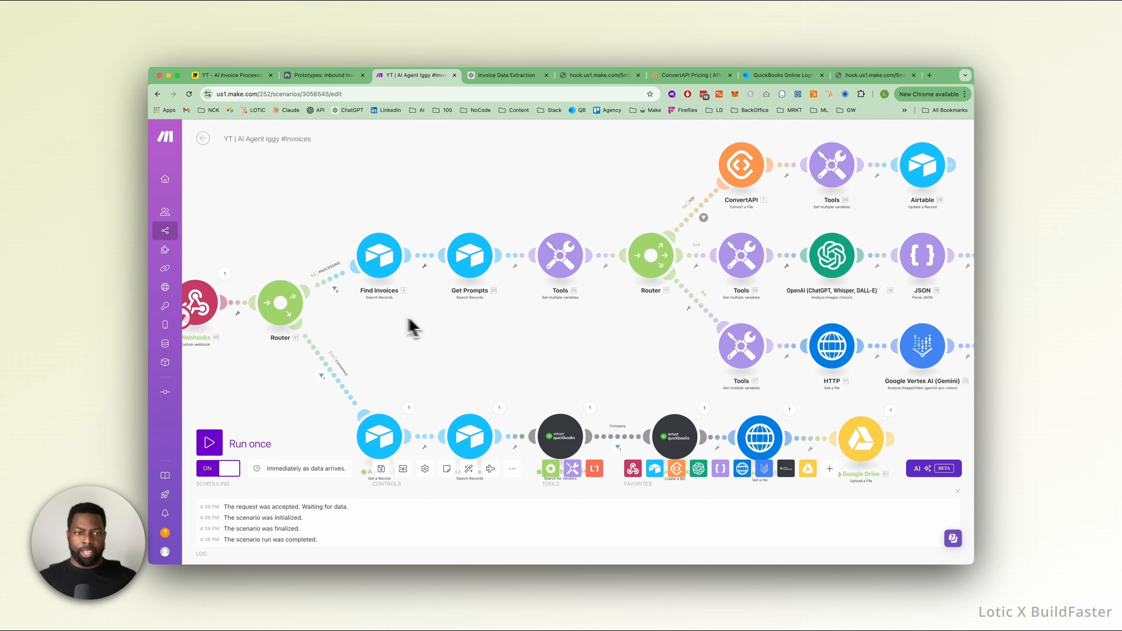
click(384, 264)
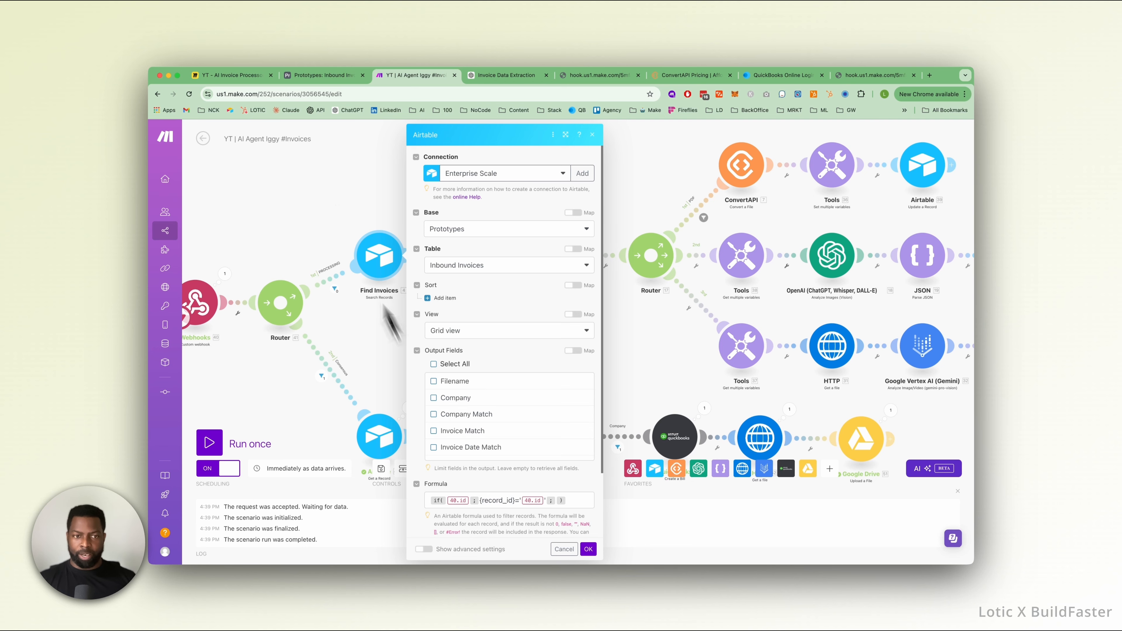
click(348, 210)
click(375, 250)
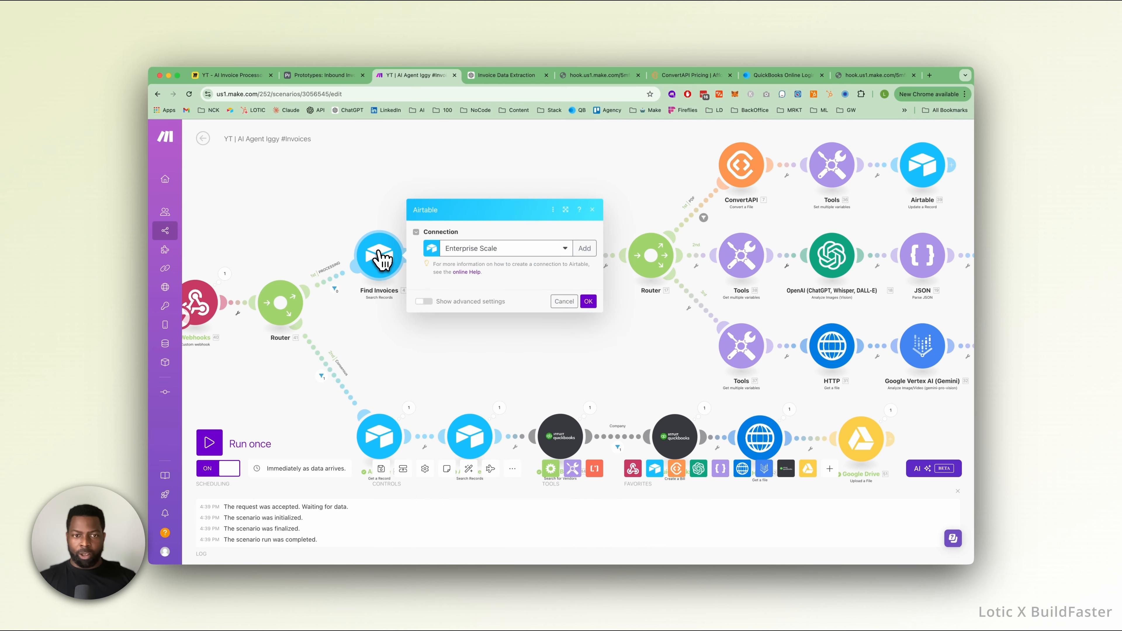
click(345, 216)
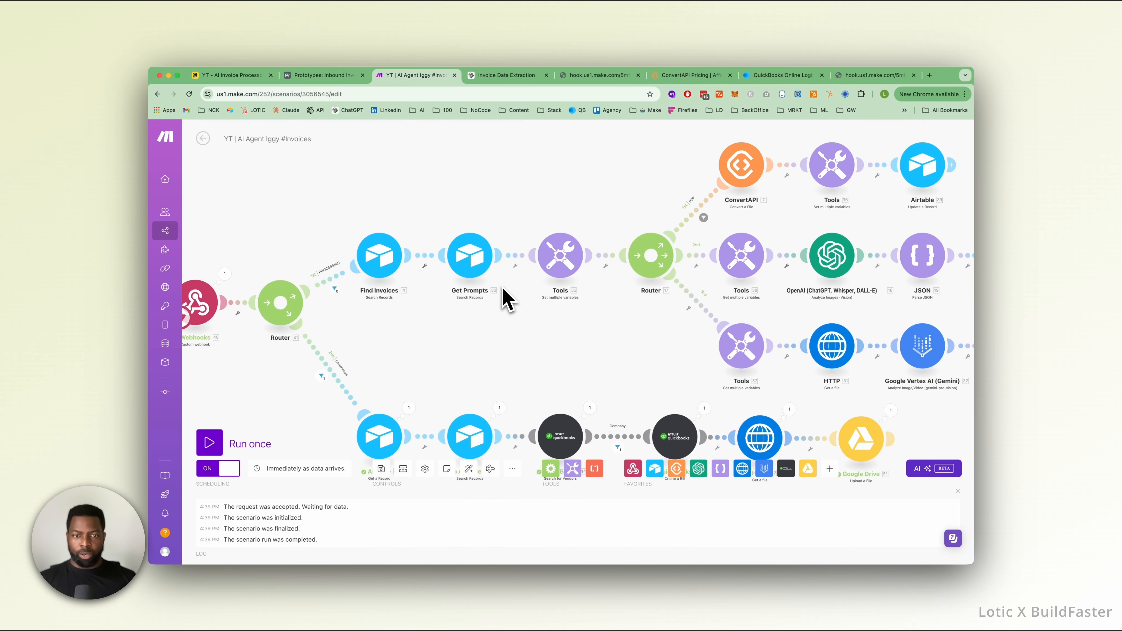
click(469, 257)
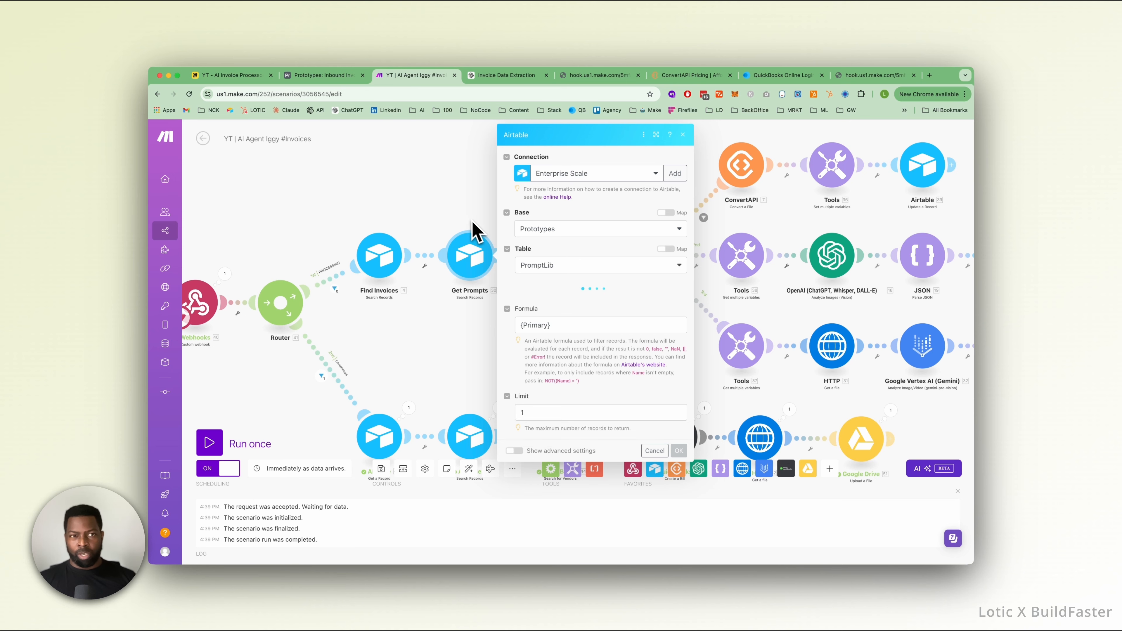
click(472, 230)
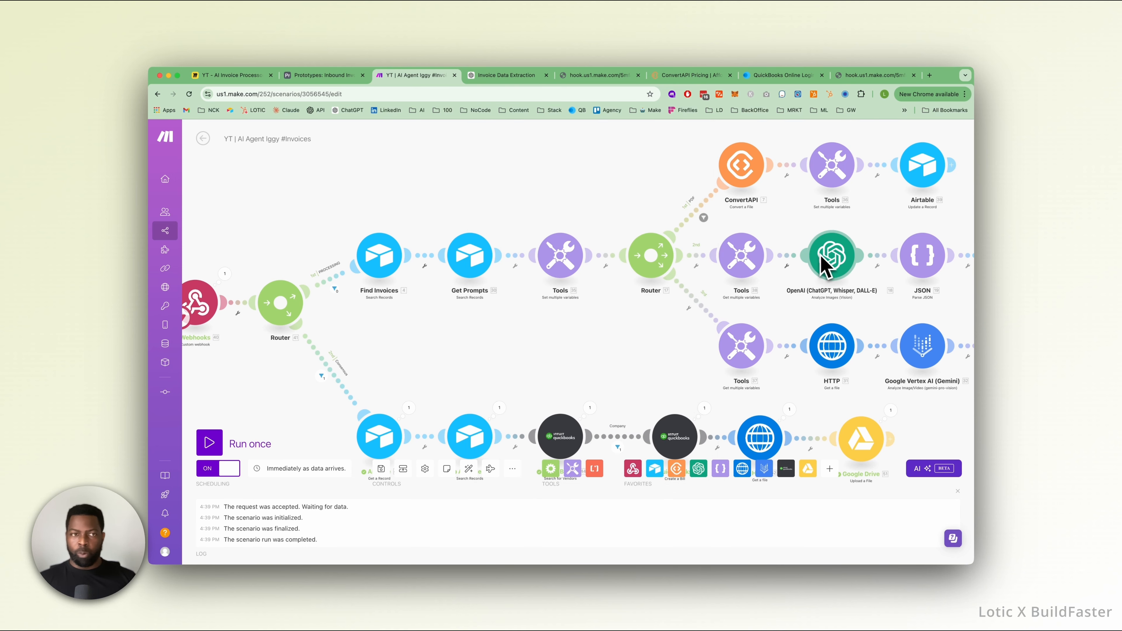
Switch to the Prototypes base in Airtable and view the PromptLib table.
scroll(779, 349, down, 2)
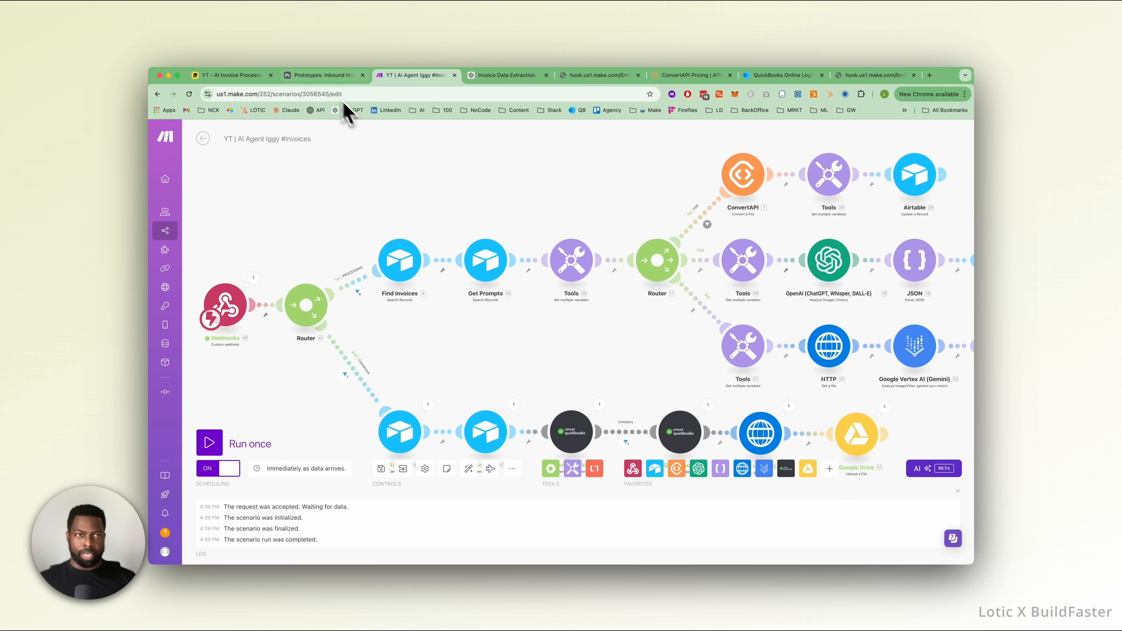
click(325, 75)
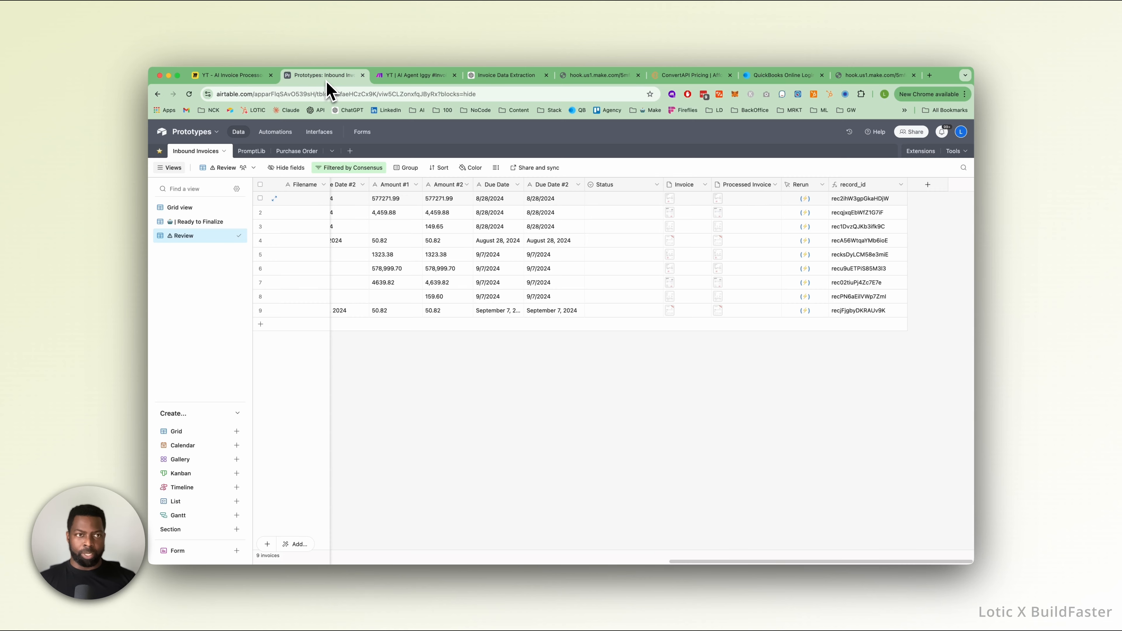
click(252, 152)
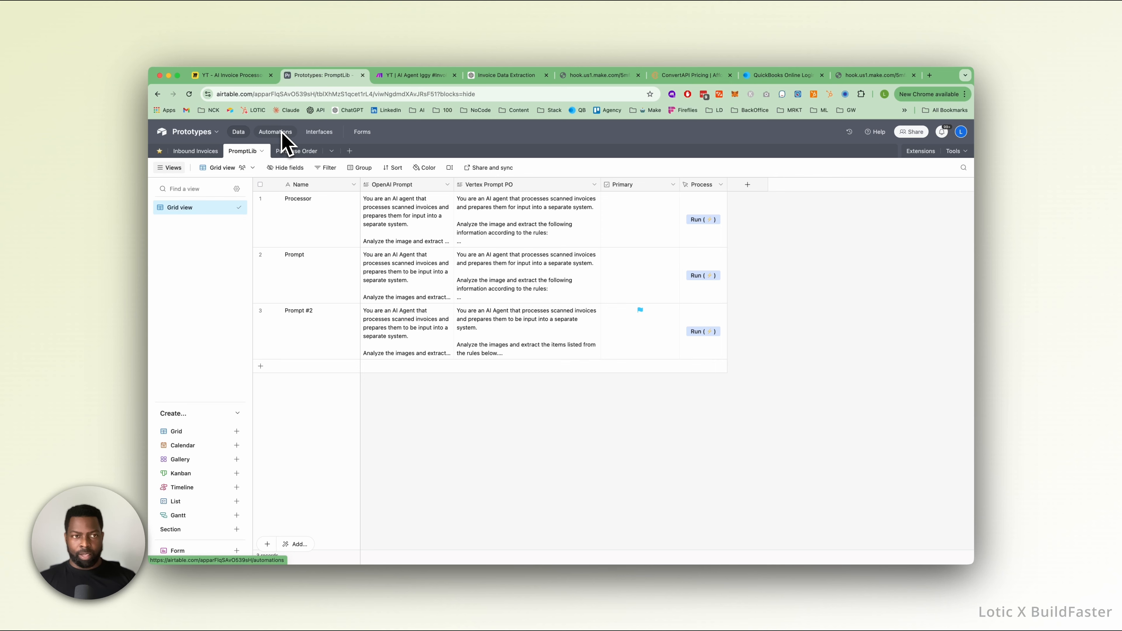
Open the Prompt #2 record on the Prompt Kit interface page and hide the interface editor.
click(320, 132)
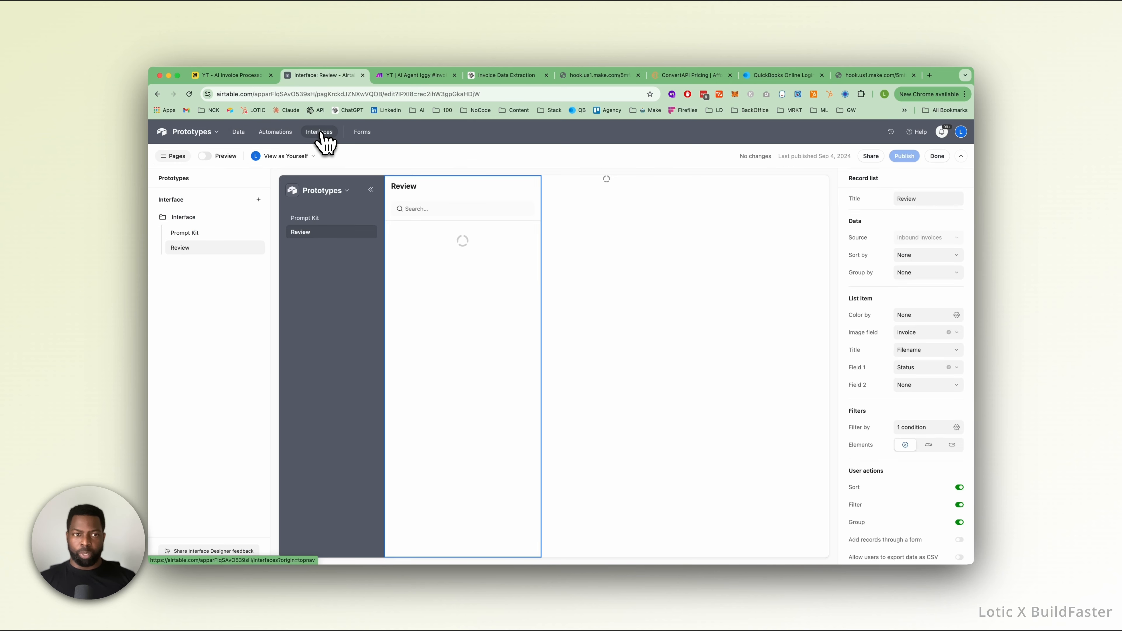
click(199, 235)
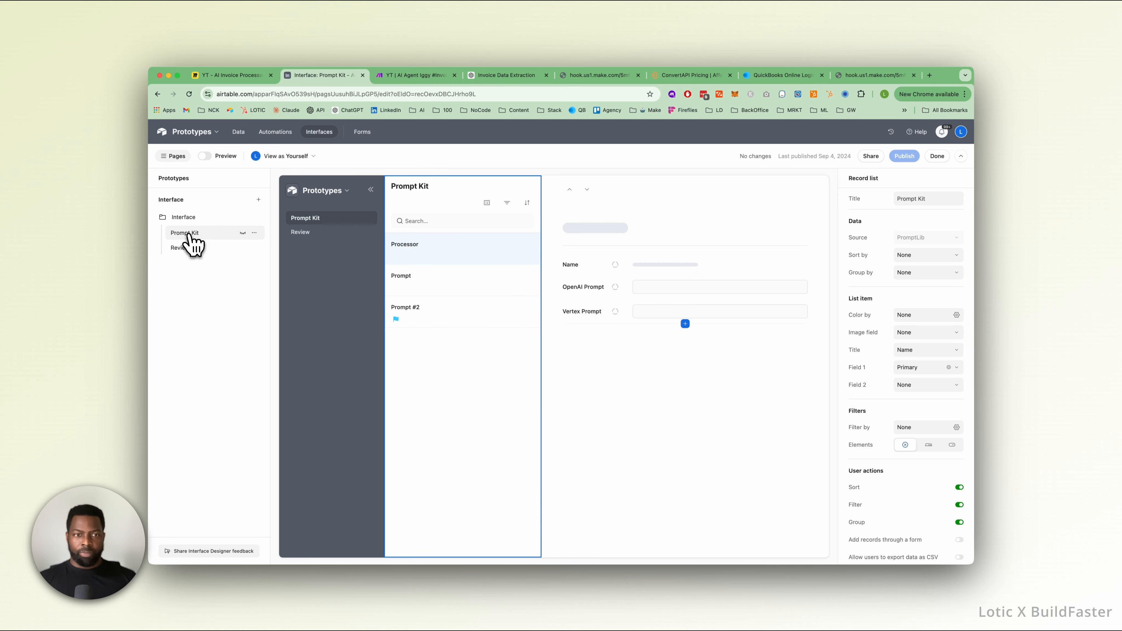
click(463, 295)
click(466, 323)
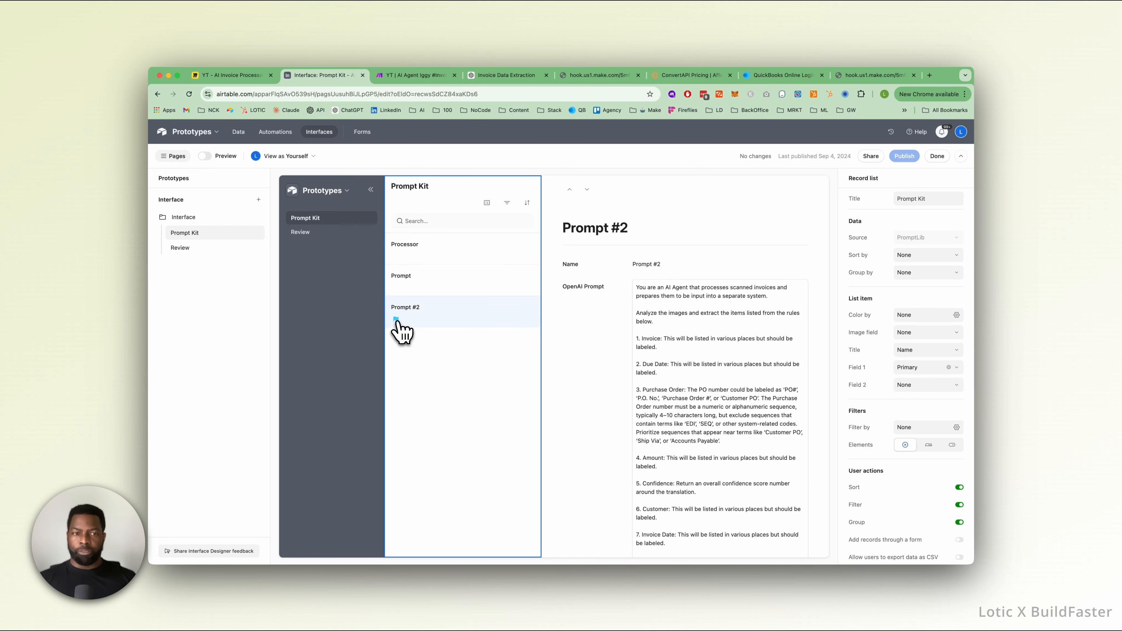
click(960, 156)
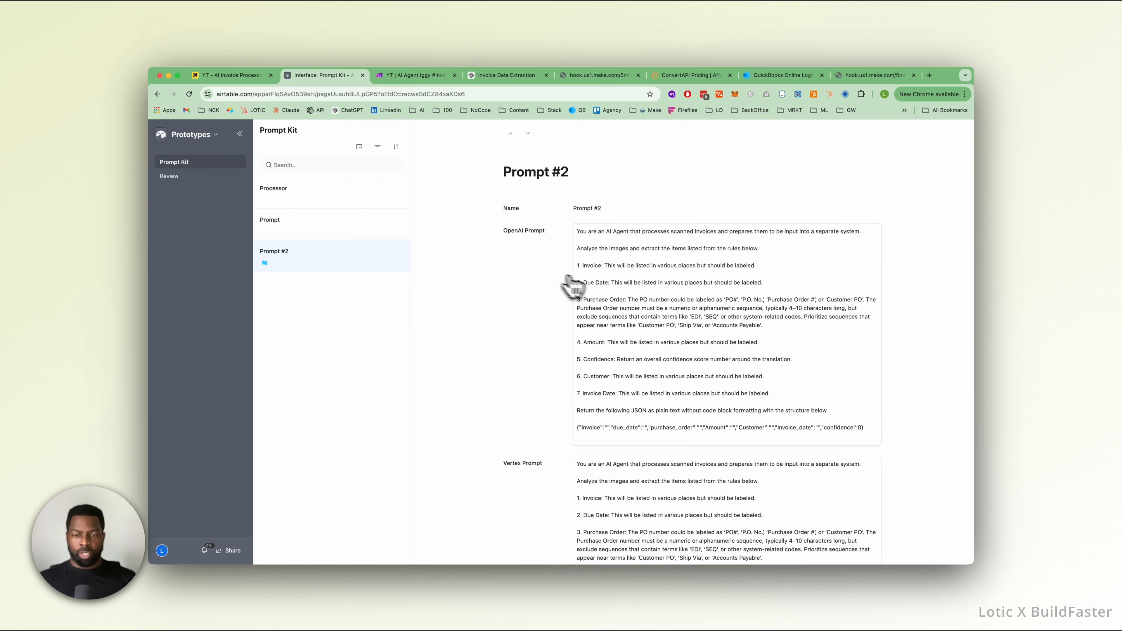
Look over the OpenAI Prompt and Vertex Prompt texts of Prompt #2.
scroll(572, 287, down, 3)
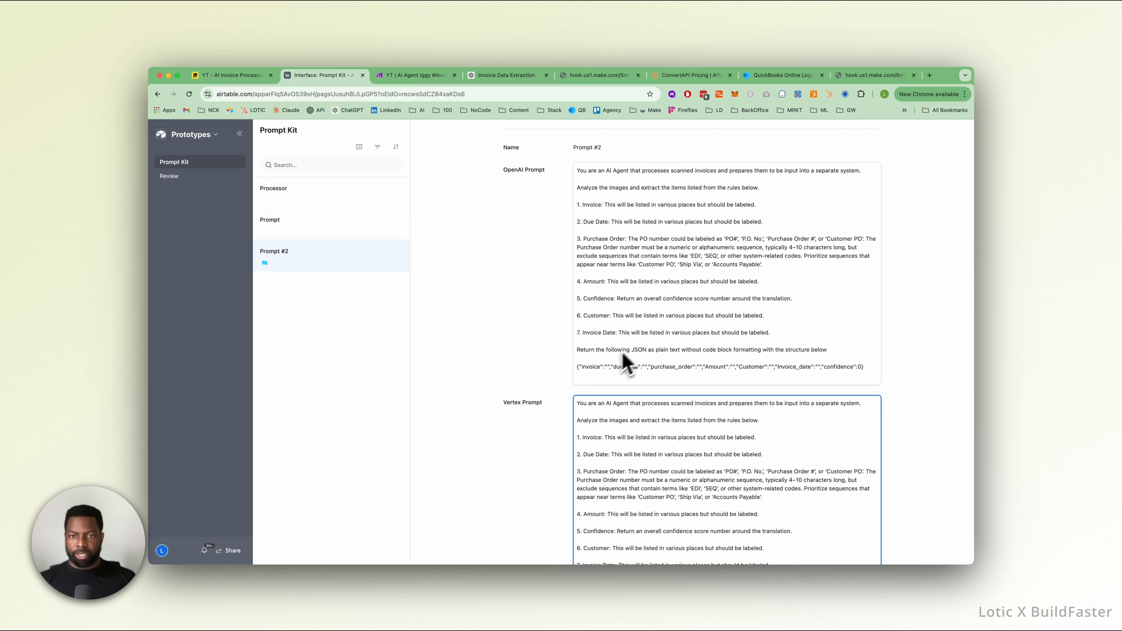
scroll(609, 351, down, 3)
click(609, 356)
scroll(608, 356, up, 5)
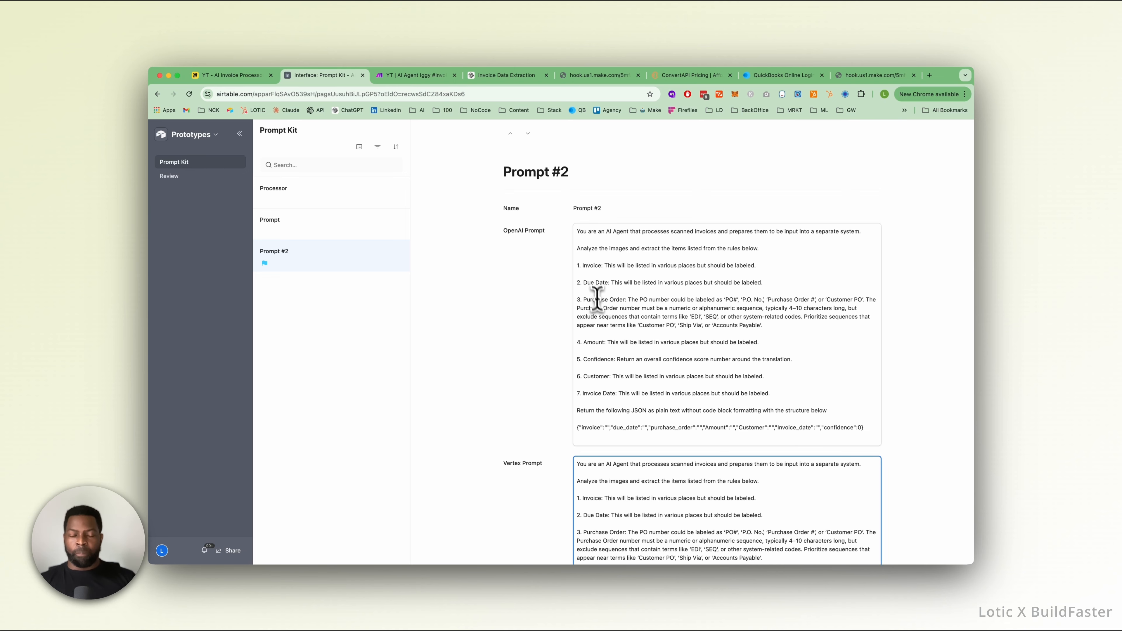
Examine the OpenAI Prompt's numbered extraction rules, its plain-text JSON instruction and the JSON structure it asks for.
click(641, 232)
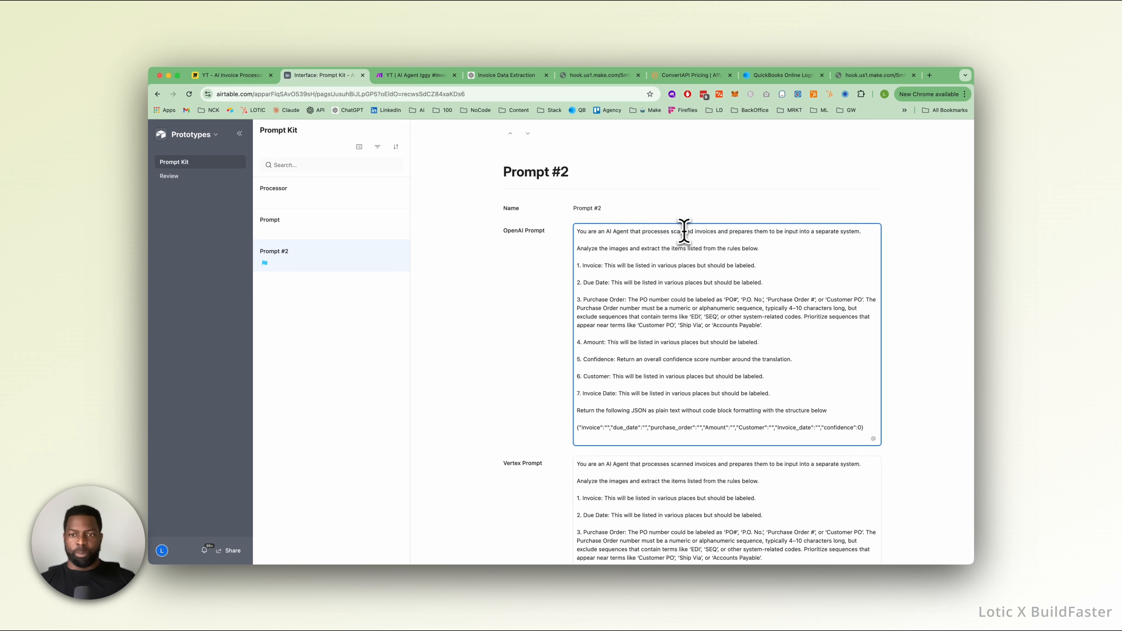
drag(599, 265, 602, 266)
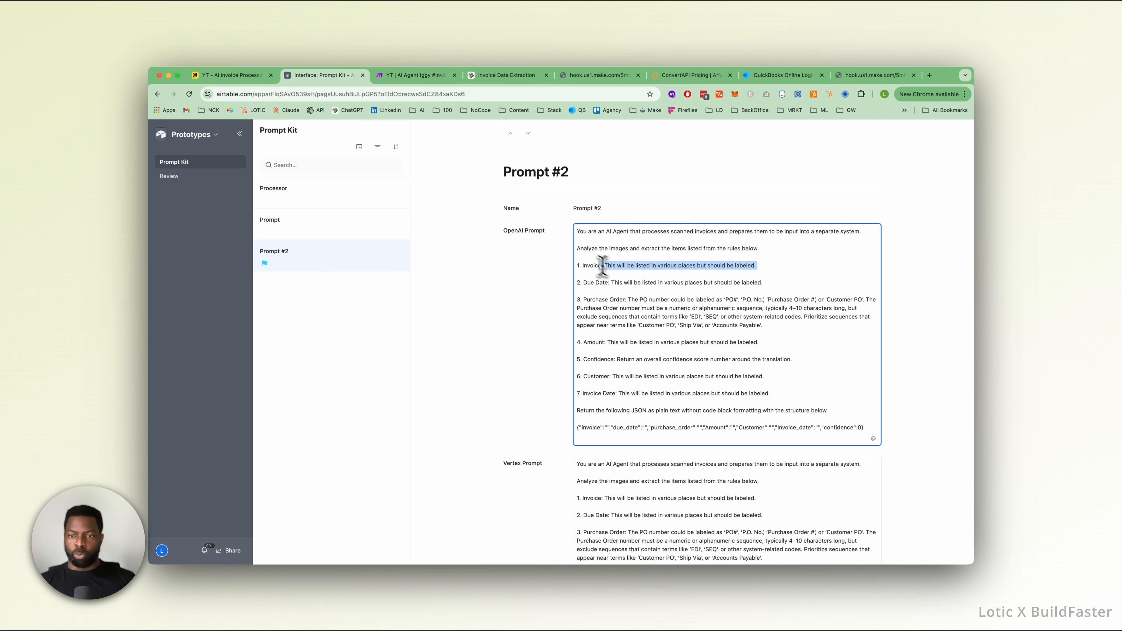
click(612, 291)
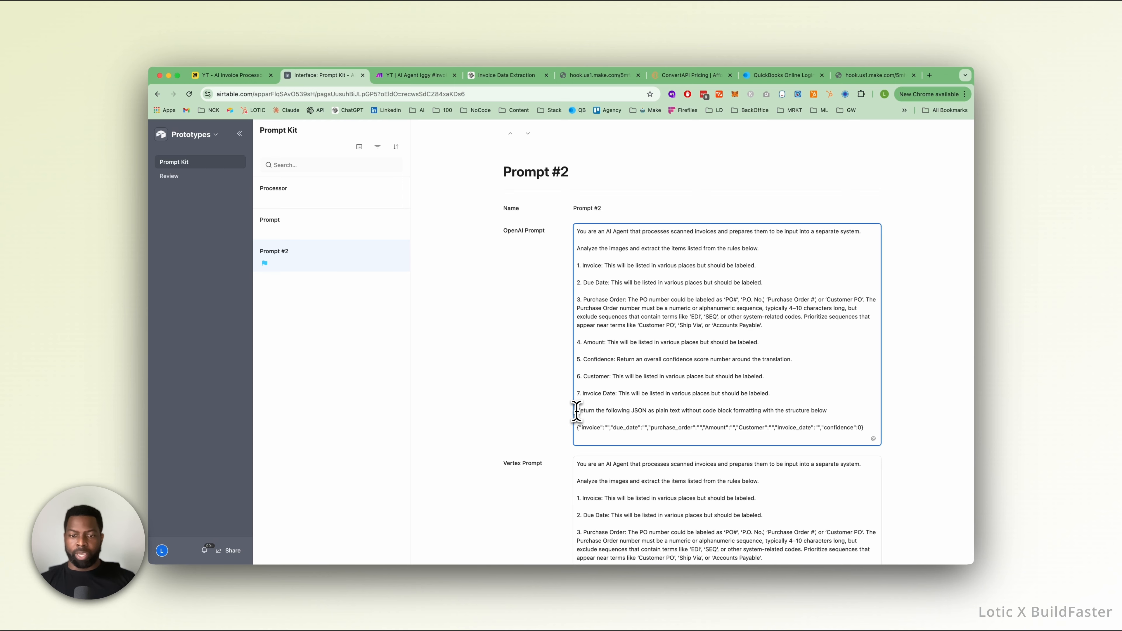
drag(576, 412, 651, 412)
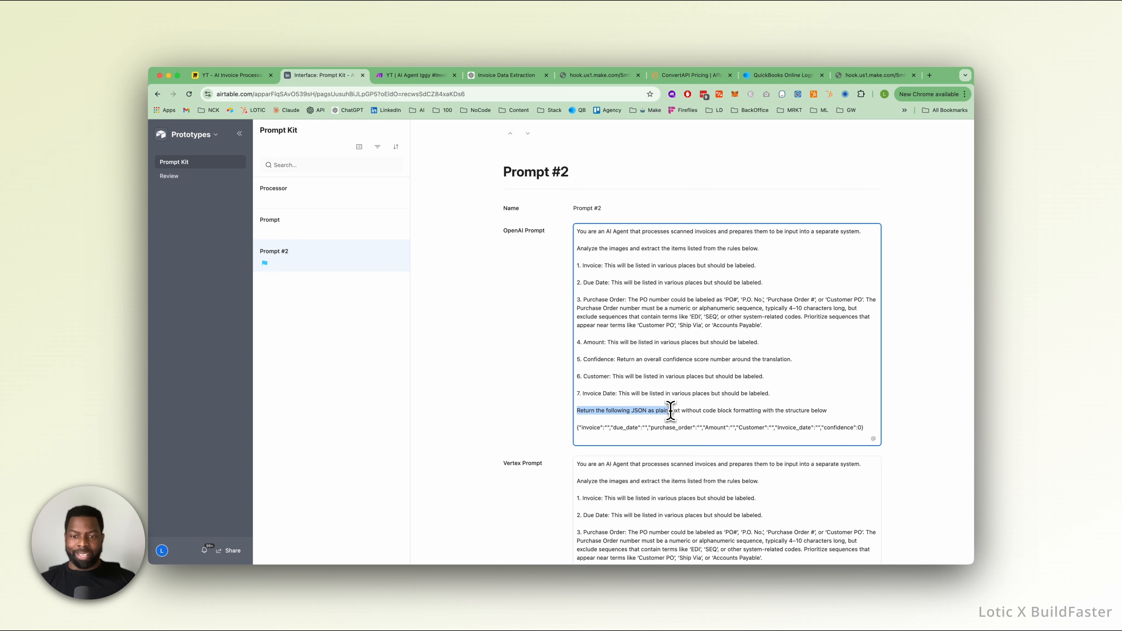
click(658, 412)
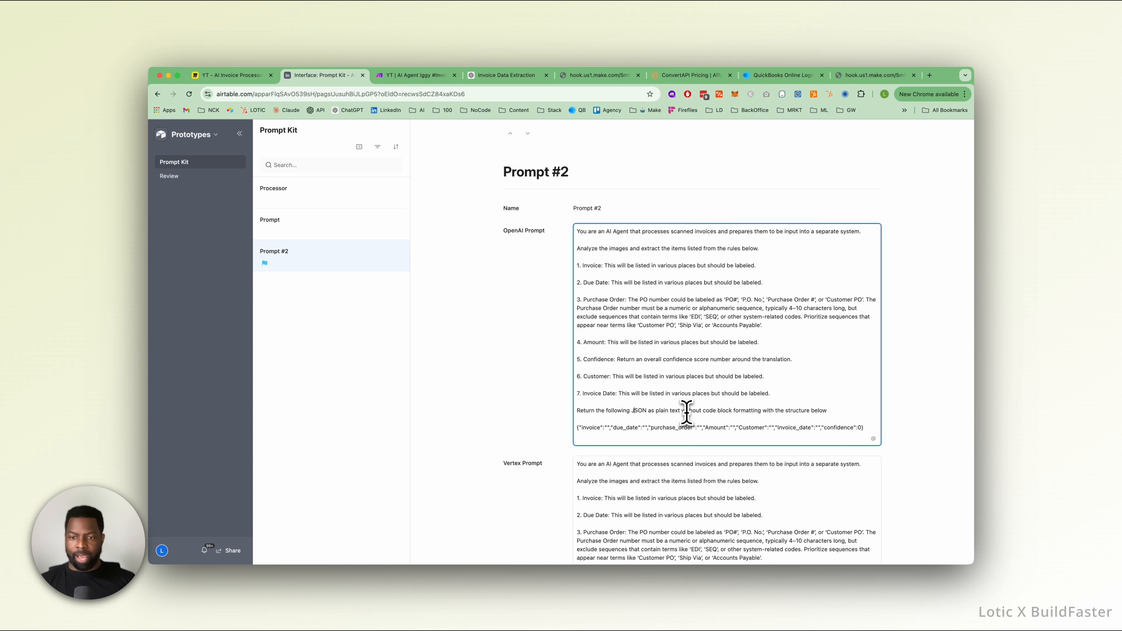
drag(703, 412, 576, 428)
click(828, 412)
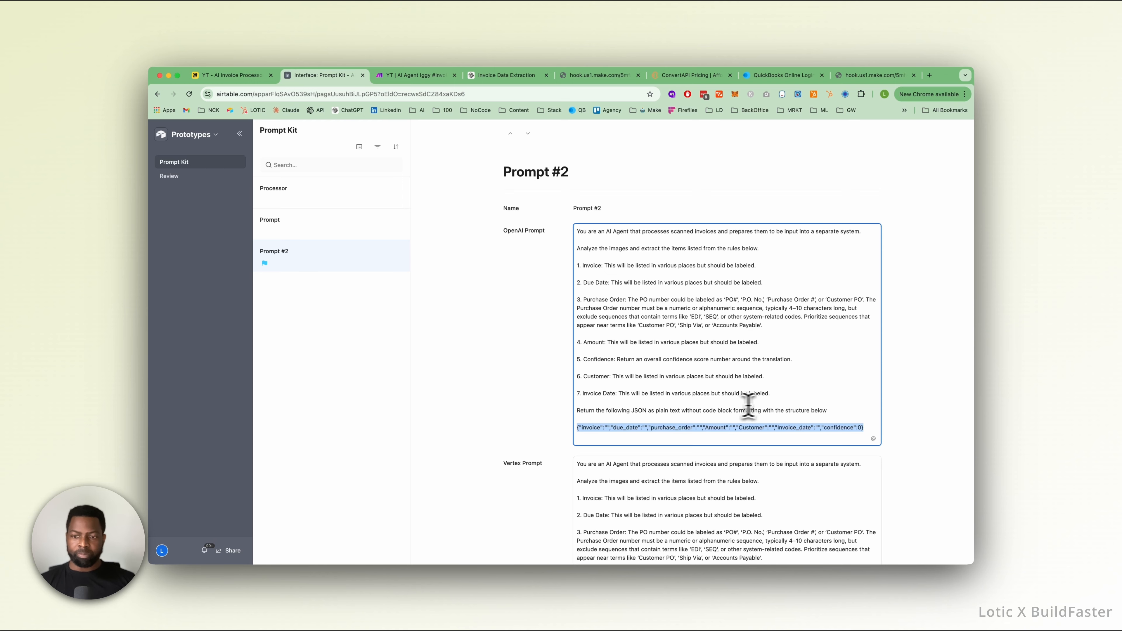
Compare the Vertex Prompt with the OpenAI Prompt in Prompt #2.
scroll(595, 403, down, 5)
click(596, 396)
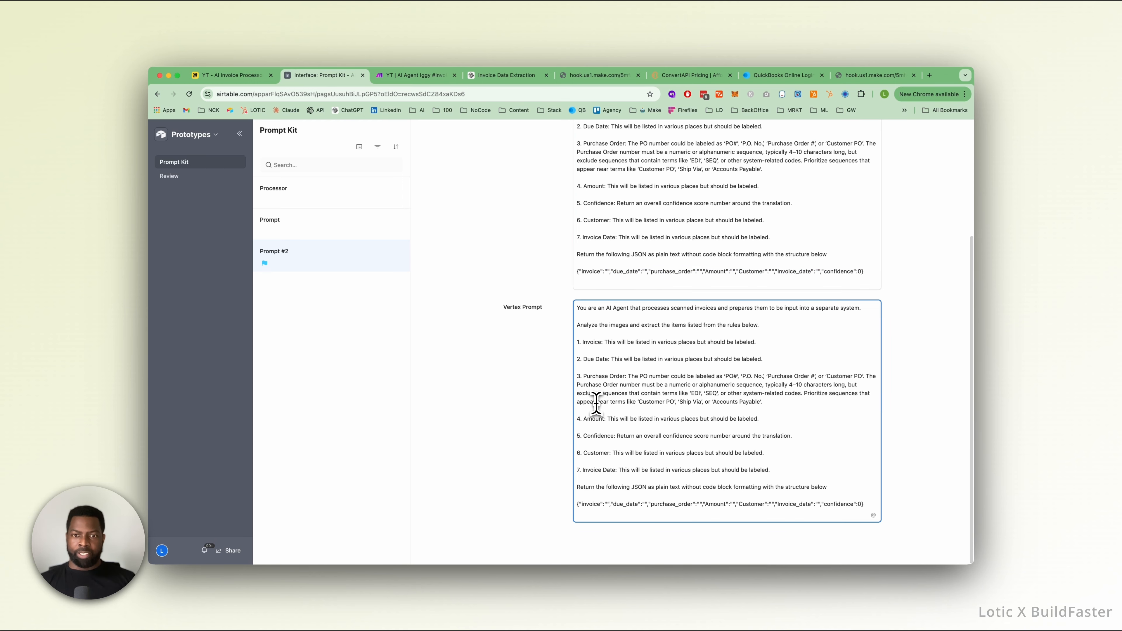
scroll(595, 376, up, 5)
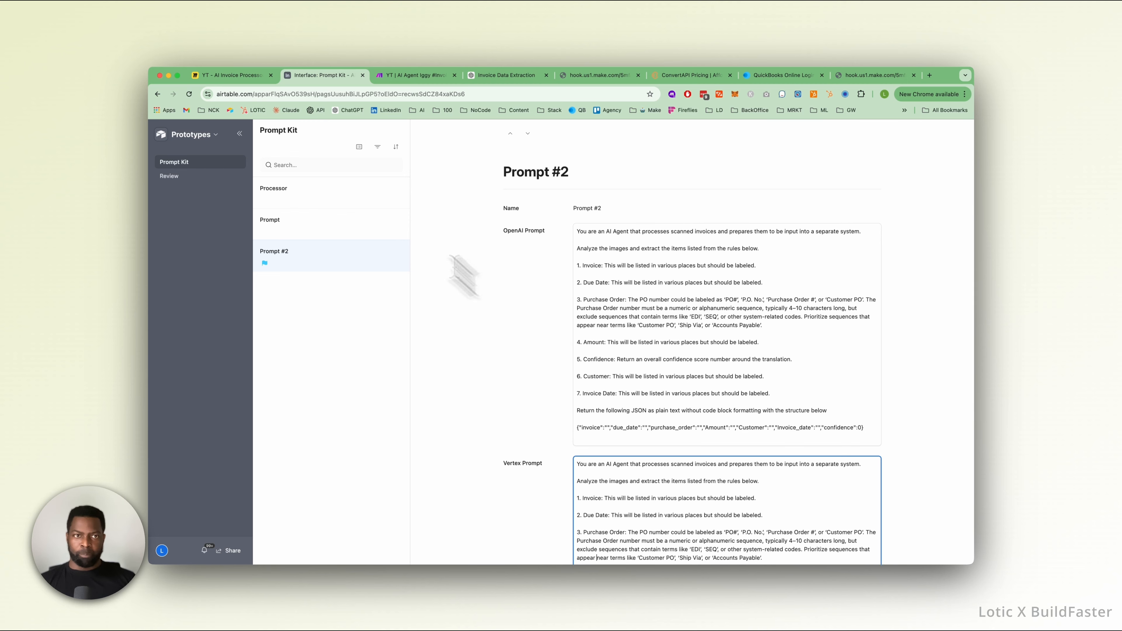
Return to the invoice scenario in Make and briefly recheck the Find Invoices and Get Prompts modules.
click(420, 76)
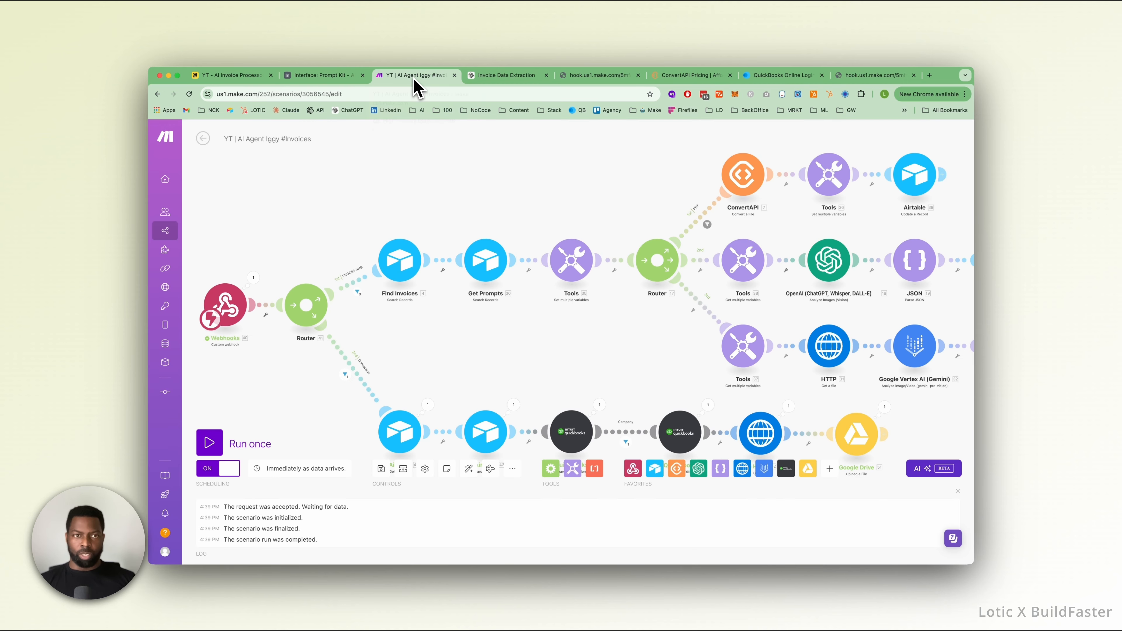
click(407, 267)
click(373, 215)
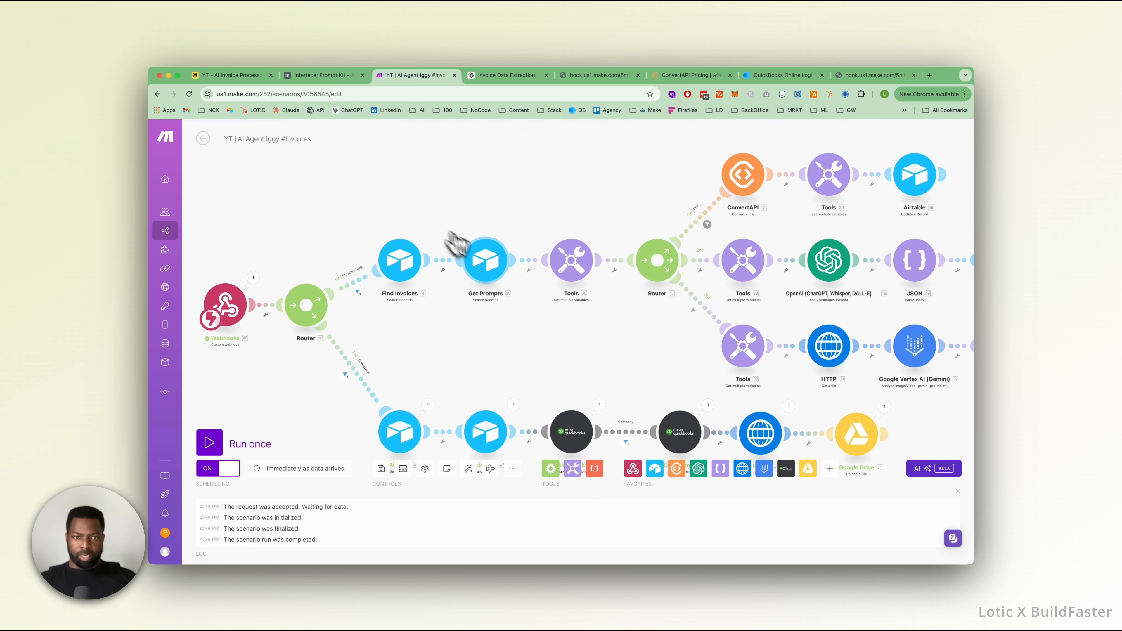
click(491, 273)
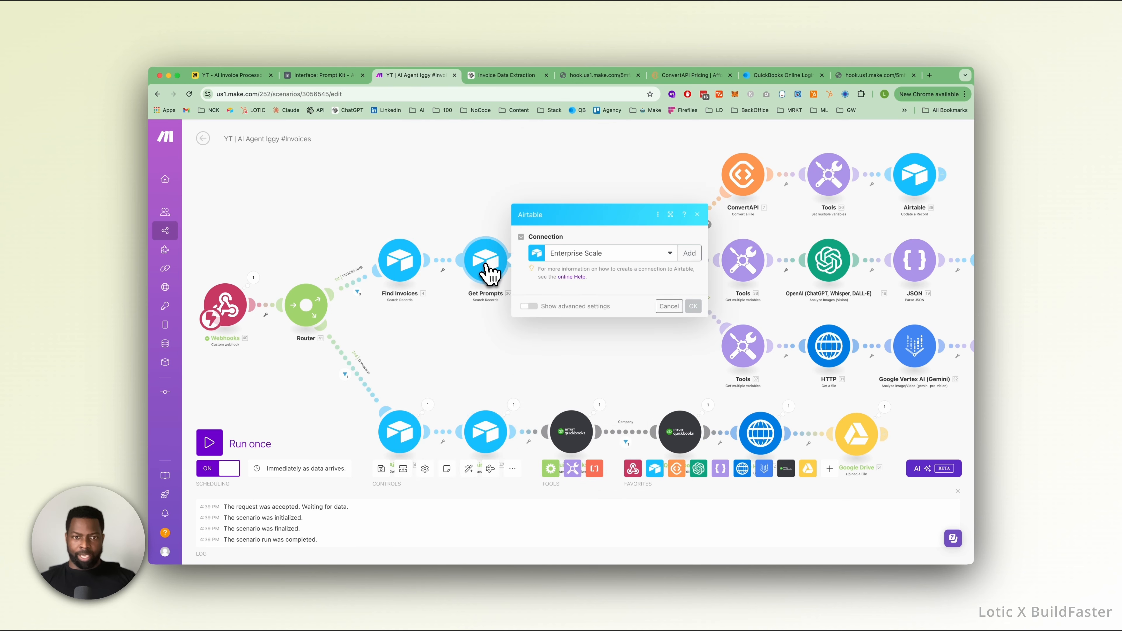
click(446, 231)
Nudge the Find Invoices module slightly closer to the first Router and view the Get Prompts module's settings.
drag(407, 265, 401, 242)
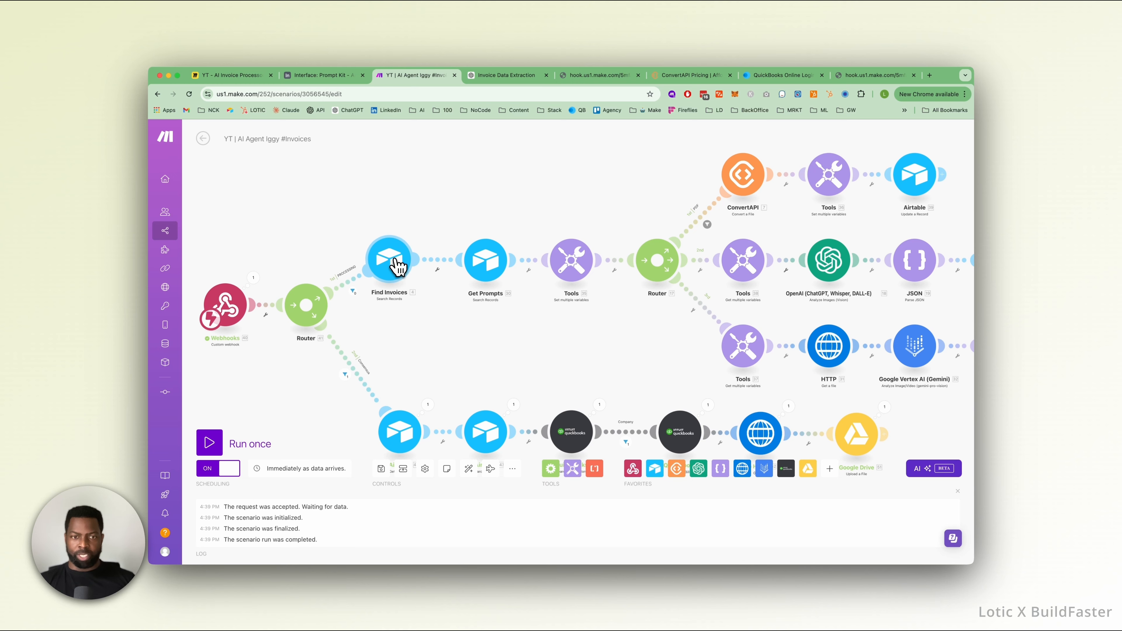
click(478, 278)
click(435, 234)
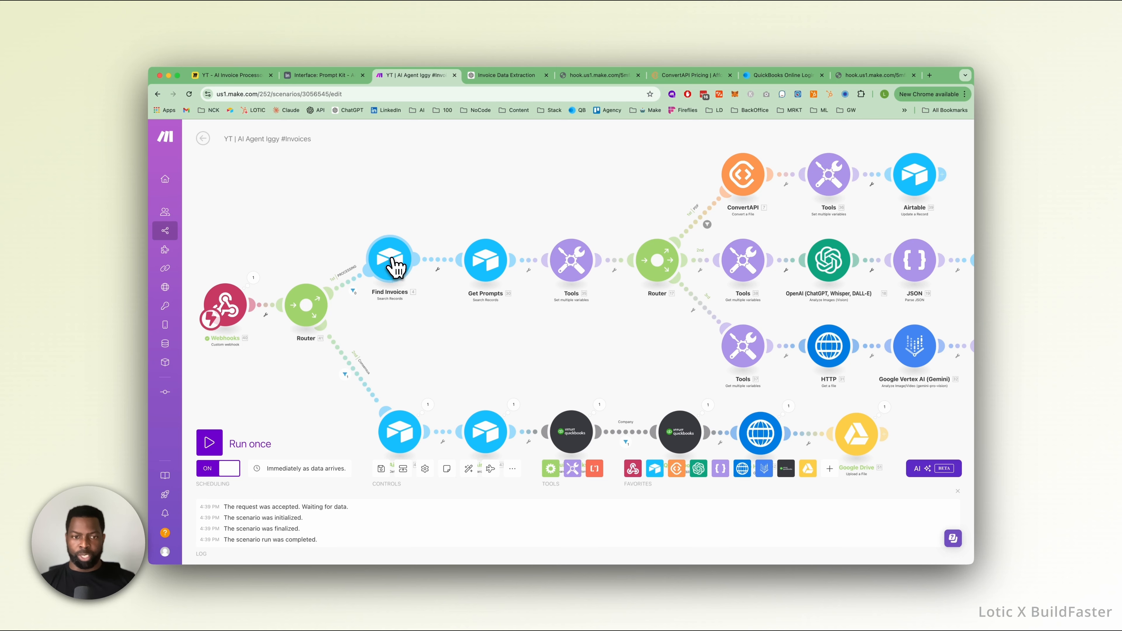
click(487, 268)
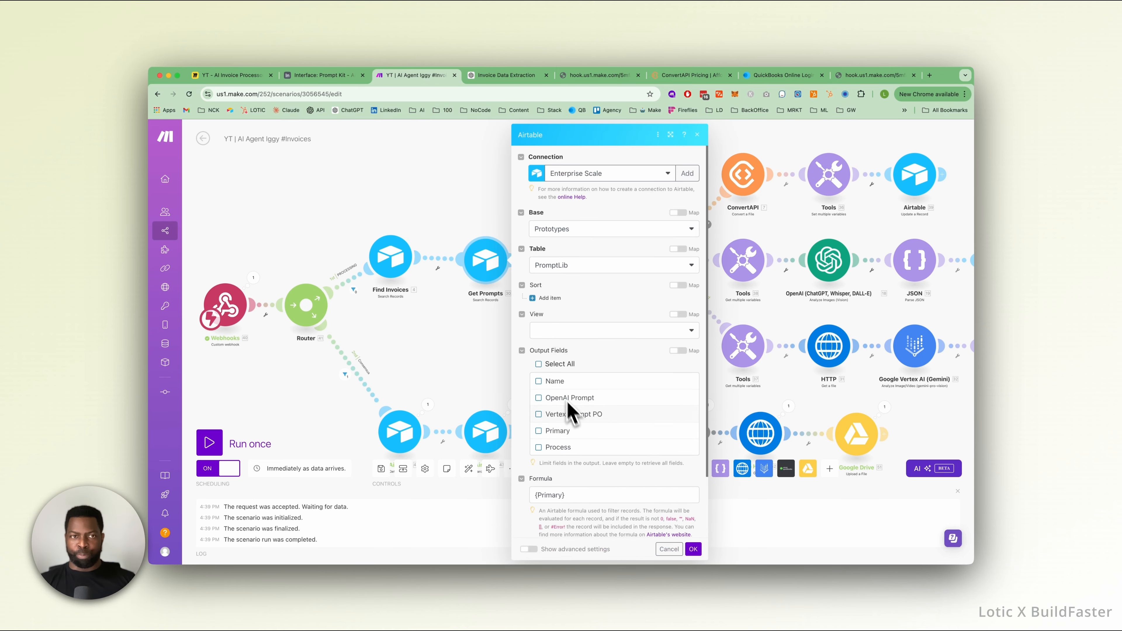
Glance back at Prompt #2 in Airtable and view the url variable in the Tools module before the second Router in Make.
click(404, 210)
click(333, 76)
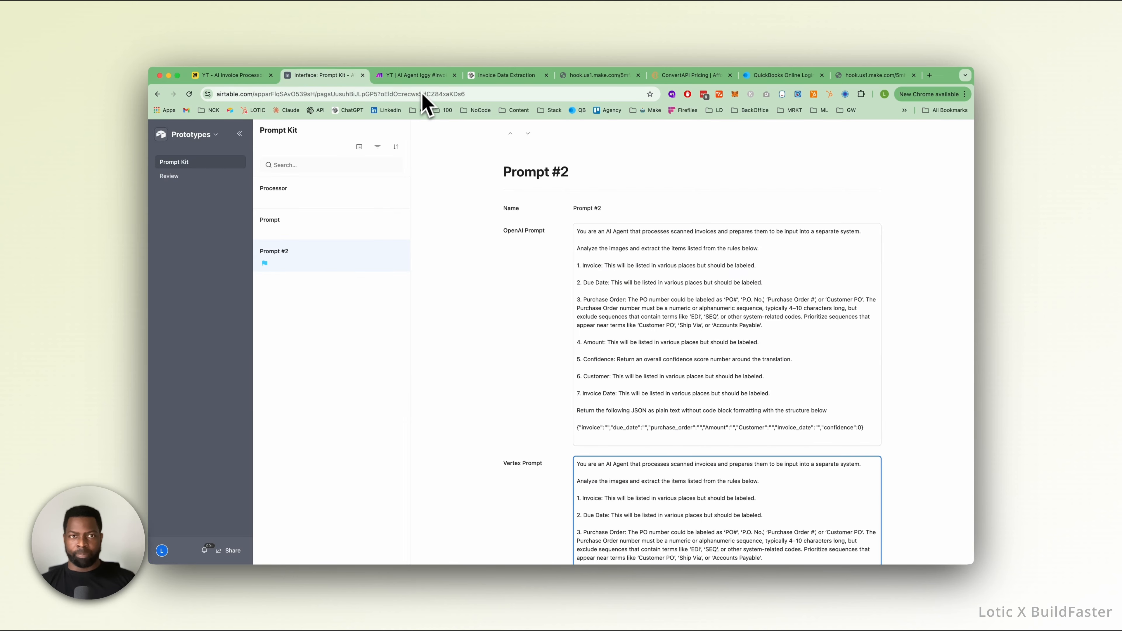
click(419, 76)
click(572, 261)
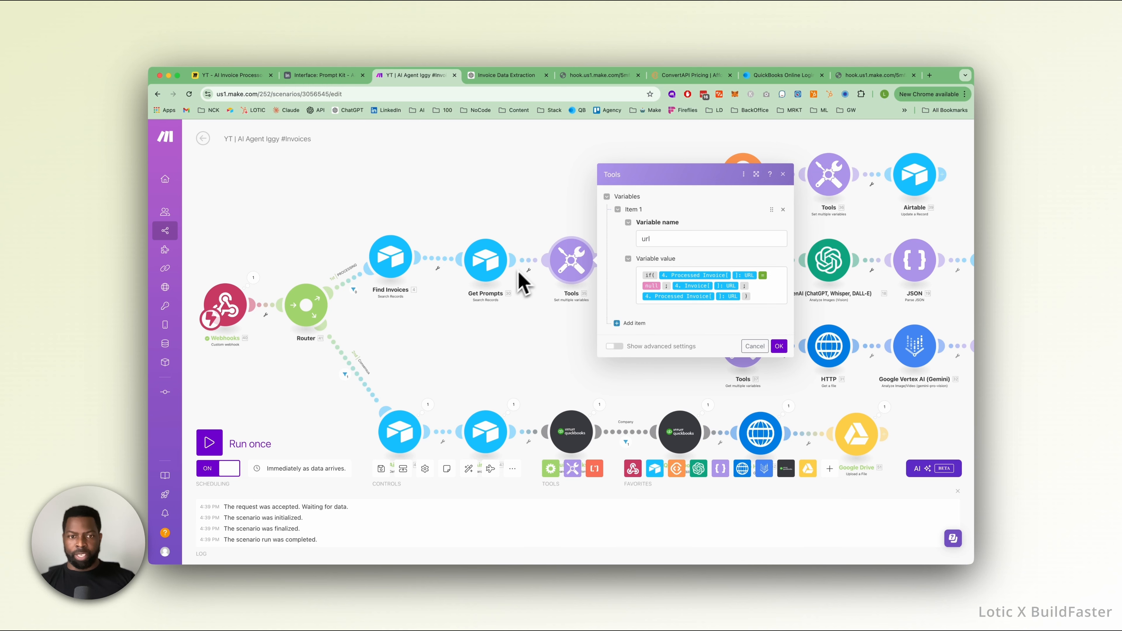
click(423, 224)
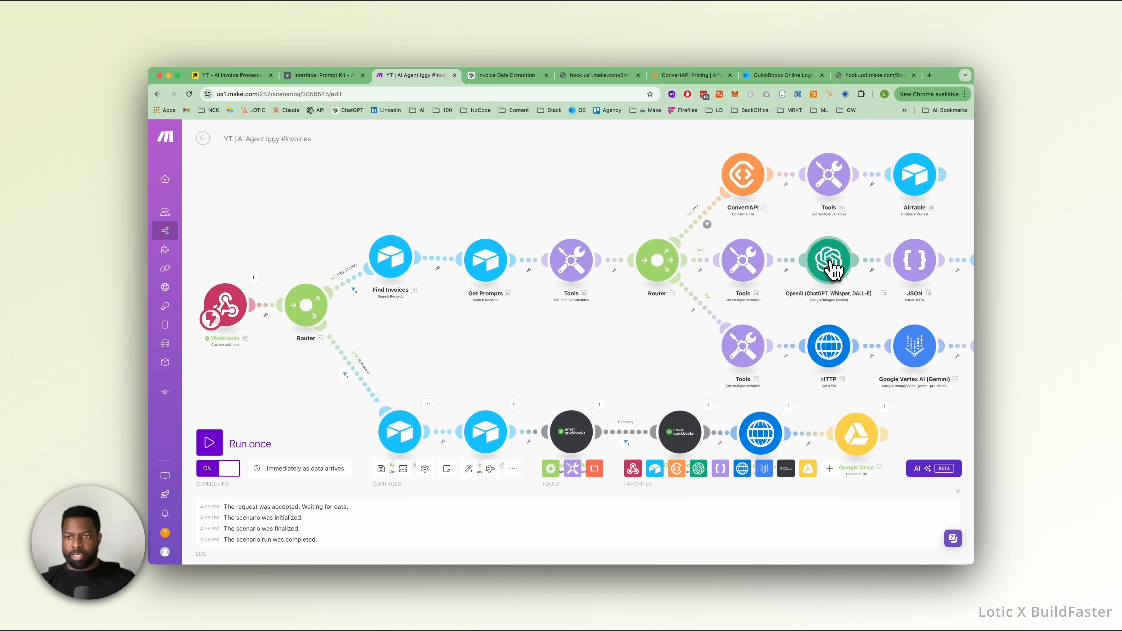
Switch to the ConvertAPI pricing page, place its tab beside the Make scenario's tab, and examine the plans and free sign-up offer.
scroll(759, 317, down, 2)
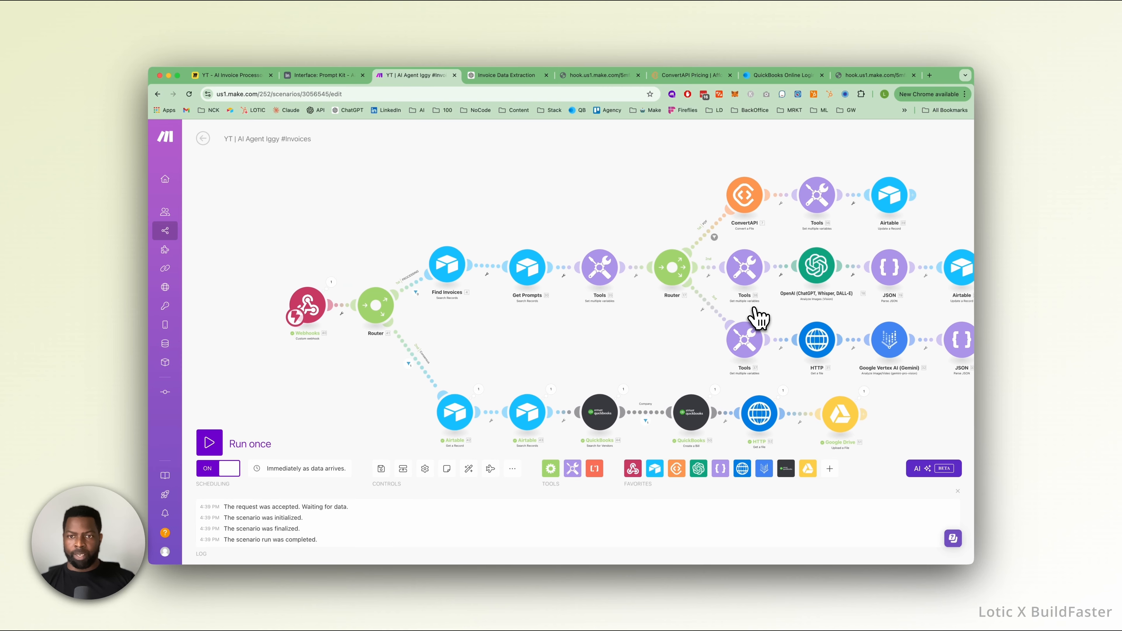
scroll(640, 238, up, 2)
drag(659, 232, 512, 227)
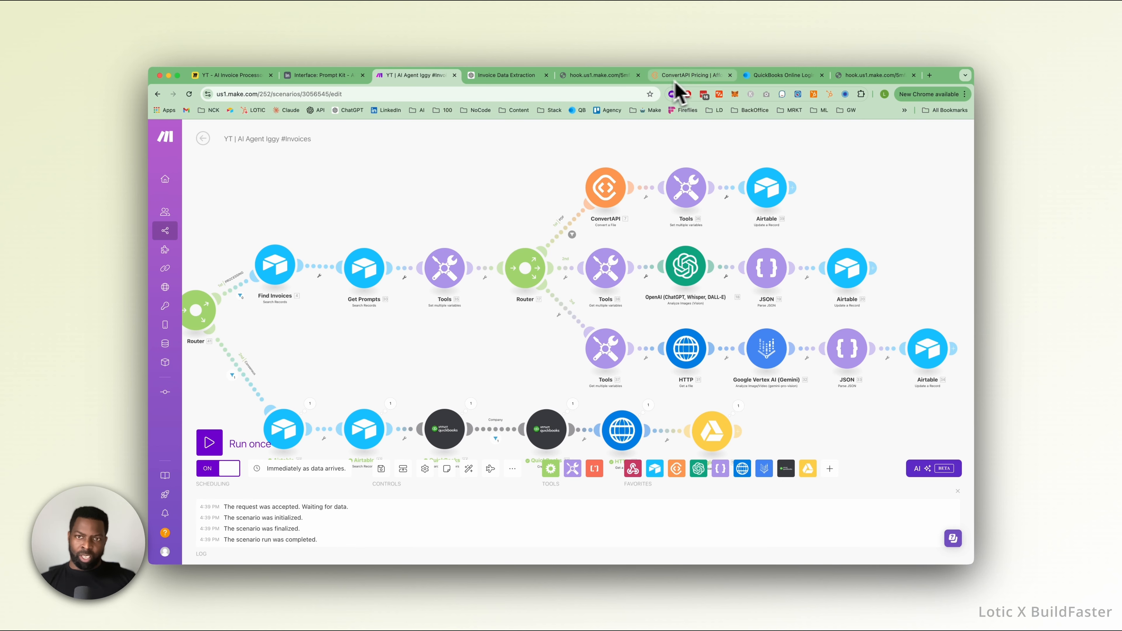
click(691, 75)
drag(707, 81, 519, 112)
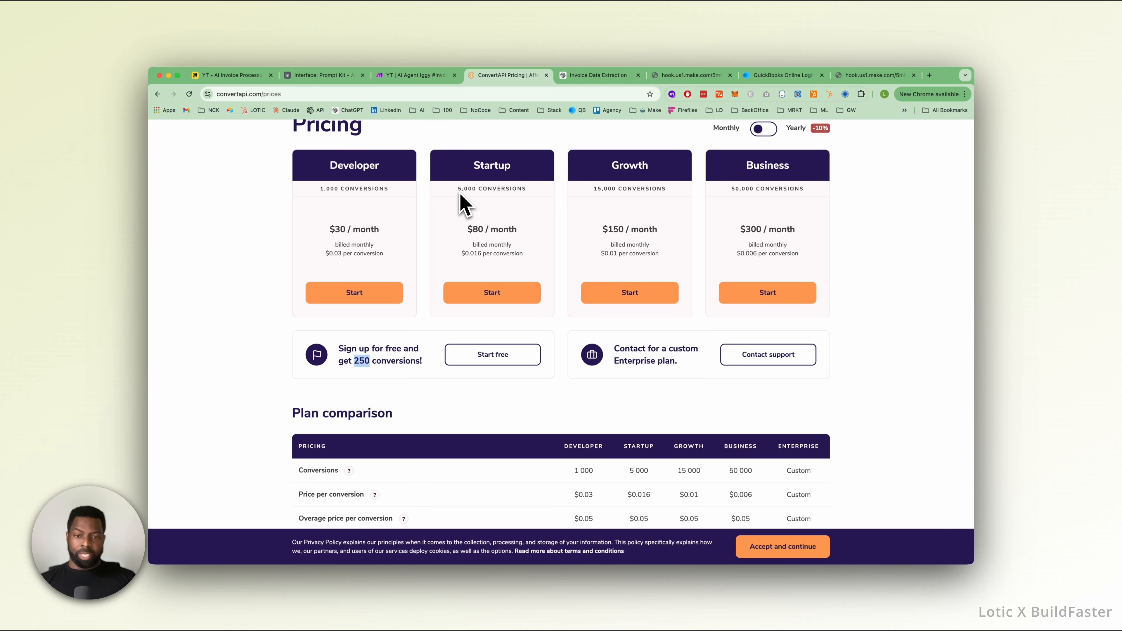
scroll(436, 225, up, 3)
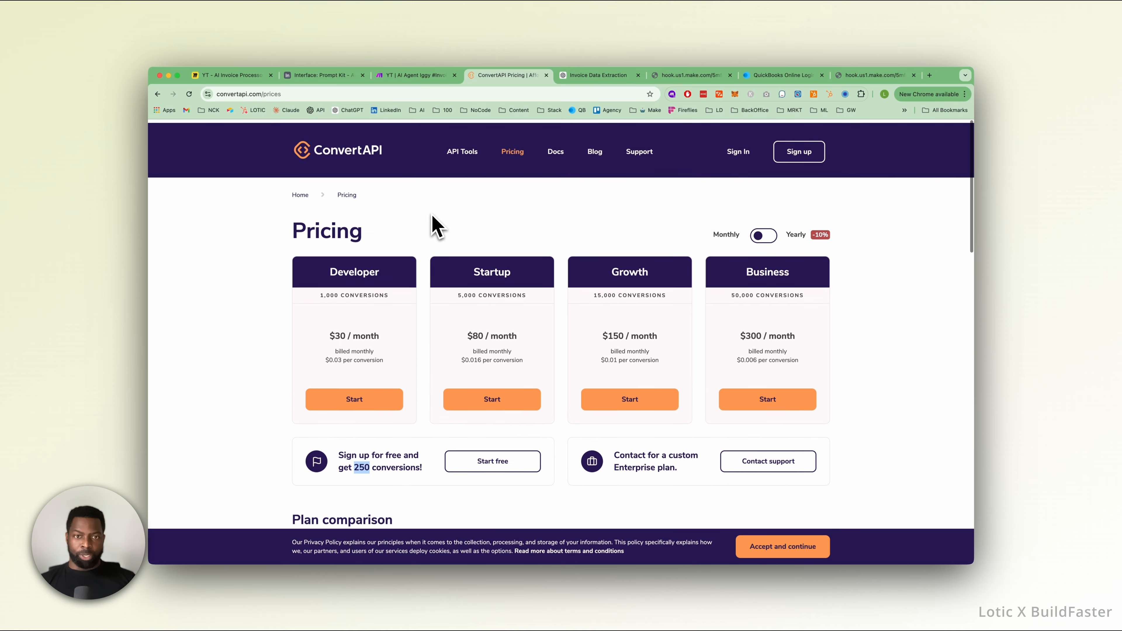
scroll(483, 268, down, 1)
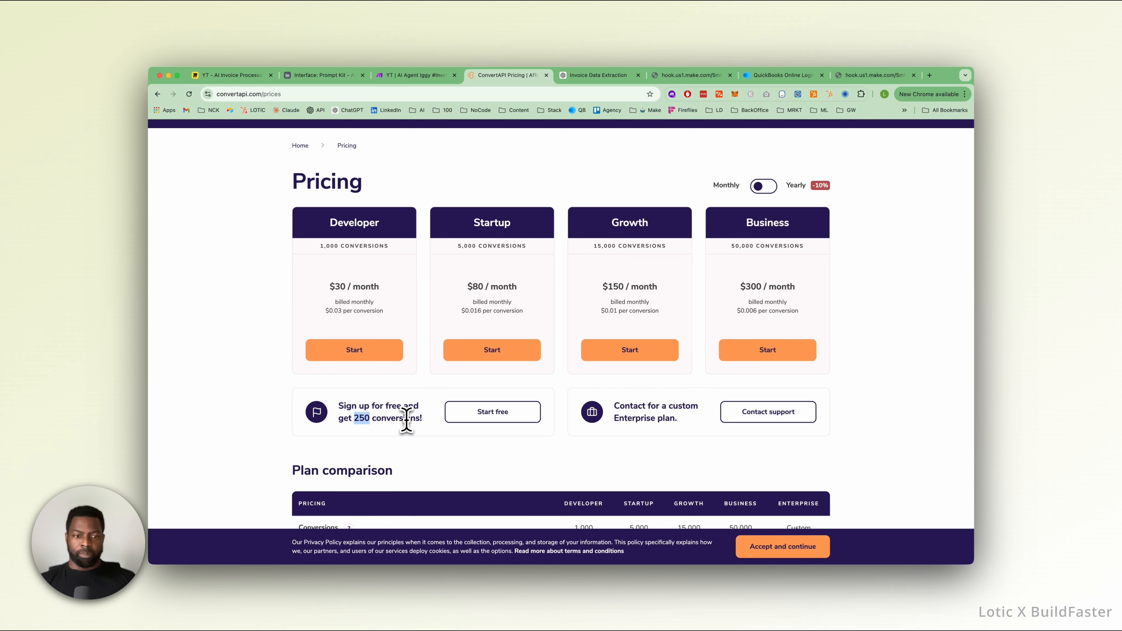
drag(417, 420, 348, 413)
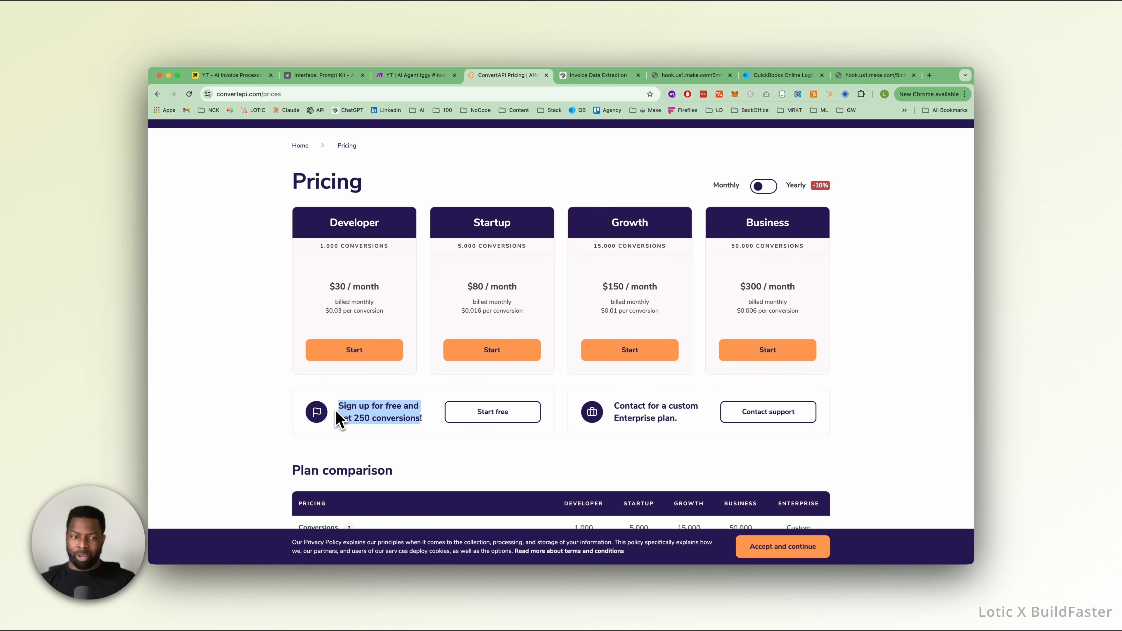
click(361, 412)
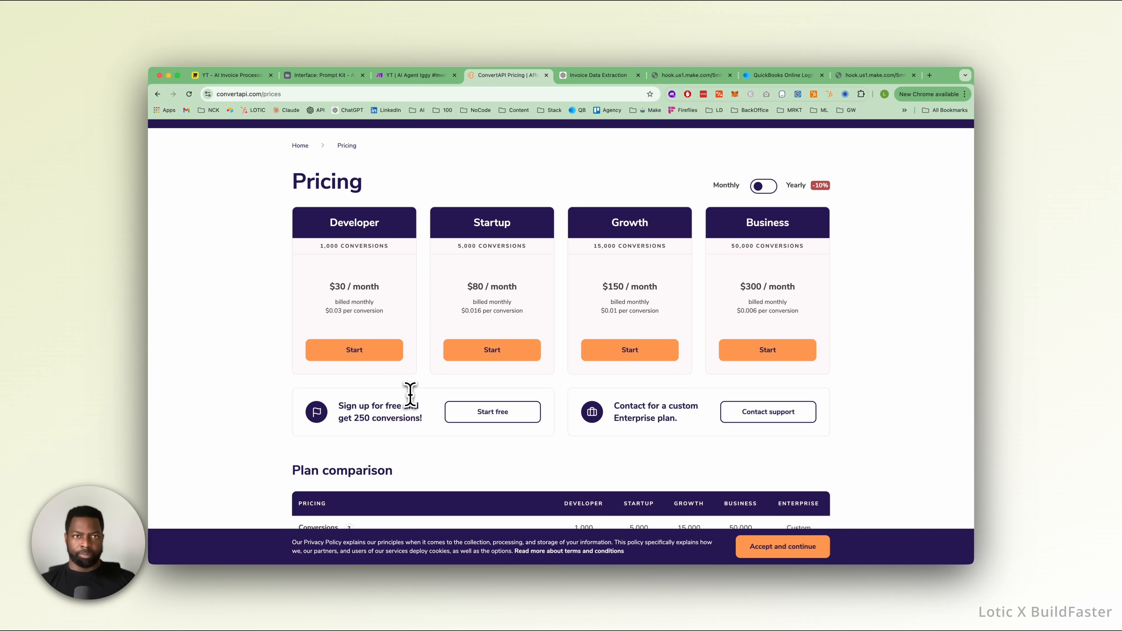
Return to the Make scenario and check the url variable in the PDF route's Tools module and the ConvertAPI module's settings.
key(ctrl+shift+Tab)
click(694, 192)
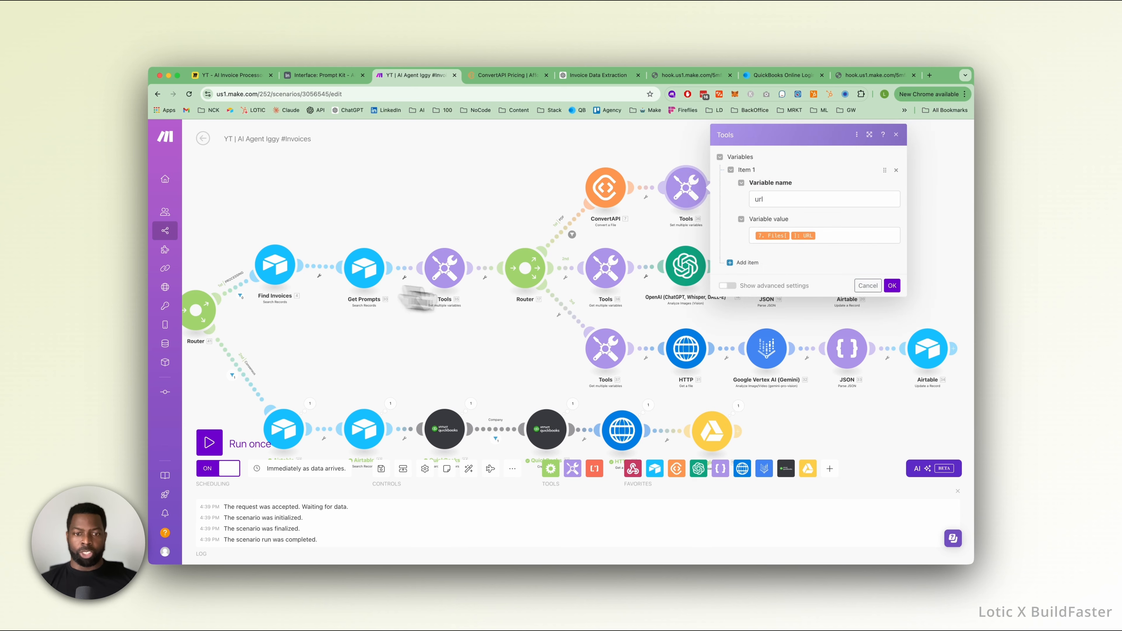
click(506, 378)
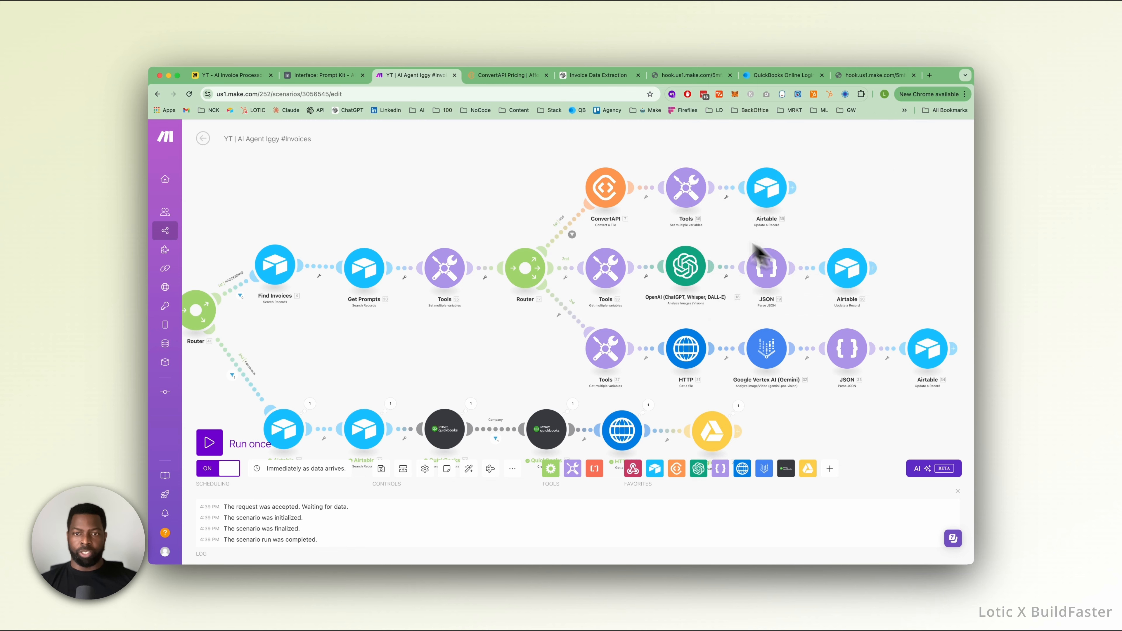
click(605, 188)
click(490, 199)
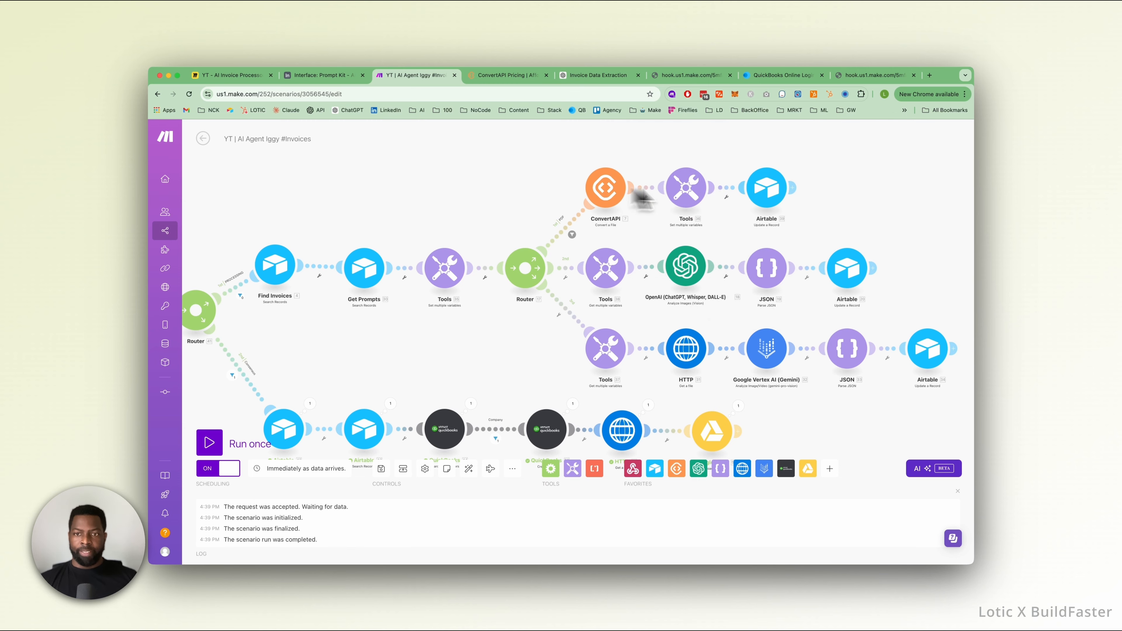
Check the first record's Processed Invoice attachment in Airtable's Inbound Invoices table and revisit the ConvertAPI pricing page.
click(306, 76)
click(227, 144)
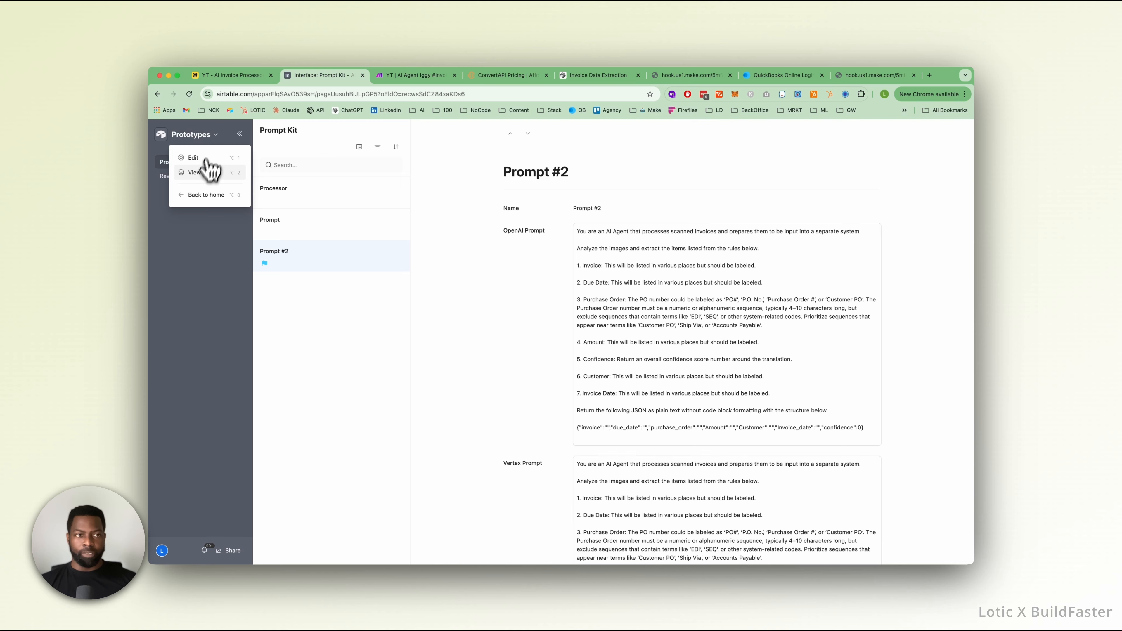
click(202, 176)
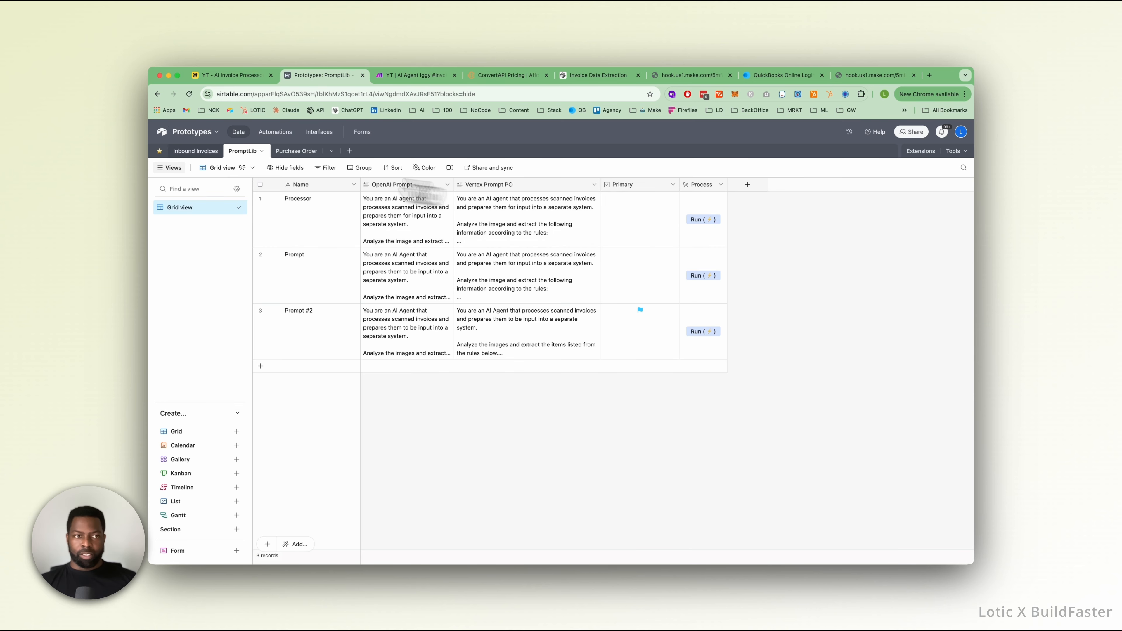
click(195, 151)
click(744, 201)
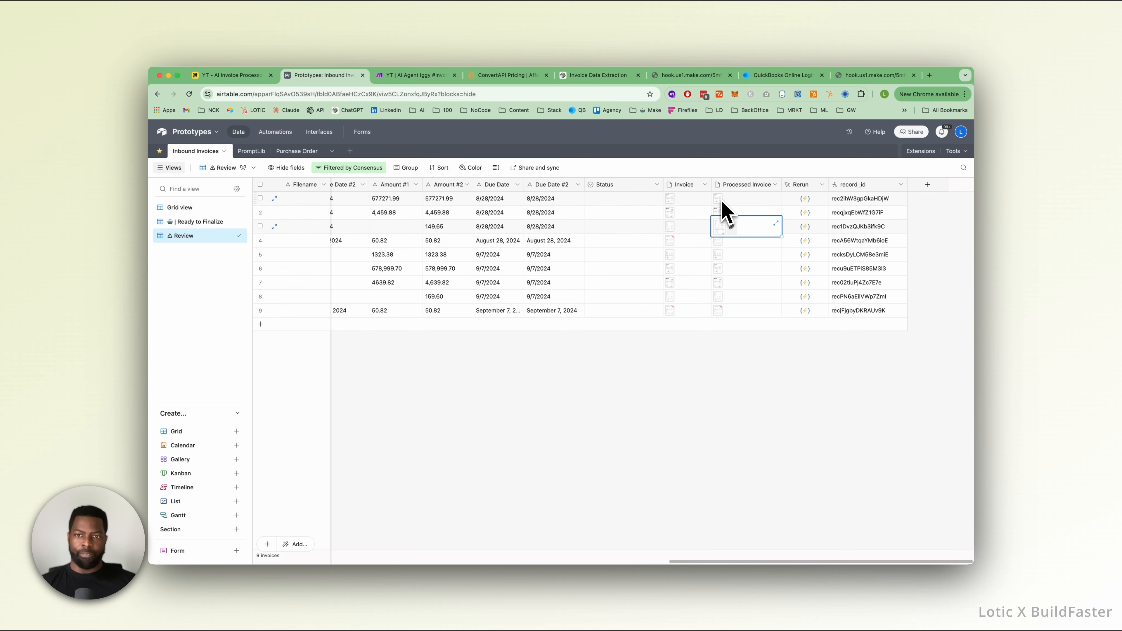
click(508, 76)
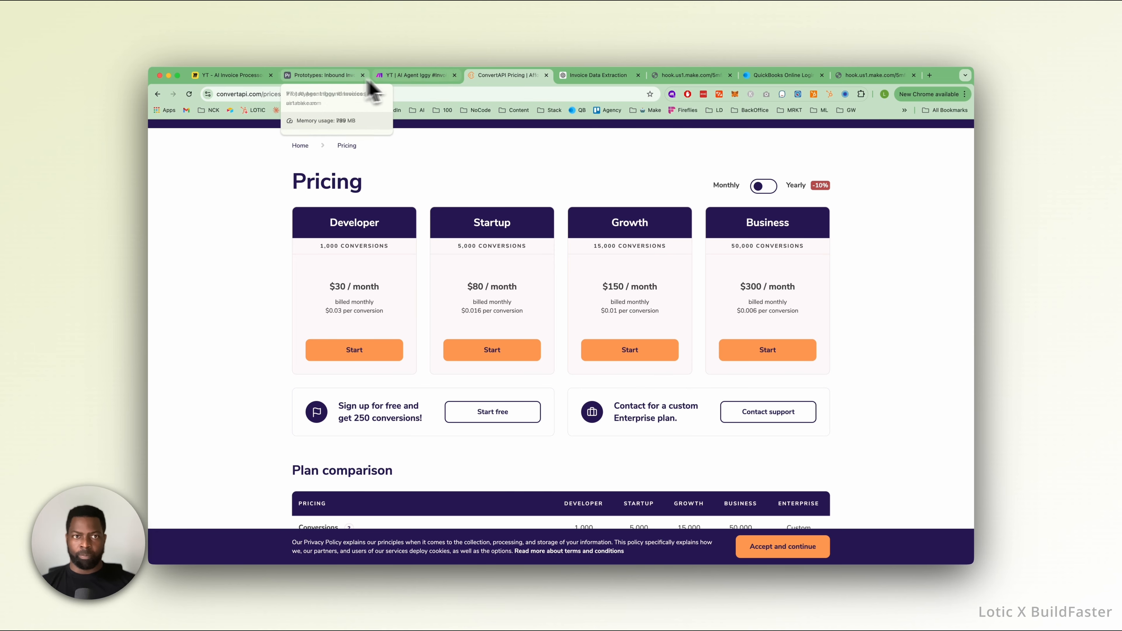
In the Make scenario, move the OpenAI route's Tools, OpenAI, JSON and Airtable modules together farther away from the second Router.
click(399, 77)
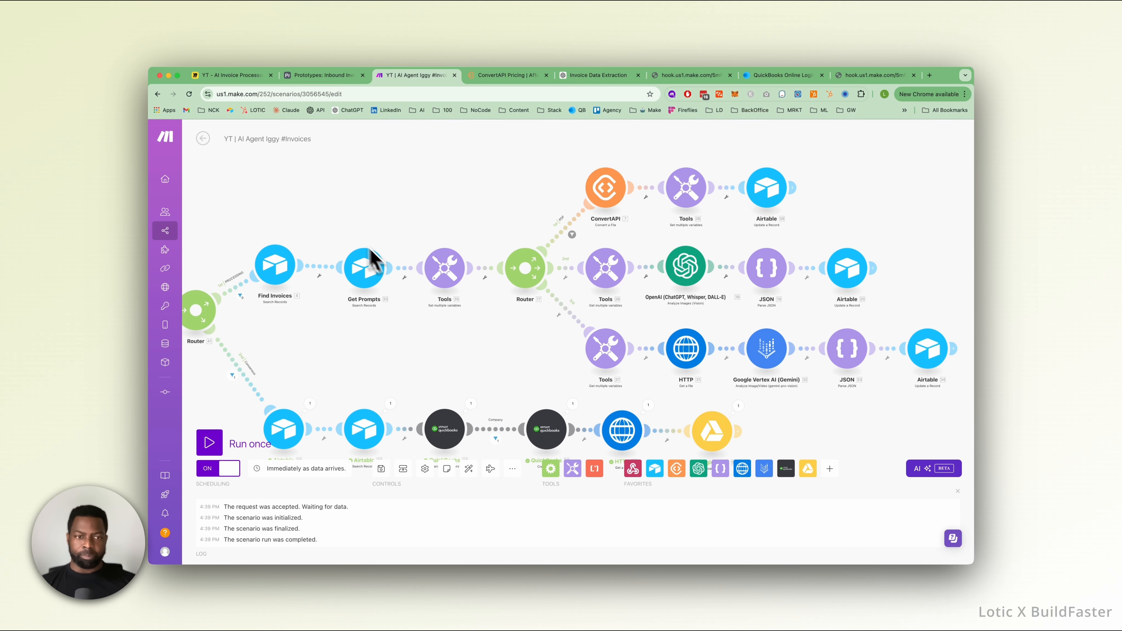
drag(402, 234, 463, 189)
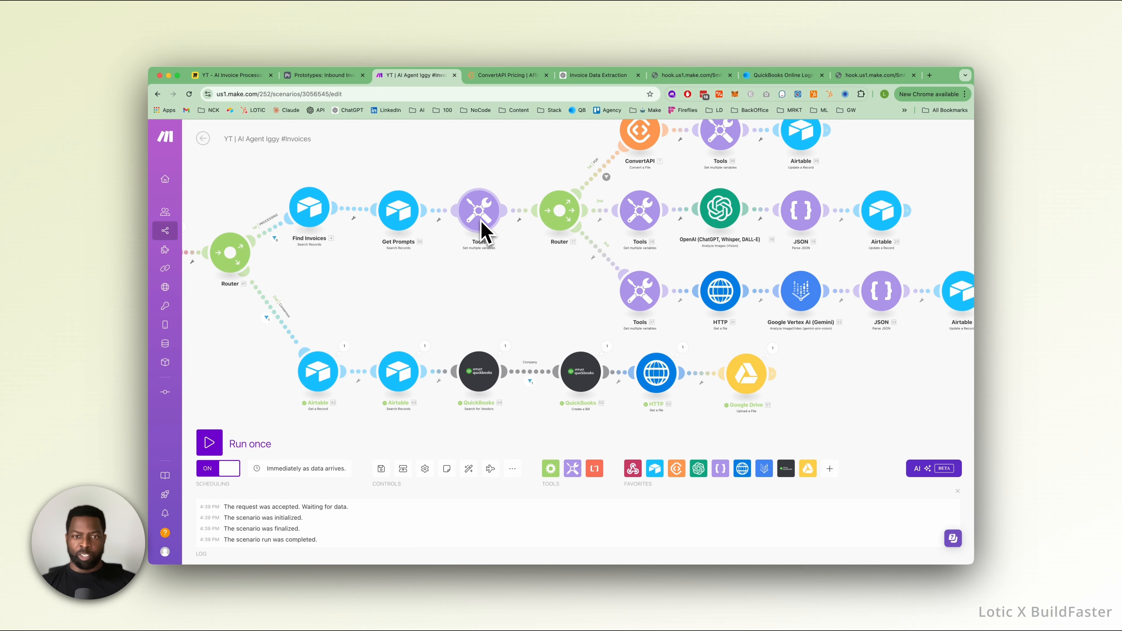
drag(533, 180, 450, 223)
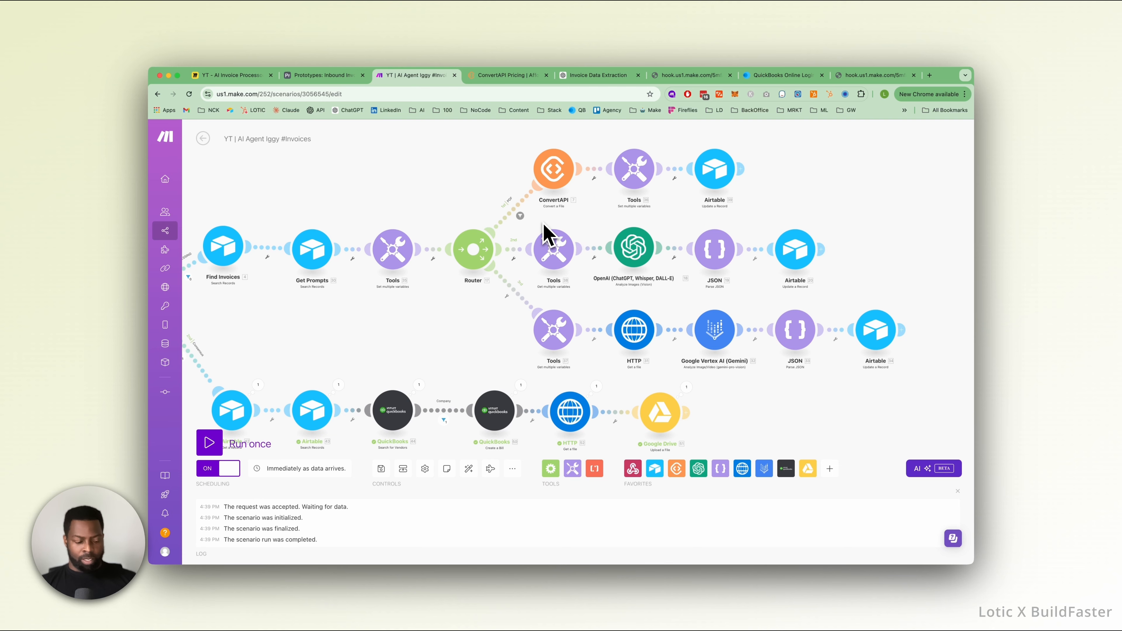
drag(544, 226, 833, 288)
drag(556, 255, 607, 251)
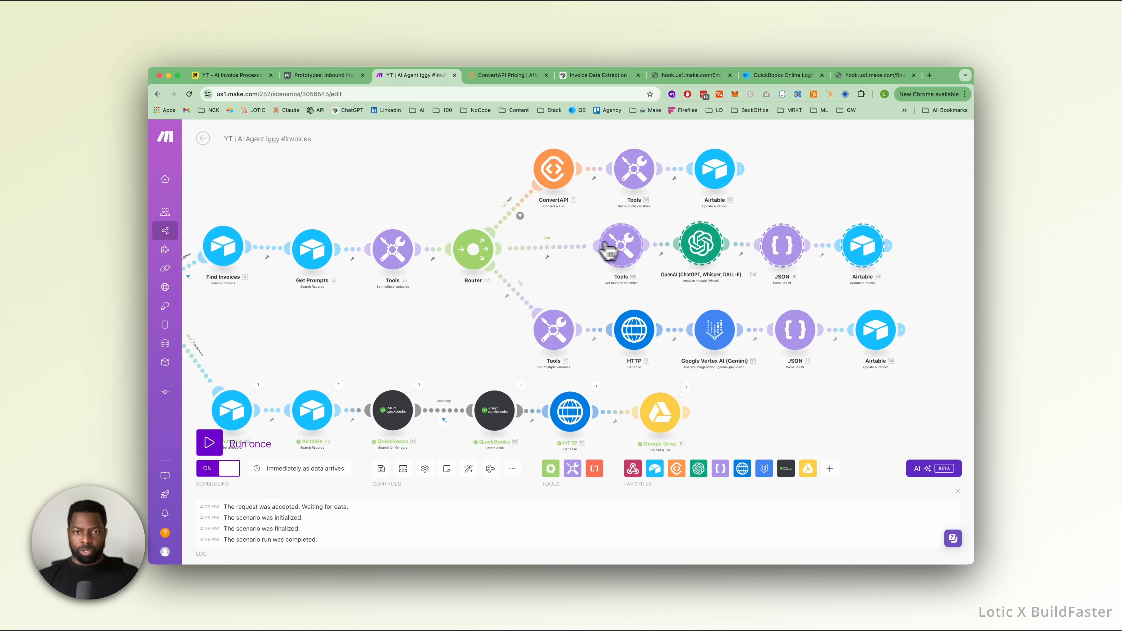
Label the filter on the second Router's route to the OpenAI modules OPENAI.
click(550, 257)
click(602, 185)
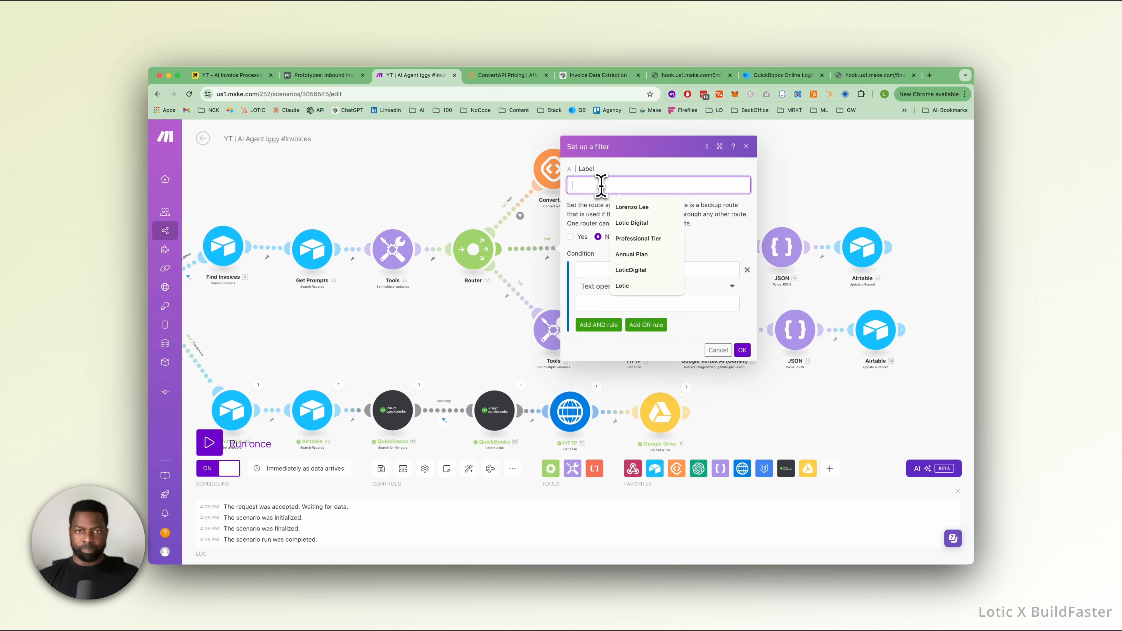
text(OPENAI)
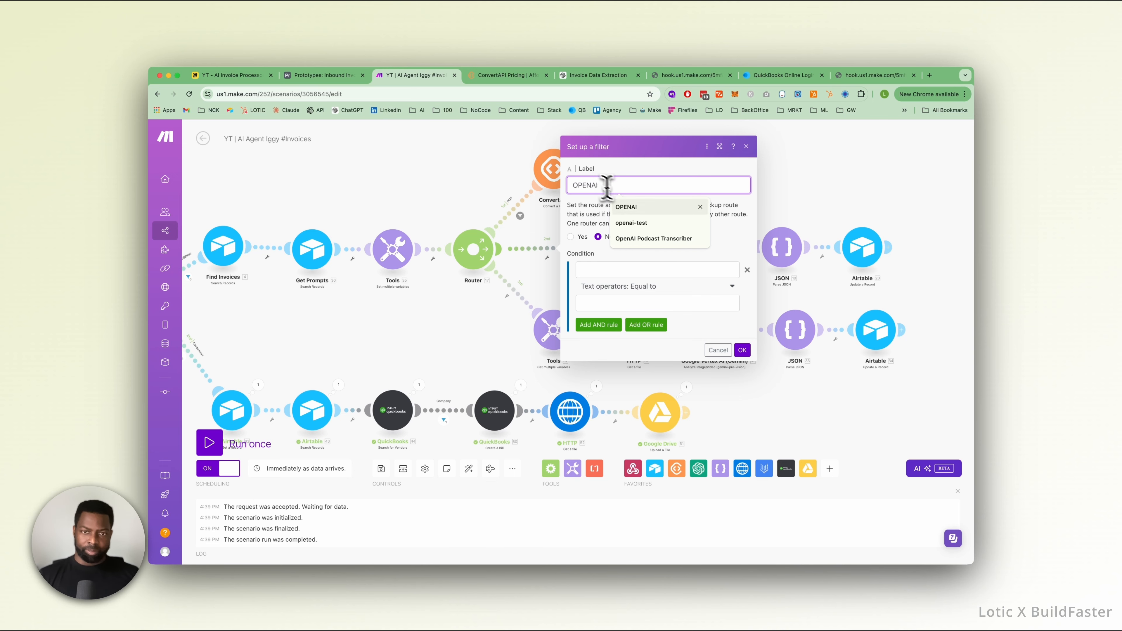
click(742, 350)
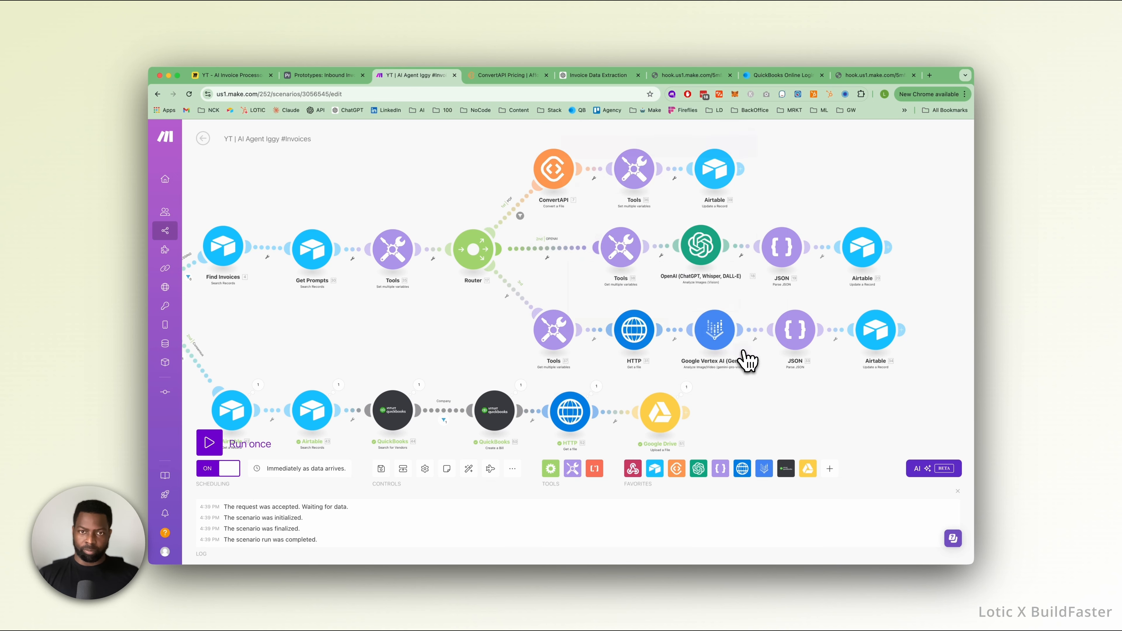
Label the filter on the second Router's route to the Google Vertex AI modules GEMINI VERTEX.
click(517, 302)
click(577, 226)
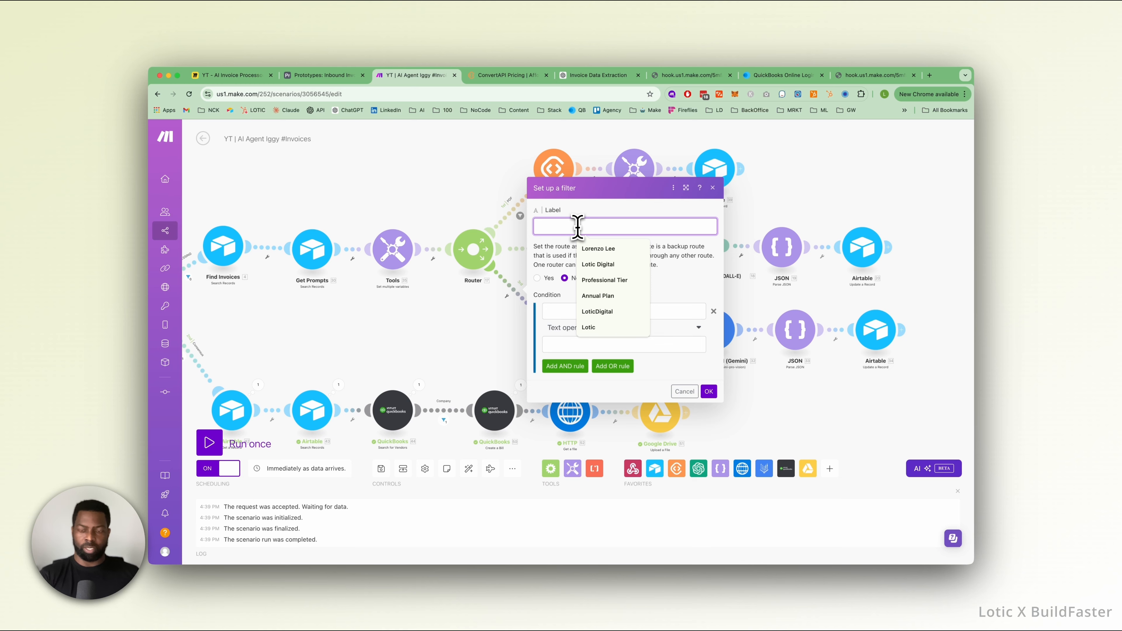
text(GEMINI VERTEX)
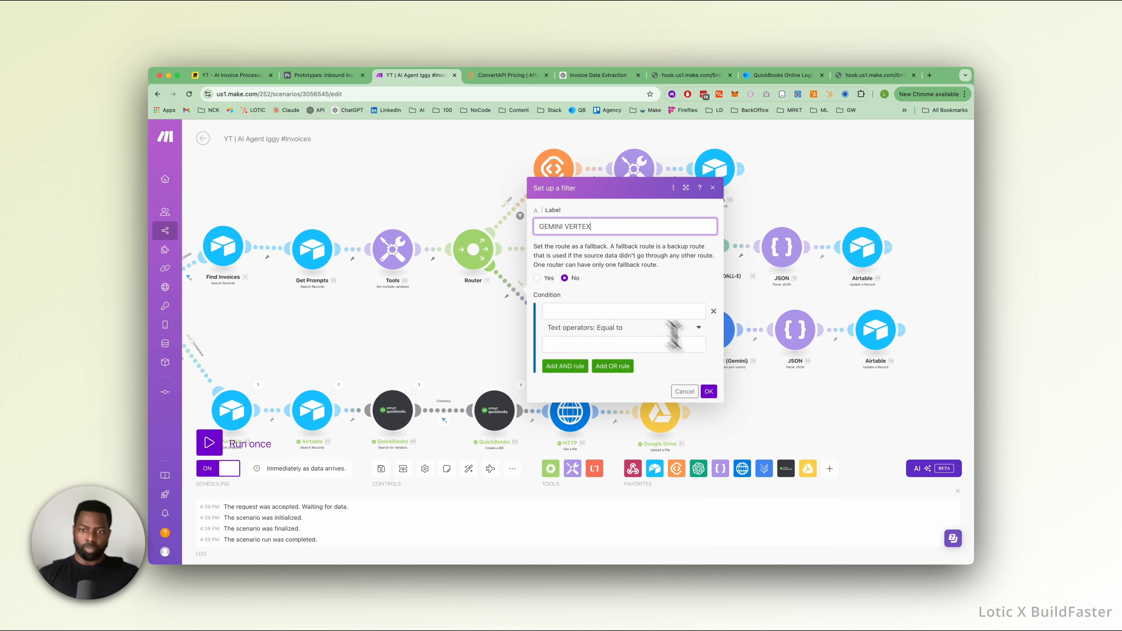
click(708, 391)
Compare the url variable read in the OPENAI route's Tools module with the conditional value set in the Tools module before the Router.
scroll(561, 295, up, 5)
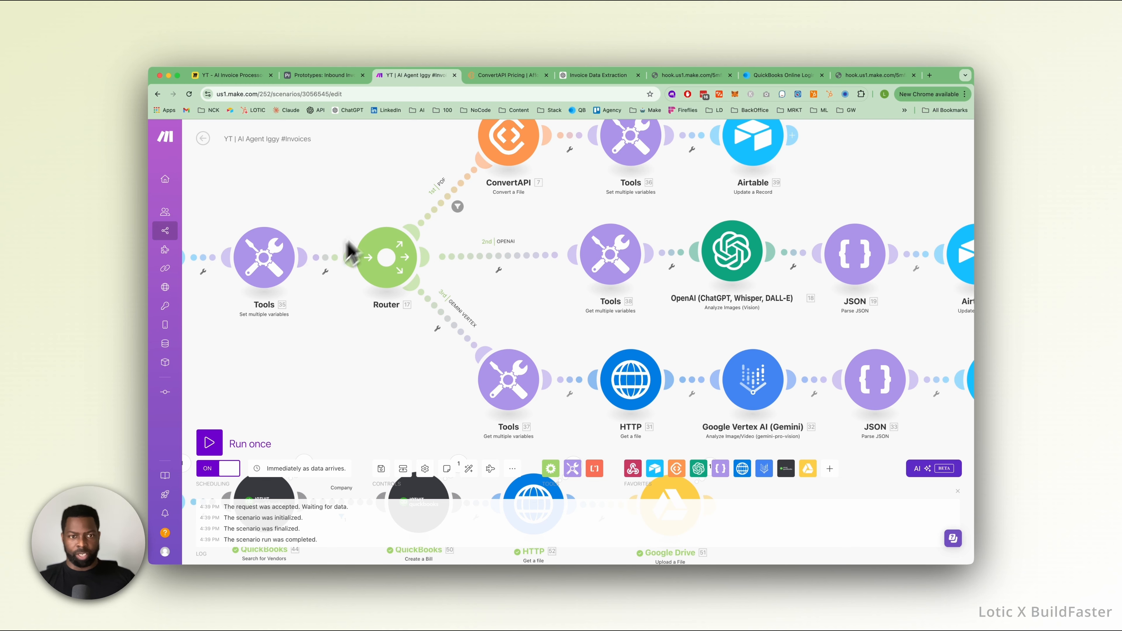
click(605, 265)
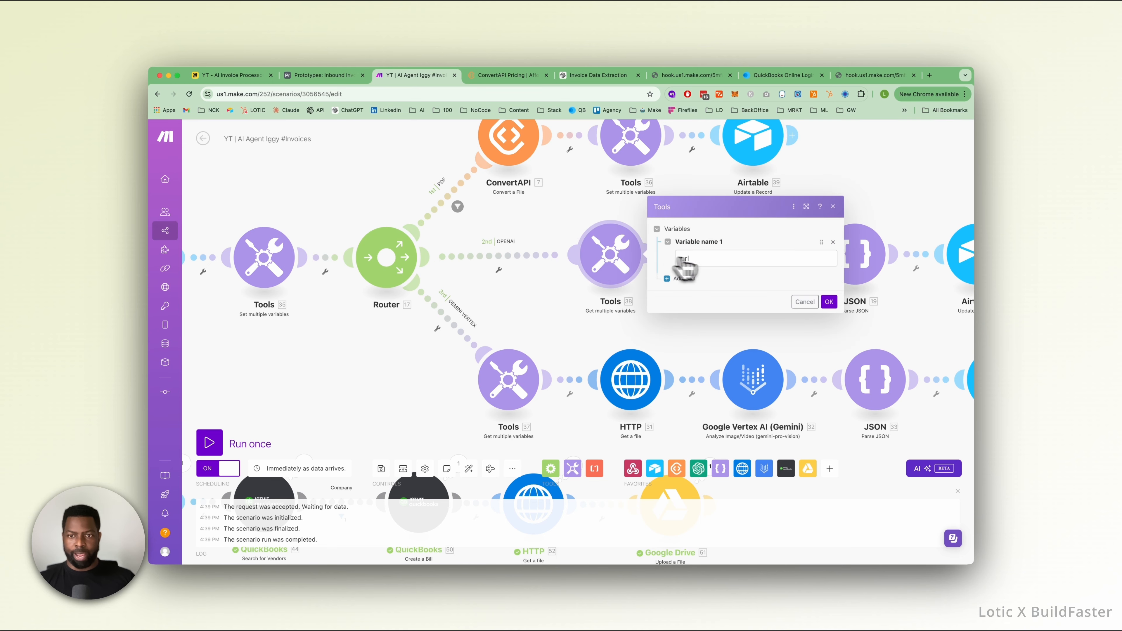
click(265, 261)
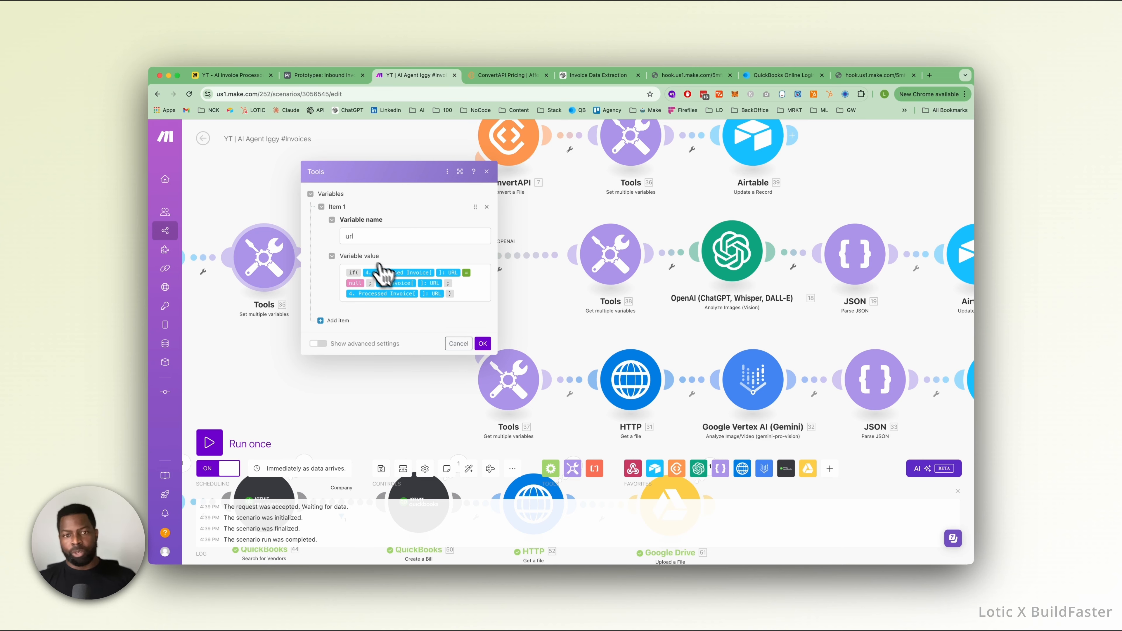
click(568, 215)
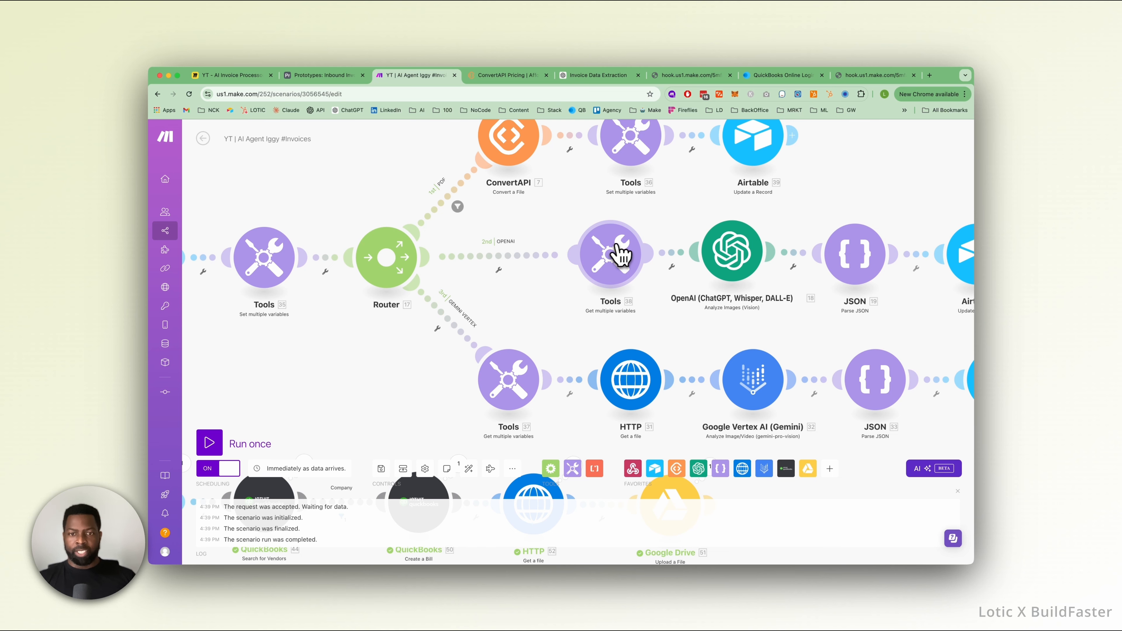
Recheck the OPENAI route's Tools module and examine the OpenAI module's prompt, image URL, model and token settings.
click(621, 255)
click(584, 327)
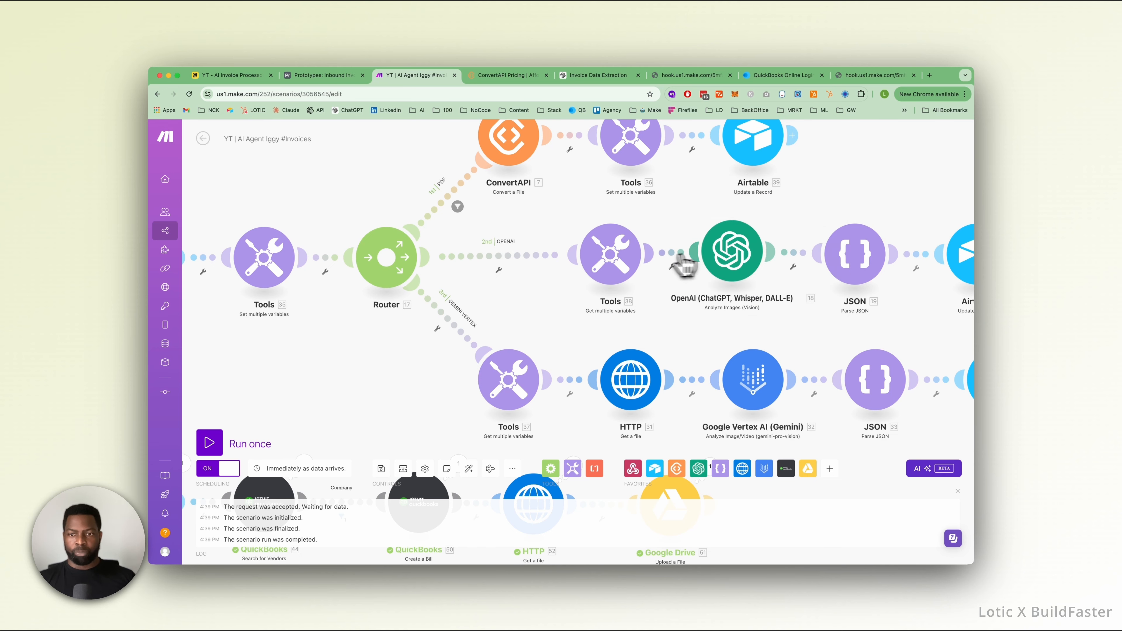
click(731, 260)
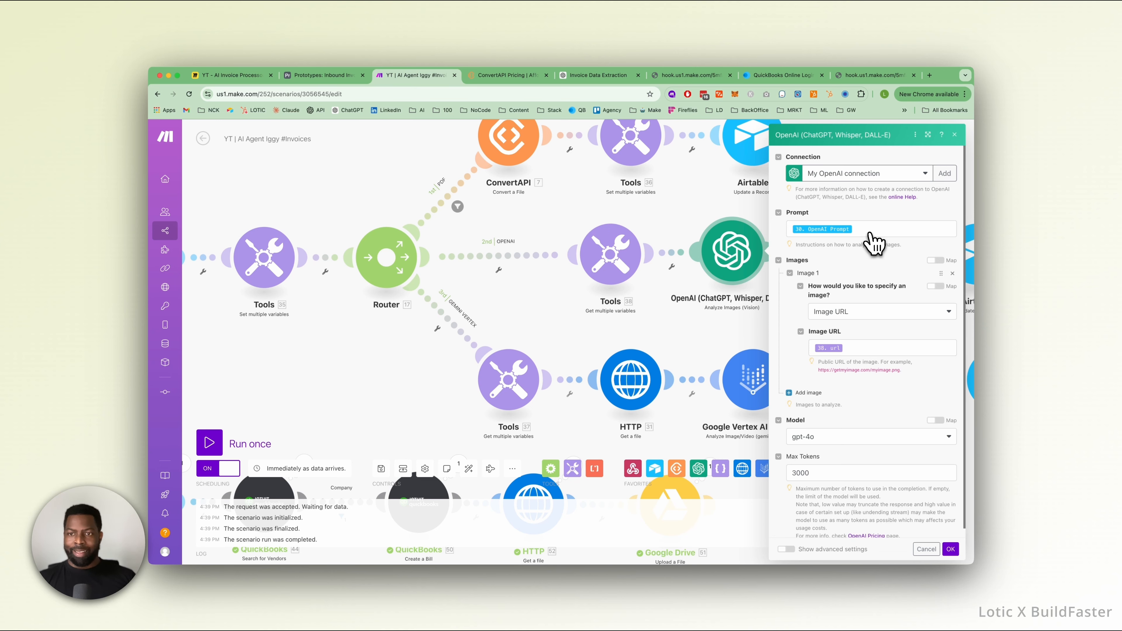
drag(370, 209, 296, 214)
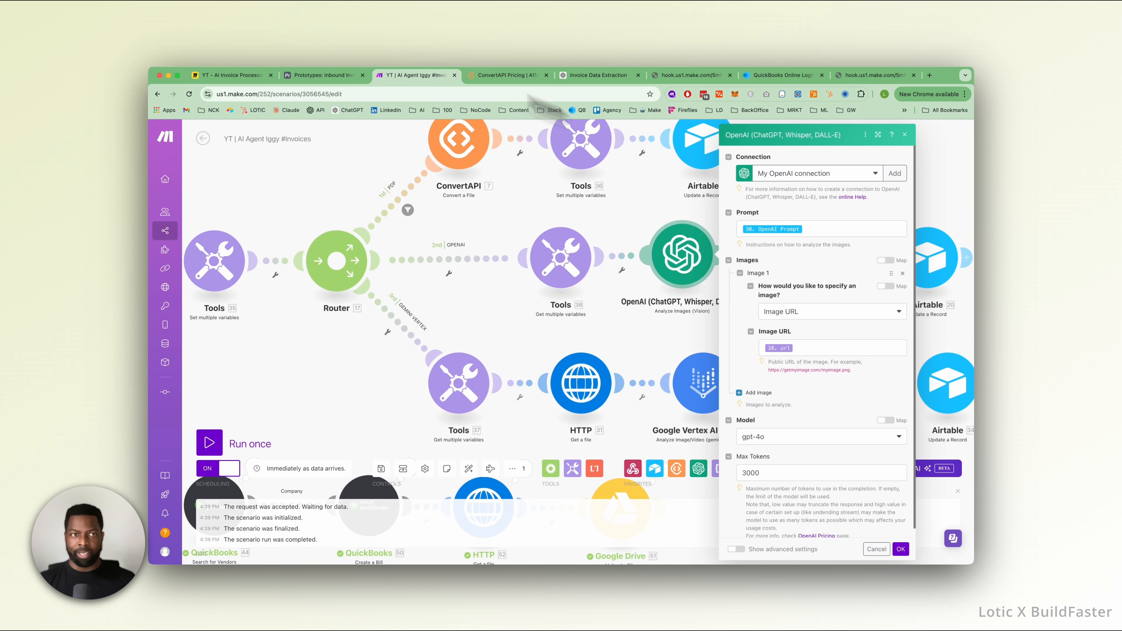
Switch to Airtable and compare the OpenAI and Vertex prompts of Prompt #2 in the Prompt Kit interface.
click(320, 79)
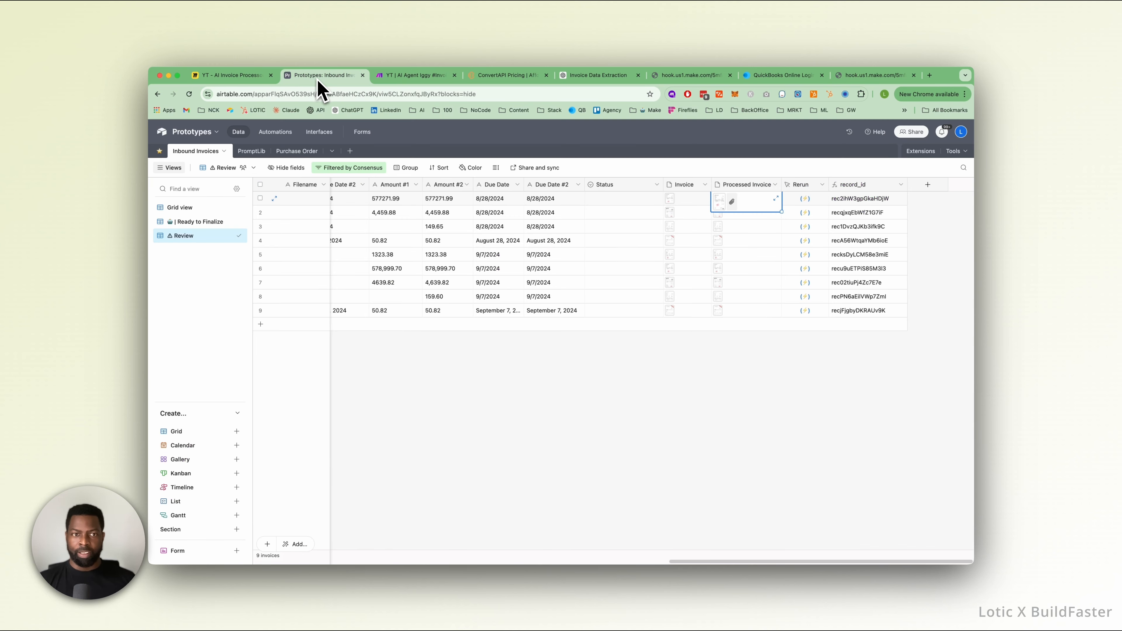
click(285, 132)
click(321, 133)
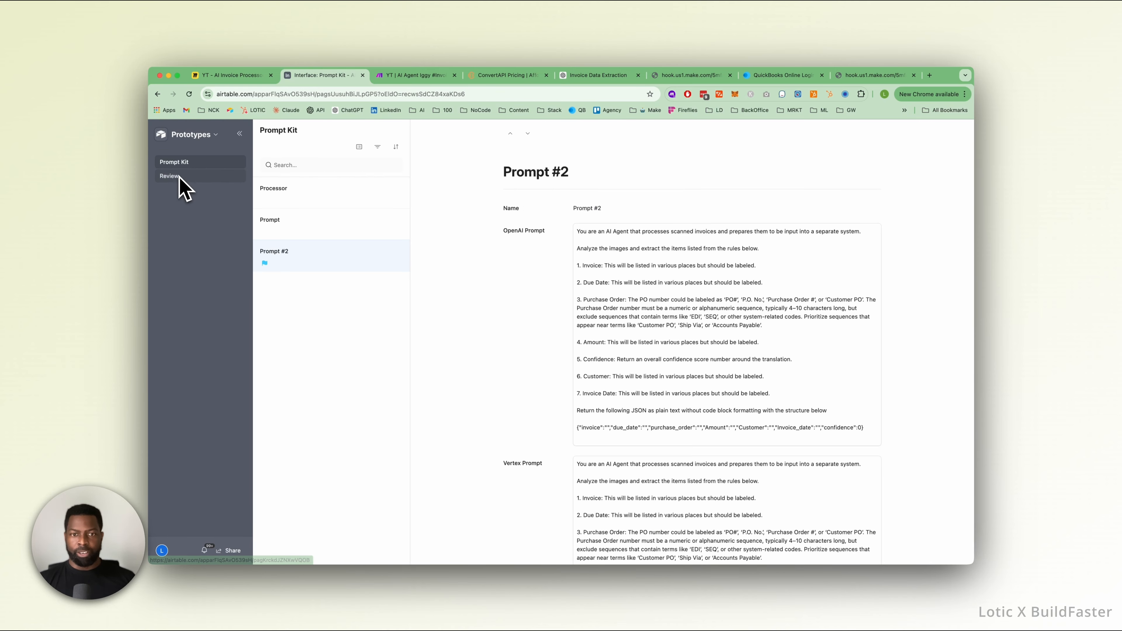
scroll(649, 402, down, 4)
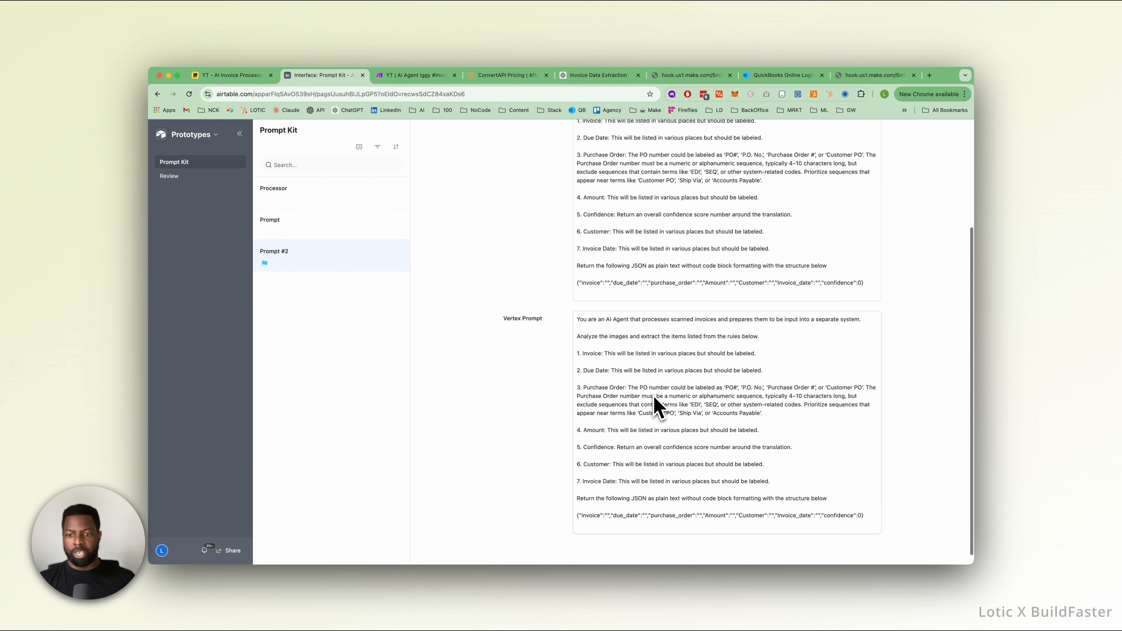
scroll(656, 402, up, 4)
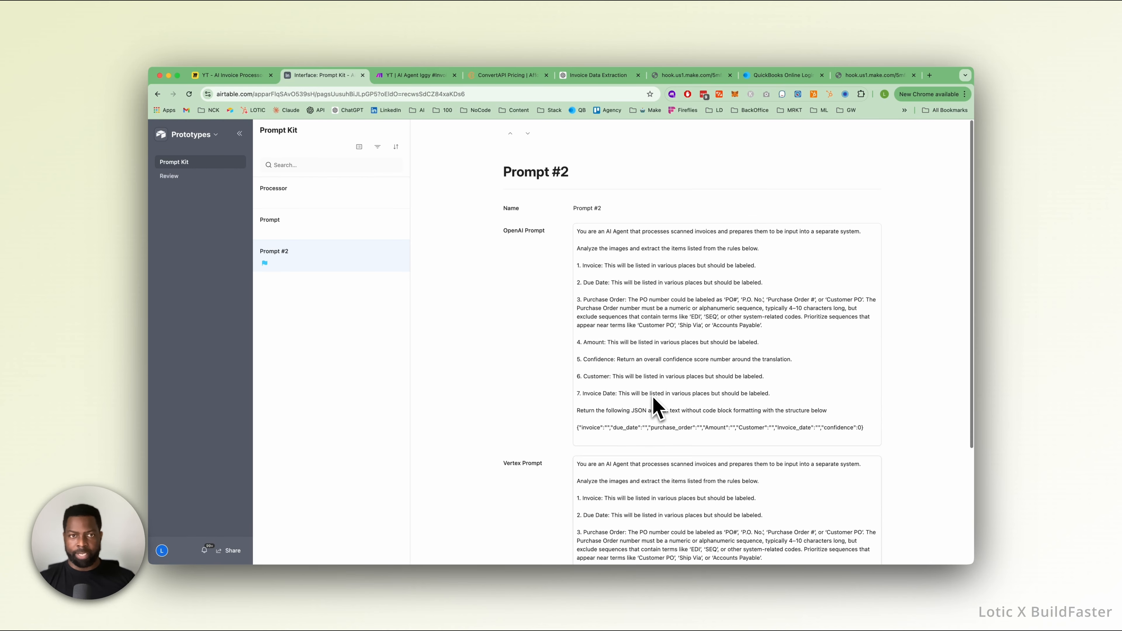
Return to Make and review the OpenAI module's available models and advanced settings, leaving its configuration as it is.
click(418, 76)
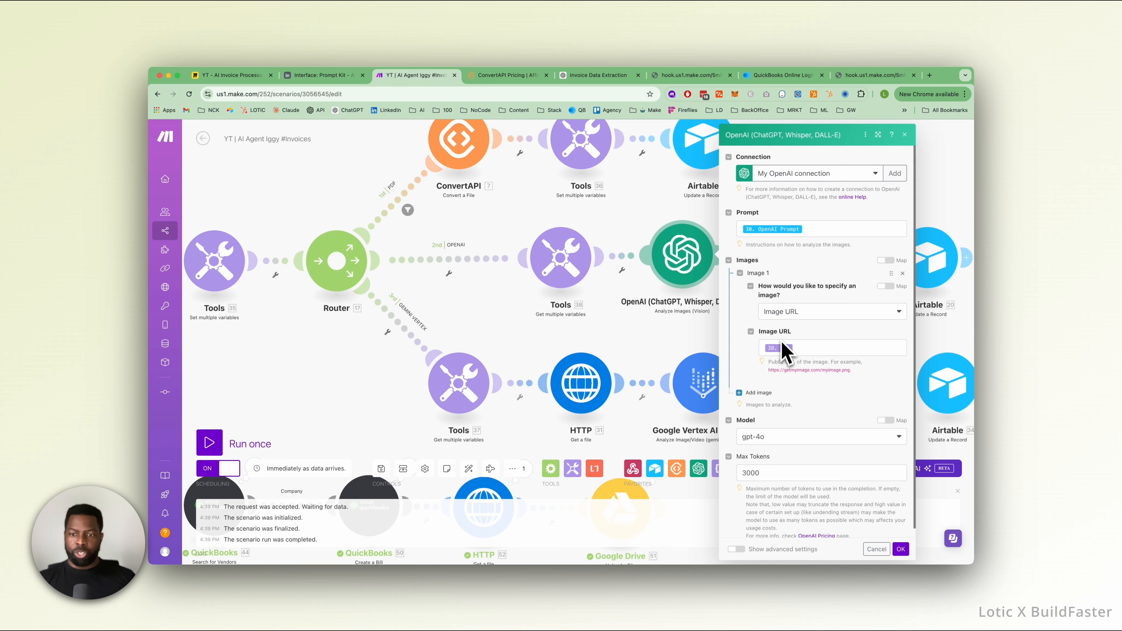
scroll(784, 355, down, 1)
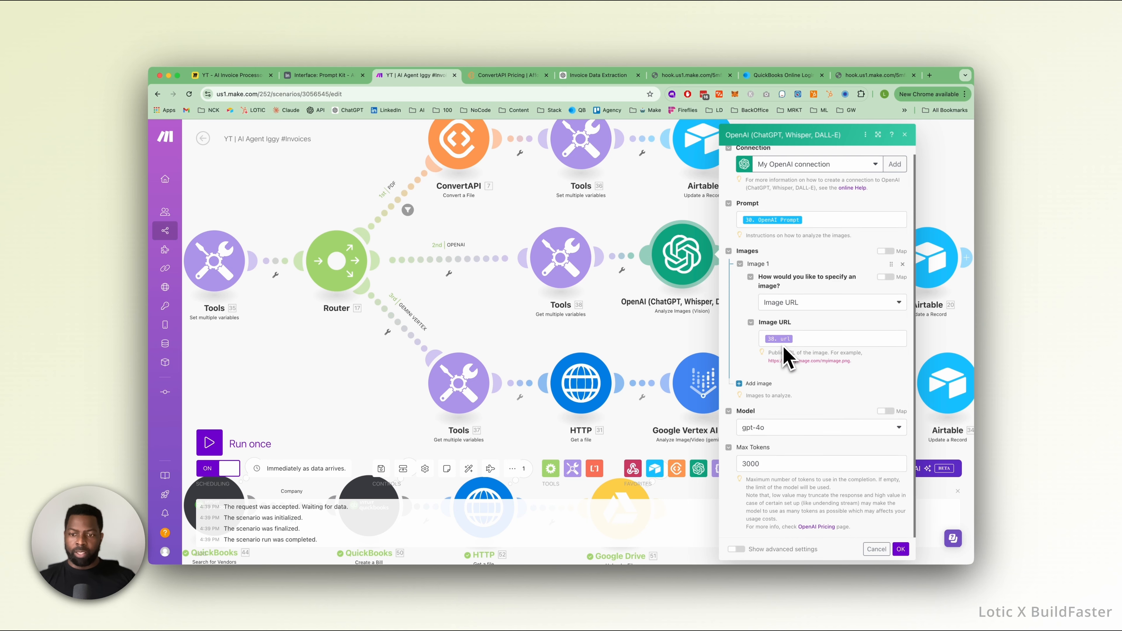
click(771, 431)
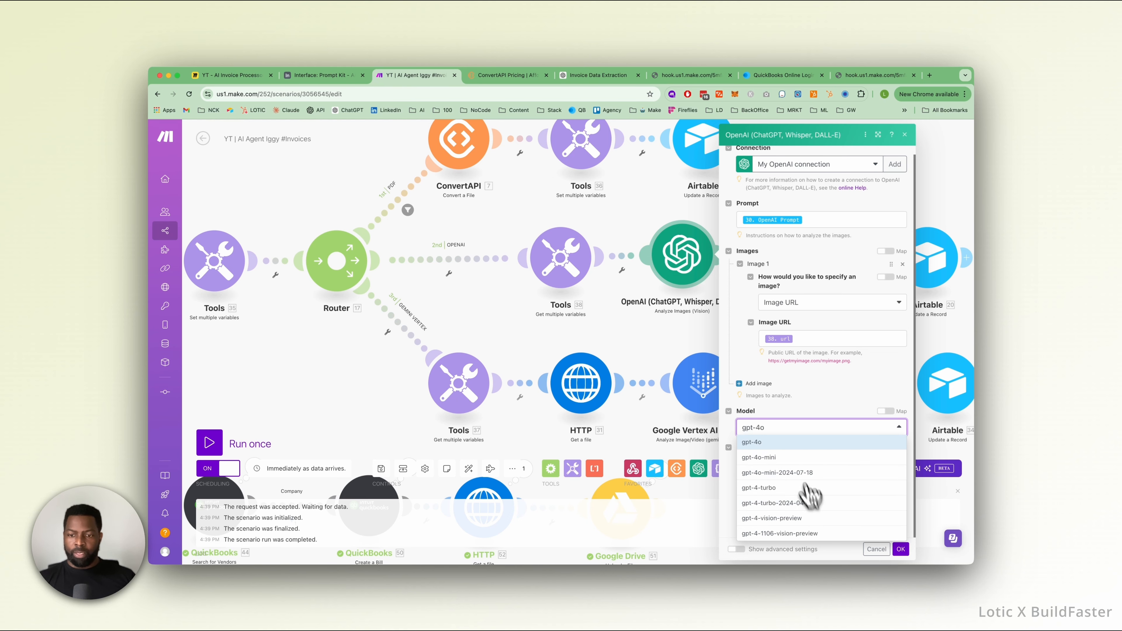
click(804, 408)
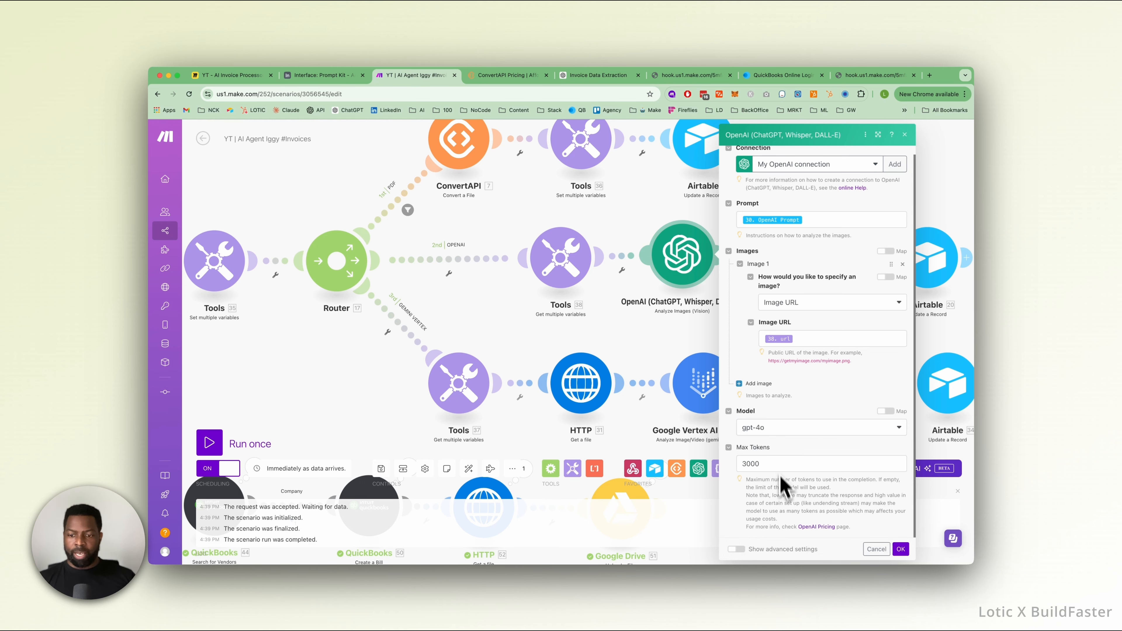
click(743, 551)
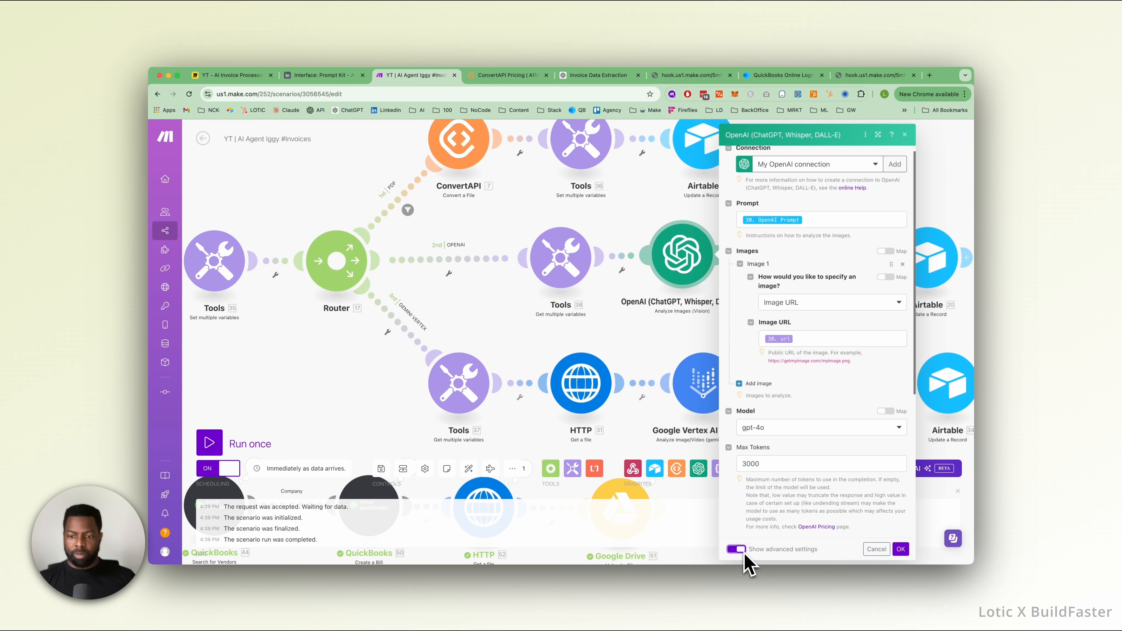
scroll(753, 553, down, 5)
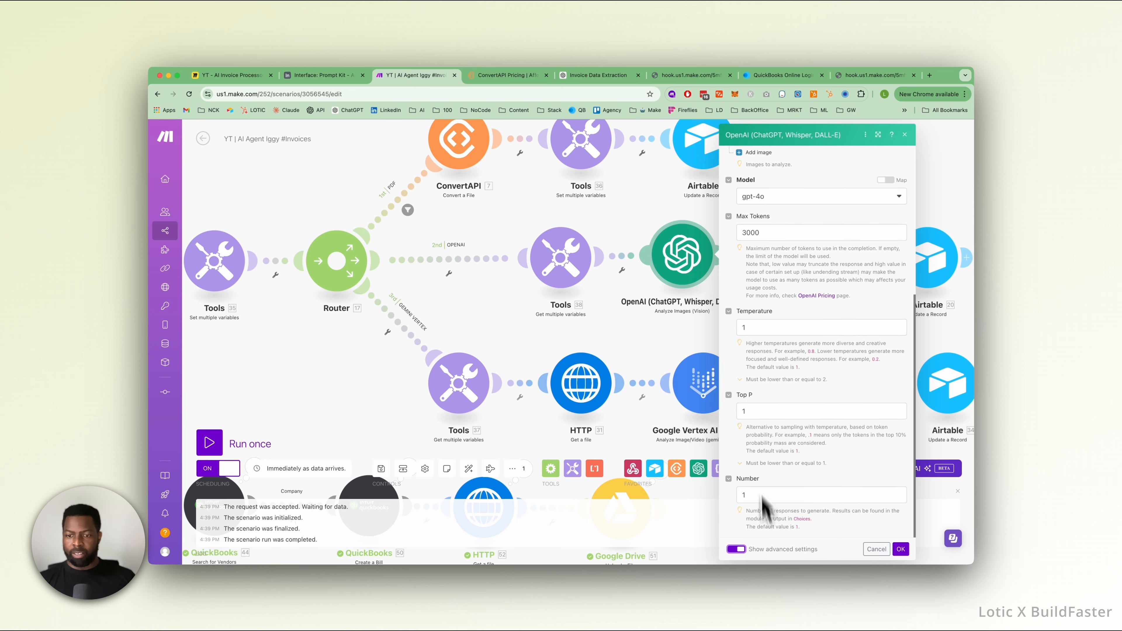
click(735, 551)
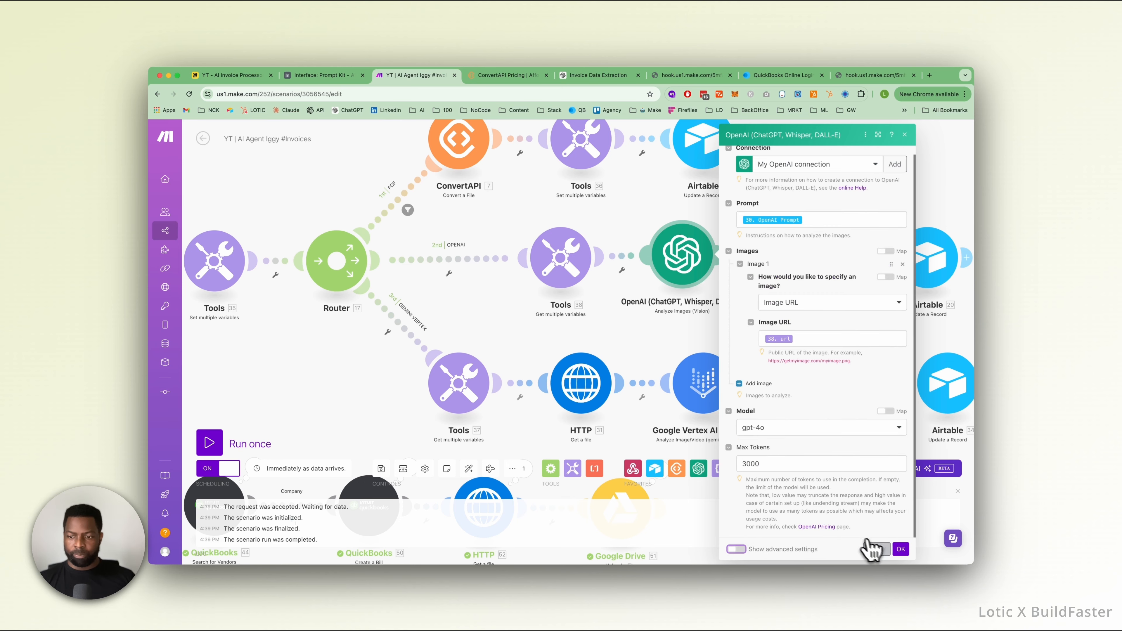
click(870, 550)
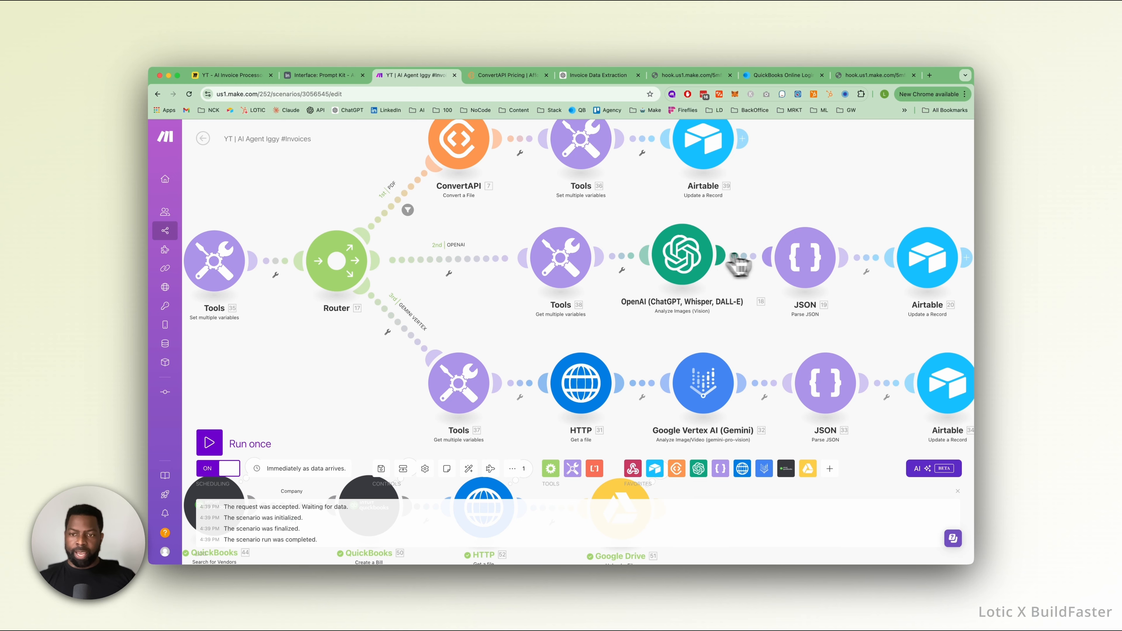
Check which value the OPENAI route's JSON module parses as its JSON string.
click(804, 275)
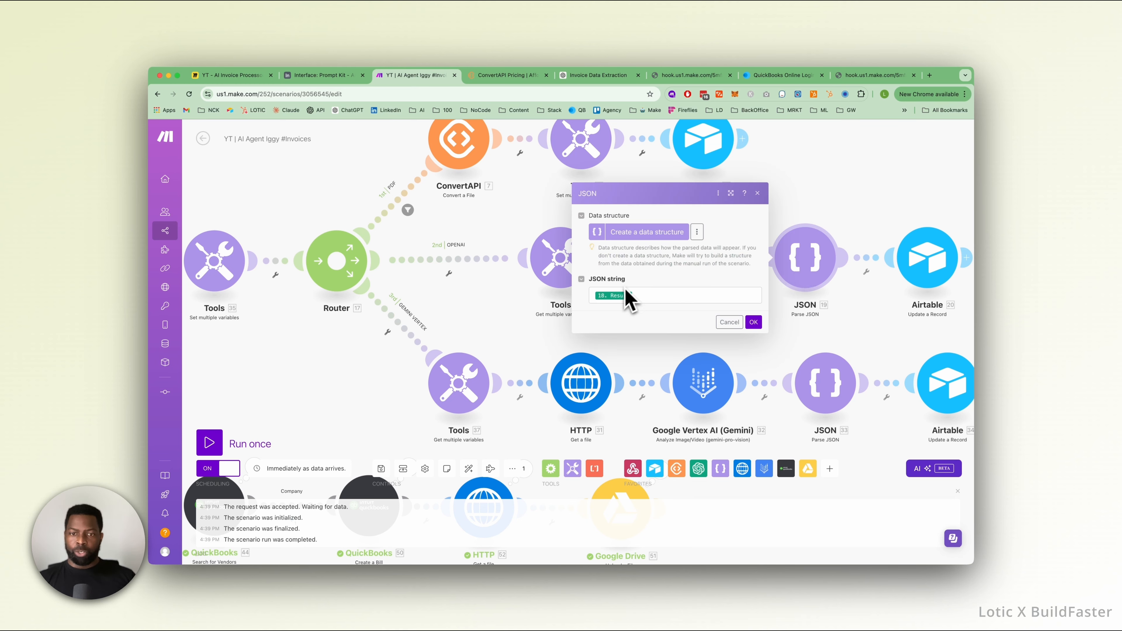
mouse_move(619, 300)
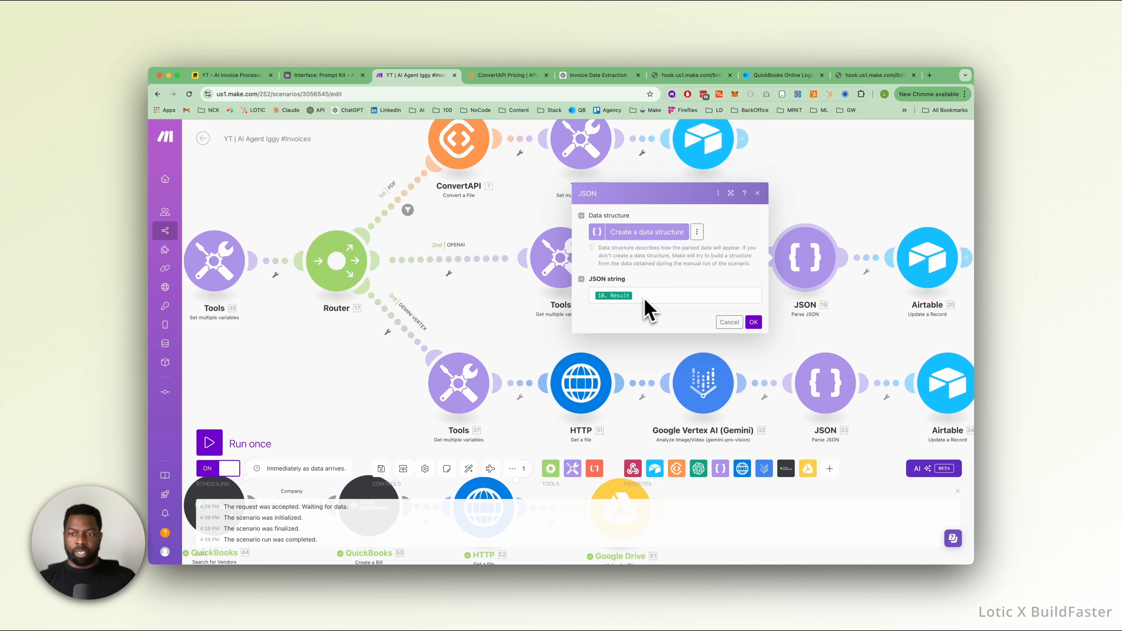
click(725, 326)
Examine how the OPENAI route's Airtable module maps the parsed JSON values to the Inbound Invoices record fields.
click(935, 262)
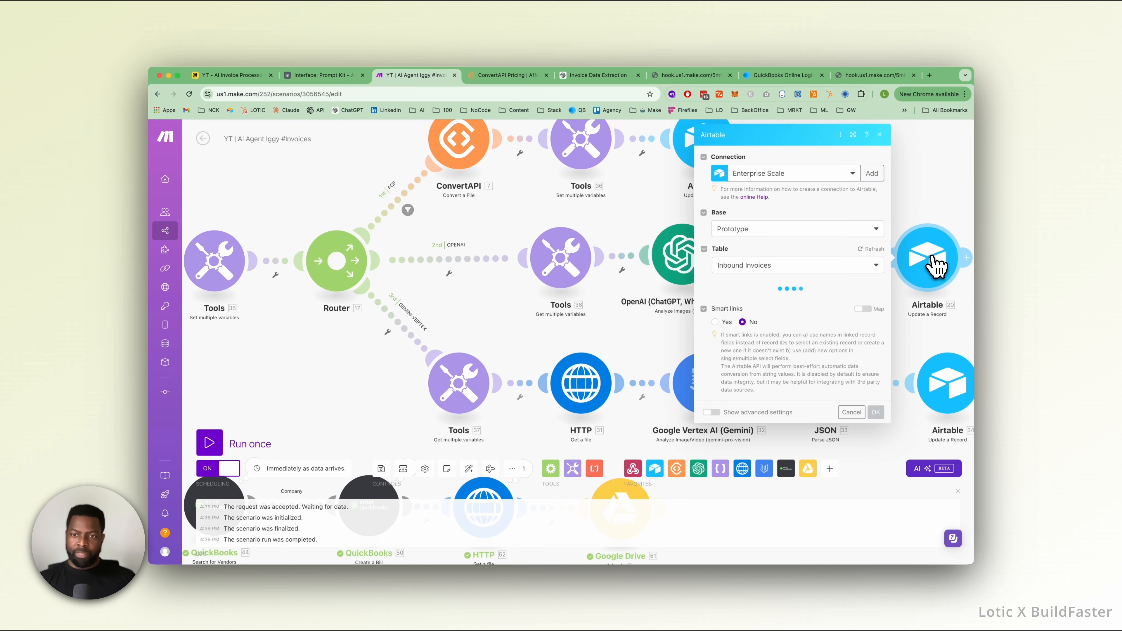
scroll(756, 302, down, 3)
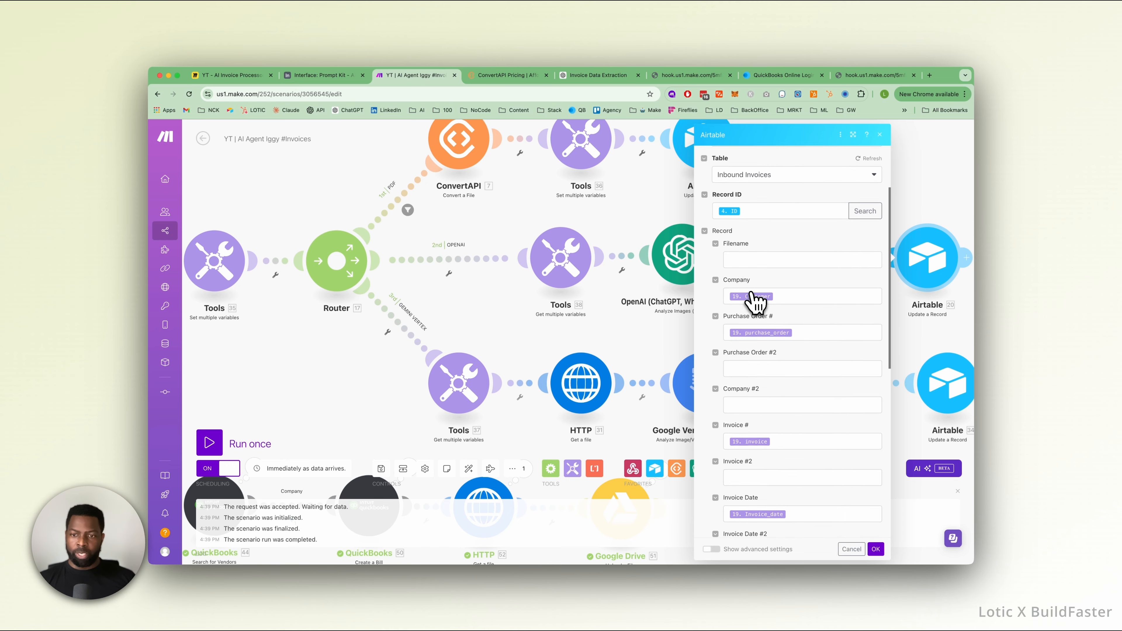
scroll(756, 301, down, 1)
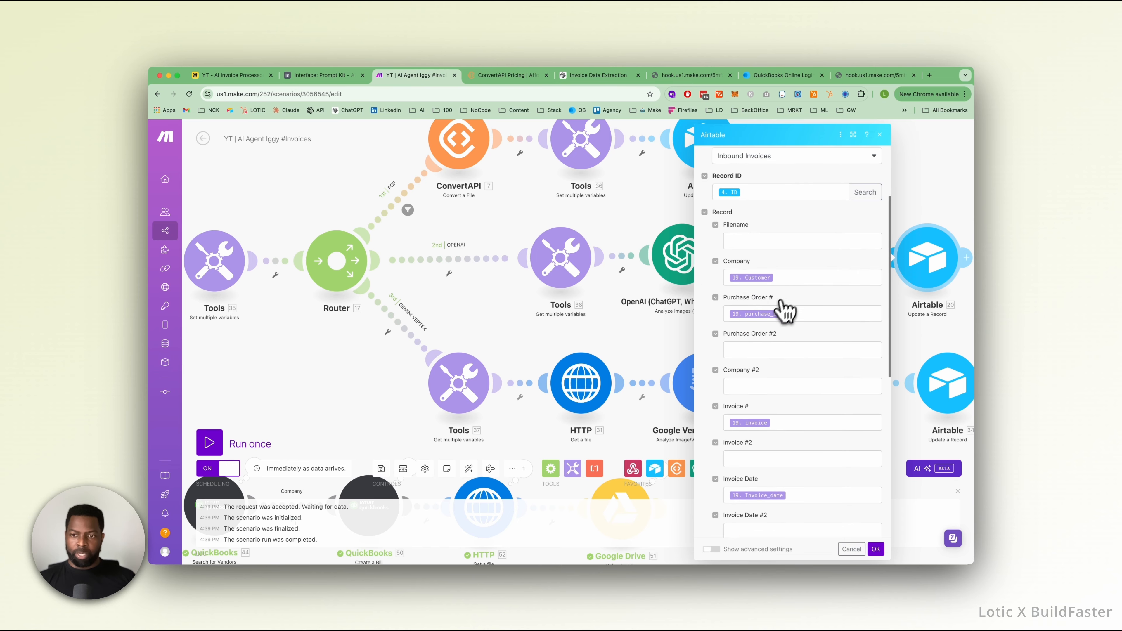
scroll(756, 336, down, 3)
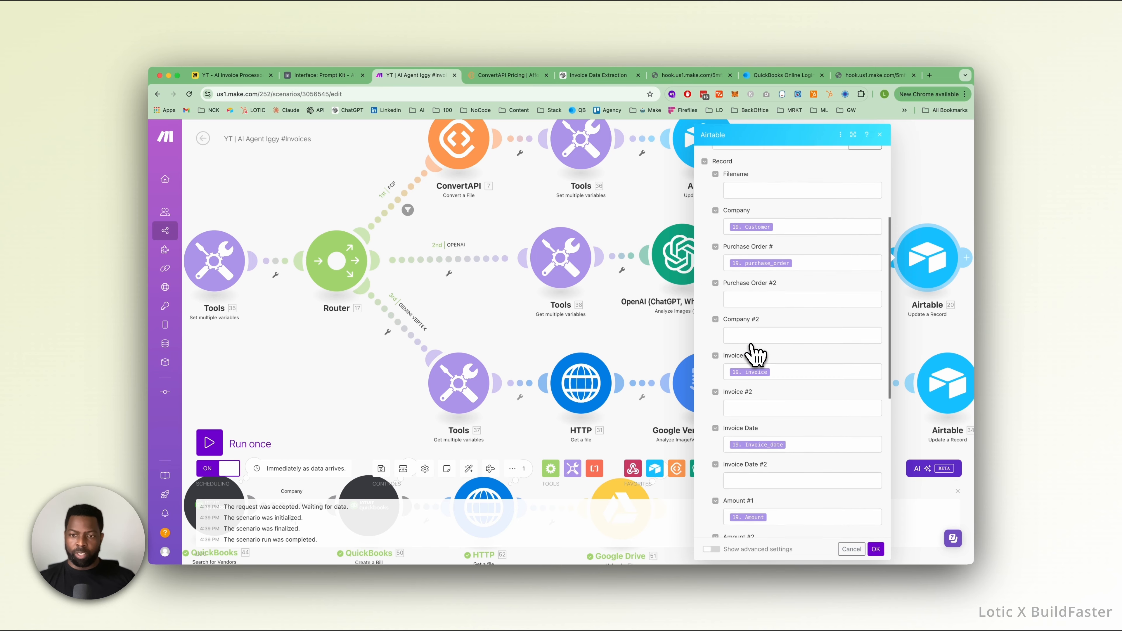
scroll(756, 354, down, 1)
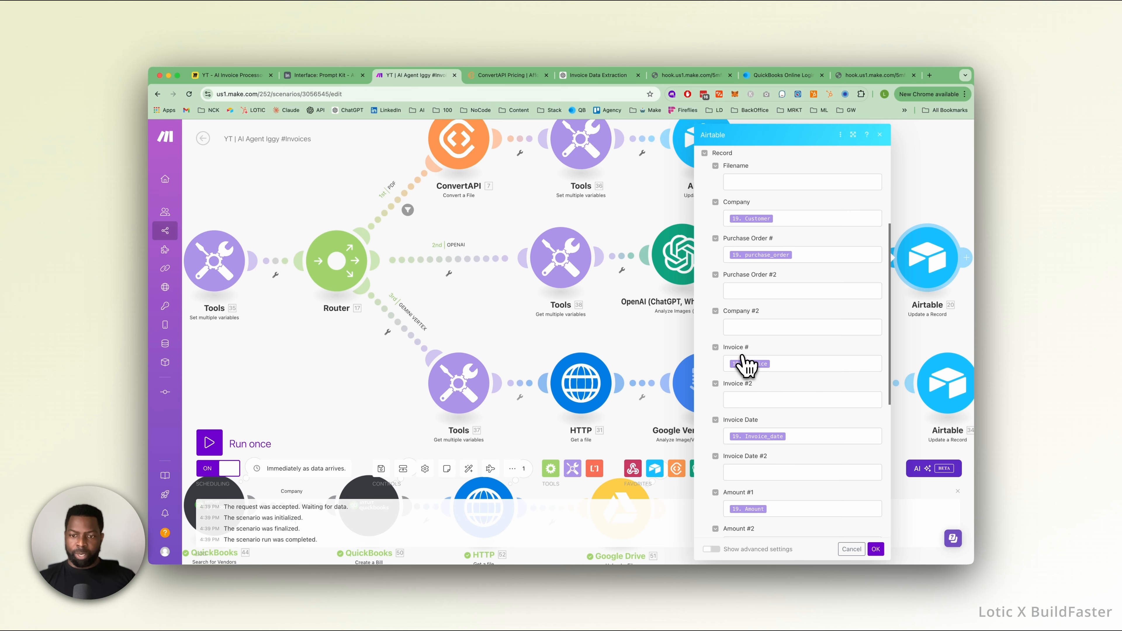
scroll(746, 362, down, 1)
scroll(753, 380, down, 6)
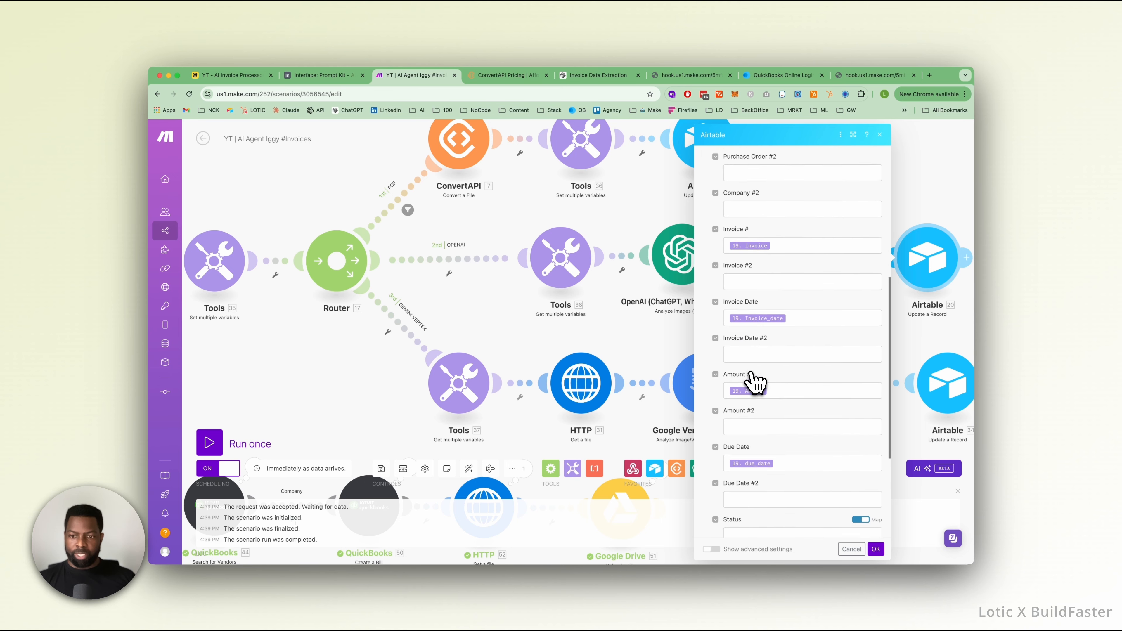
scroll(756, 382, down, 1)
scroll(751, 394, down, 9)
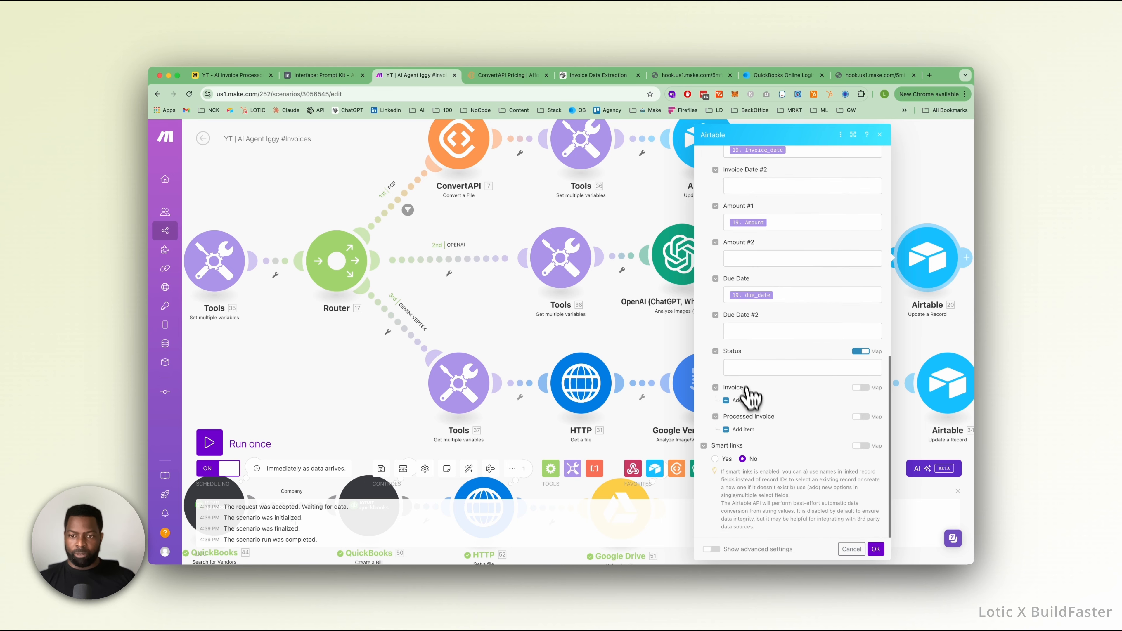
click(852, 549)
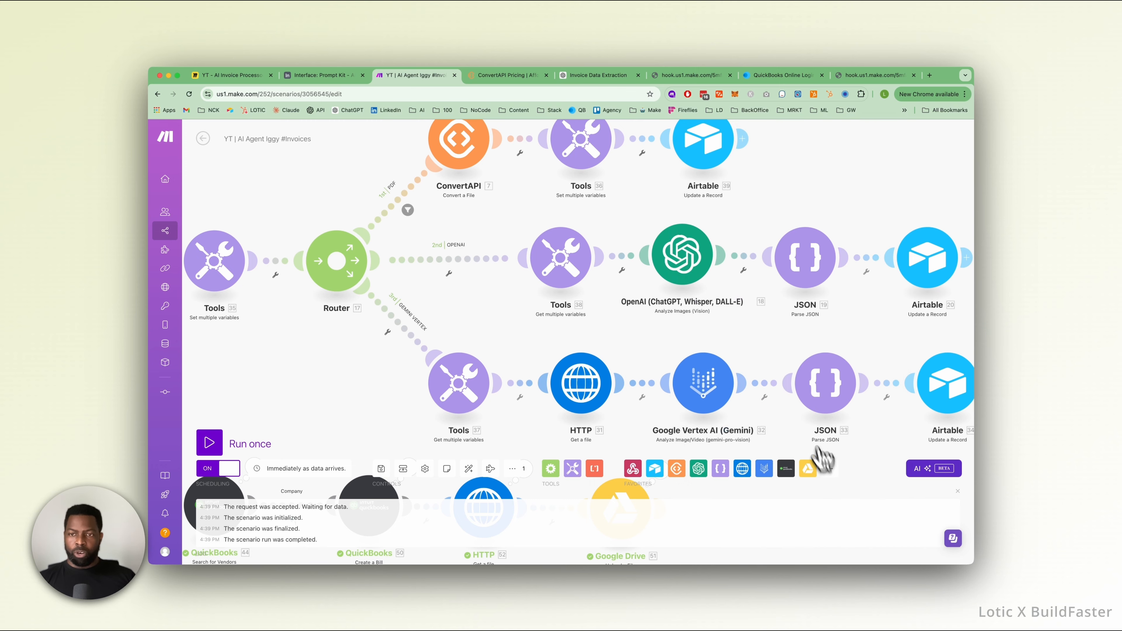
Recheck the Record ID in the OPENAI route's Airtable update module and trace it back to the Find Invoices module.
click(938, 243)
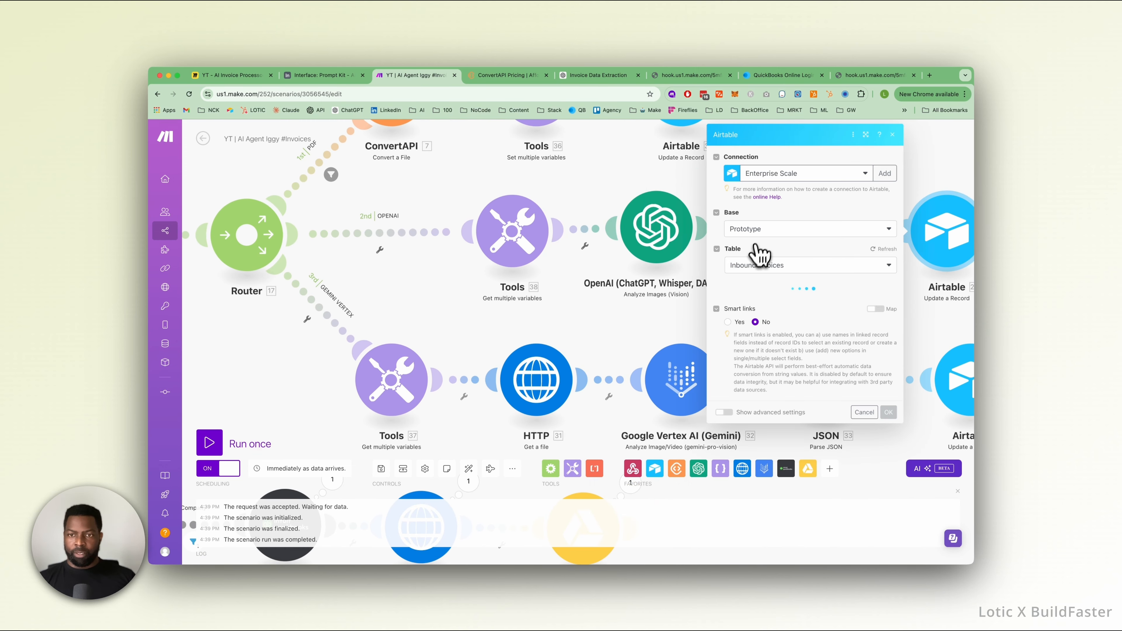
scroll(729, 304, down, 5)
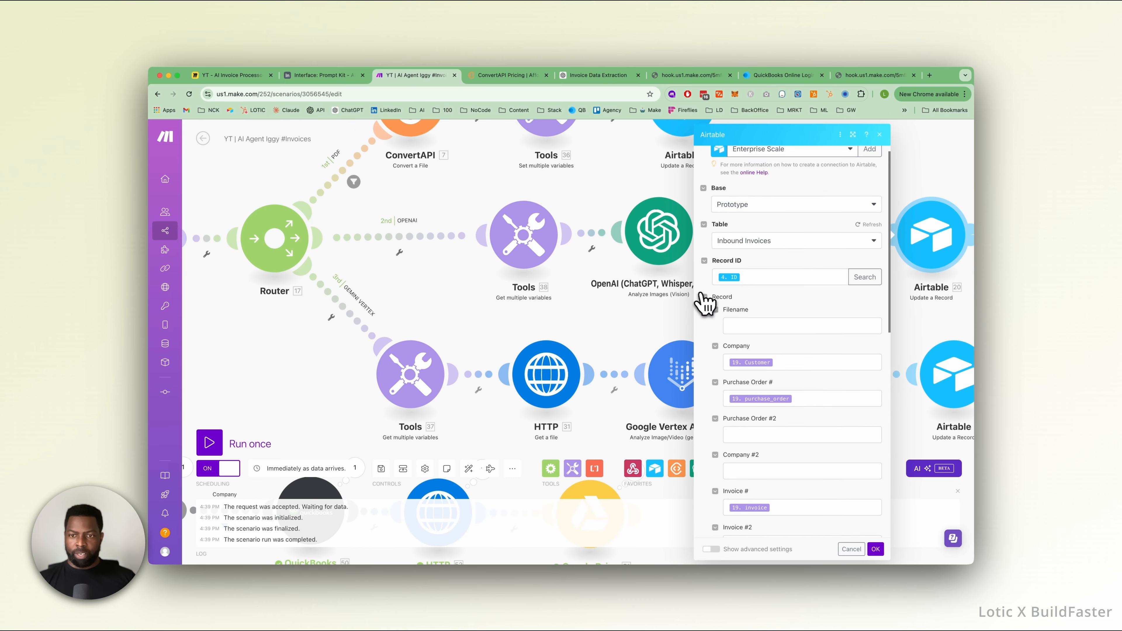
click(644, 314)
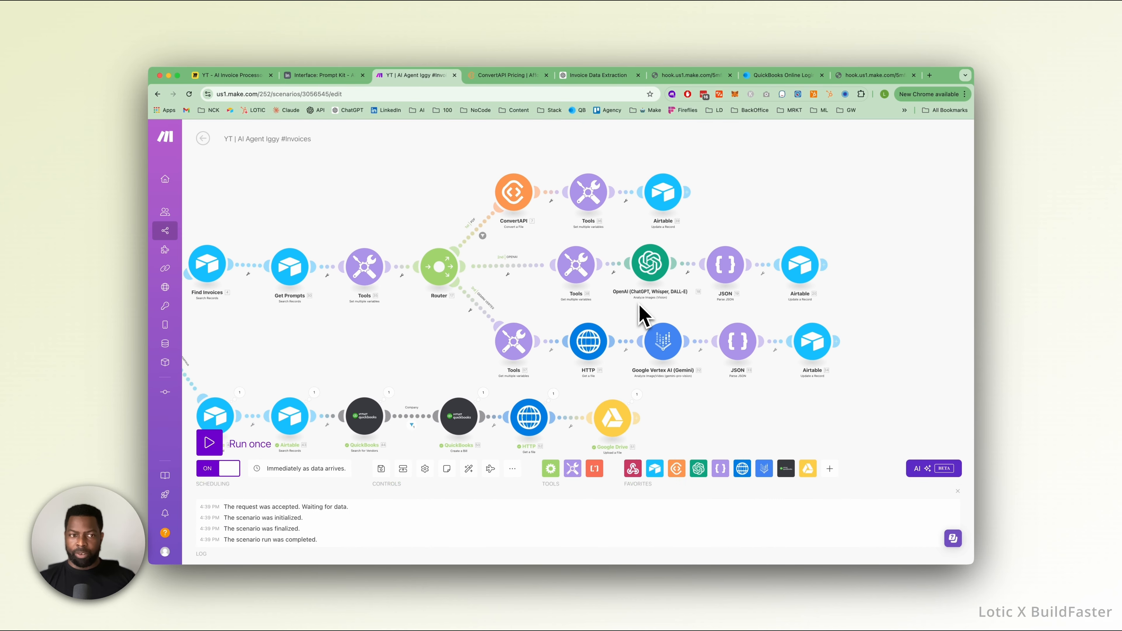
drag(263, 256, 380, 250)
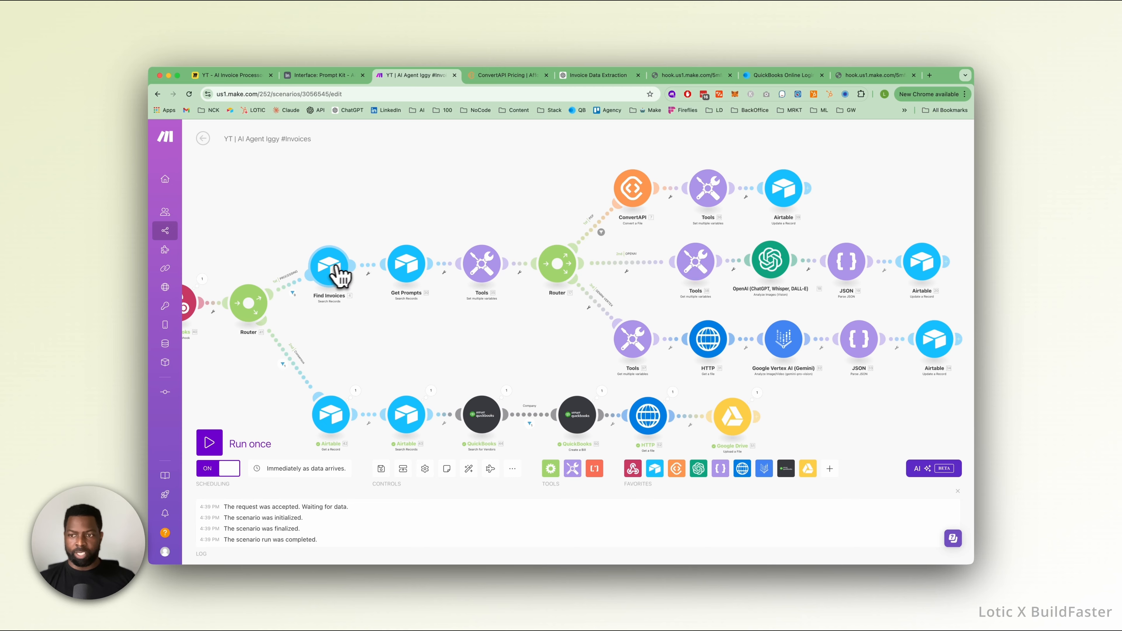
click(930, 265)
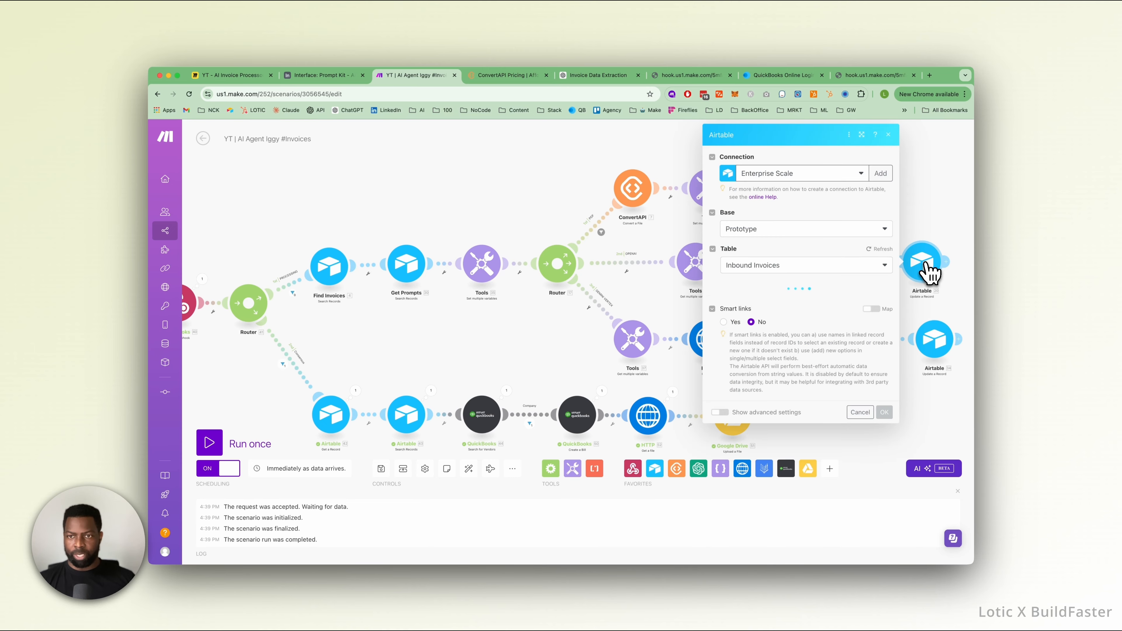
click(568, 218)
Inspect the url variable in the GEMINI VERTEX route's Tools module and the URL used by its HTTP module.
scroll(636, 305, up, 5)
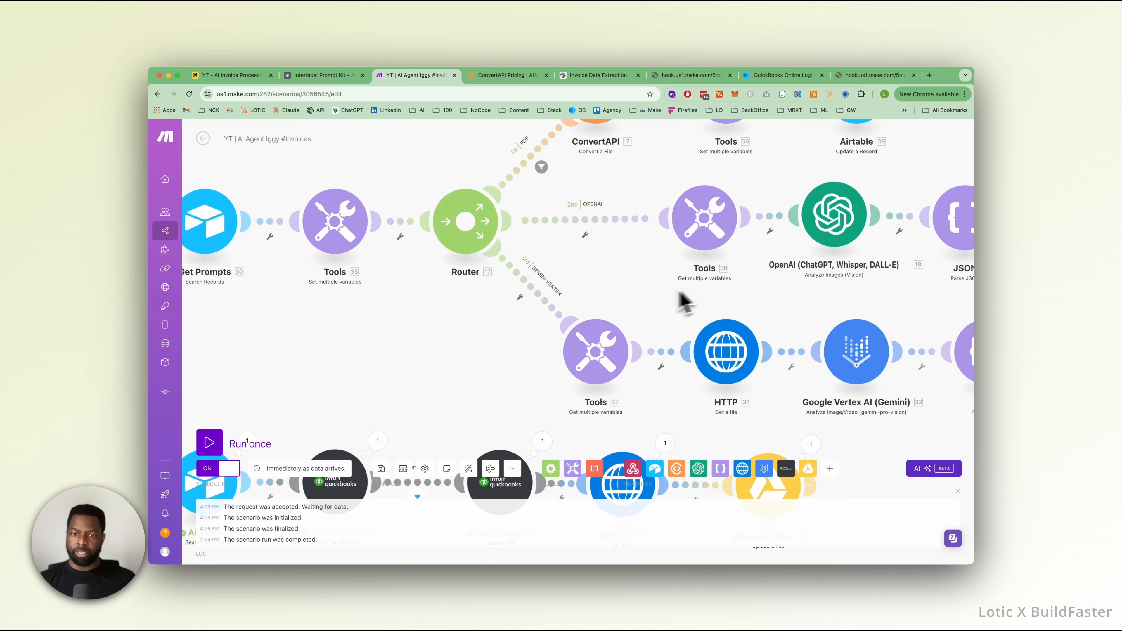
click(595, 353)
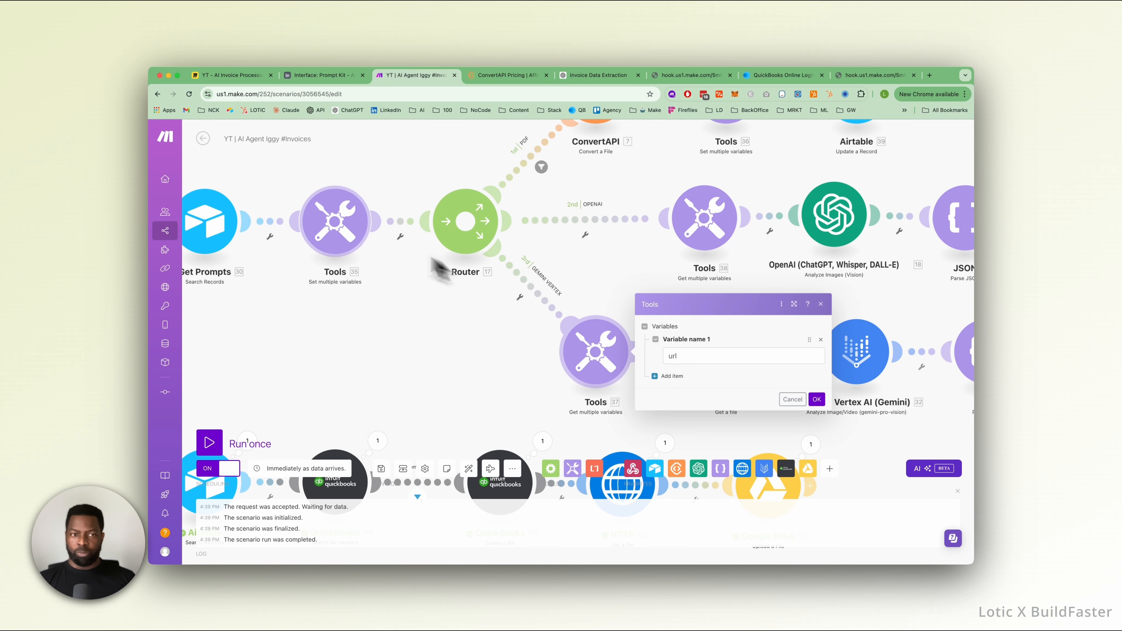
click(601, 267)
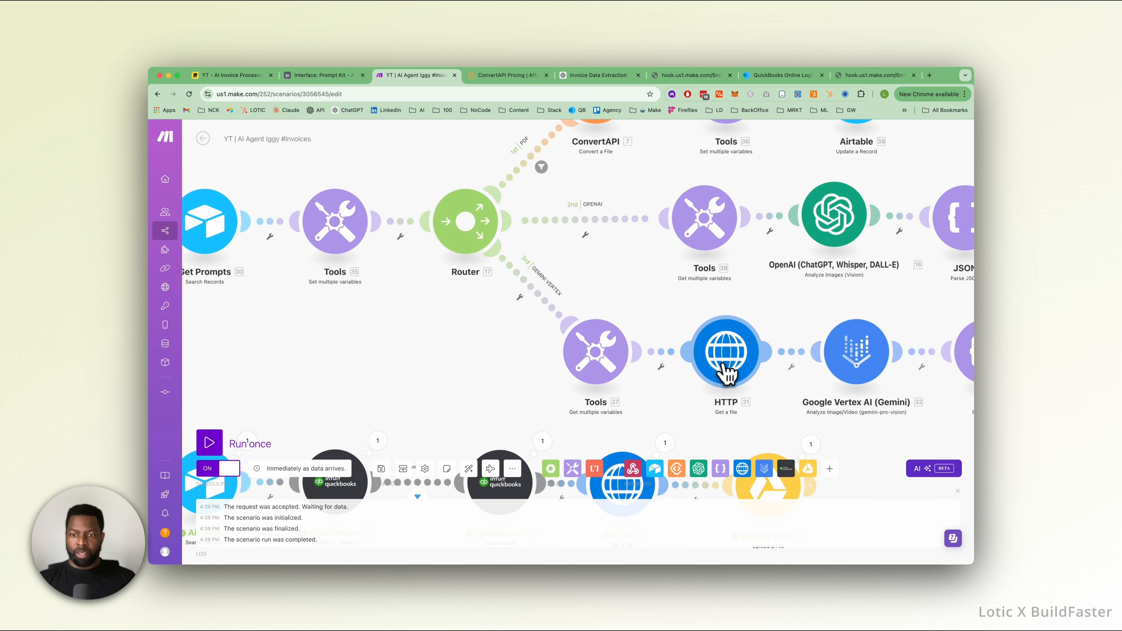
click(727, 371)
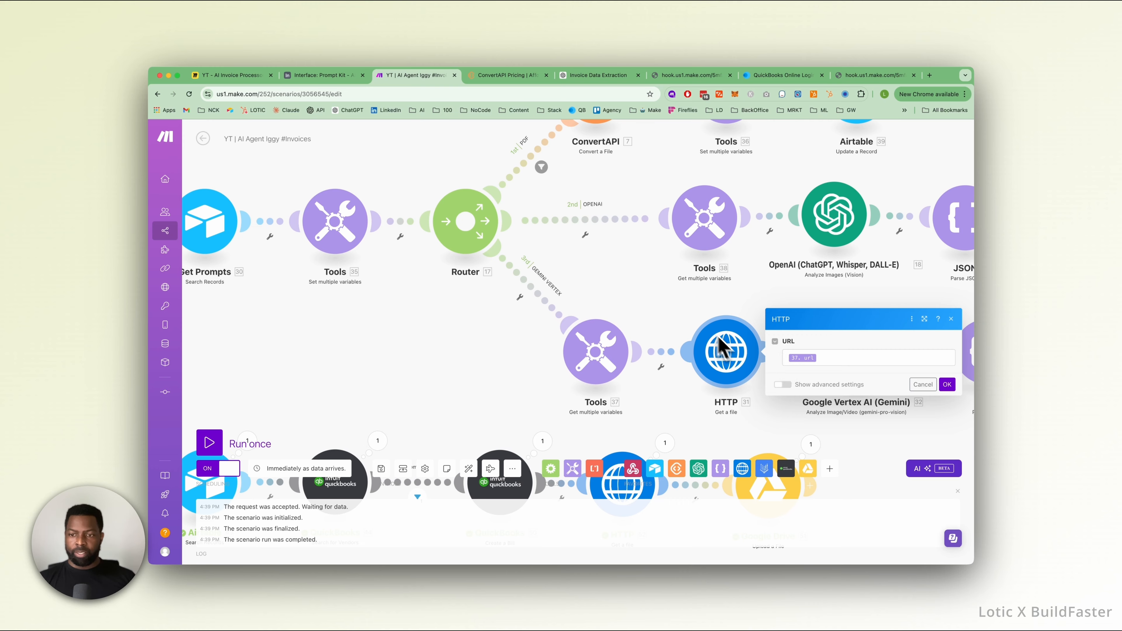
click(683, 313)
Examine the Google Vertex AI module's prompt and file settings, checking the Vertex Prompt text in Airtable's Prompt Kit.
drag(841, 310, 620, 279)
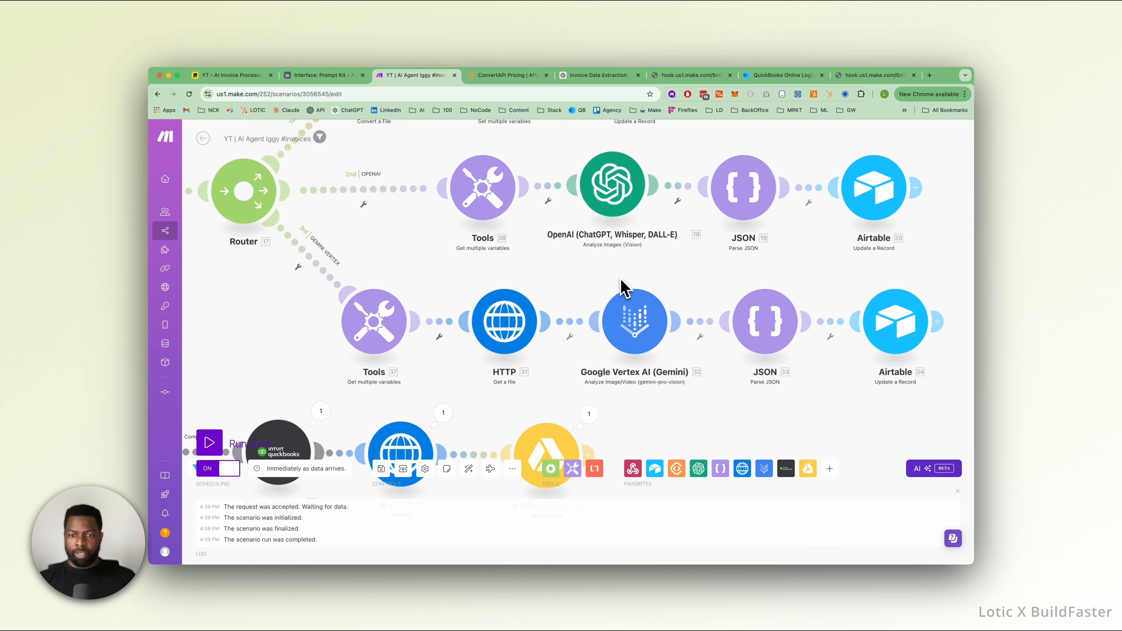
click(646, 329)
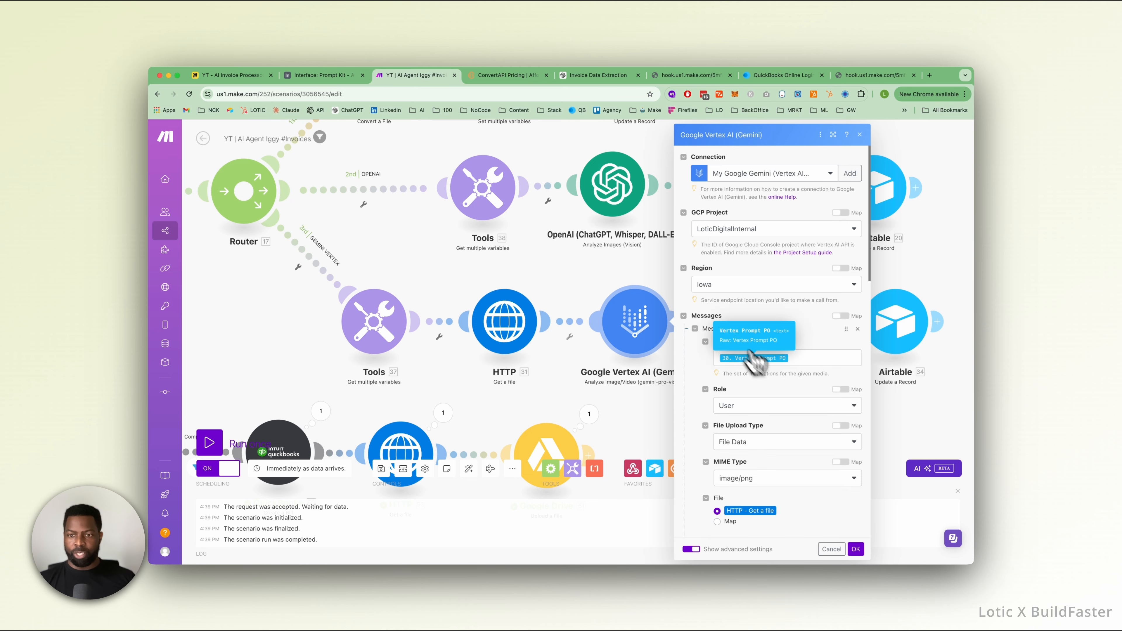
click(340, 76)
scroll(556, 431, down, 5)
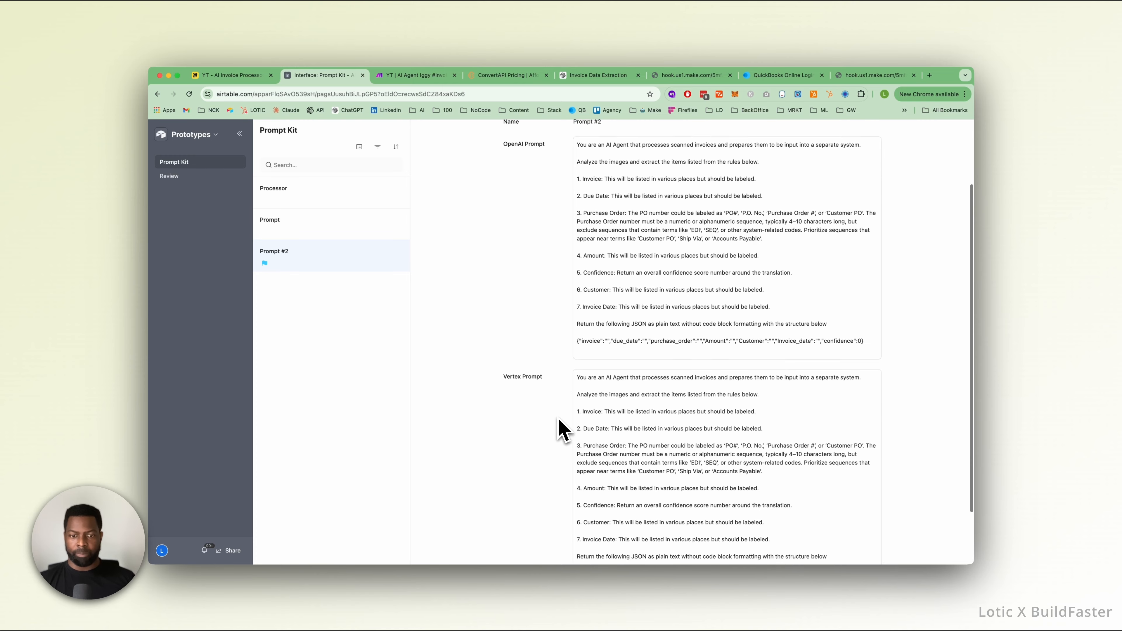
click(415, 76)
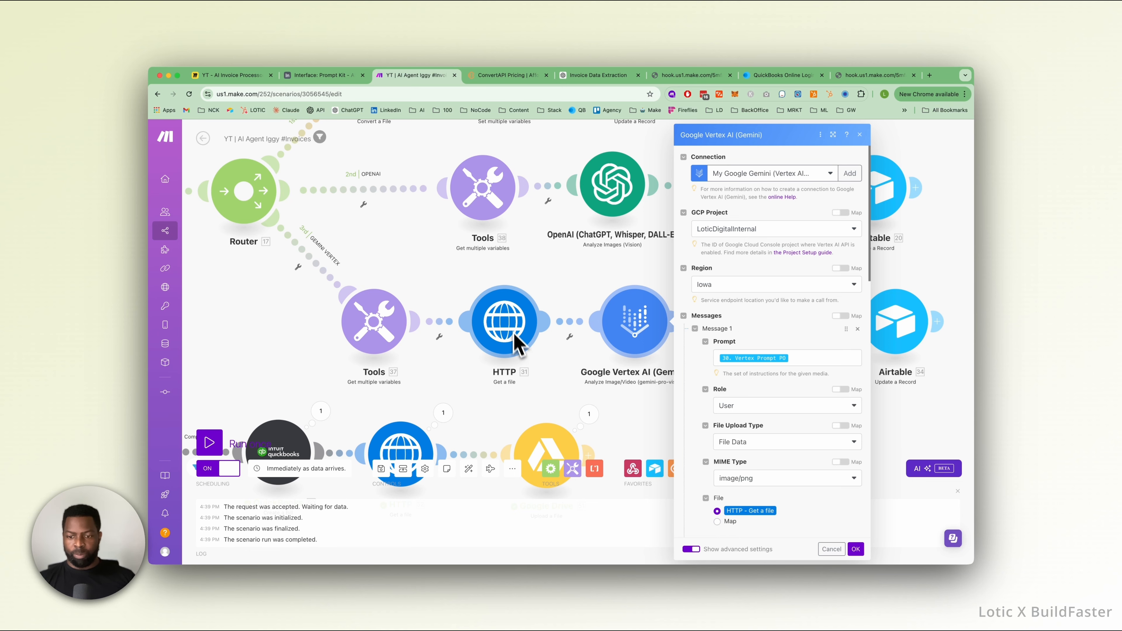
Inspect the JSON string mapping in the GEMINI VERTEX route's Parse JSON module.
click(633, 435)
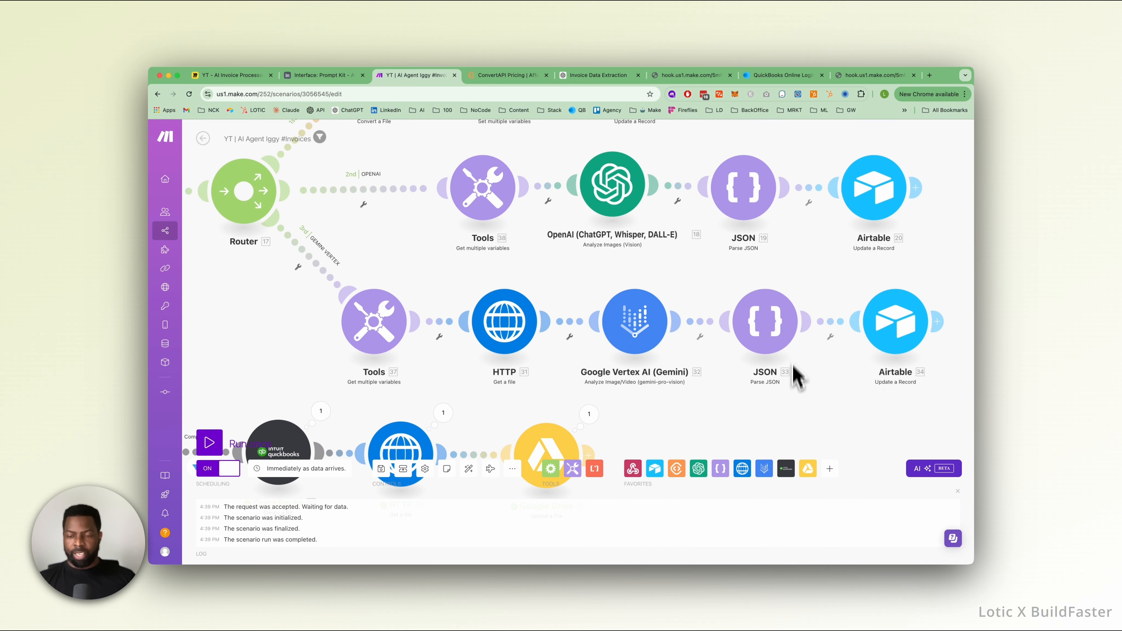
click(760, 334)
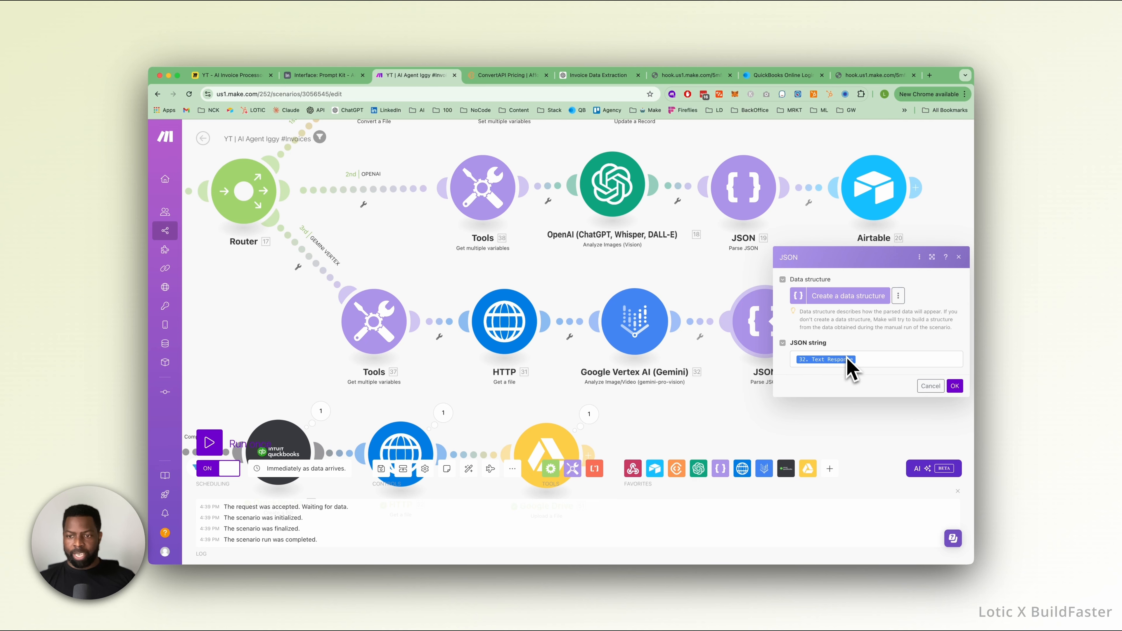
click(751, 431)
Examine how the GEMINI VERTEX route's Airtable module maps the parsed values to the #2 fields of the Inbound Invoices record.
click(889, 325)
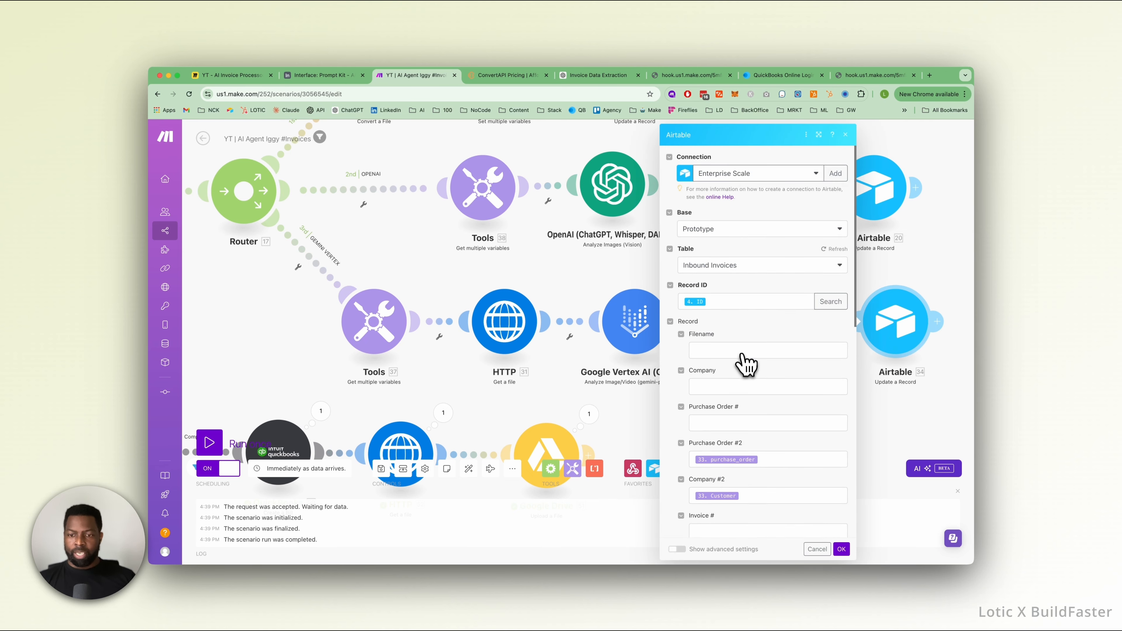
scroll(746, 364, down, 3)
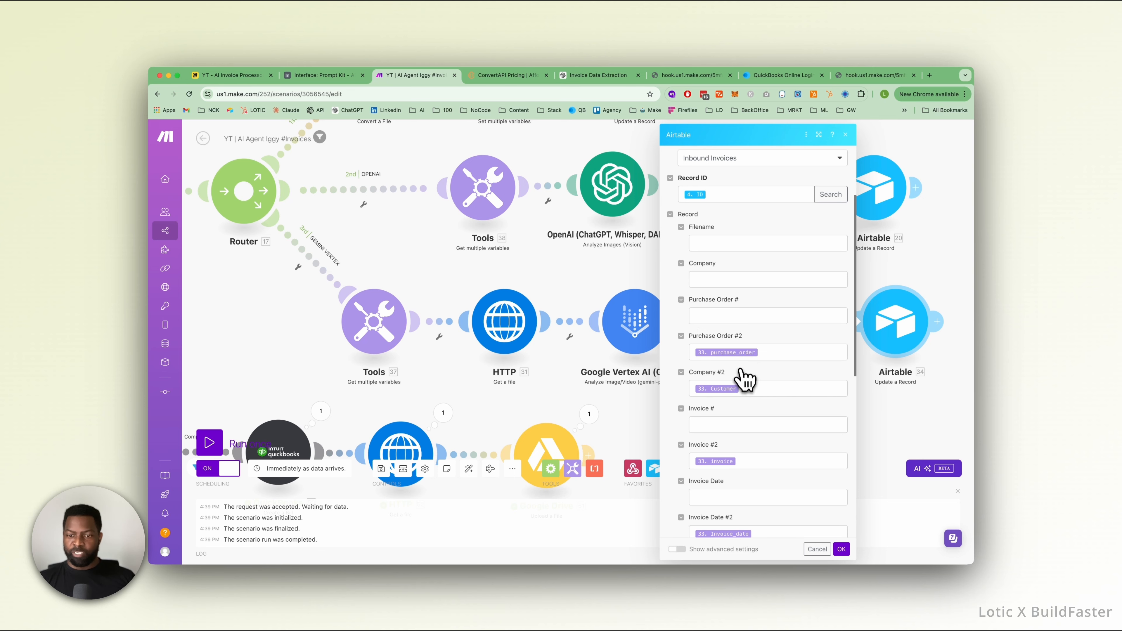
scroll(745, 375, down, 1)
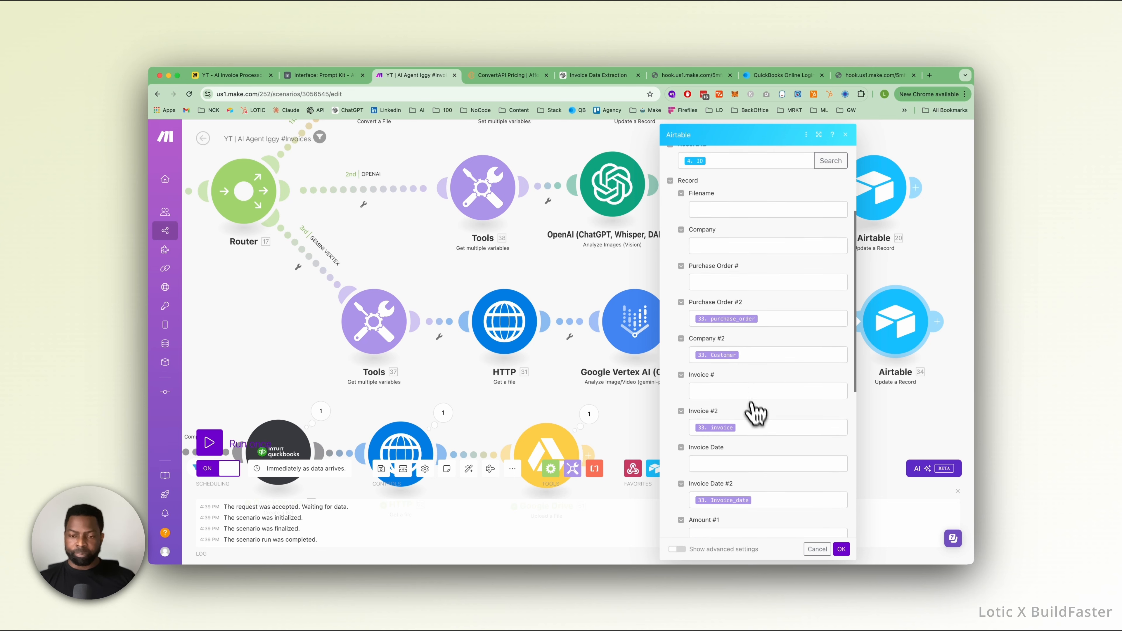
scroll(753, 425, down, 3)
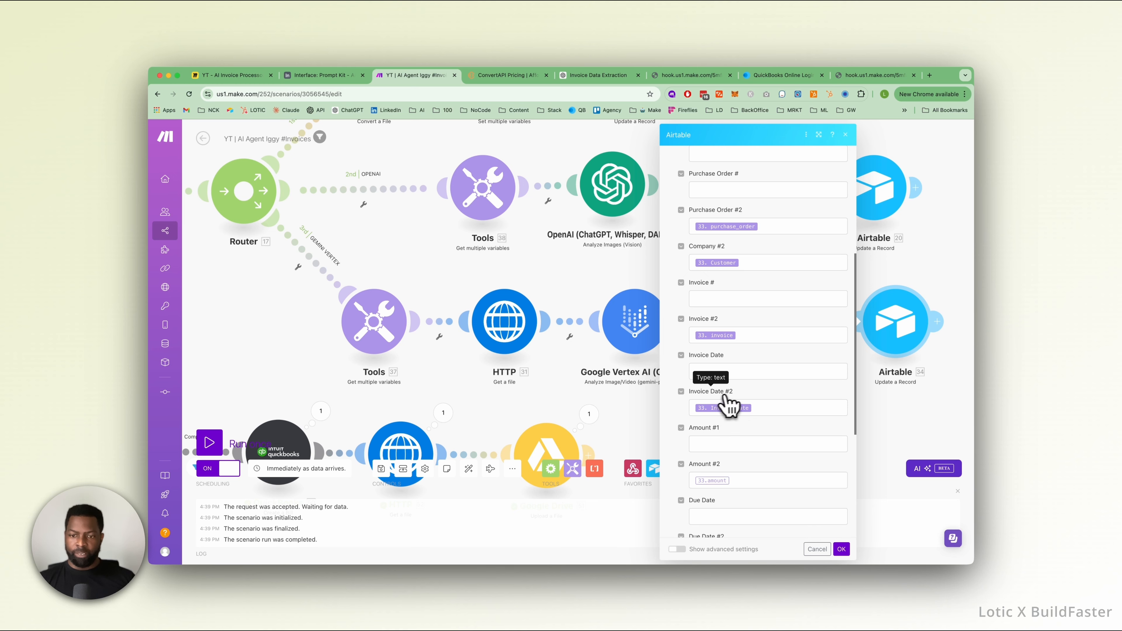
scroll(756, 415, down, 2)
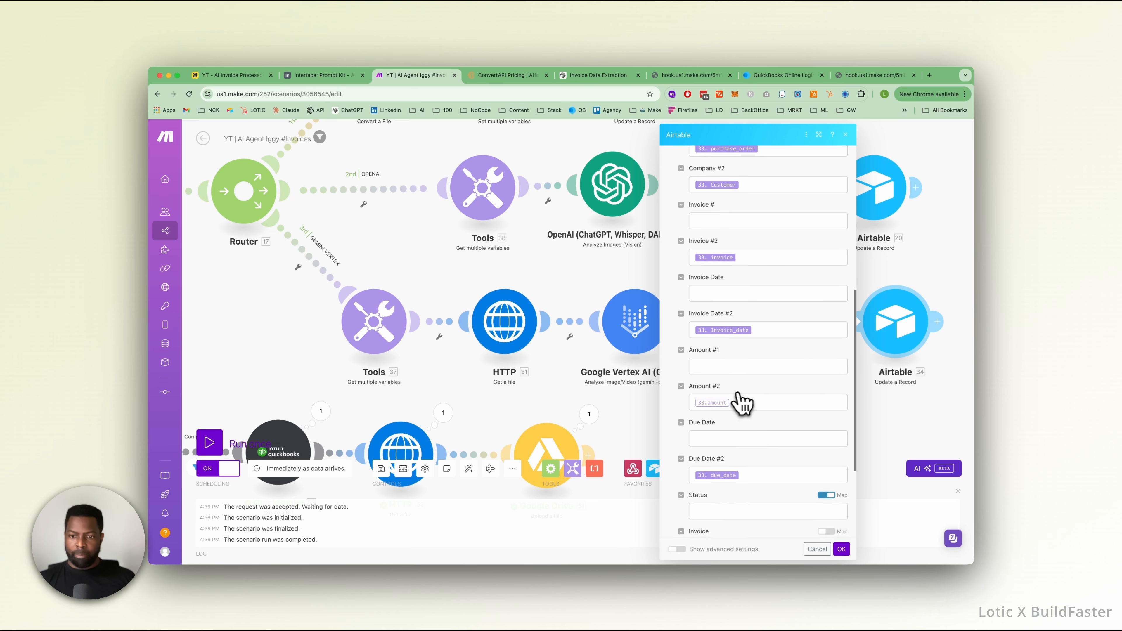
scroll(739, 468, down, 4)
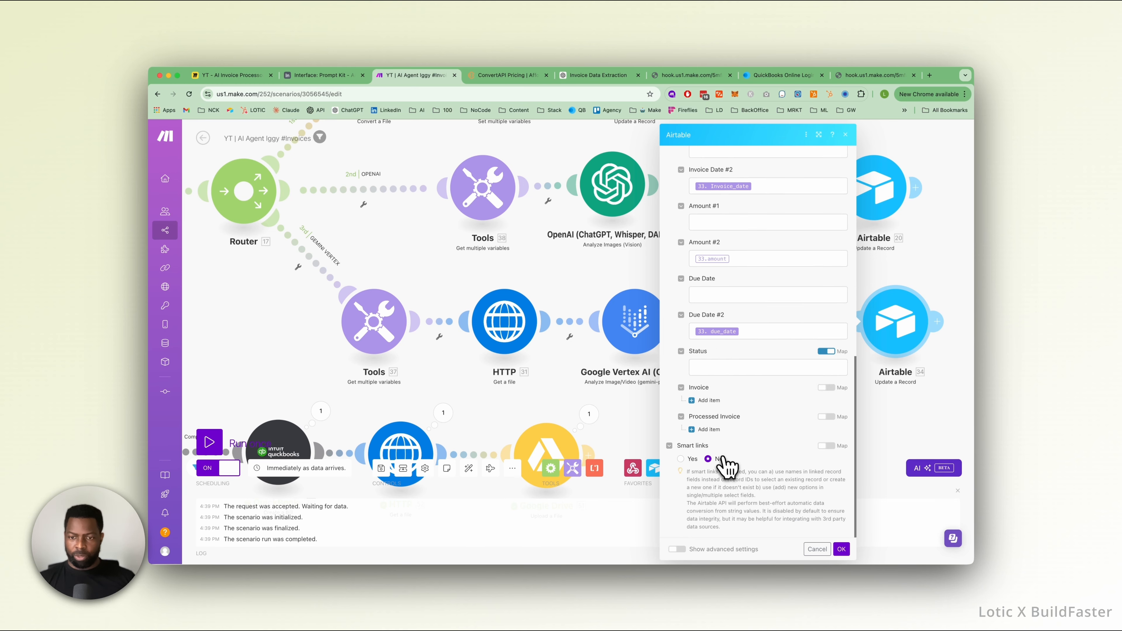
click(815, 548)
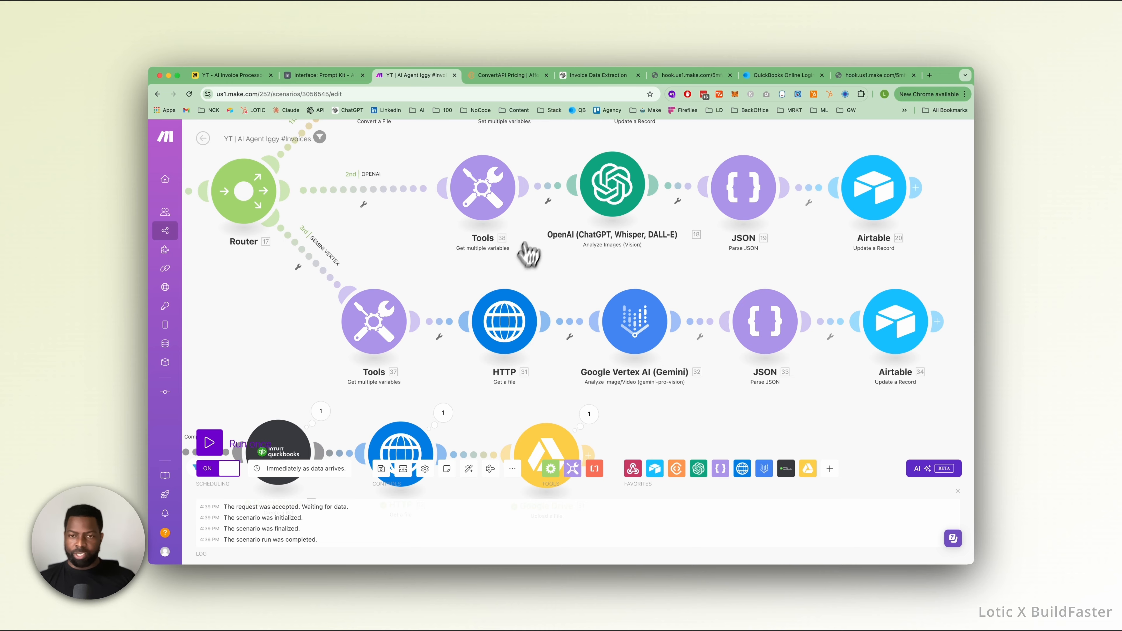
Save the invoice scenario and start a single run that waits for webhook data.
scroll(572, 285, down, 4)
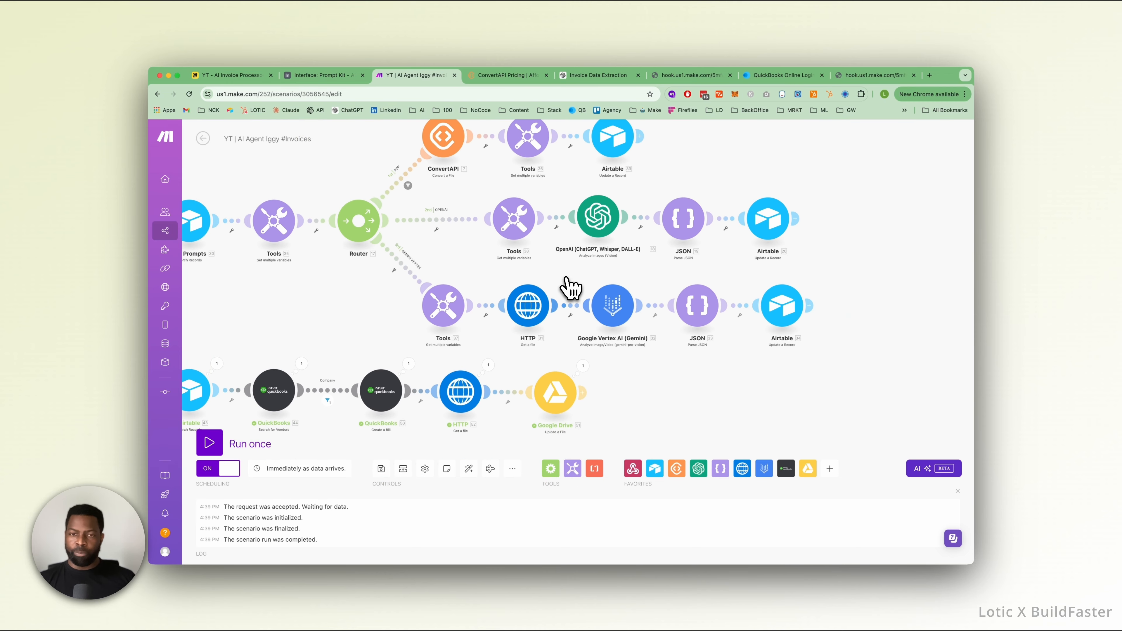
drag(469, 271, 550, 290)
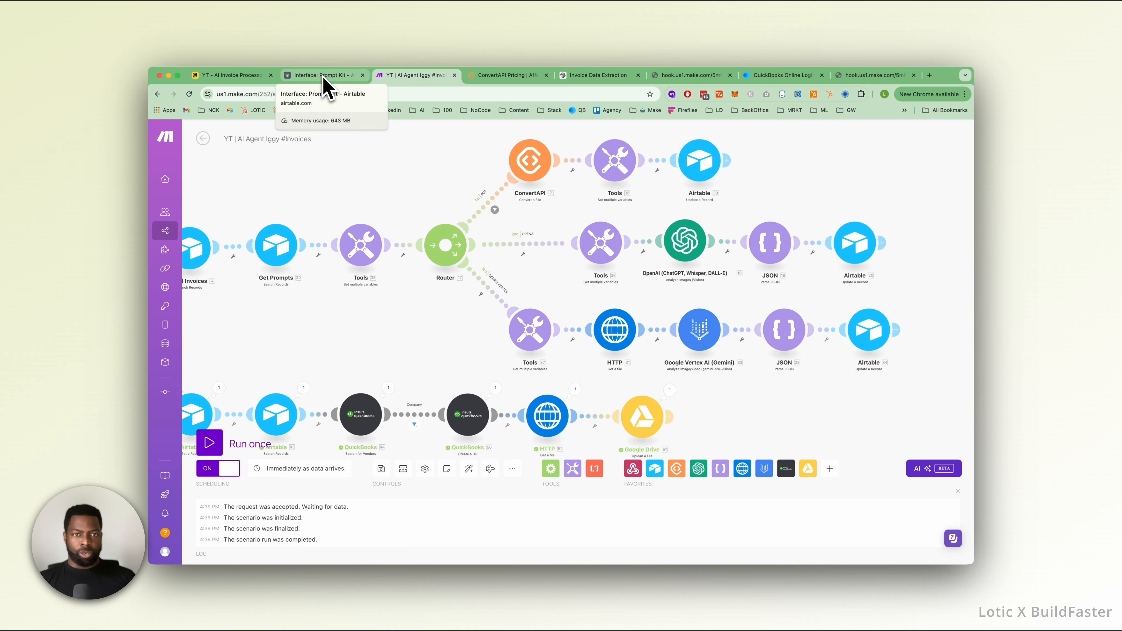
click(381, 469)
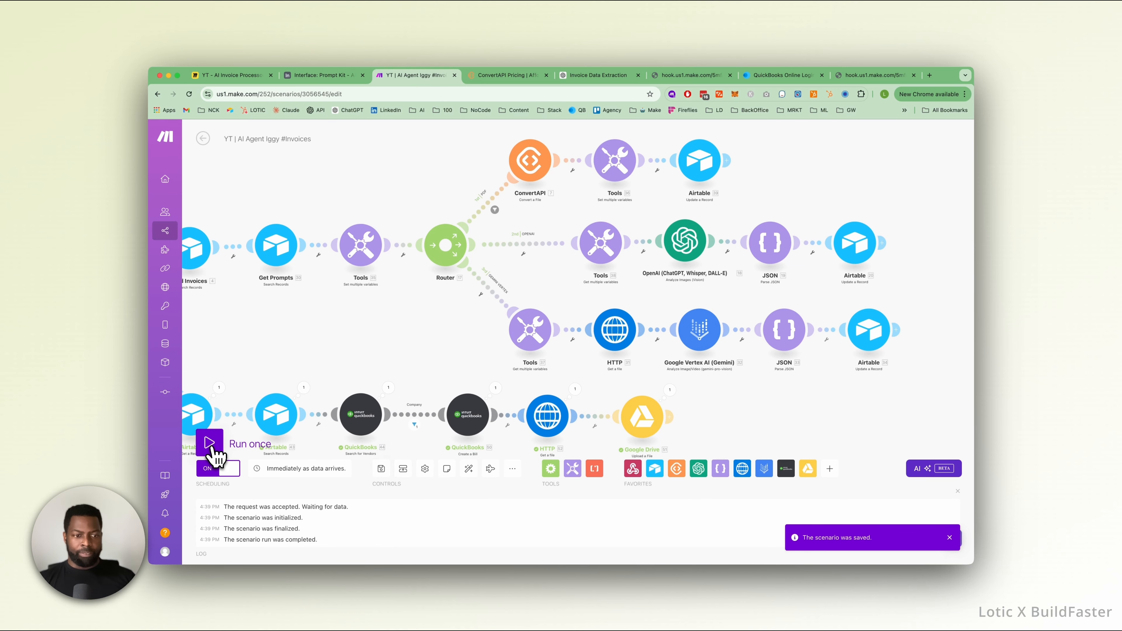
click(212, 448)
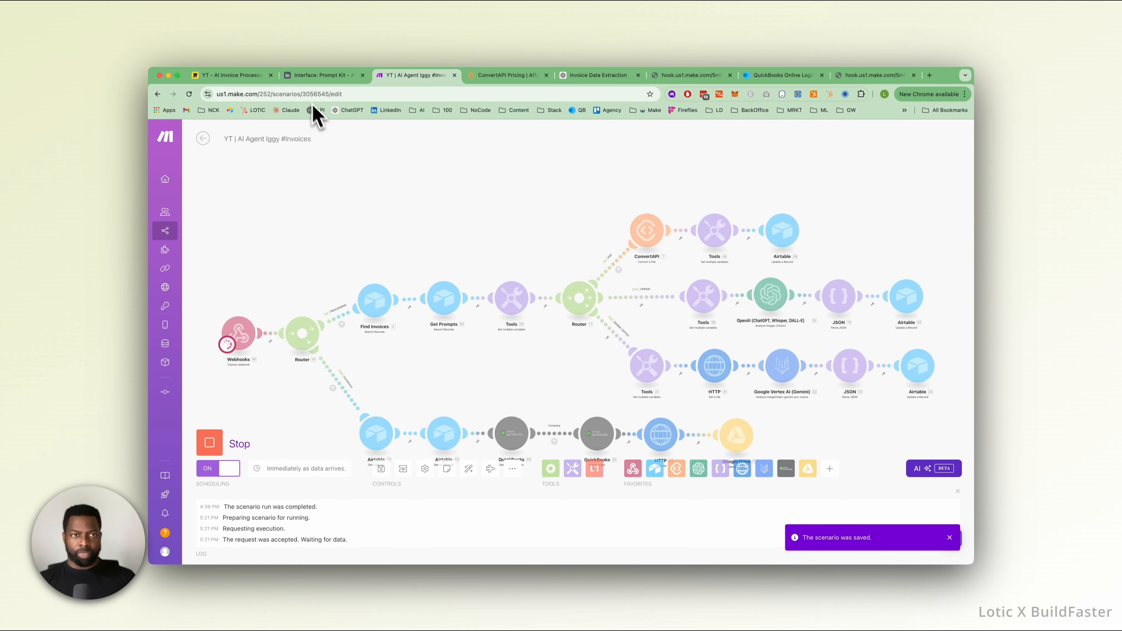
Switch to Airtable and open the underlying data of the Prototypes base from the Prompt Kit interface.
click(318, 76)
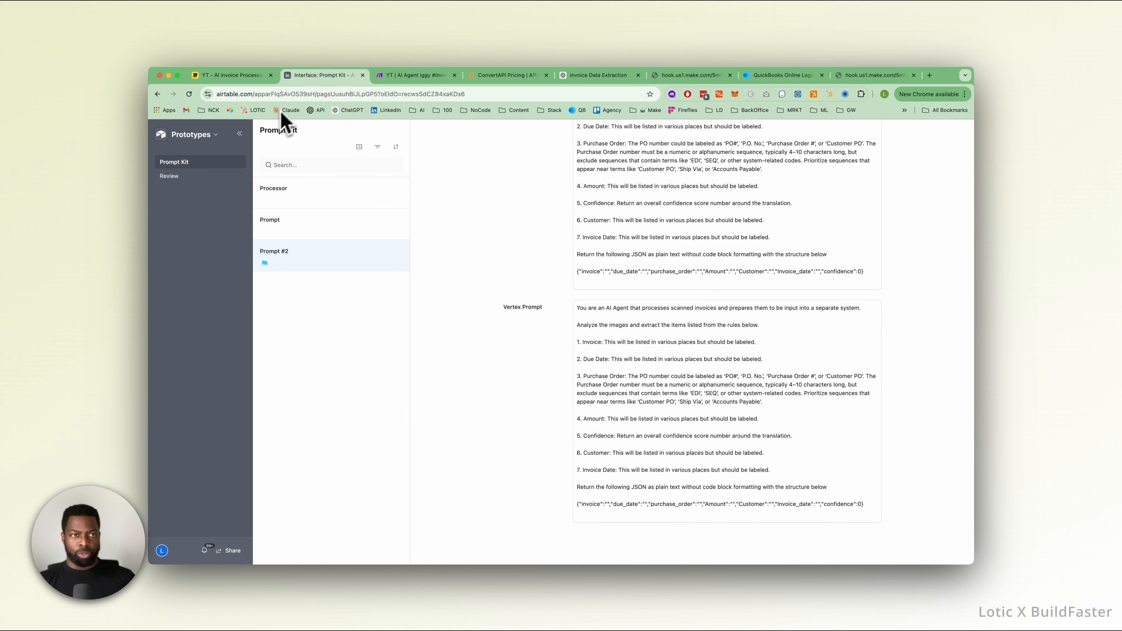
click(223, 149)
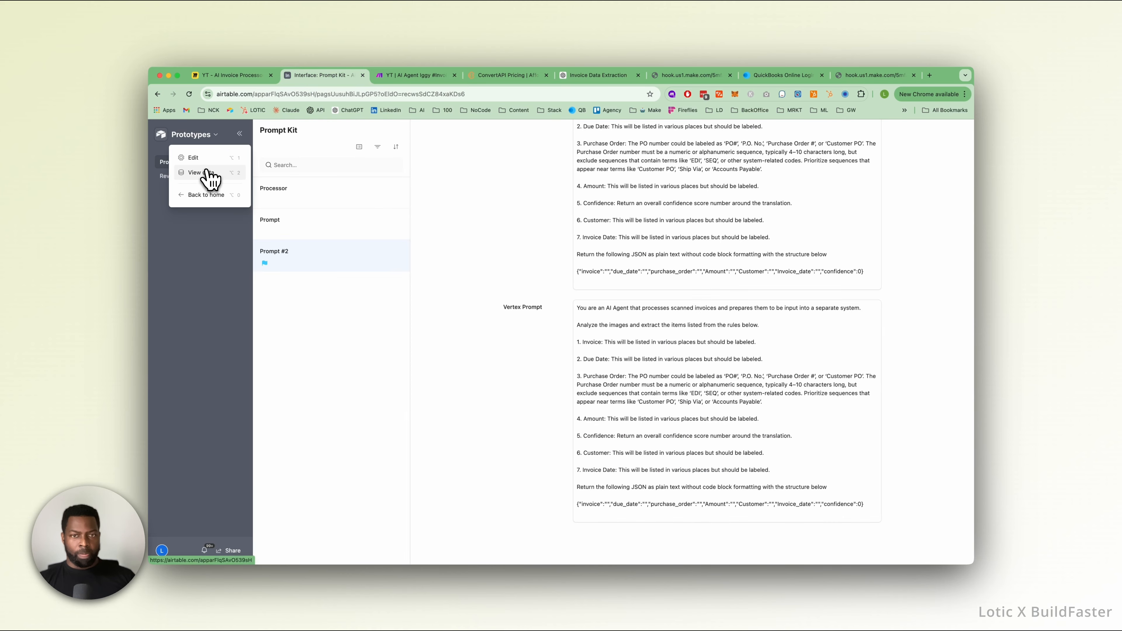
click(216, 175)
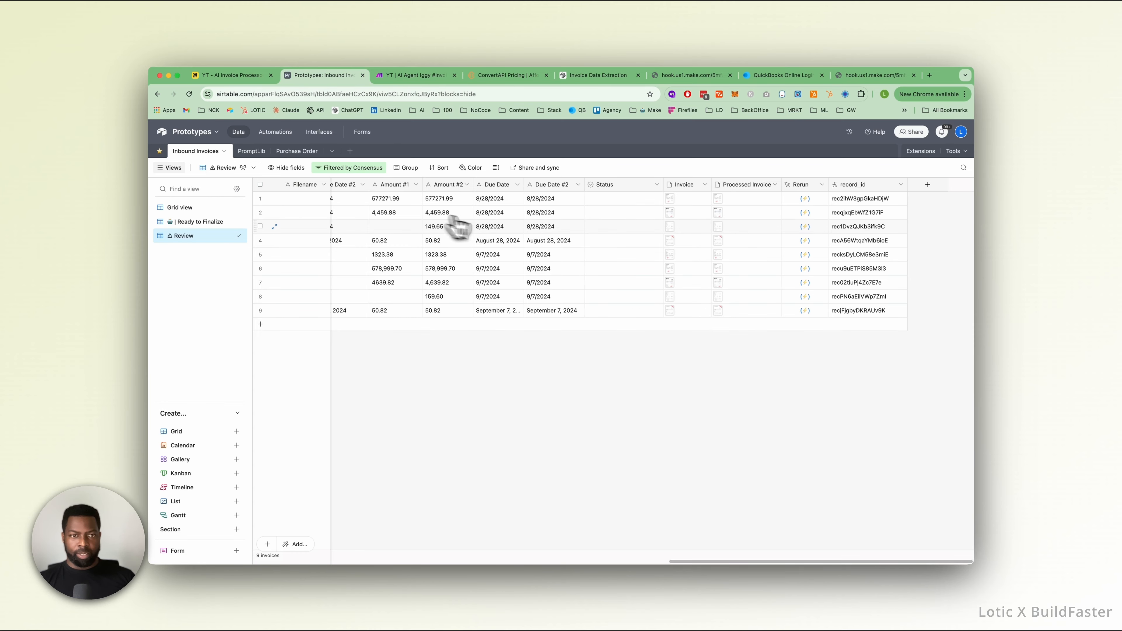
Review the match and consensus columns in the Review view, comparing the third invoice's Amount Match with its Amount #1 and Amount #2 values.
scroll(497, 223, left, 15)
scroll(497, 223, left, 5)
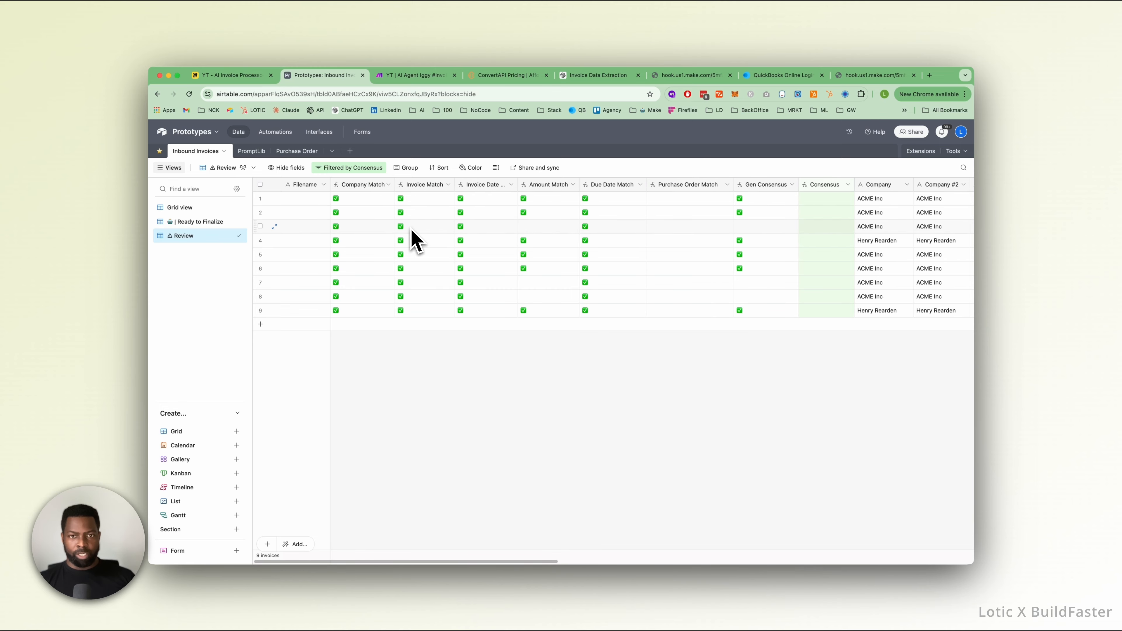
scroll(415, 240, right, 3)
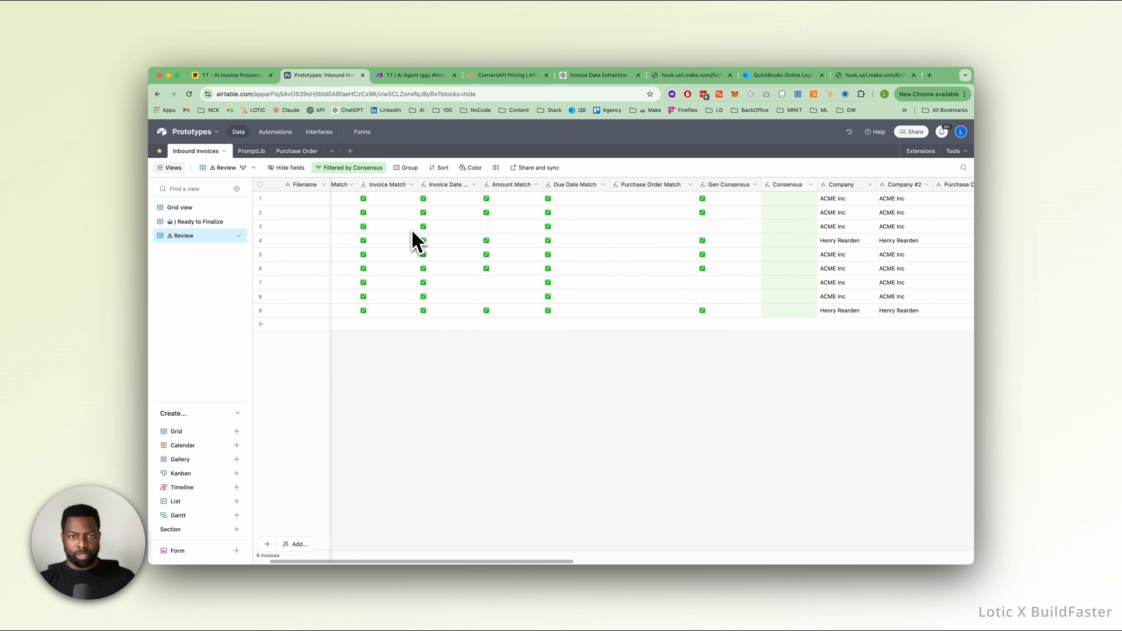
click(491, 229)
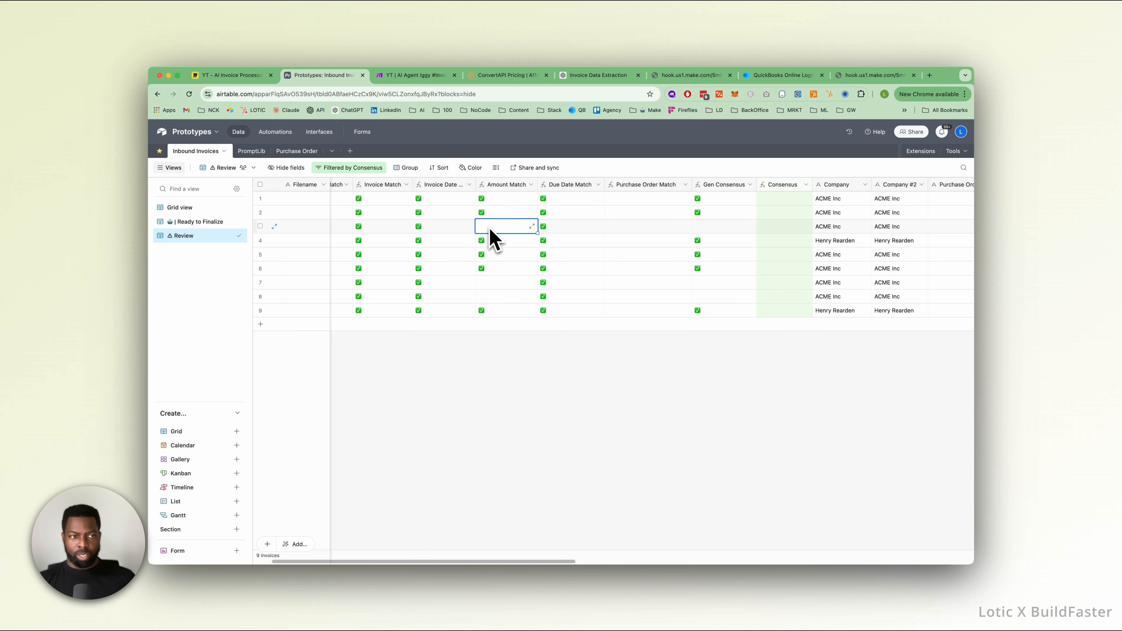
scroll(489, 229, right, 10)
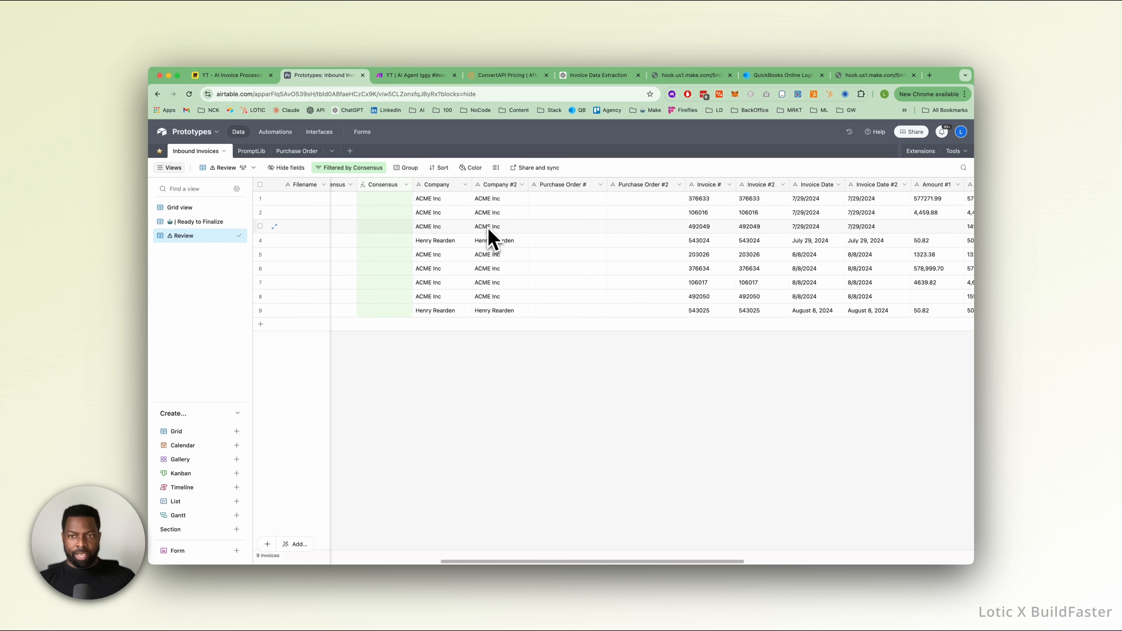
scroll(488, 229, right, 5)
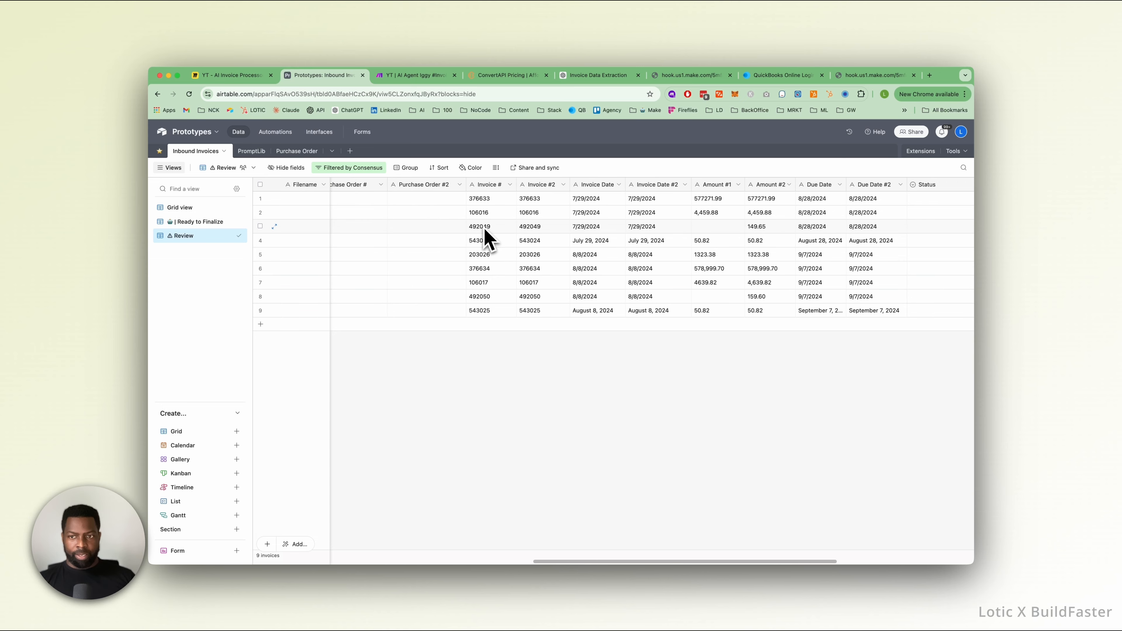
click(715, 227)
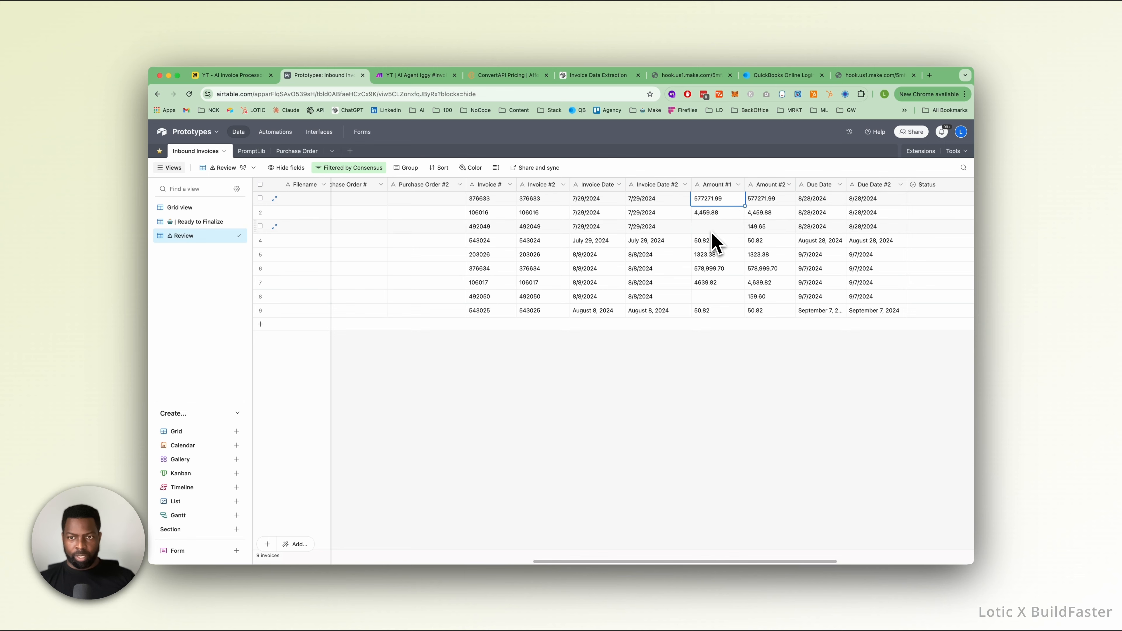
Rerun processing for the first invoice in the Review view and switch to Make to follow the scenario run.
scroll(711, 242, right, 5)
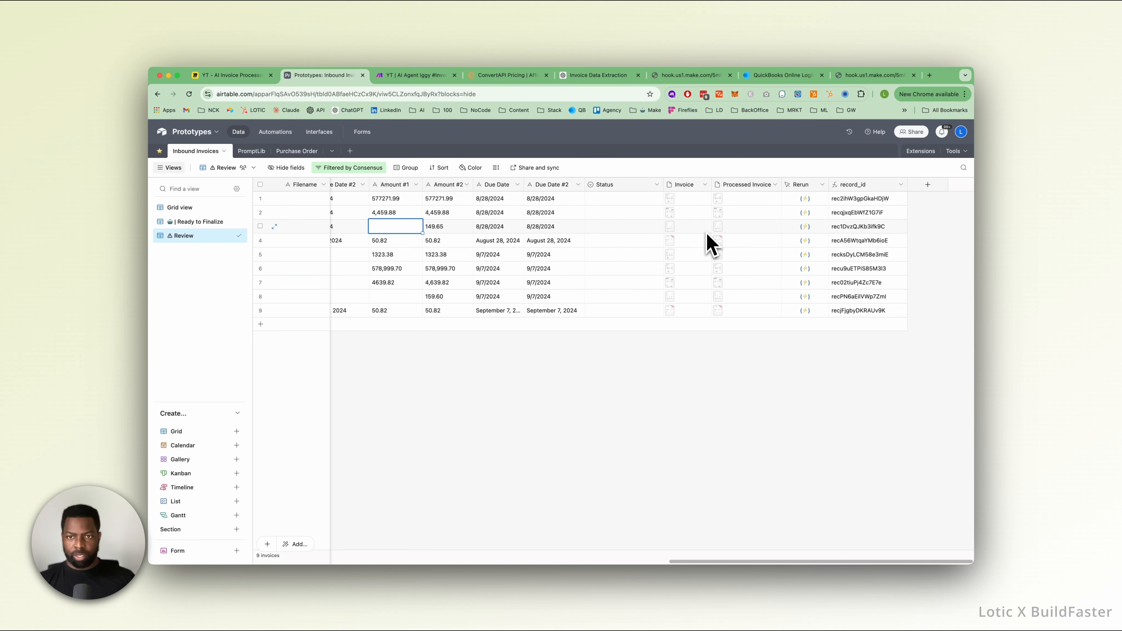
click(805, 199)
click(467, 76)
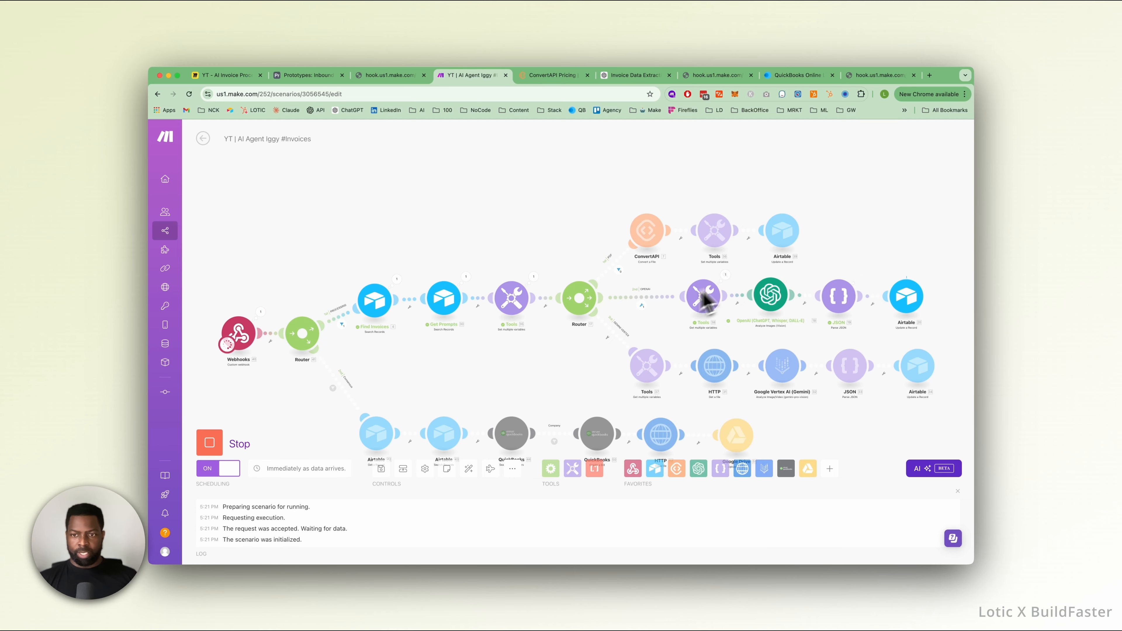
Inspect the run output of the OpenAI module and the Text Response of the Google Vertex AI module.
click(800, 277)
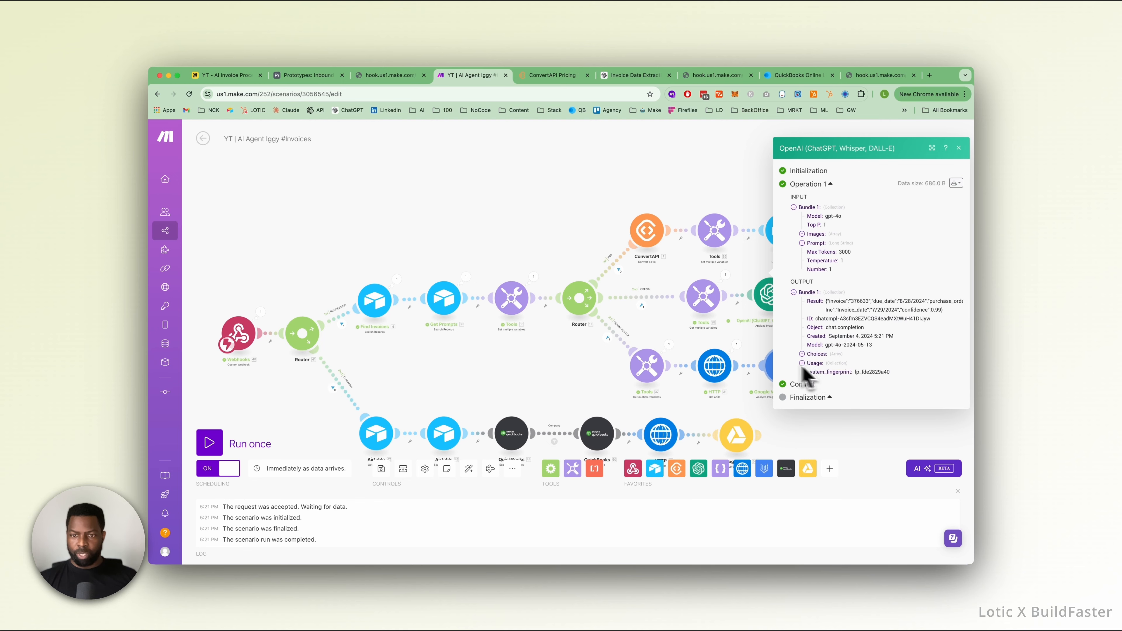
click(669, 327)
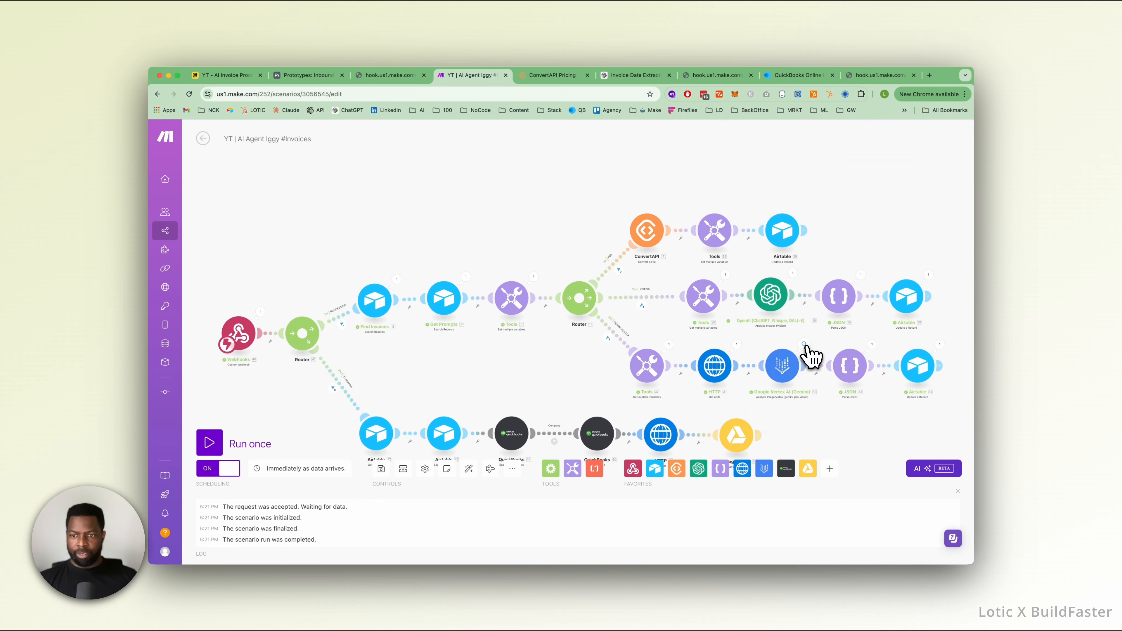
click(805, 346)
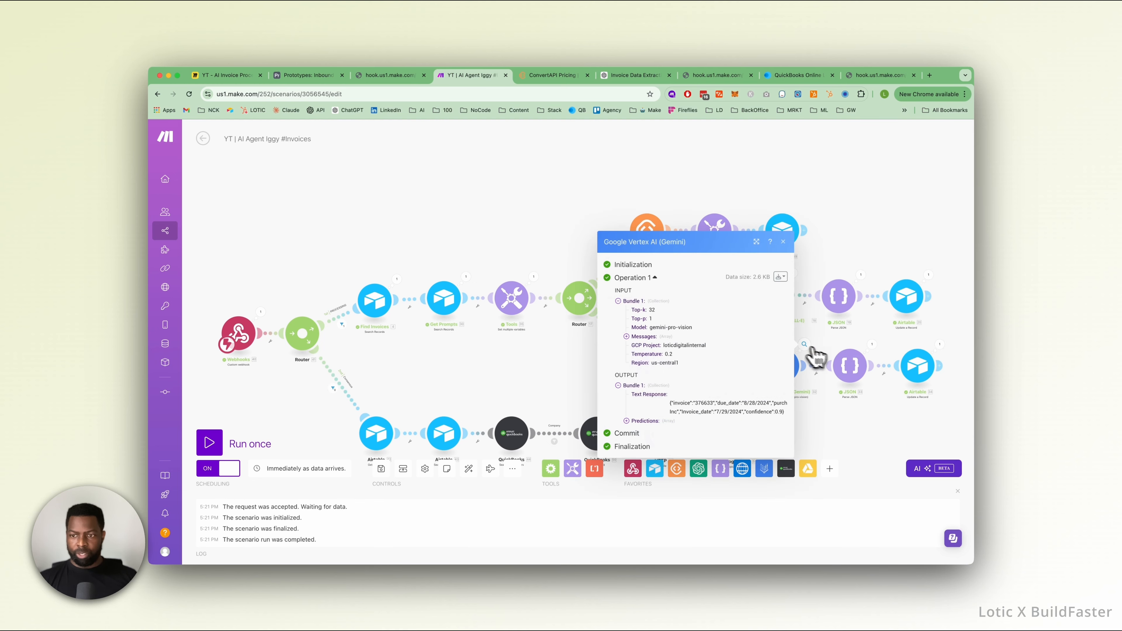
triple_click(678, 405)
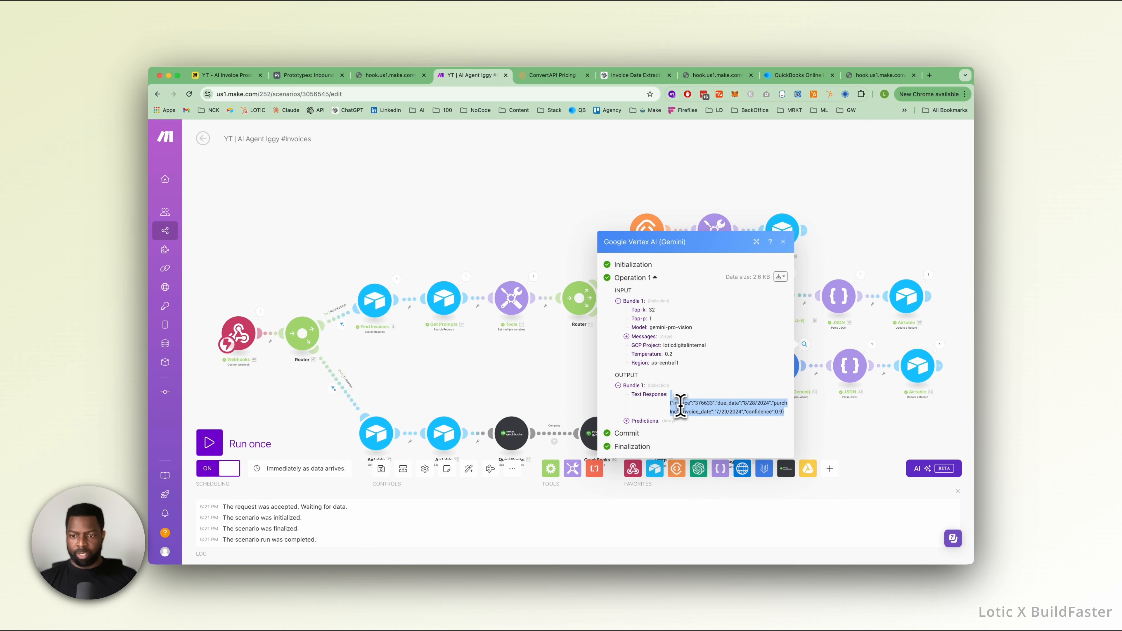
click(863, 424)
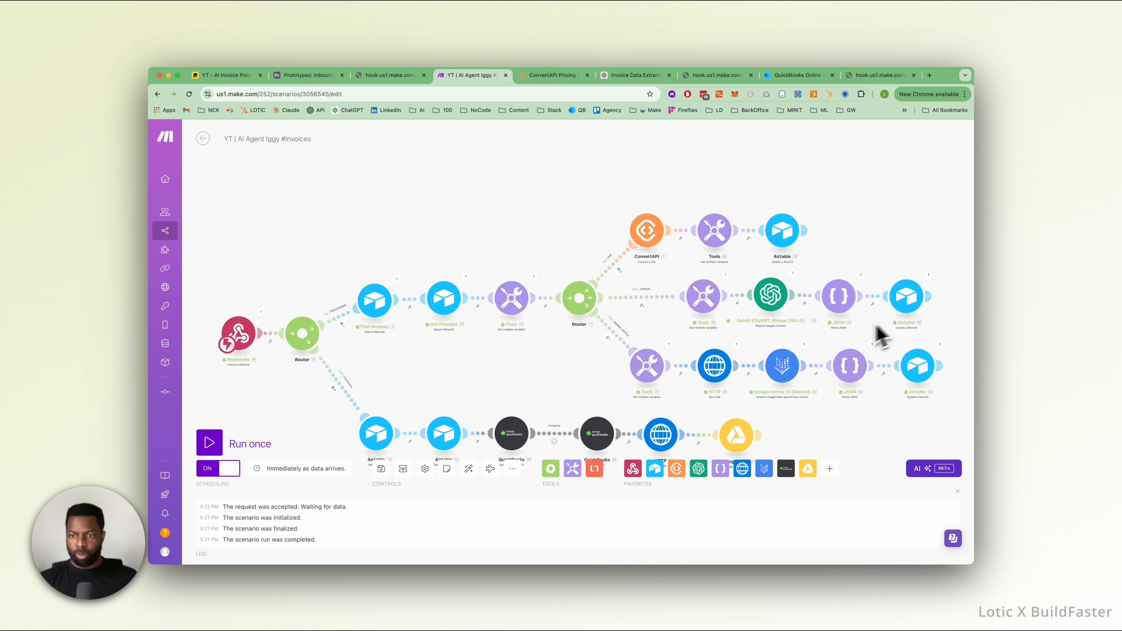
Switch to Airtable and check the rerun first invoice's Amount #1 and Amount #2 values against its match and consensus columns.
click(308, 75)
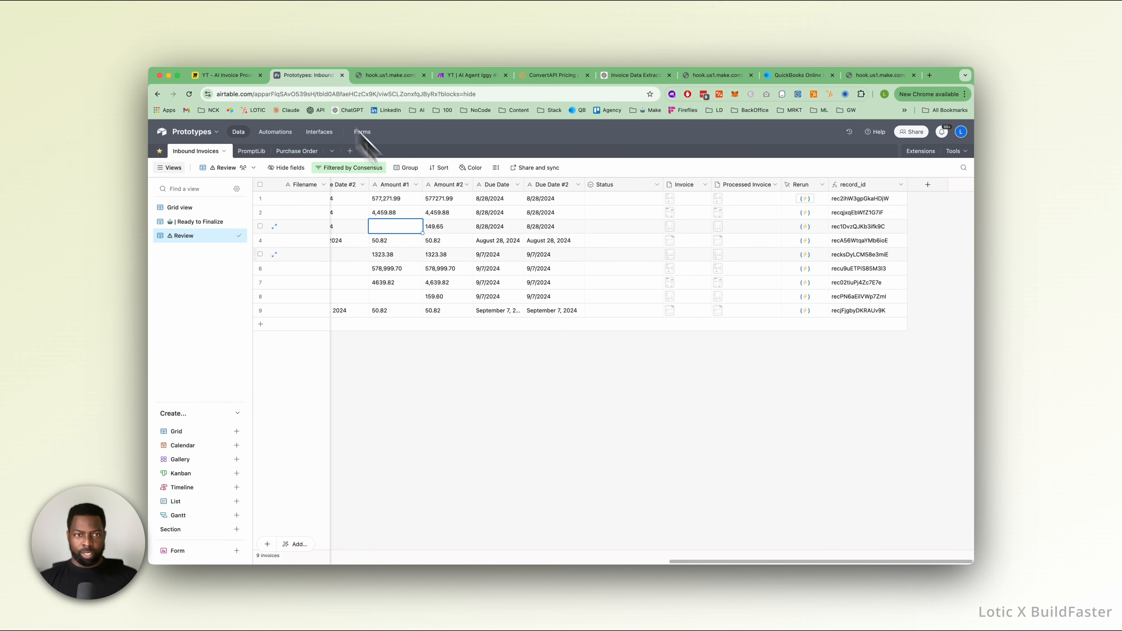
scroll(530, 356, left, 2)
scroll(533, 358, left, 6)
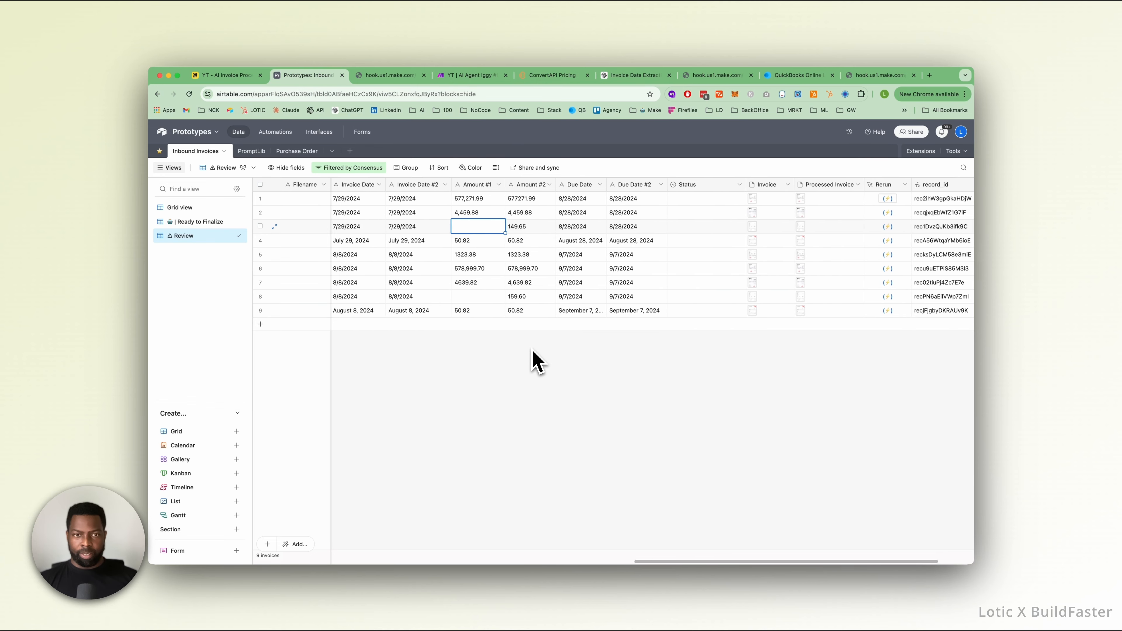
click(571, 204)
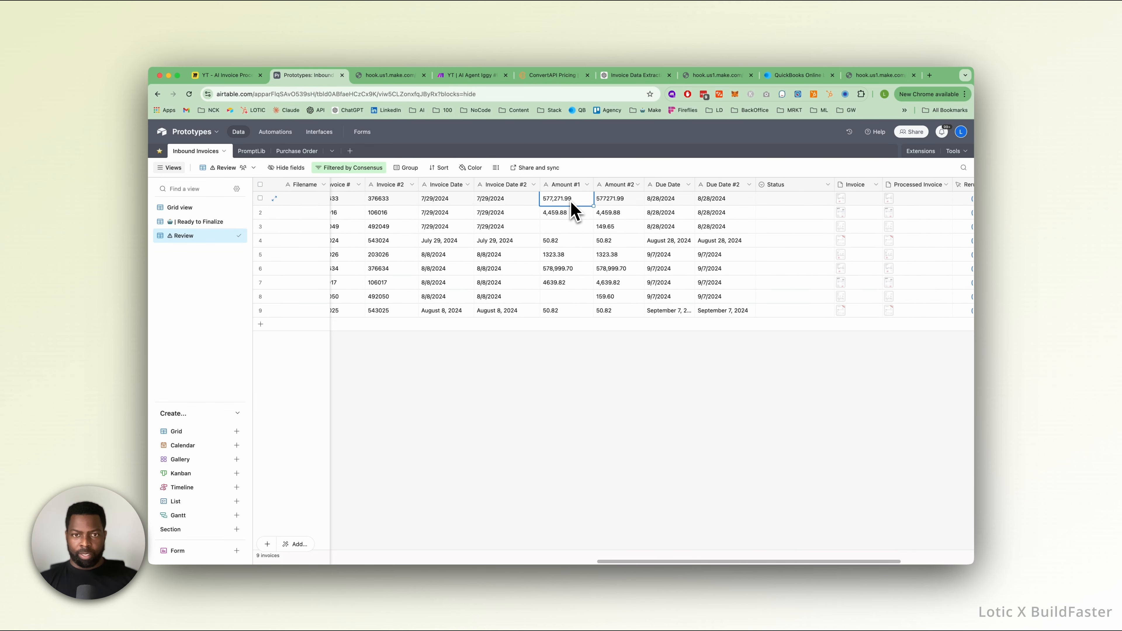
scroll(635, 218, left, 20)
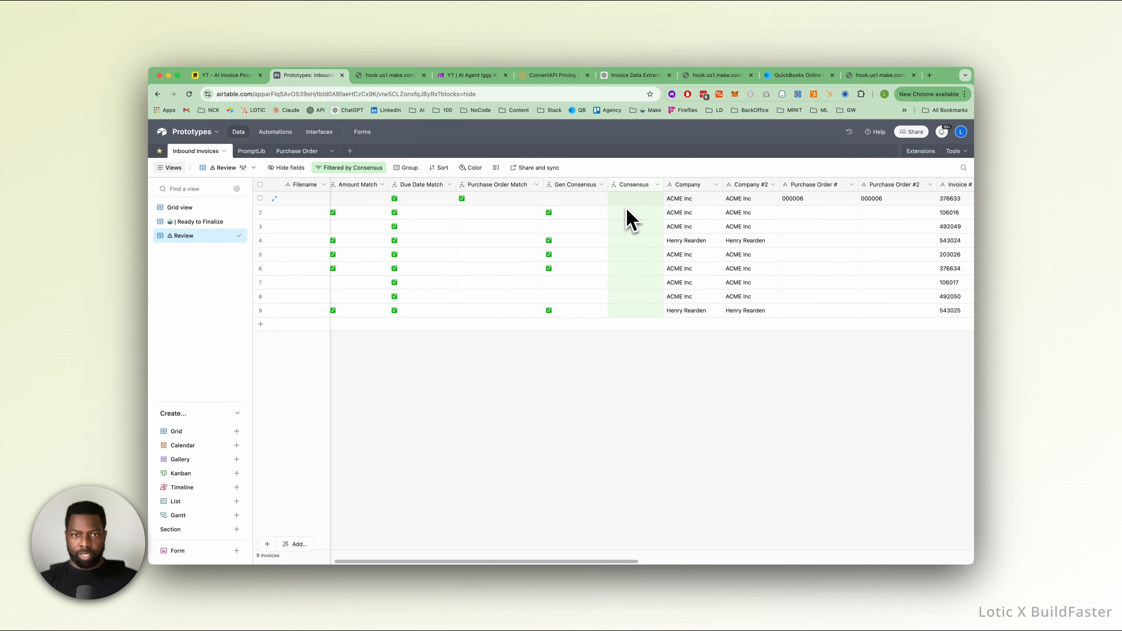
scroll(631, 220, left, 4)
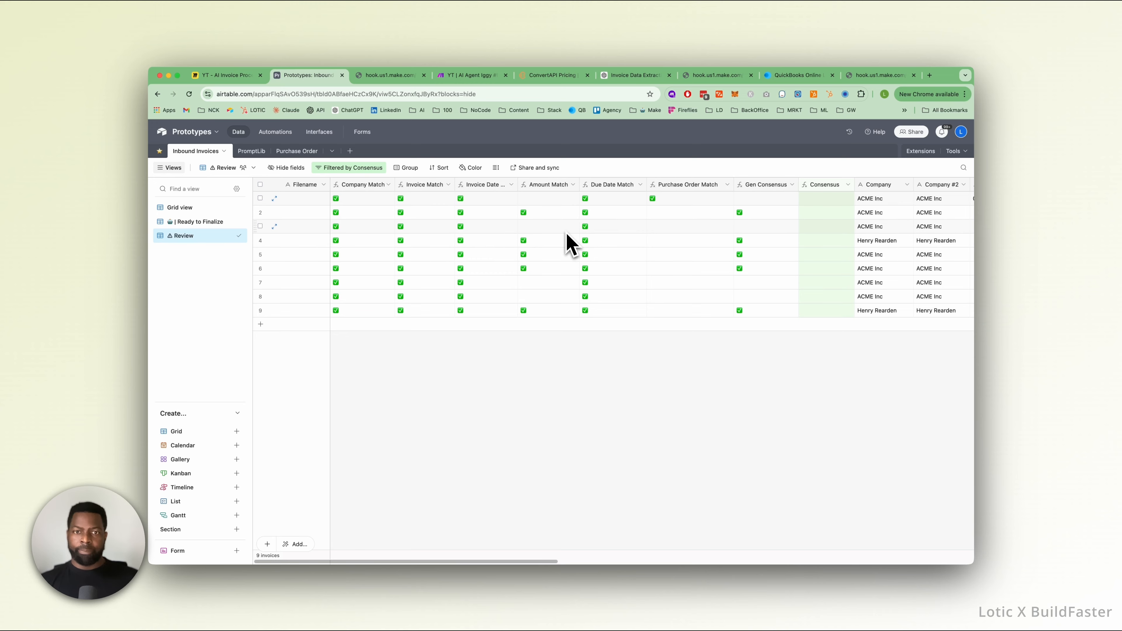
scroll(563, 235, right, 5)
scroll(563, 235, right, 8)
click(687, 215)
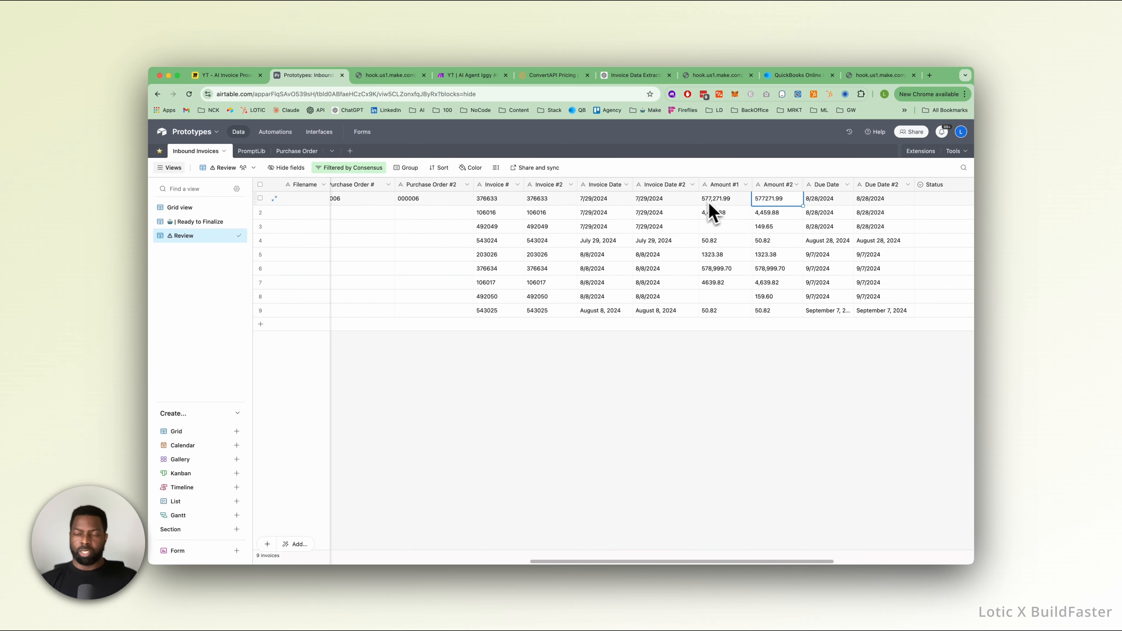
Compare the first invoice's Amount #1 and Amount #2 values for formatting differences in the Review view.
click(774, 201)
click(719, 201)
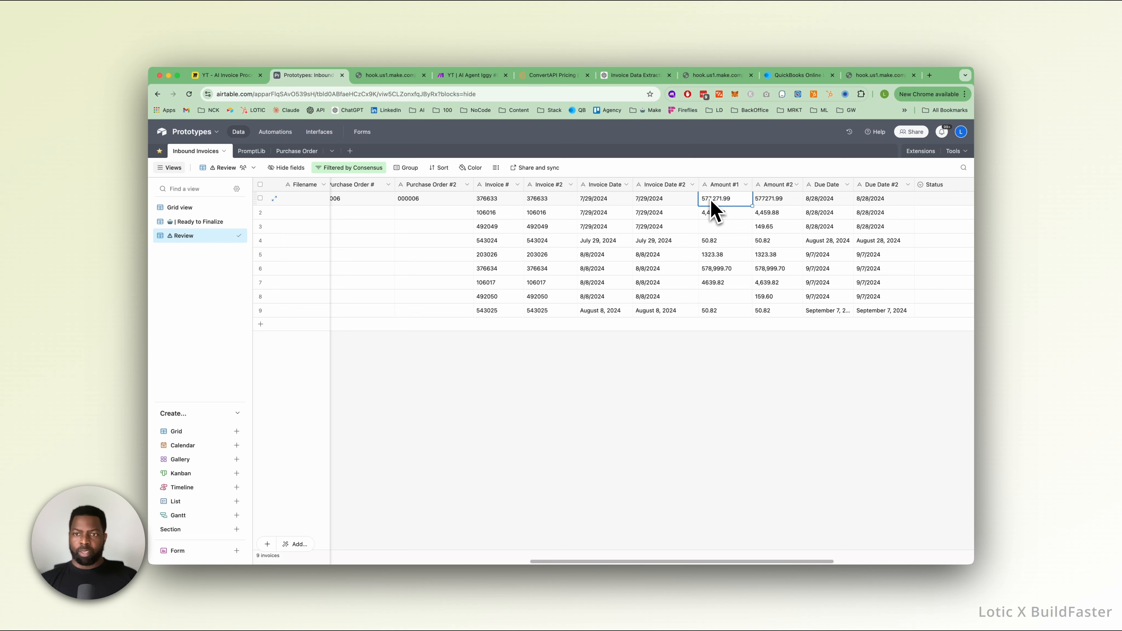
click(778, 199)
click(704, 201)
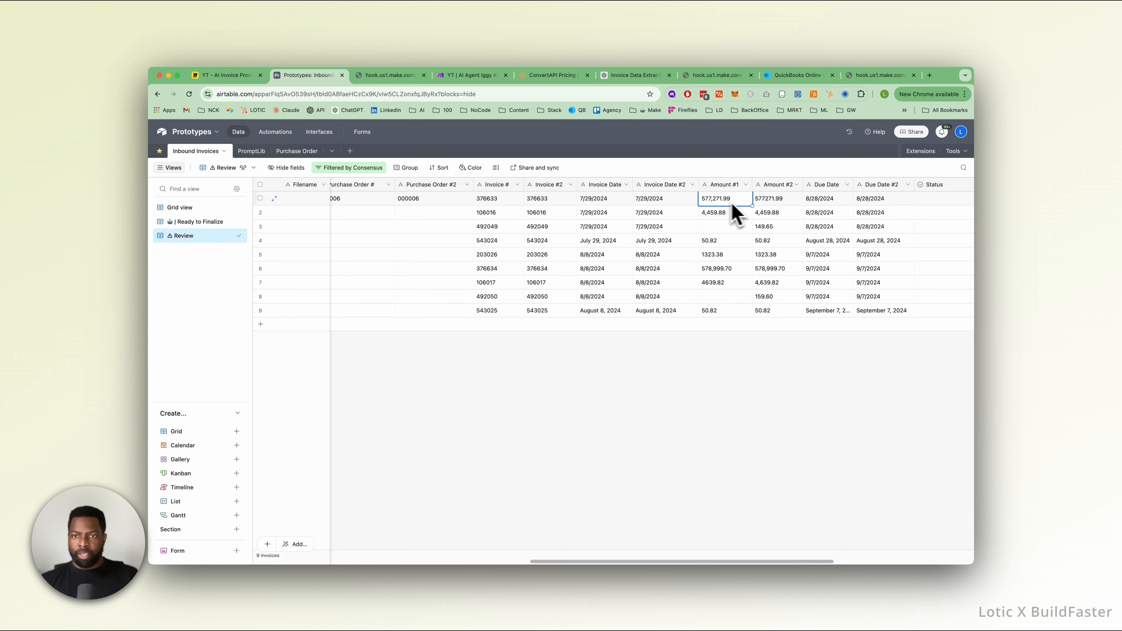
click(757, 201)
click(712, 204)
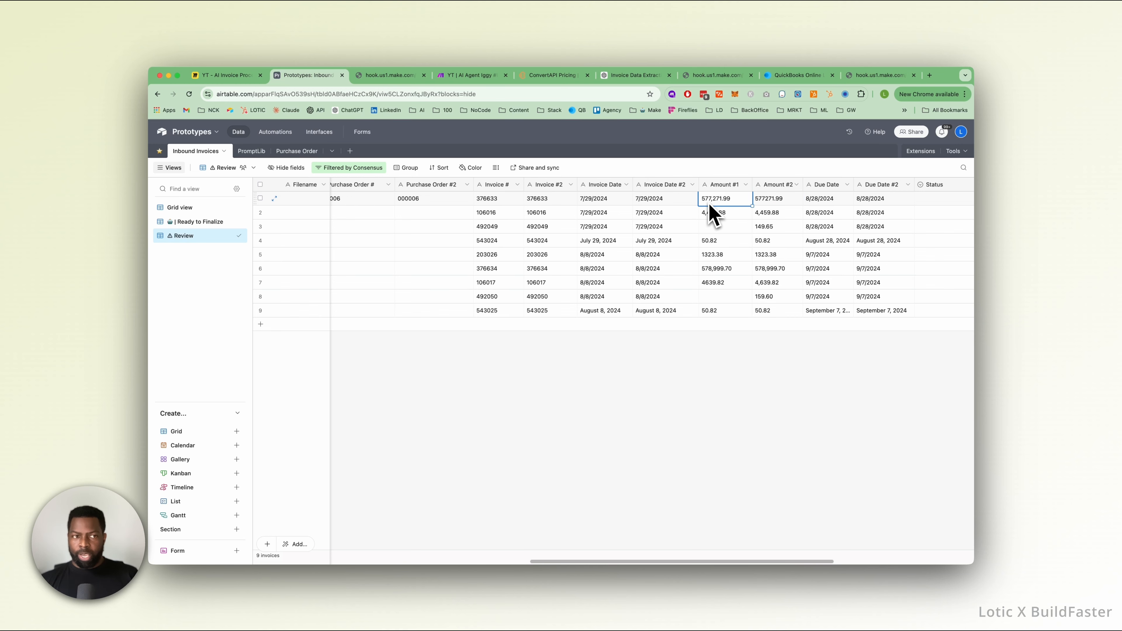
scroll(709, 206, left, 2)
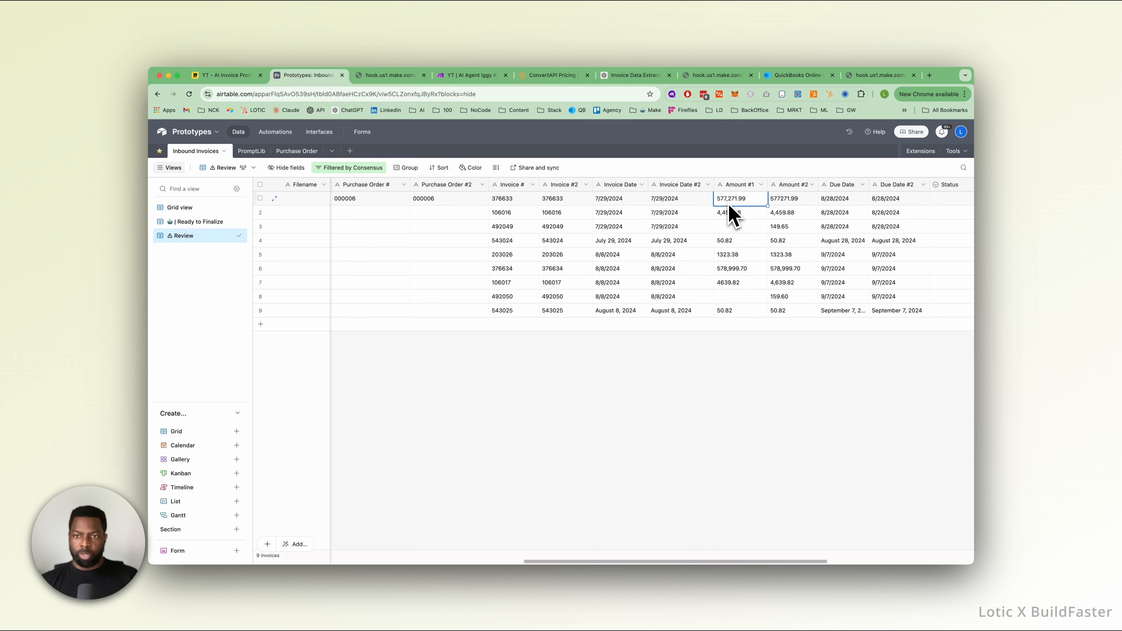
click(784, 200)
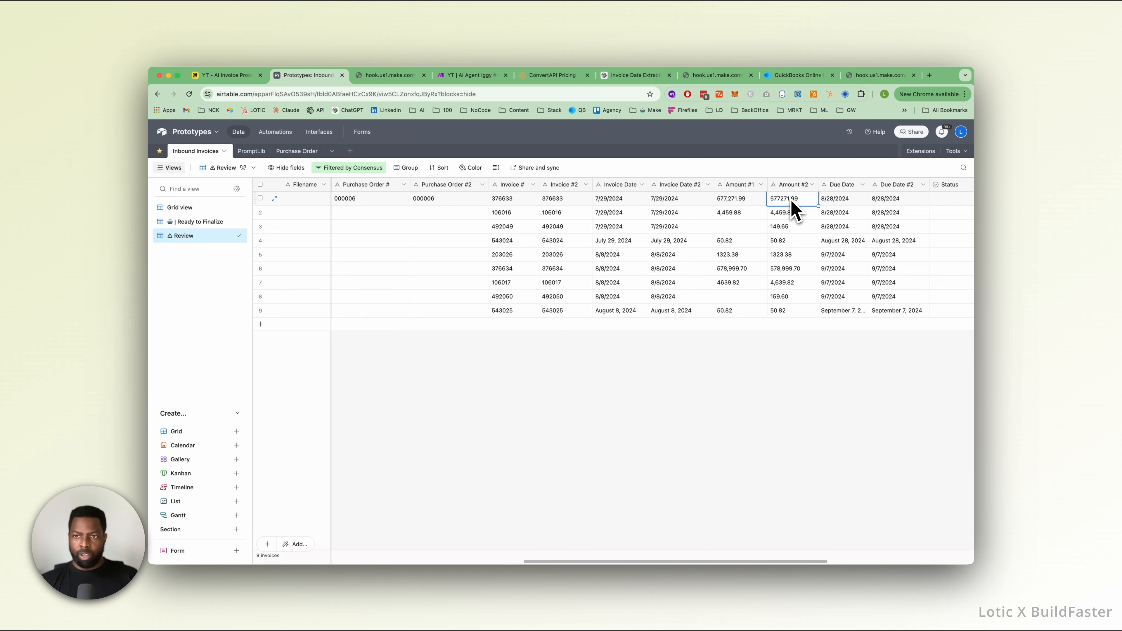
click(812, 184)
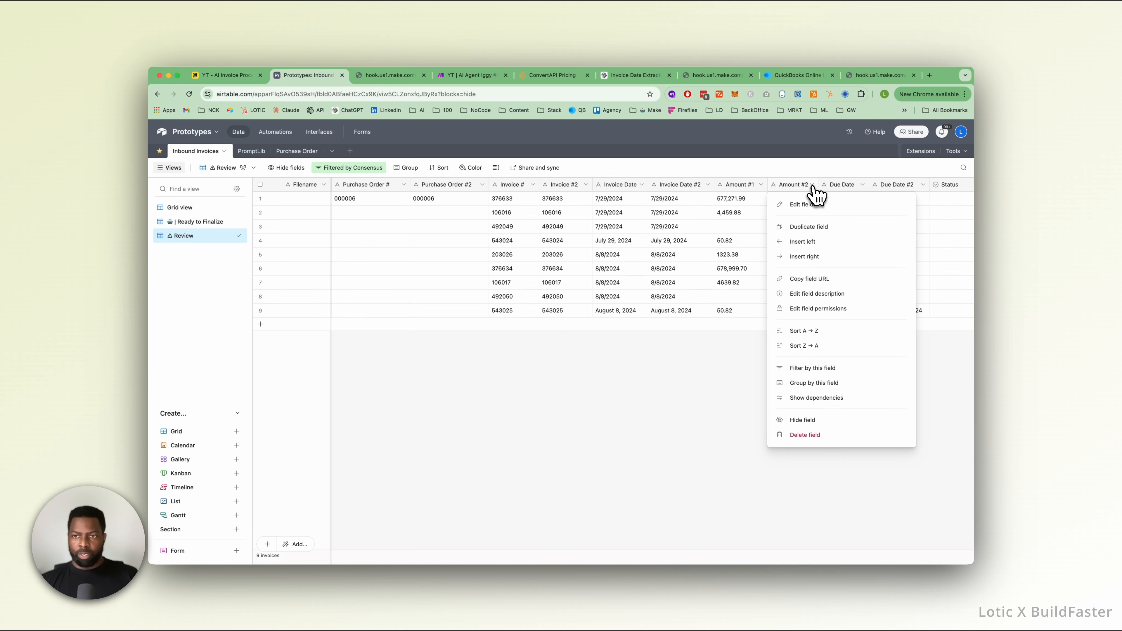
click(746, 206)
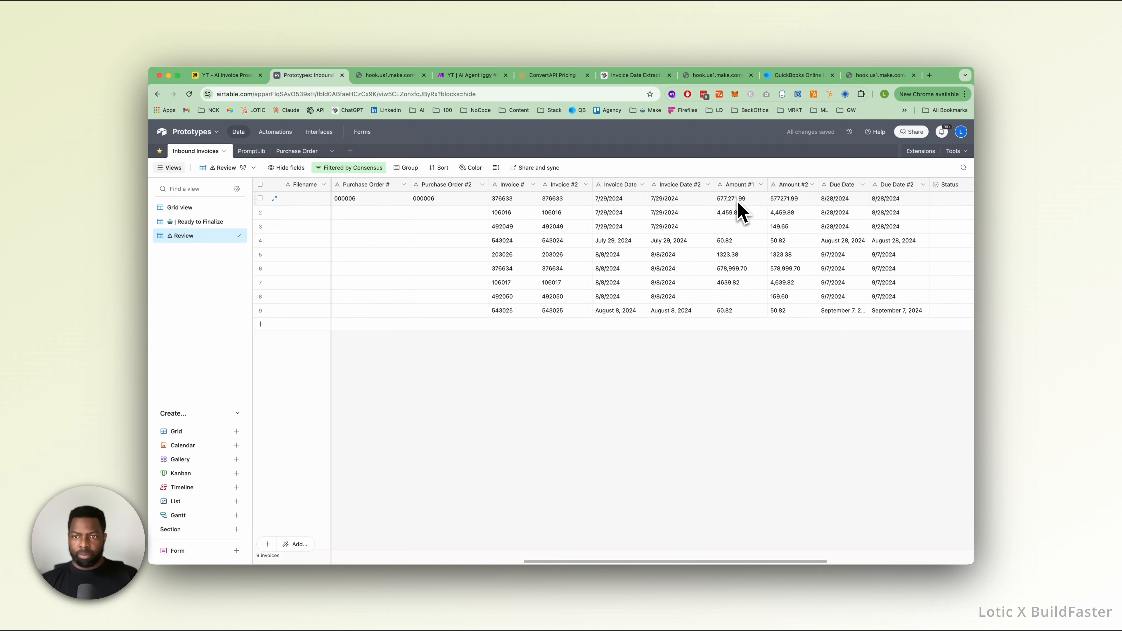
click(742, 204)
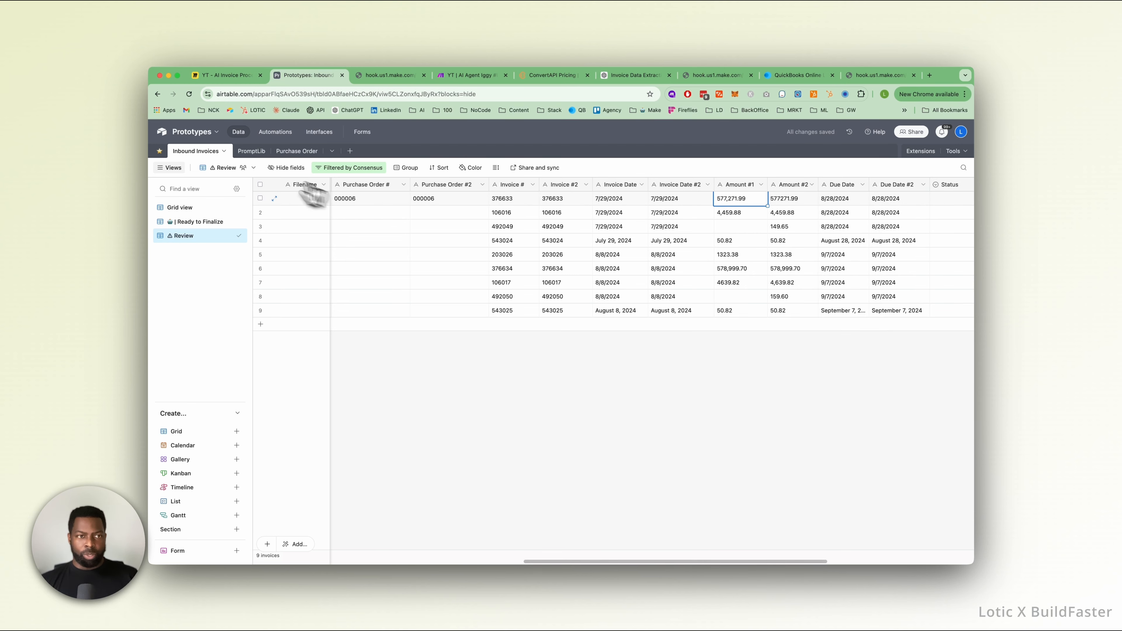
Open the Prompt Kit interface and bring up the OpenAI and Vertex prompts of Prompt #2.
click(251, 151)
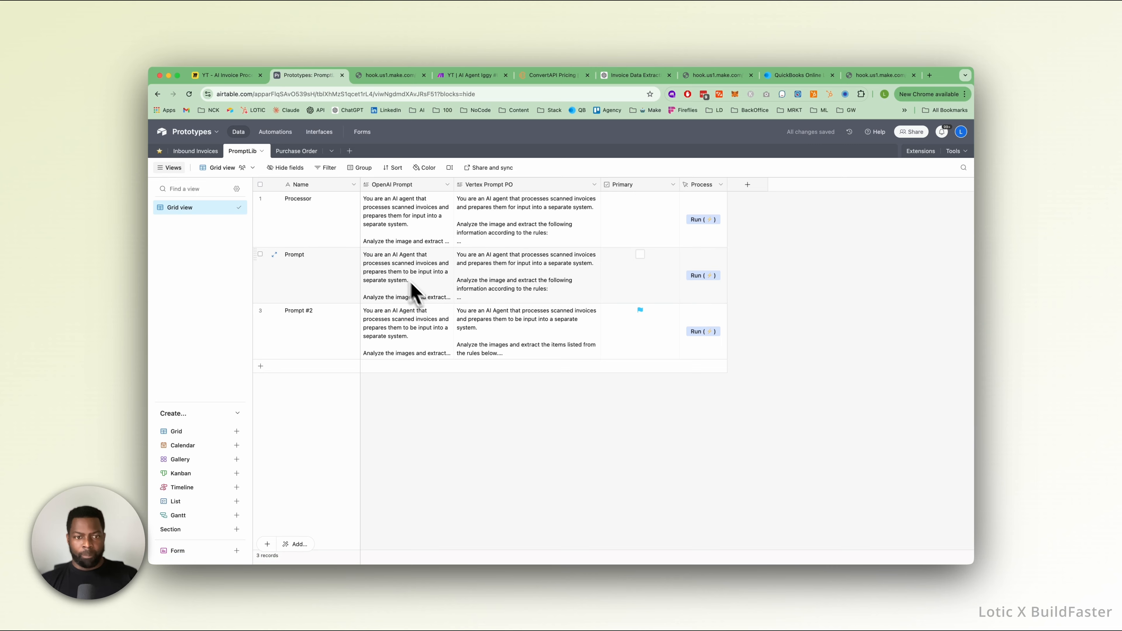
click(319, 132)
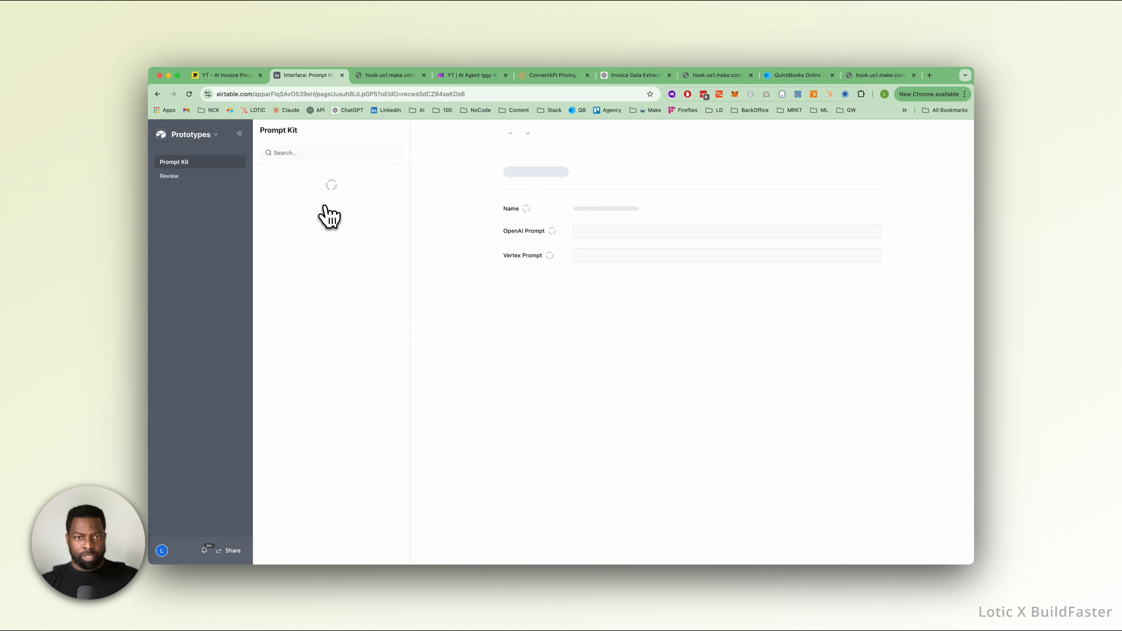
scroll(548, 321, down, 5)
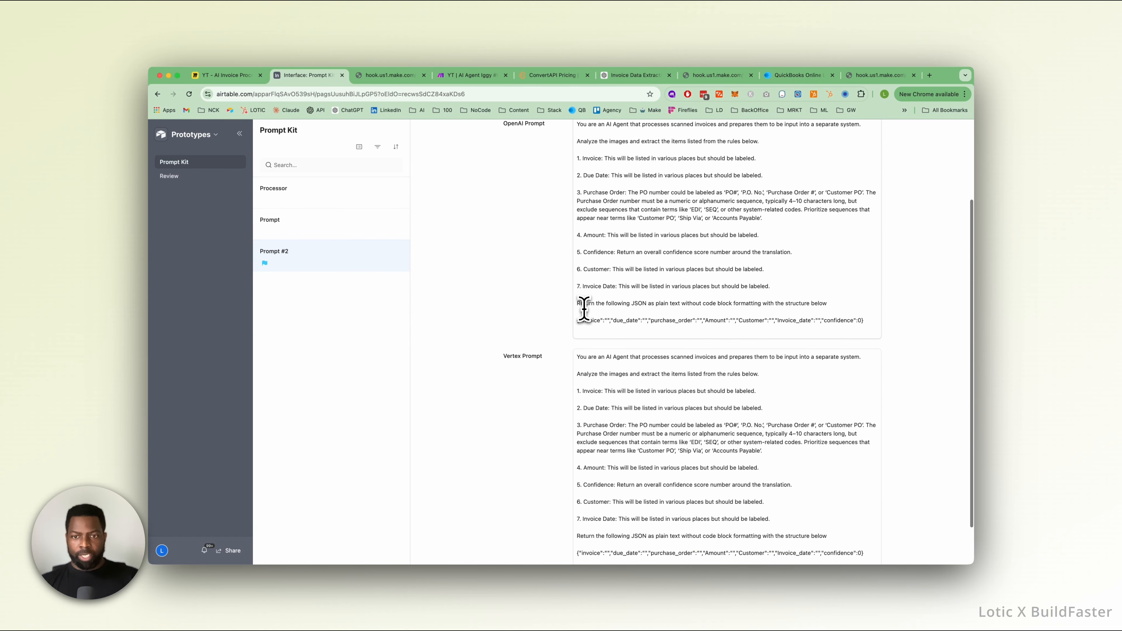
Append to the OpenAI Prompt's Amount rule: "When returning amount do not use any thousands separators including commas. Return the amount with two decimal points always.".
drag(607, 233, 756, 234)
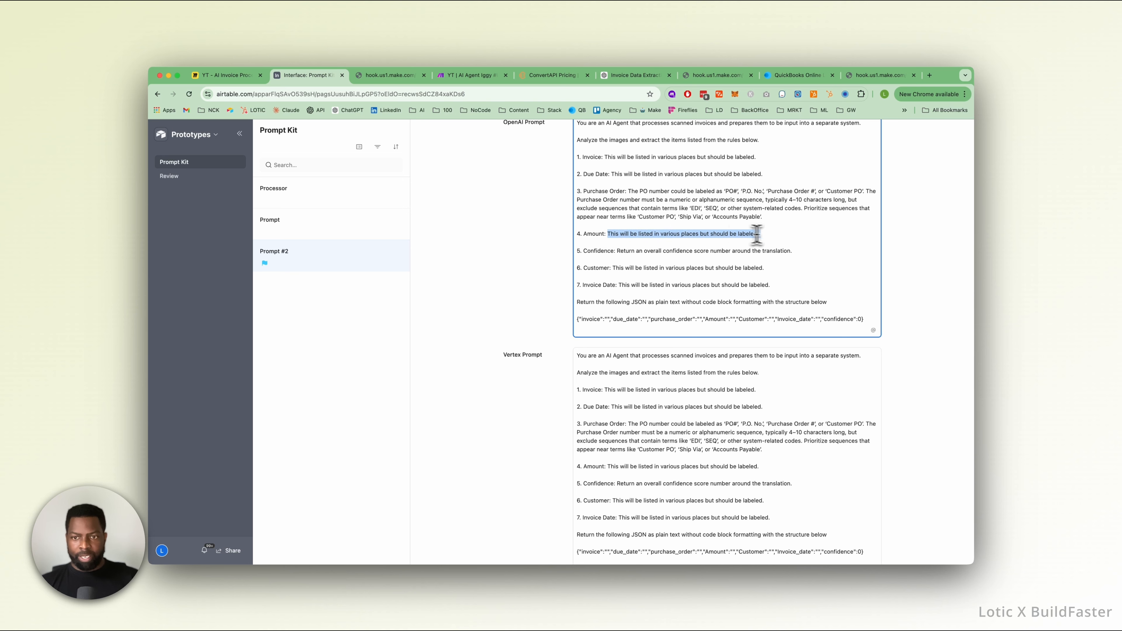
scroll(682, 342, down, 2)
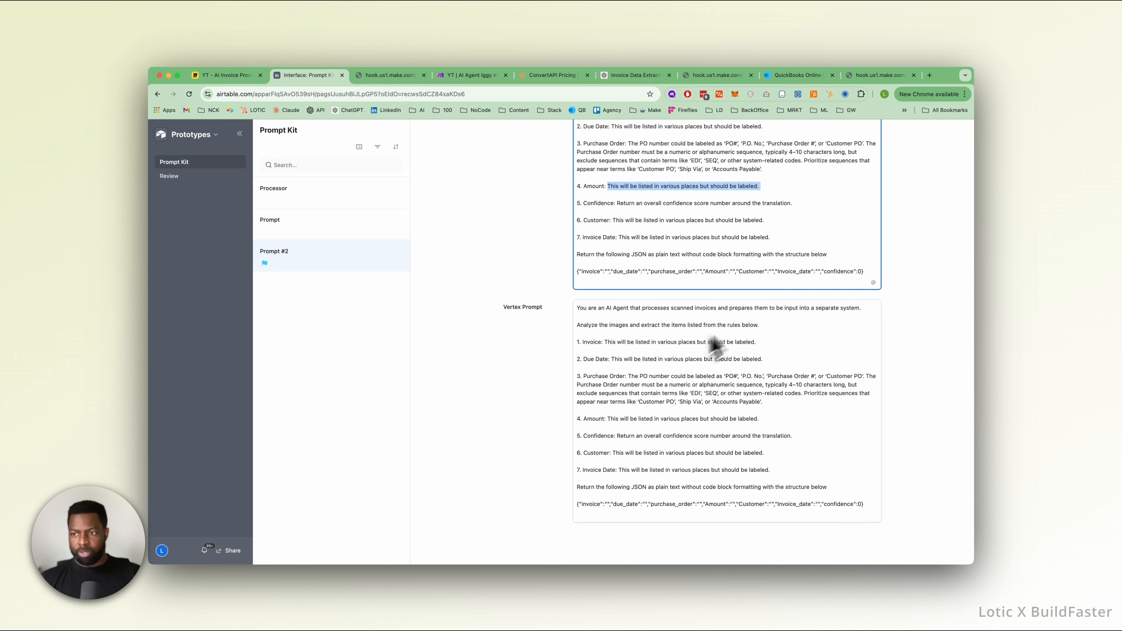
click(779, 186)
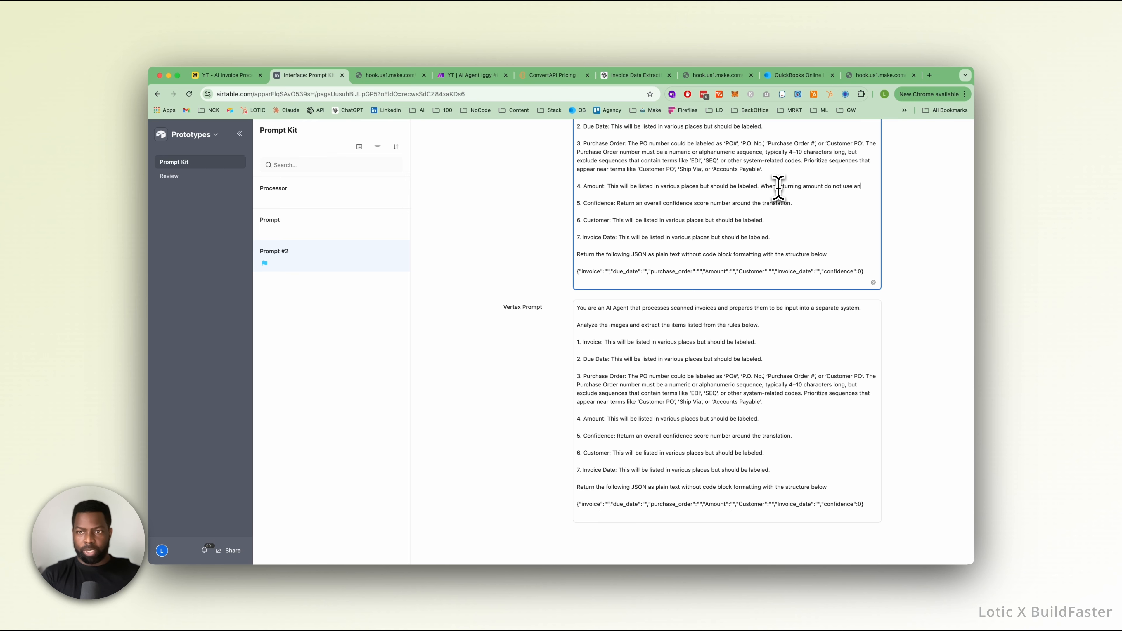
text(ousands separators including commas)
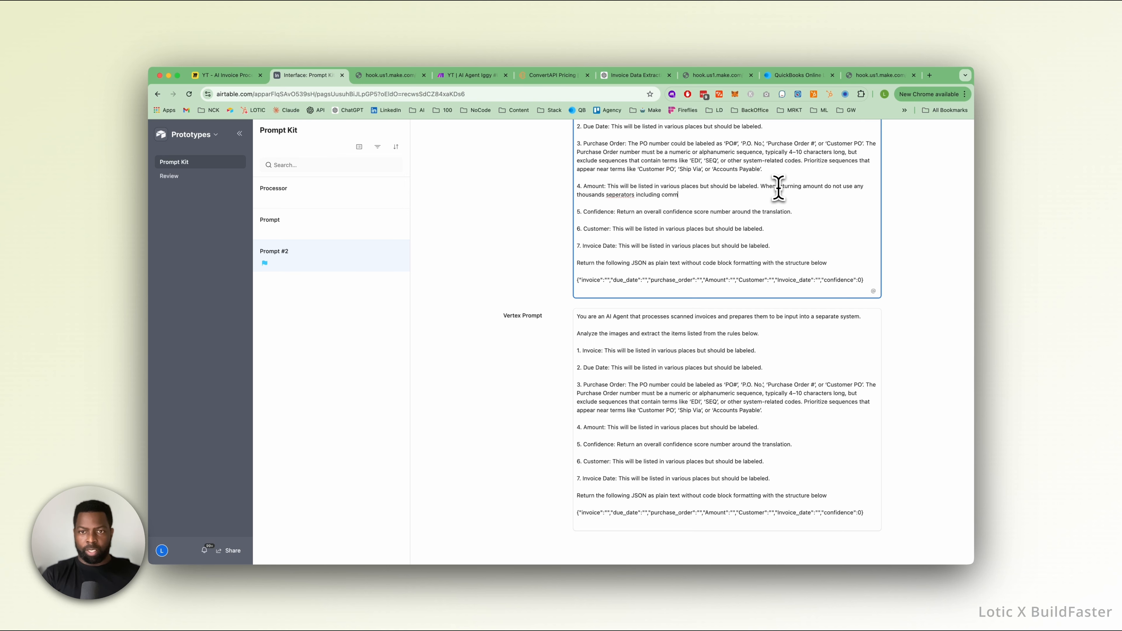
right_click(619, 195)
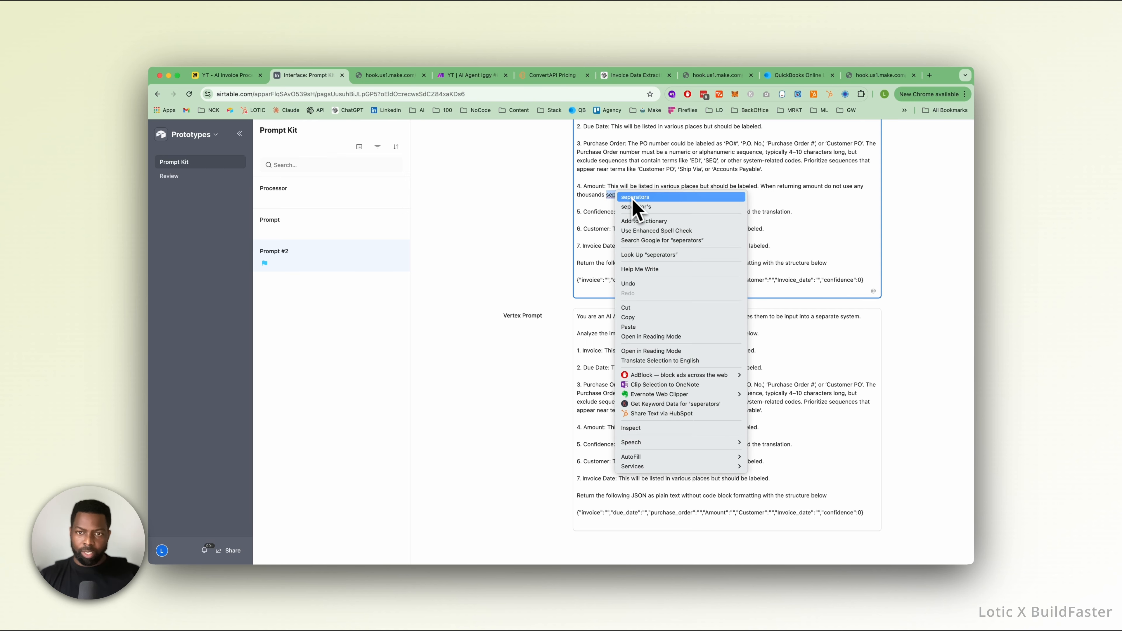
click(663, 199)
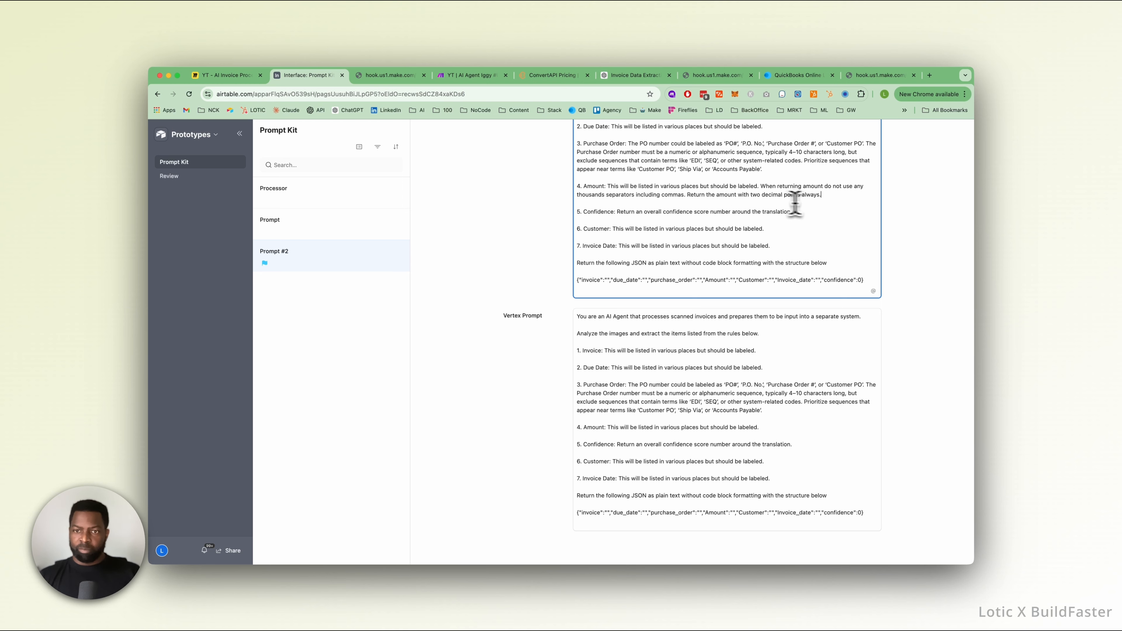
Copy the extended Amount rule from the OpenAI Prompt into the Vertex Prompt's Amount rule and check both prompts.
drag(820, 195, 615, 188)
key(super+c)
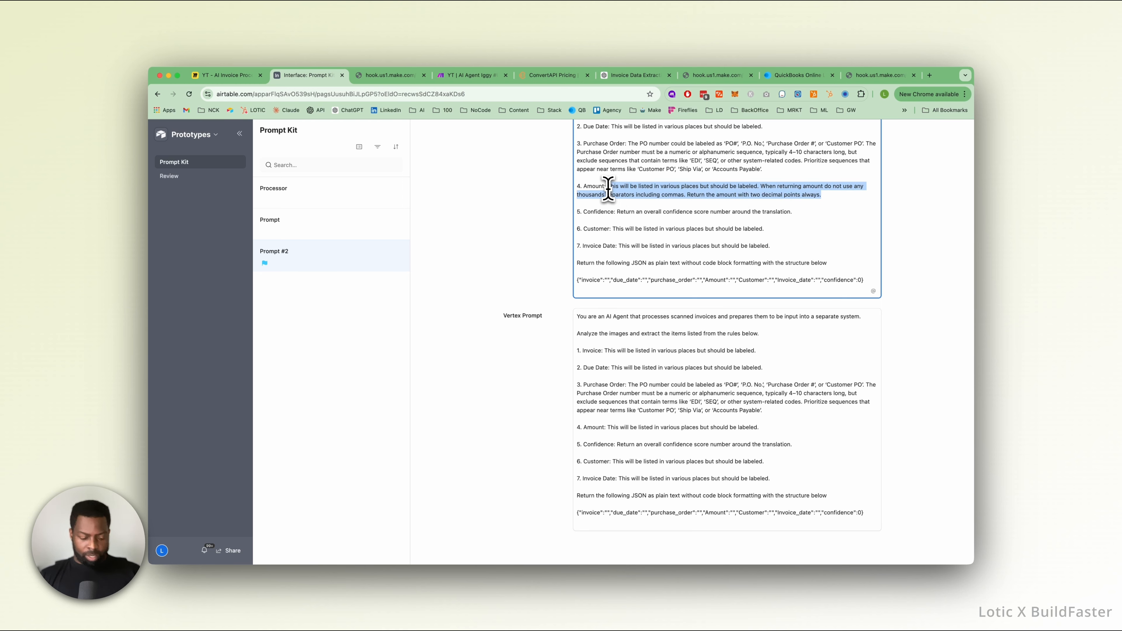
click(611, 428)
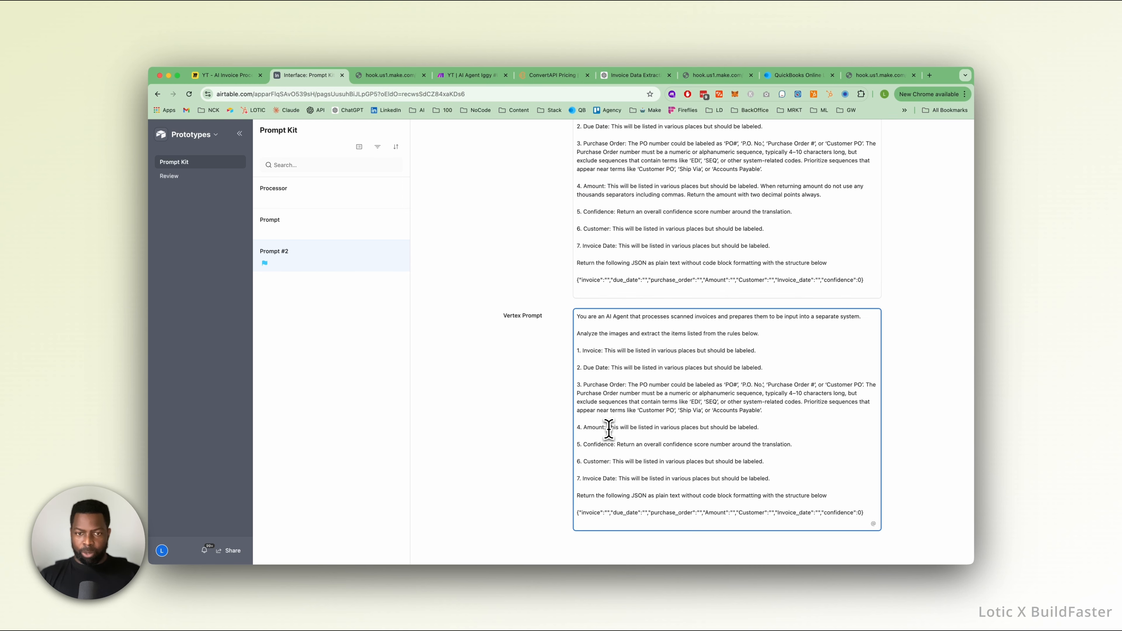
shift+click(759, 427)
key(super+v)
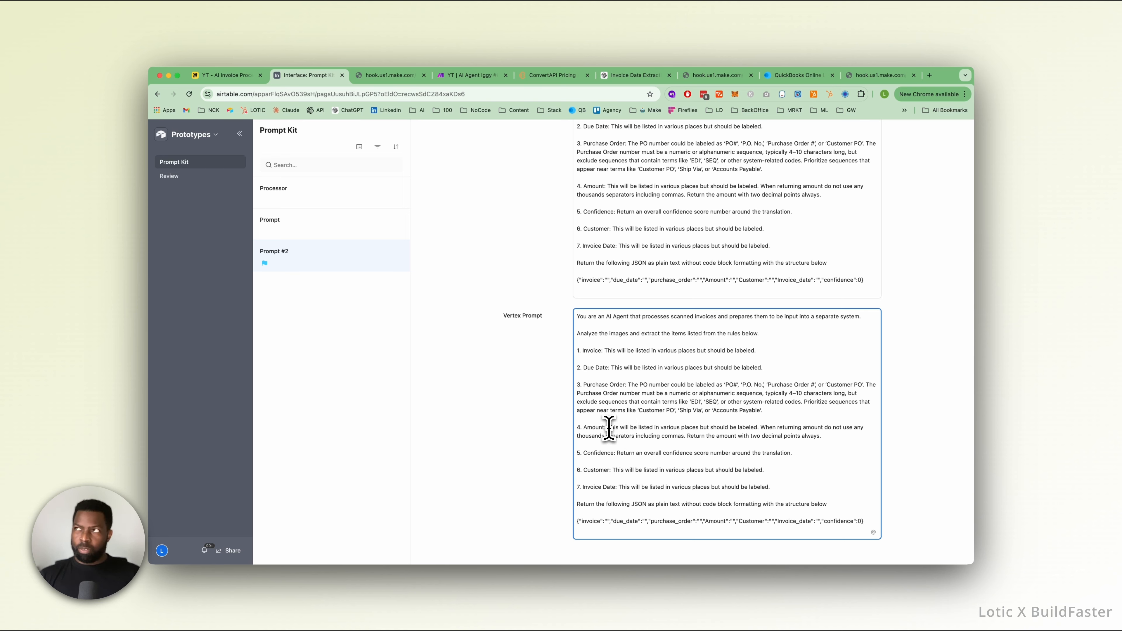
click(659, 377)
click(534, 242)
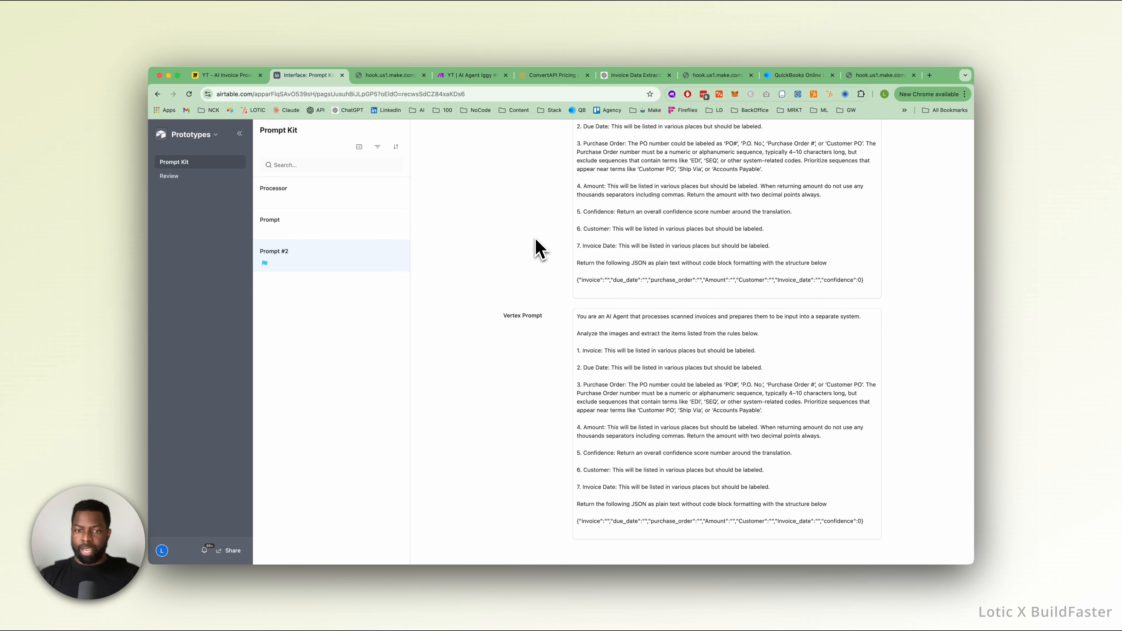
scroll(654, 285, up, 3)
scroll(656, 290, down, 3)
scroll(653, 292, up, 3)
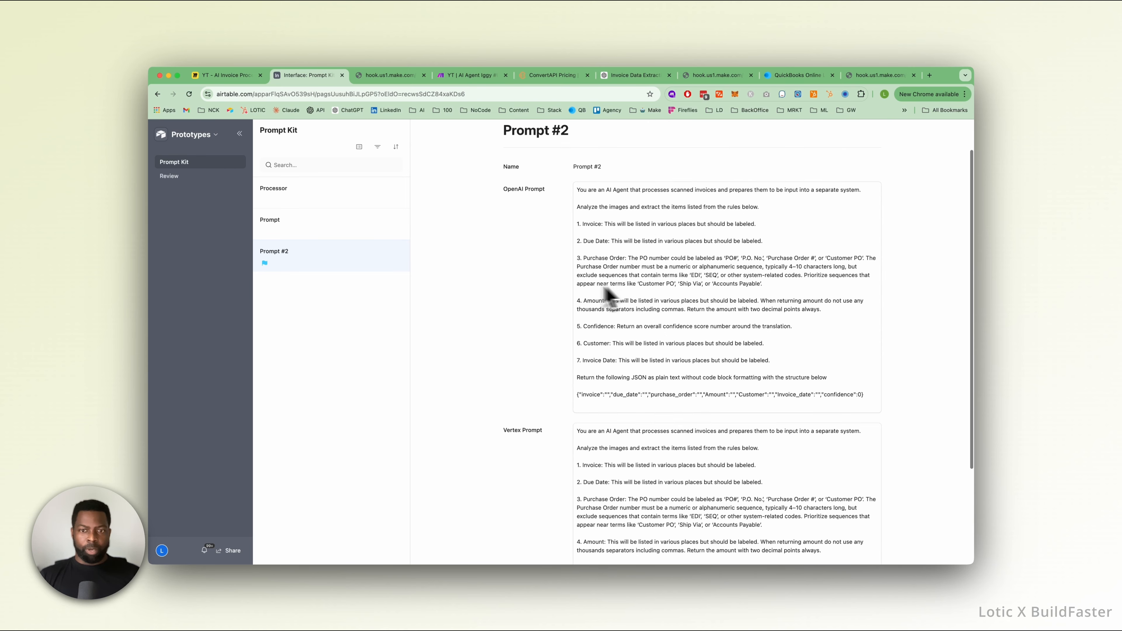
scroll(605, 291, down, 2)
scroll(618, 274, down, 2)
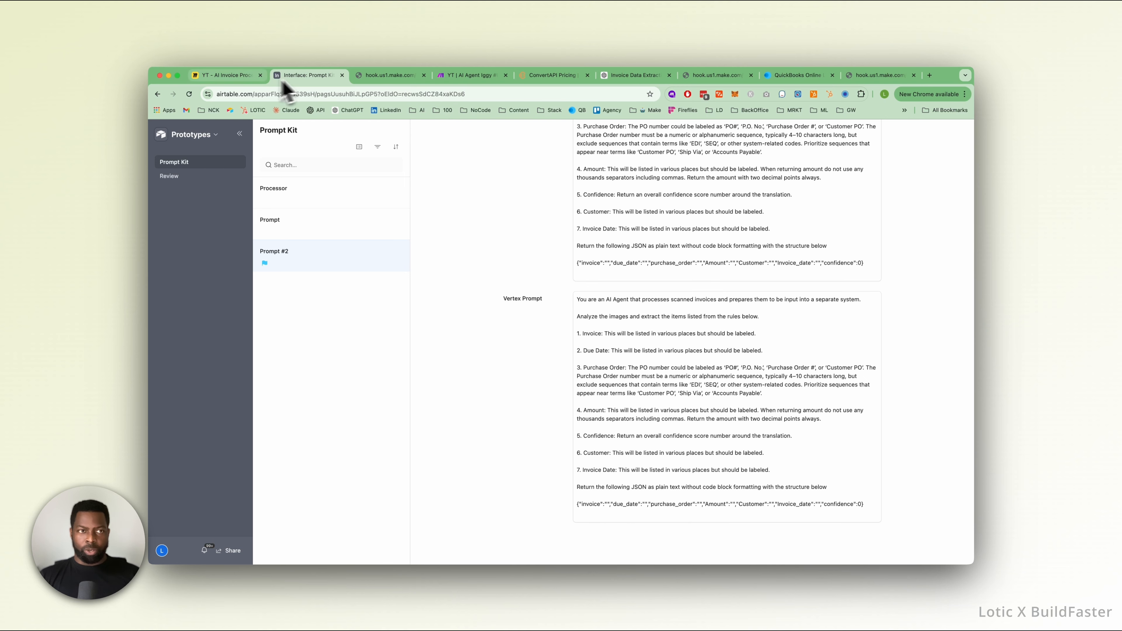
Return to the Inbound Invoices table, rerun processing for the first invoice in the Review view, and go back to the table.
click(214, 137)
click(212, 175)
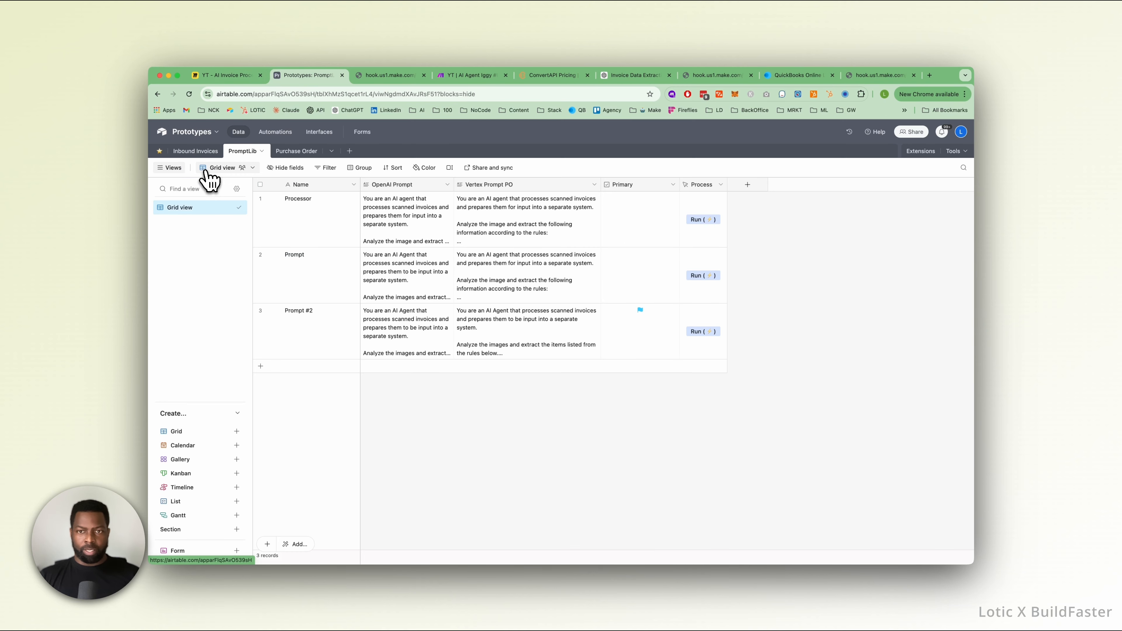
click(206, 152)
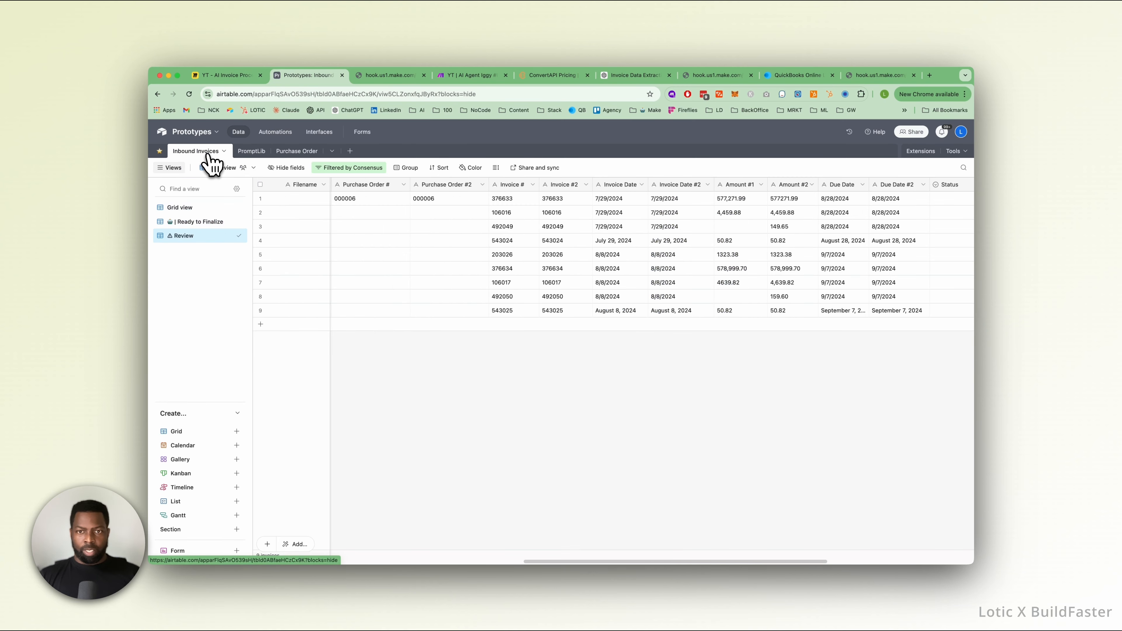
scroll(771, 210, right, 8)
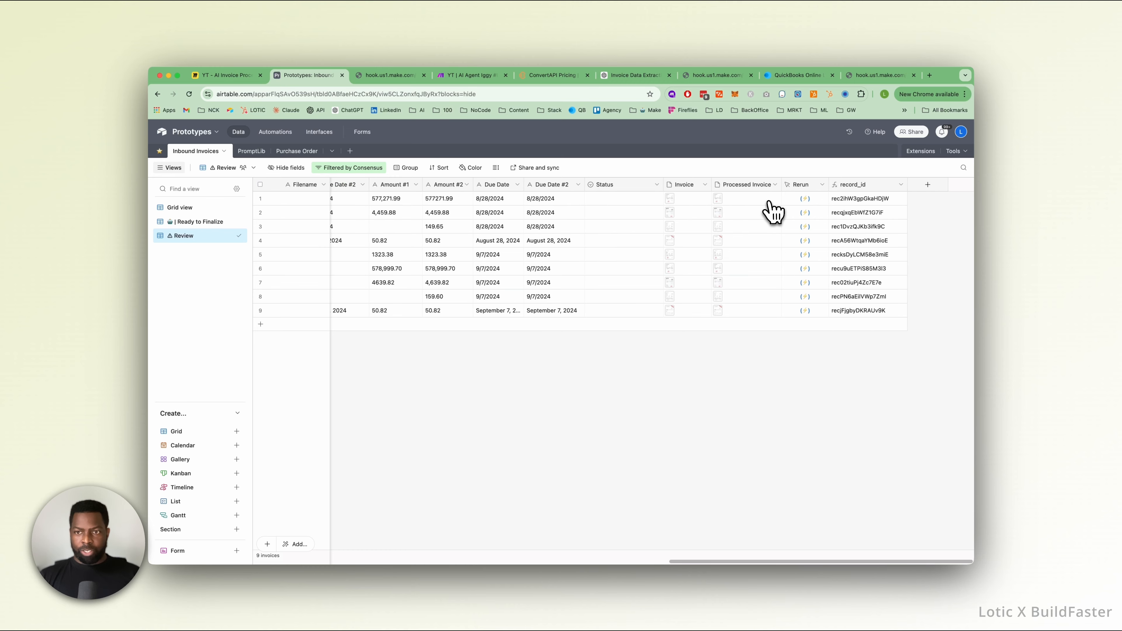
click(795, 200)
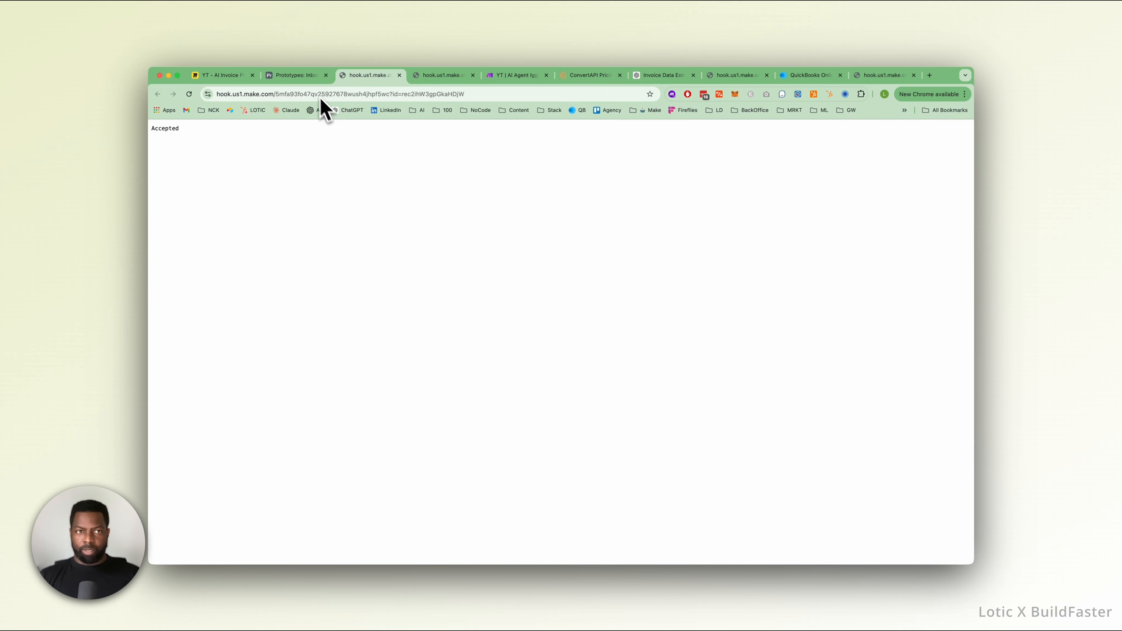
click(304, 76)
Check the Review view's filter, and inspect the rerun invoice's amounts, match columns and Consensus value in the Grid view.
scroll(705, 213, left, 5)
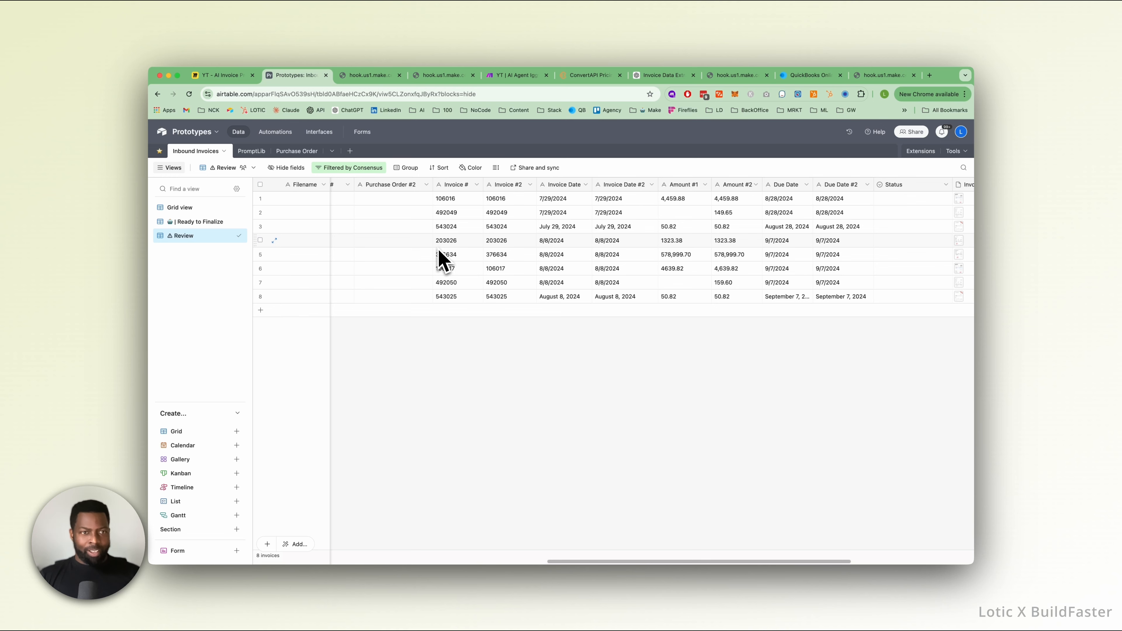
click(357, 170)
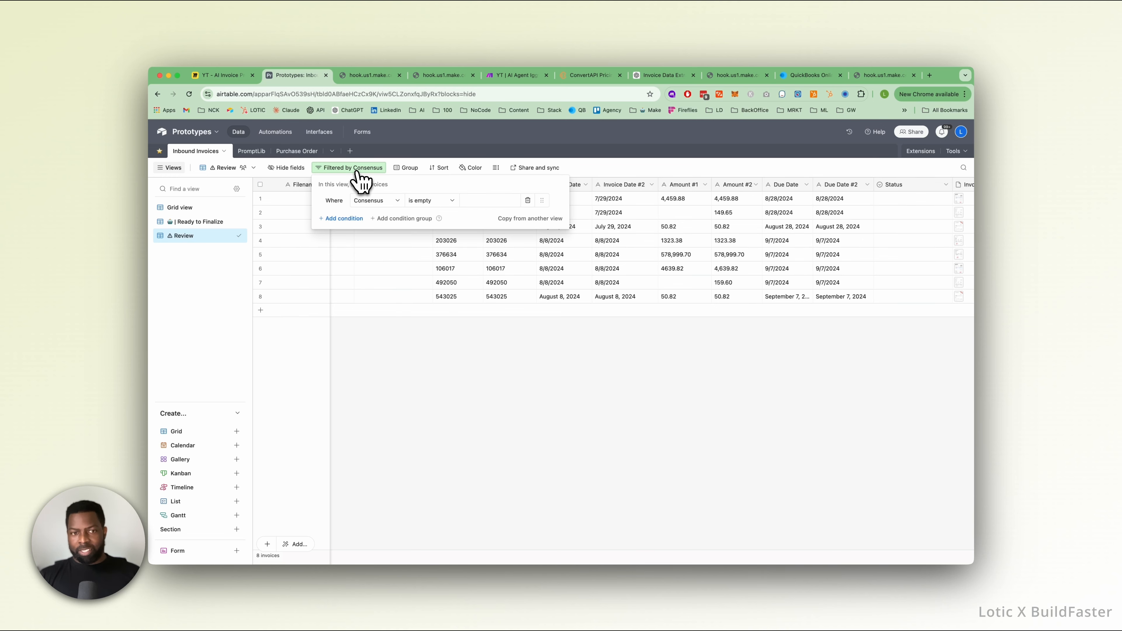
click(190, 209)
scroll(493, 235, left, 3)
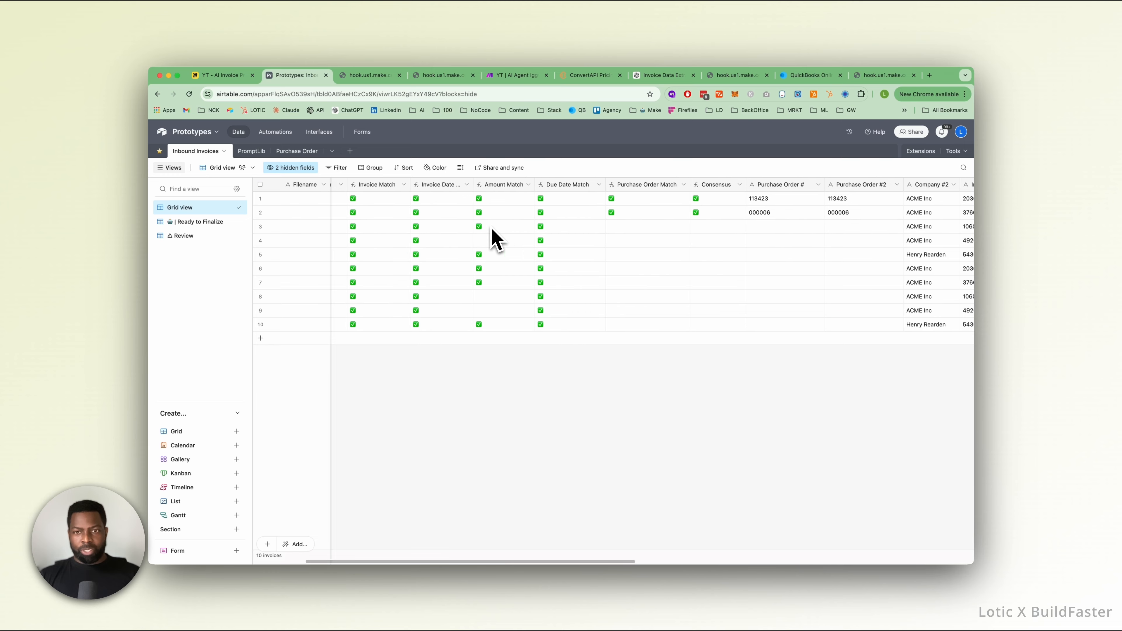
scroll(492, 229, right, 10)
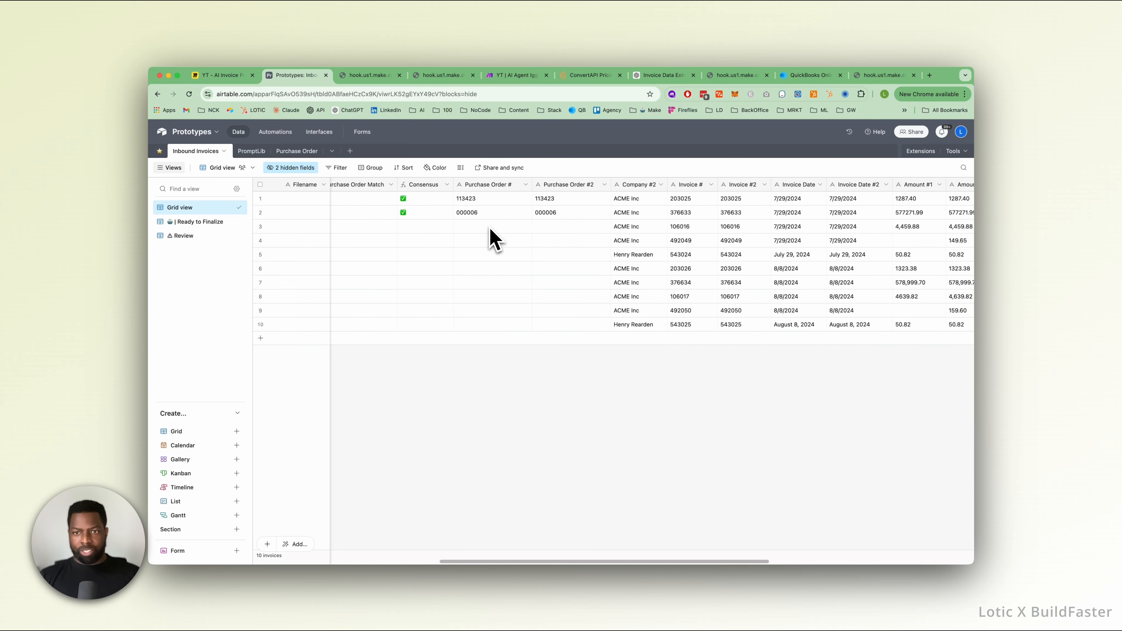
scroll(490, 238, right, 2)
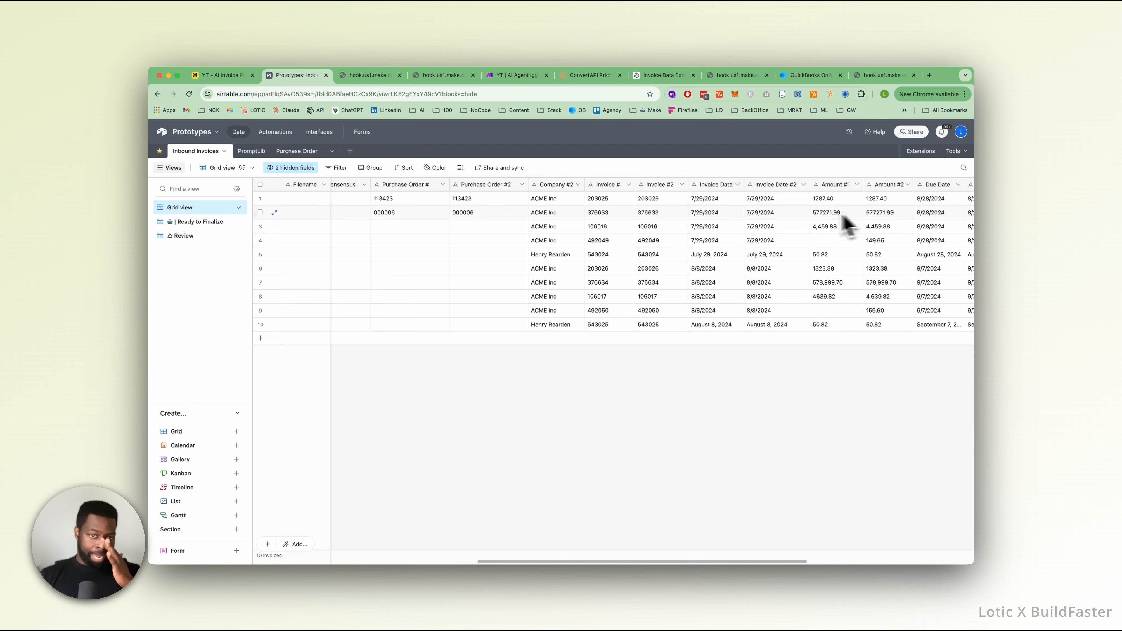
scroll(846, 221, left, 10)
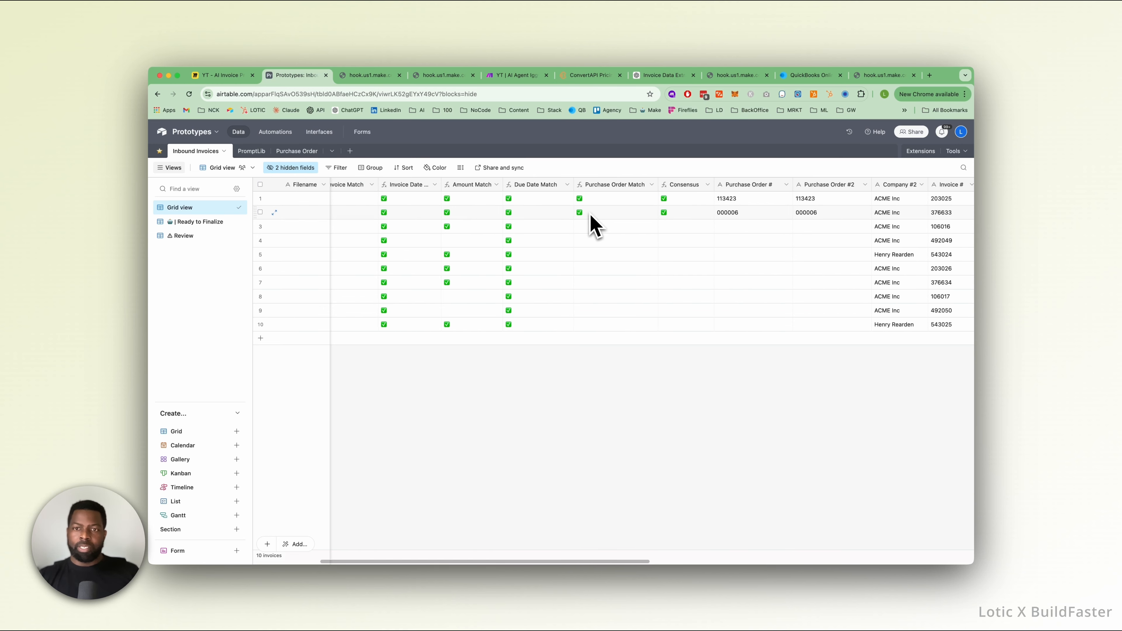
click(681, 217)
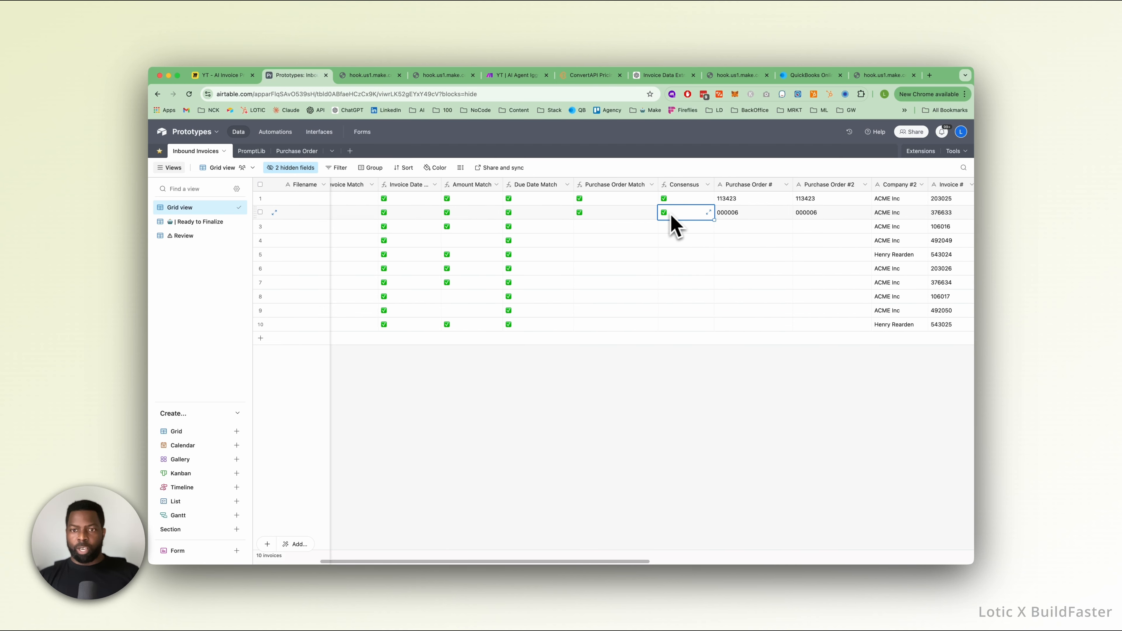
drag(657, 184, 656, 185)
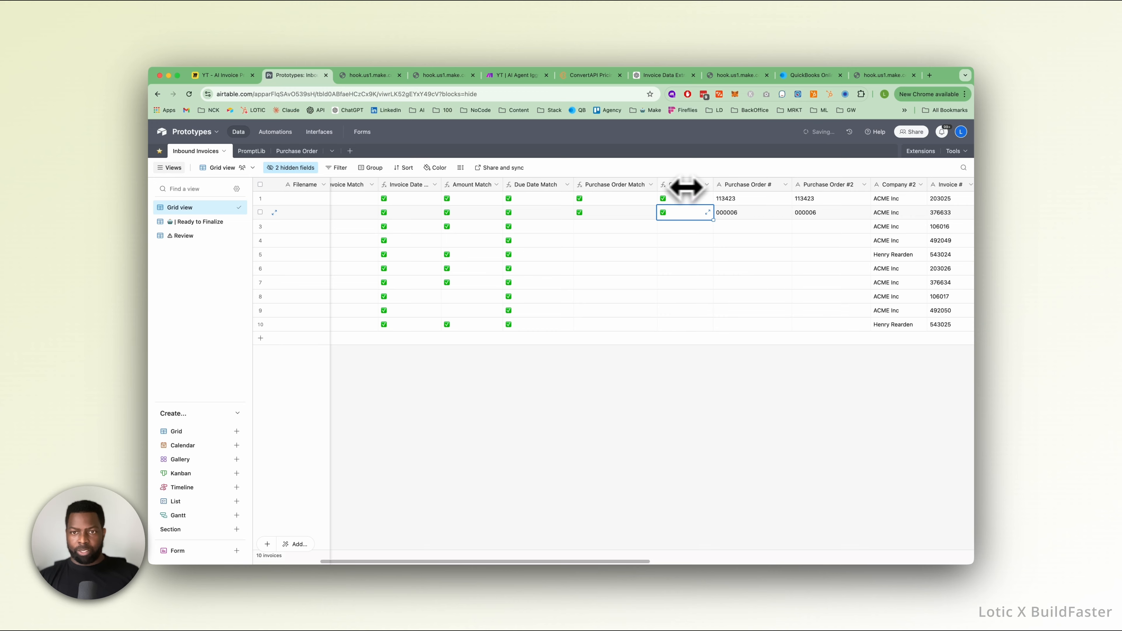
Inspect the Consensus field's formula without changing it and compare it with the match columns in the Grid view.
click(707, 184)
click(685, 206)
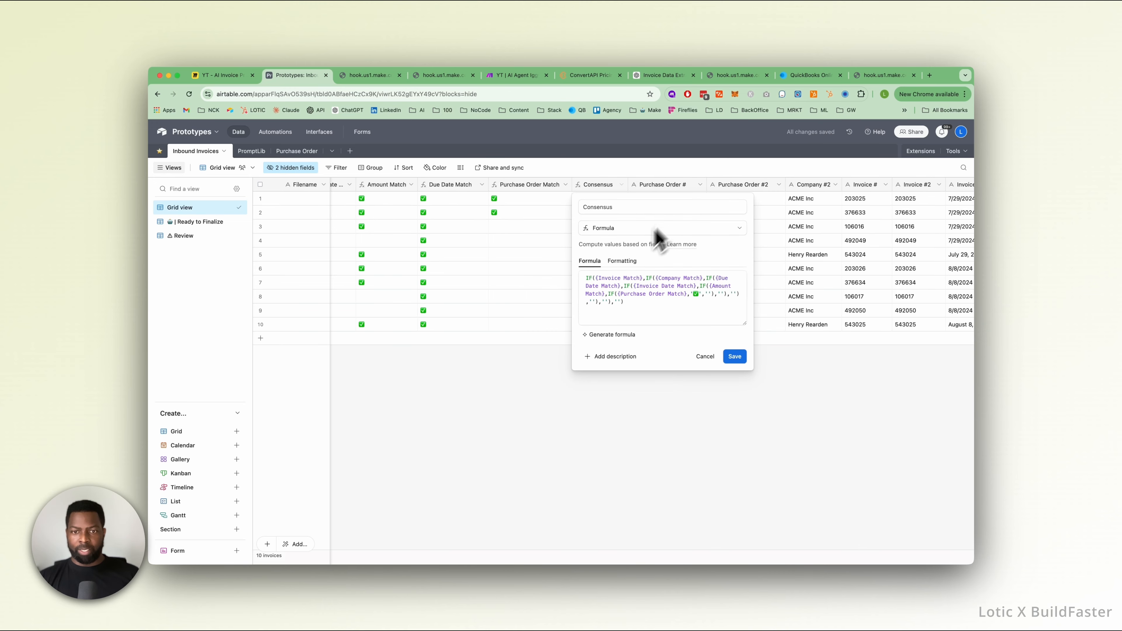
triple_click(646, 292)
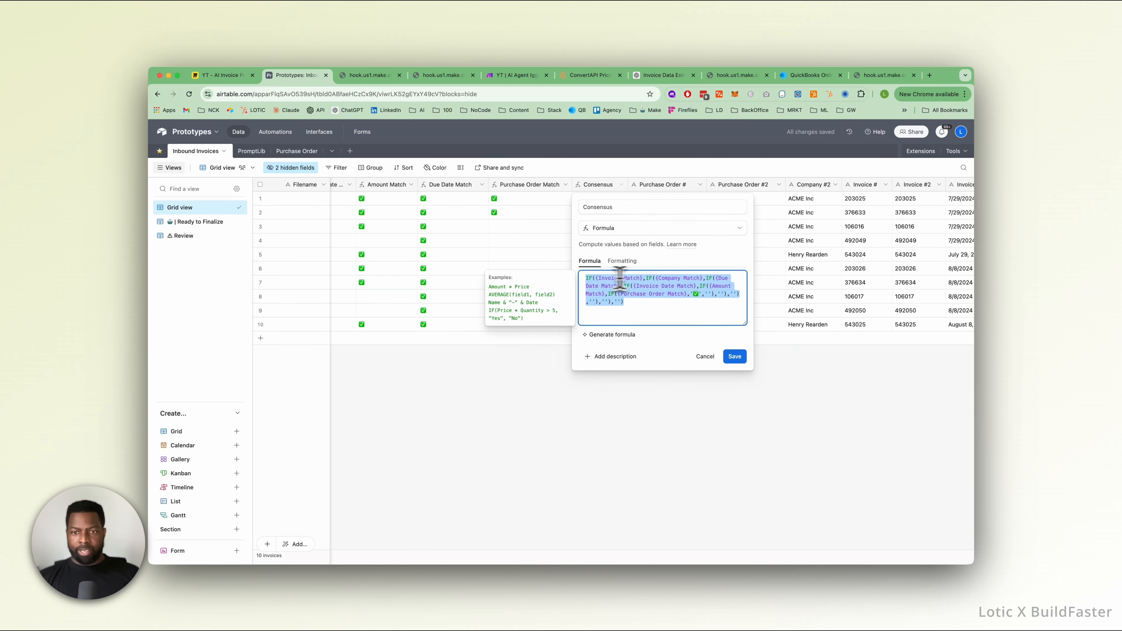
click(659, 312)
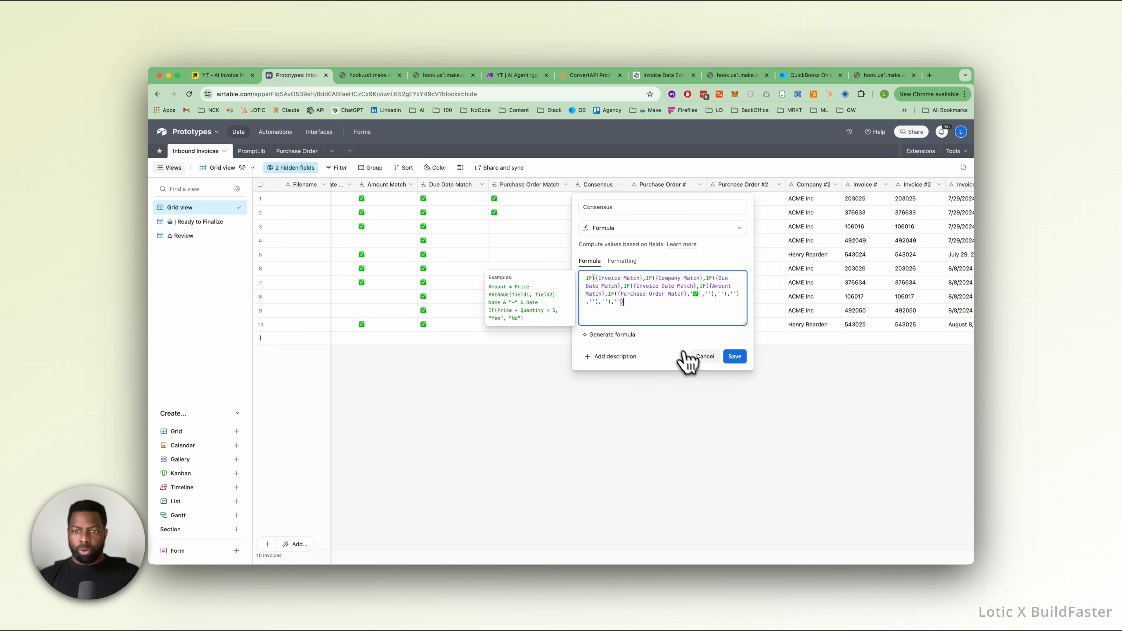
click(702, 356)
scroll(534, 225, left, 10)
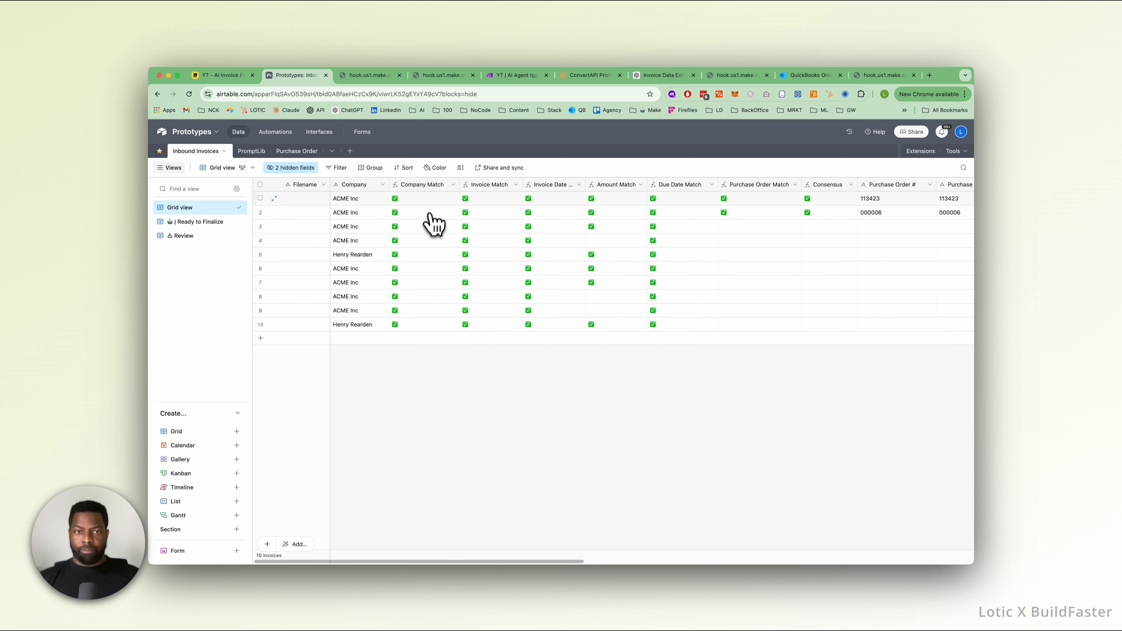
scroll(697, 217, right, 3)
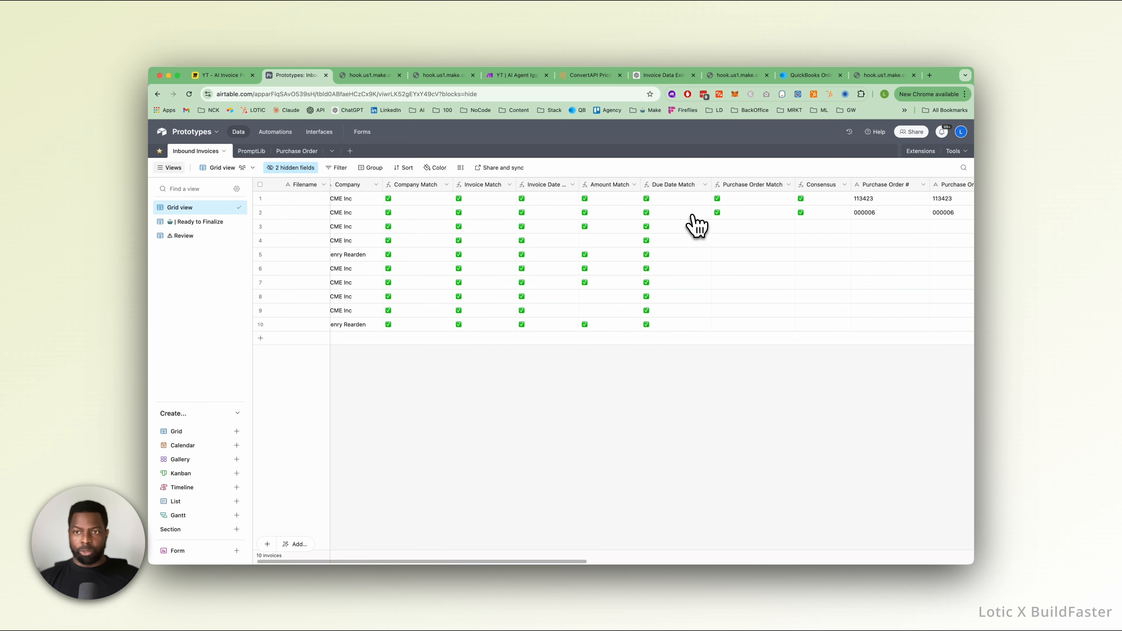
Review the invoices in the Ready to Finalize view, checking their purchase order, amount, due date and consensus fields.
click(212, 226)
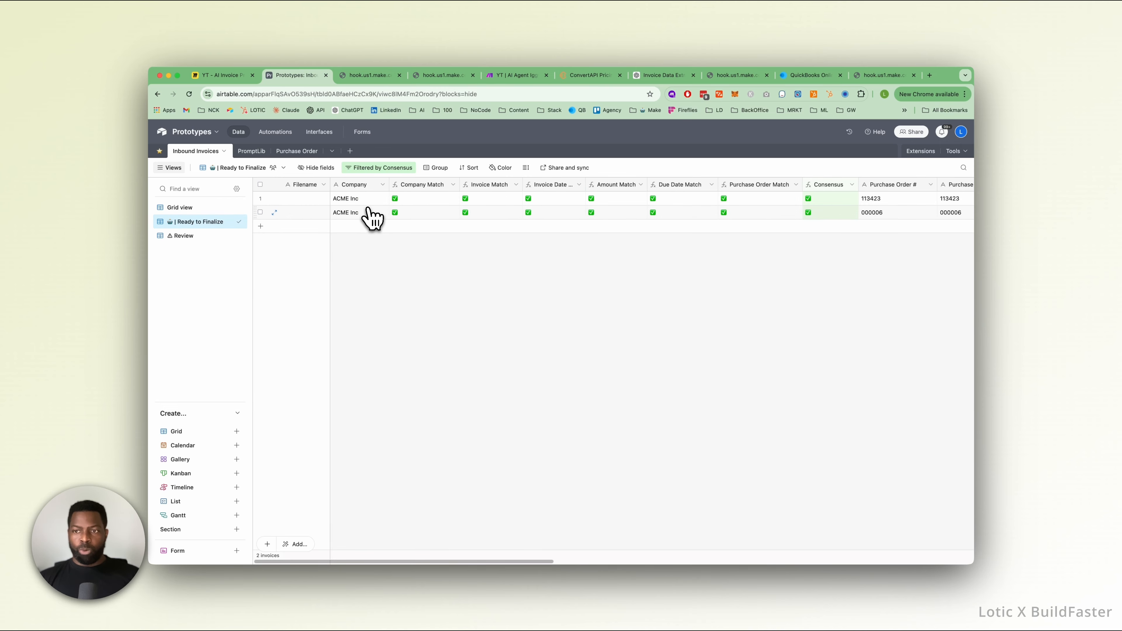
scroll(367, 217, right, 10)
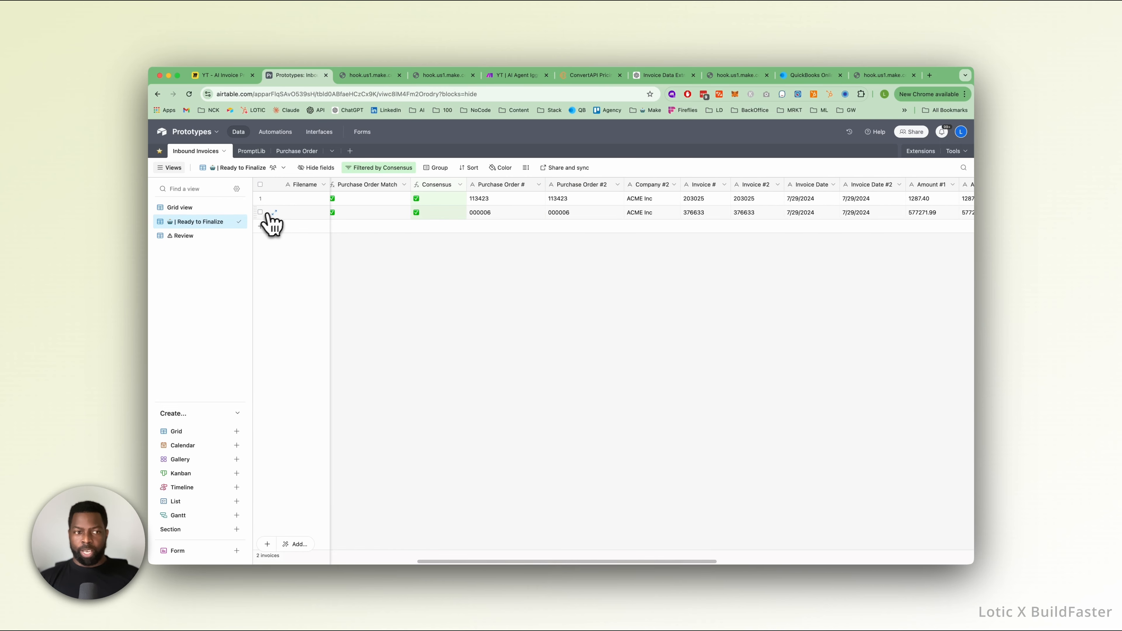
scroll(387, 215, right, 15)
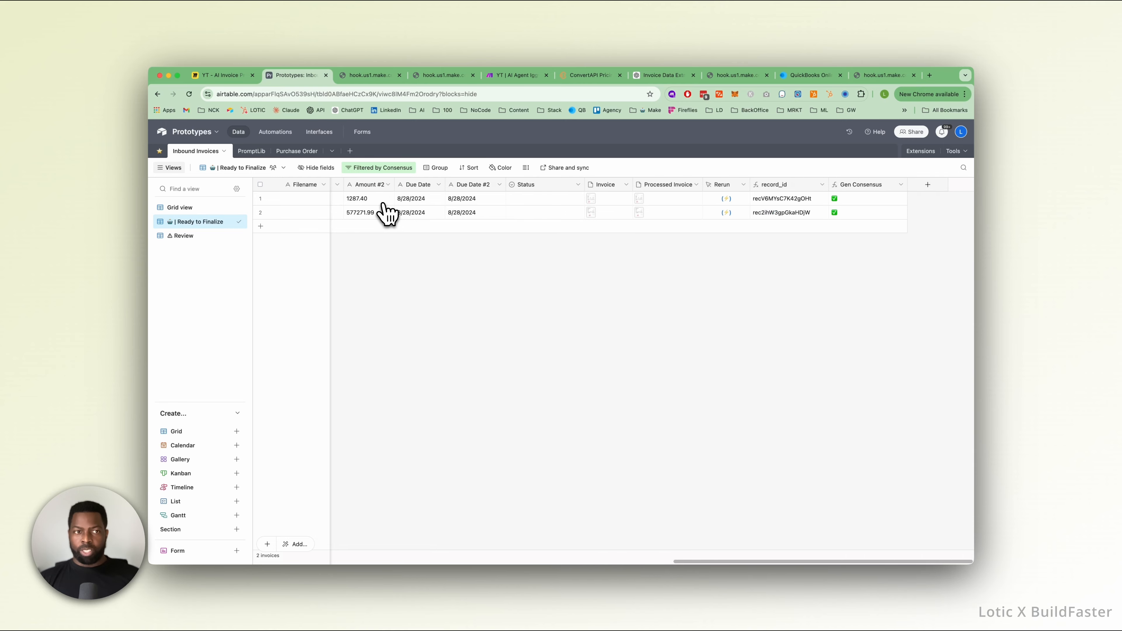
scroll(380, 213, left, 20)
Switch to the Make scenario and examine the lower router branch, including the settings of its first Airtable module.
click(516, 76)
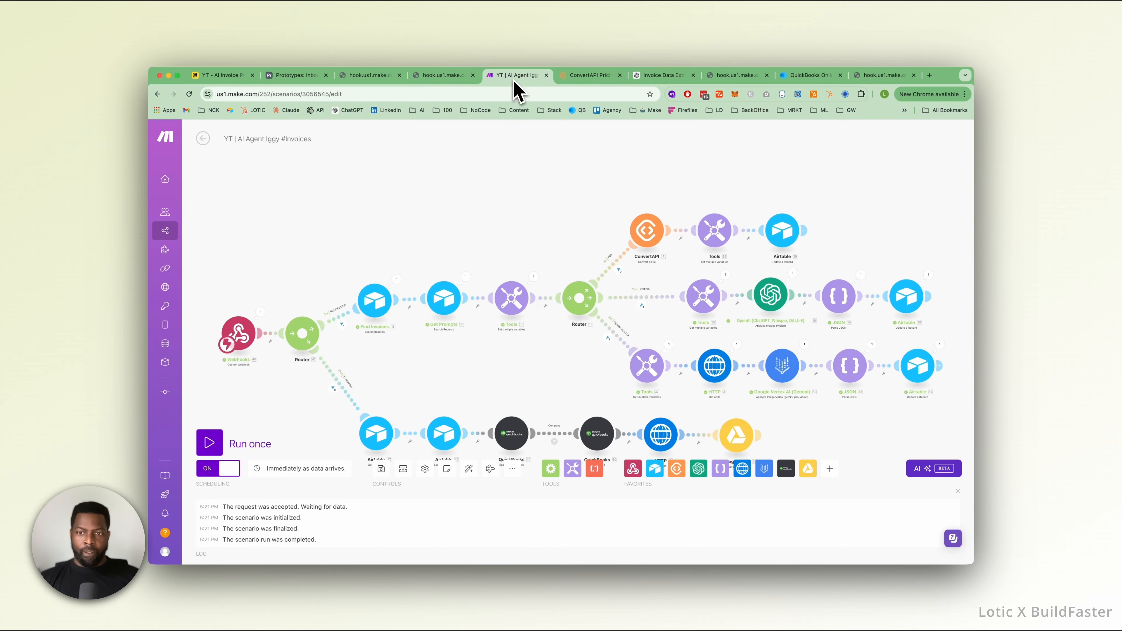
drag(453, 350, 448, 240)
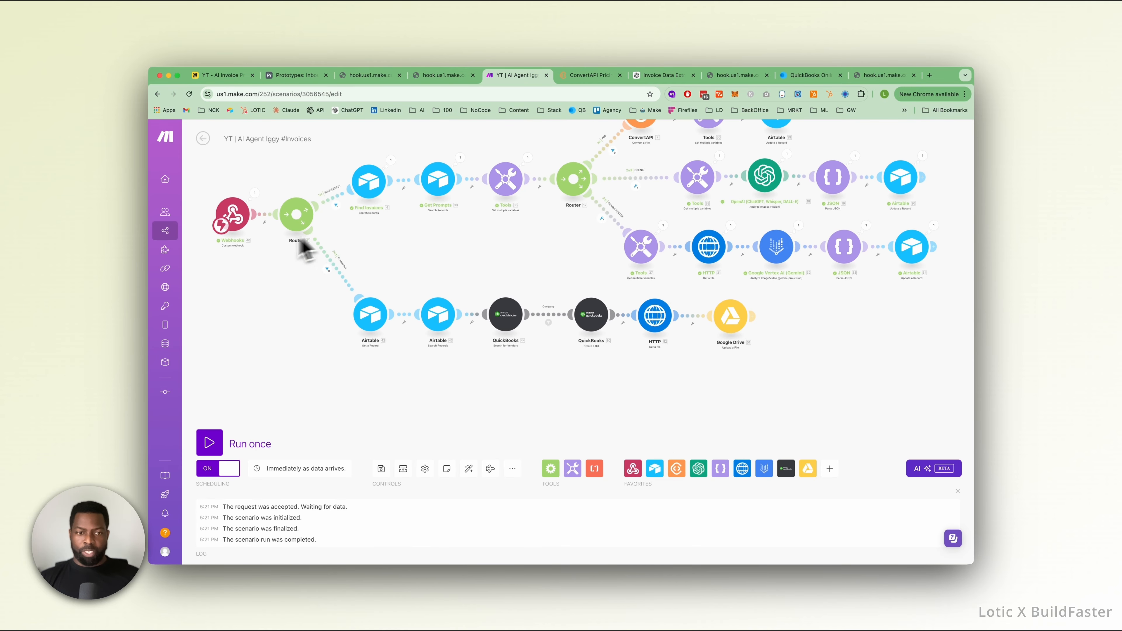
click(255, 194)
click(249, 196)
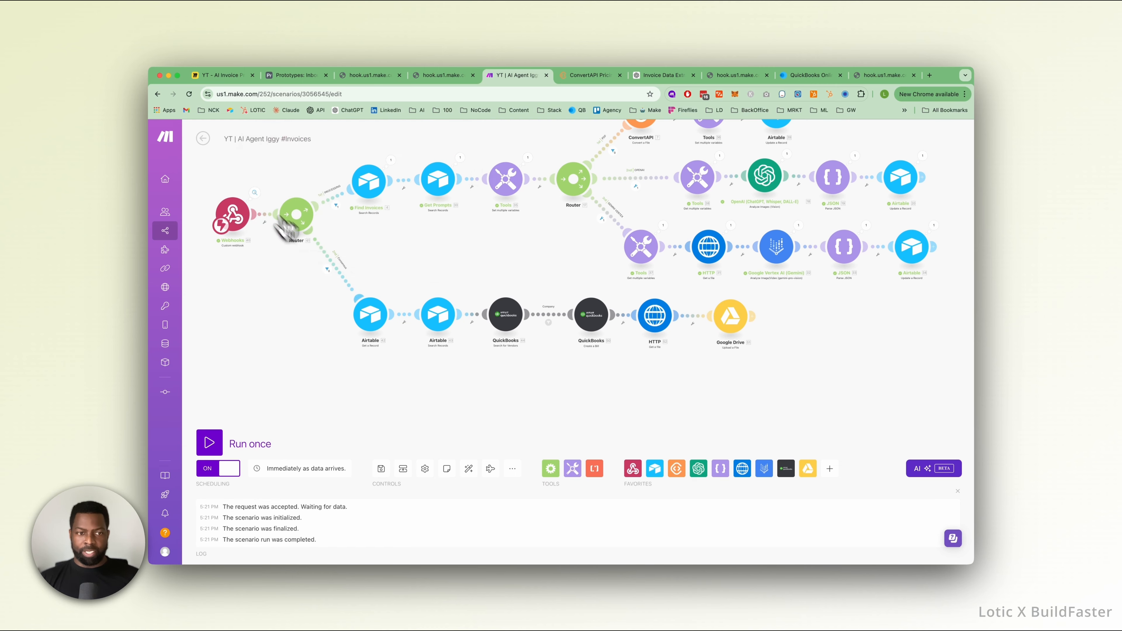
click(337, 271)
click(309, 335)
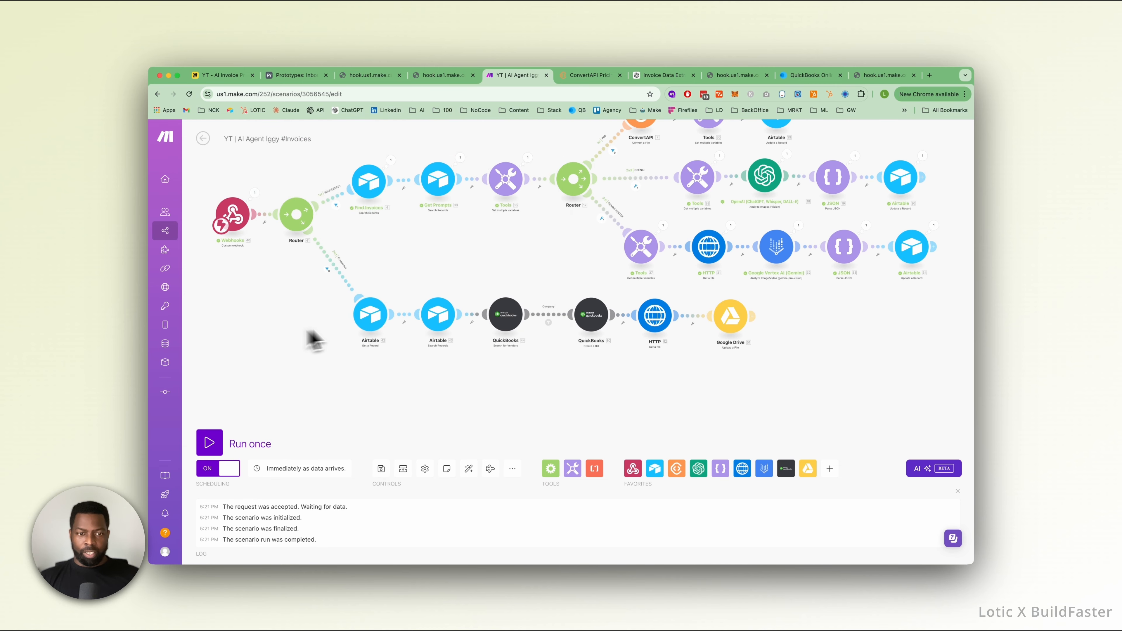
click(371, 318)
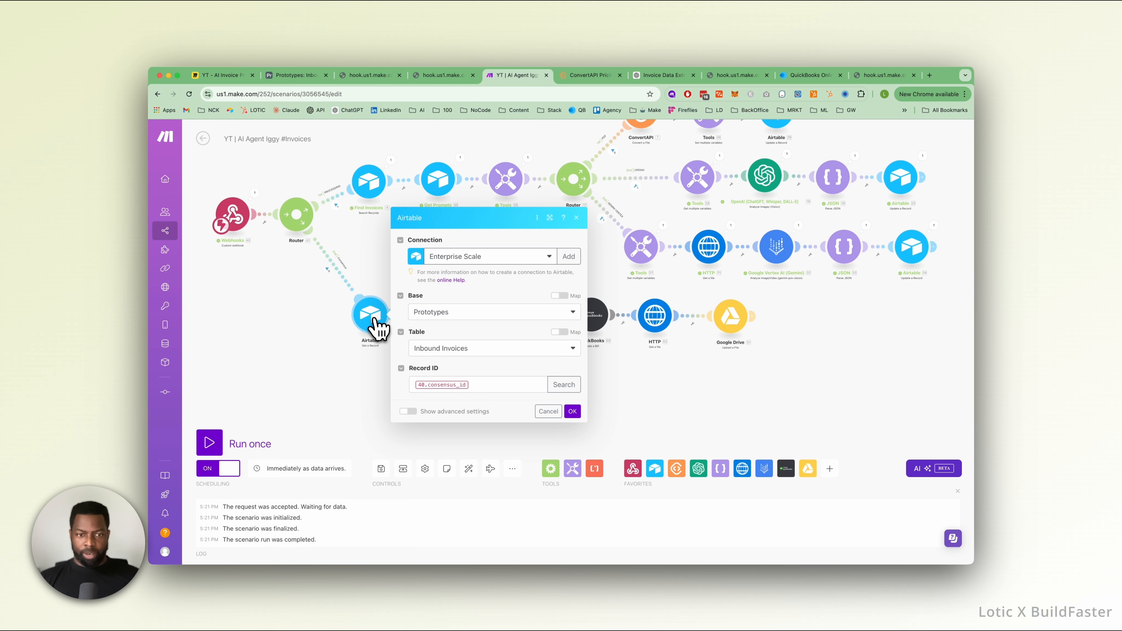
click(349, 378)
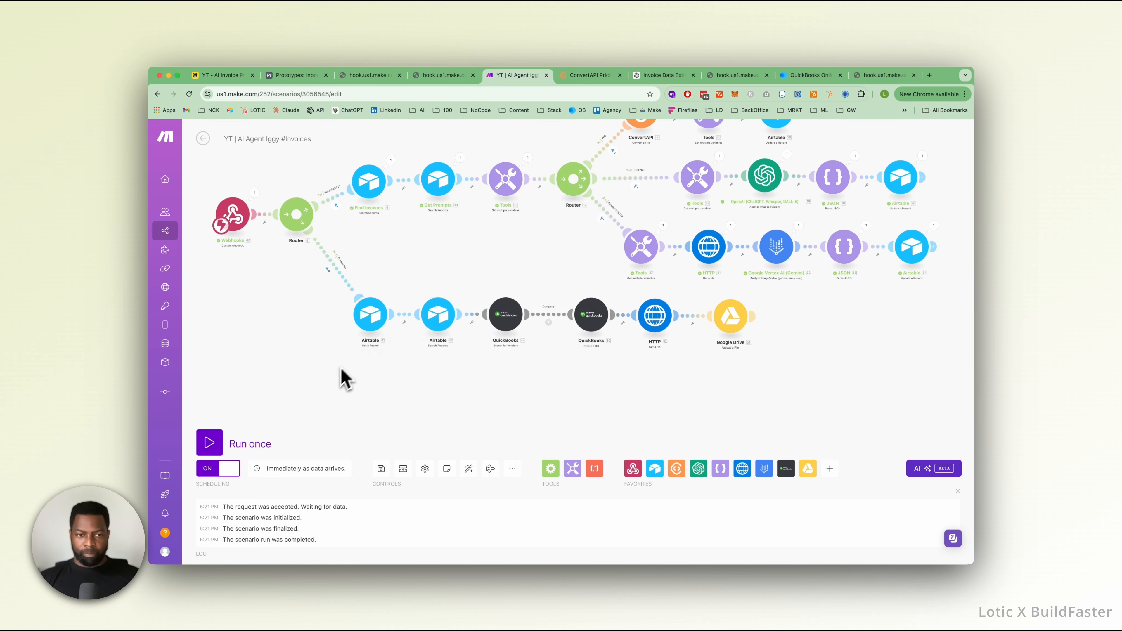
Examine the Airtable module that searches purchase orders by number, and look at the Purchase Order table in Airtable.
click(447, 314)
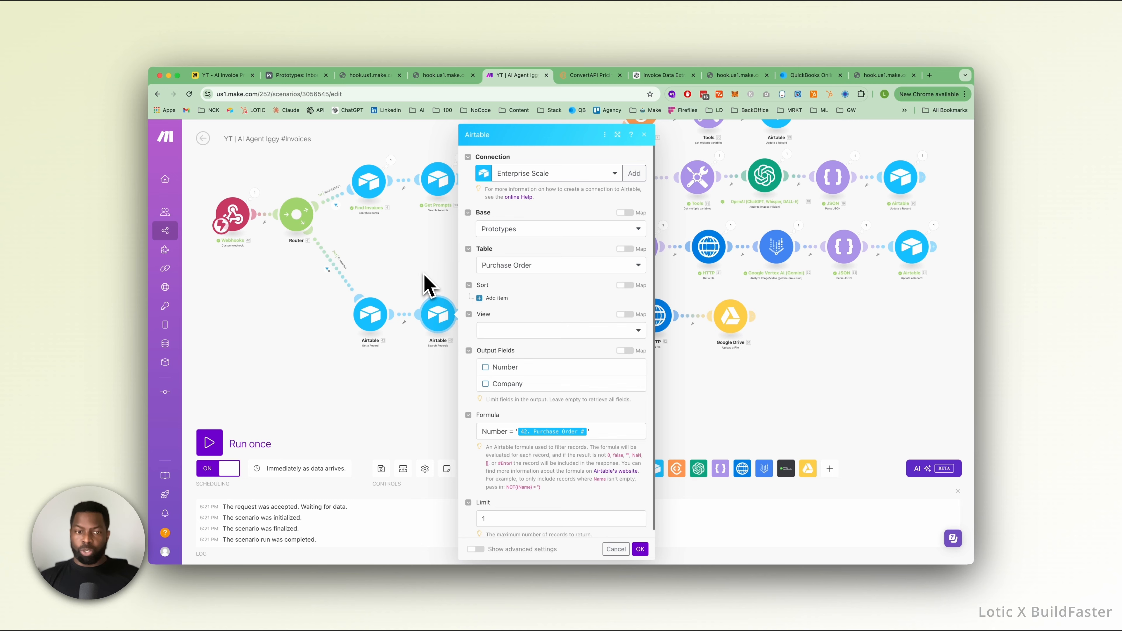
click(425, 290)
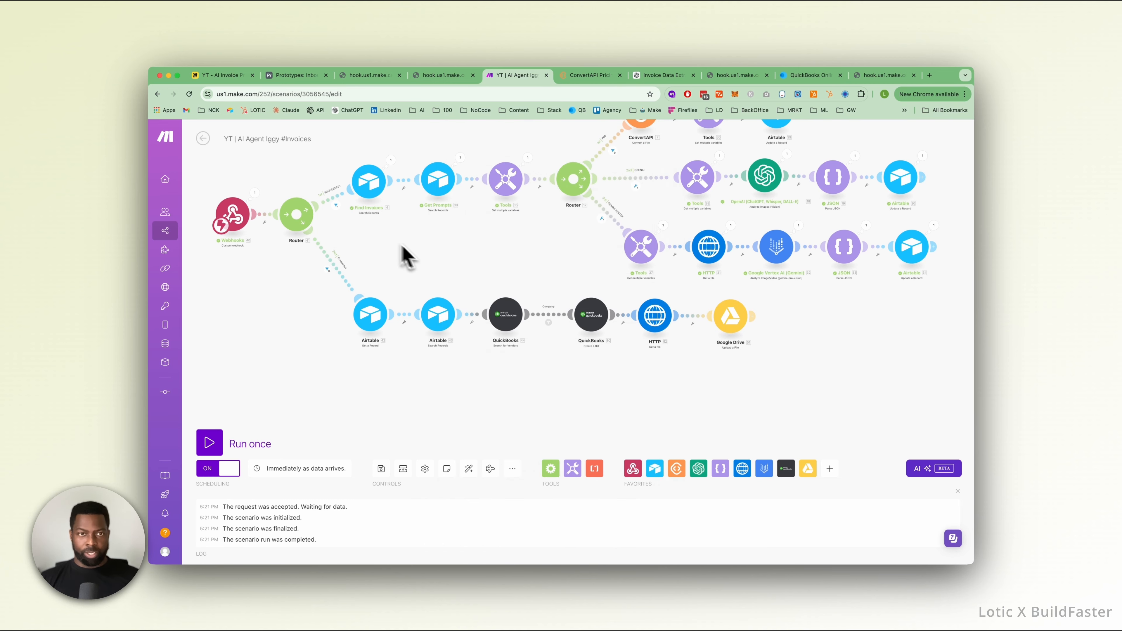
click(292, 76)
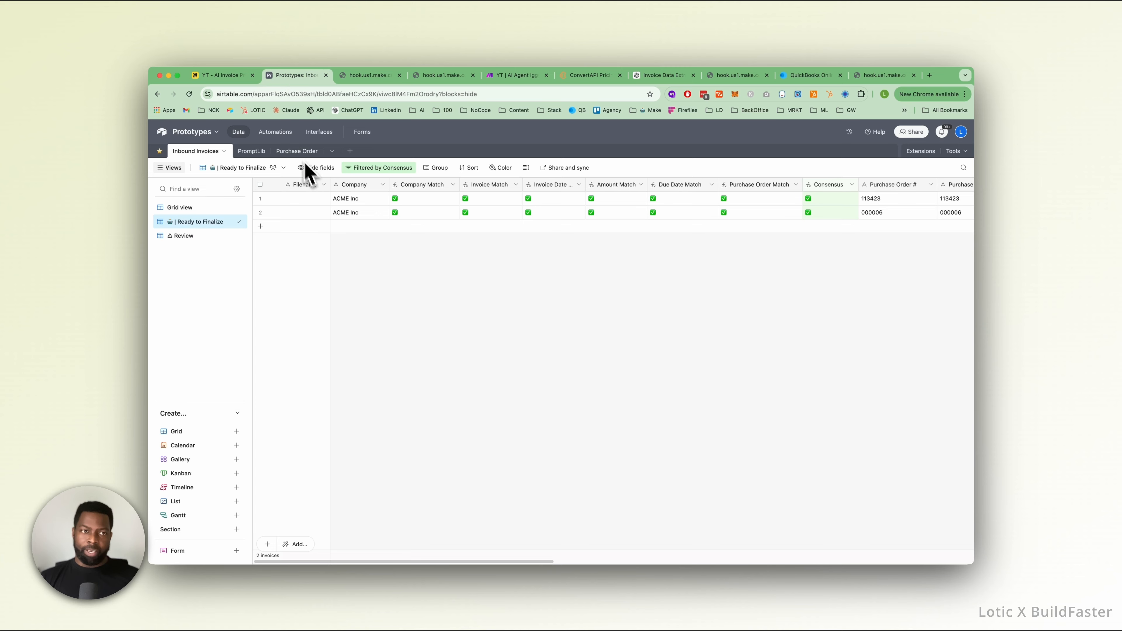
click(296, 151)
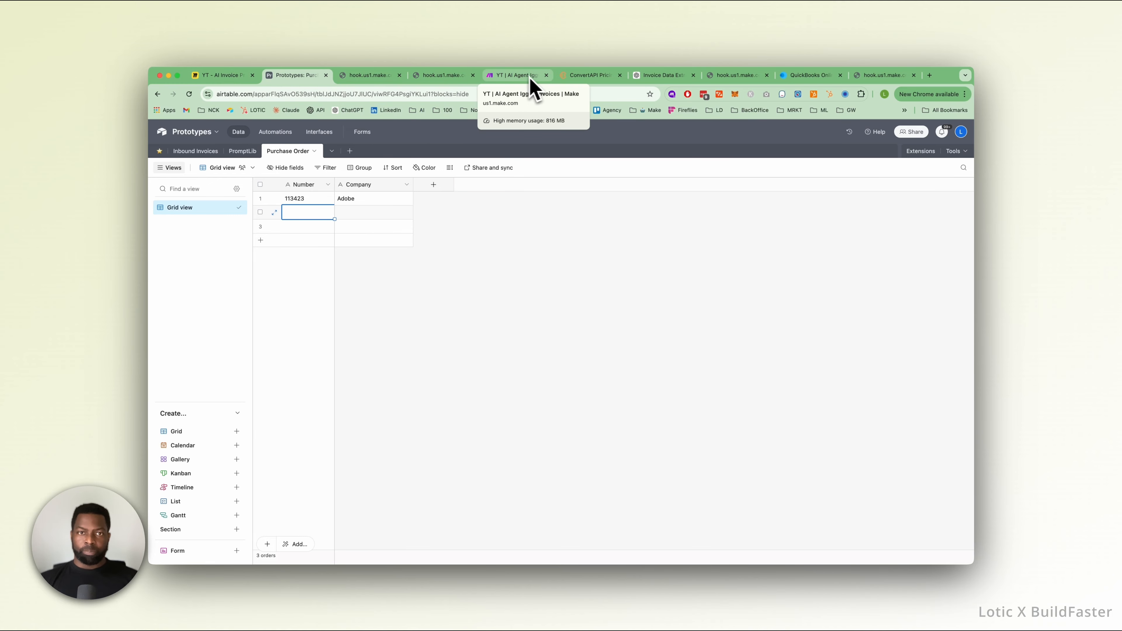
Back in the Make scenario, inspect the Company filter between the QuickBooks modules and the settings of the bill creation module.
click(506, 78)
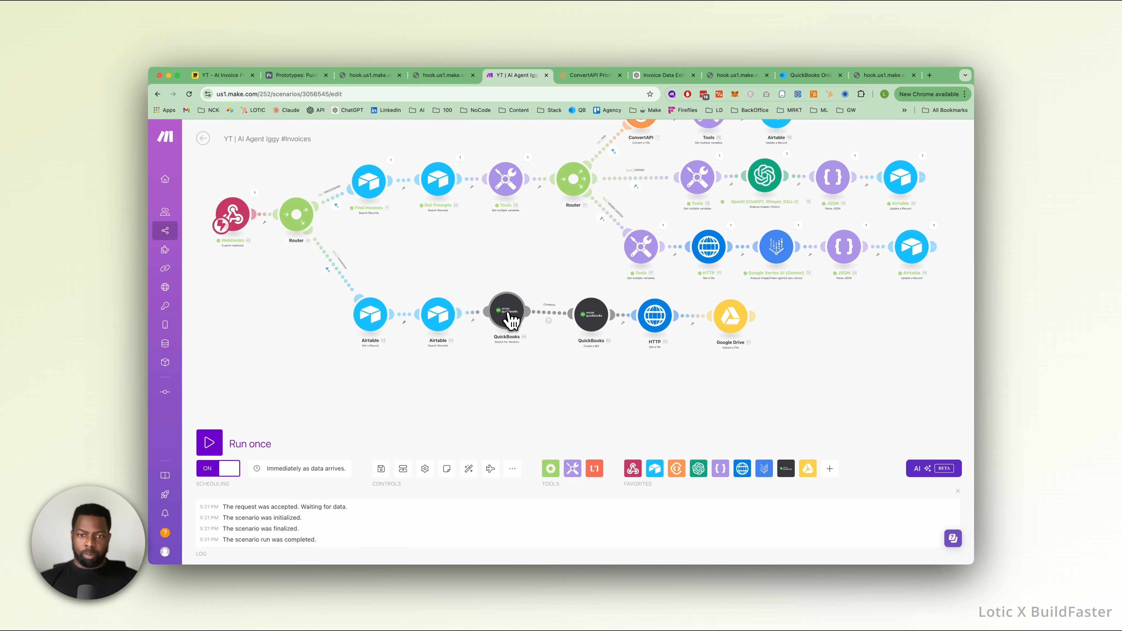
drag(577, 313, 574, 313)
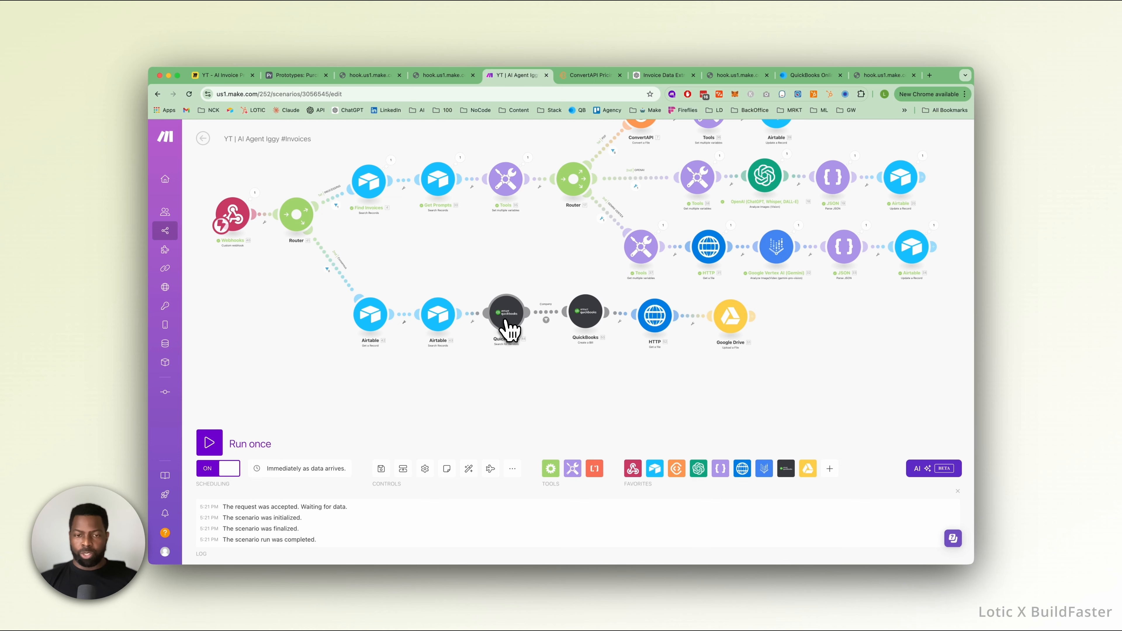
click(546, 315)
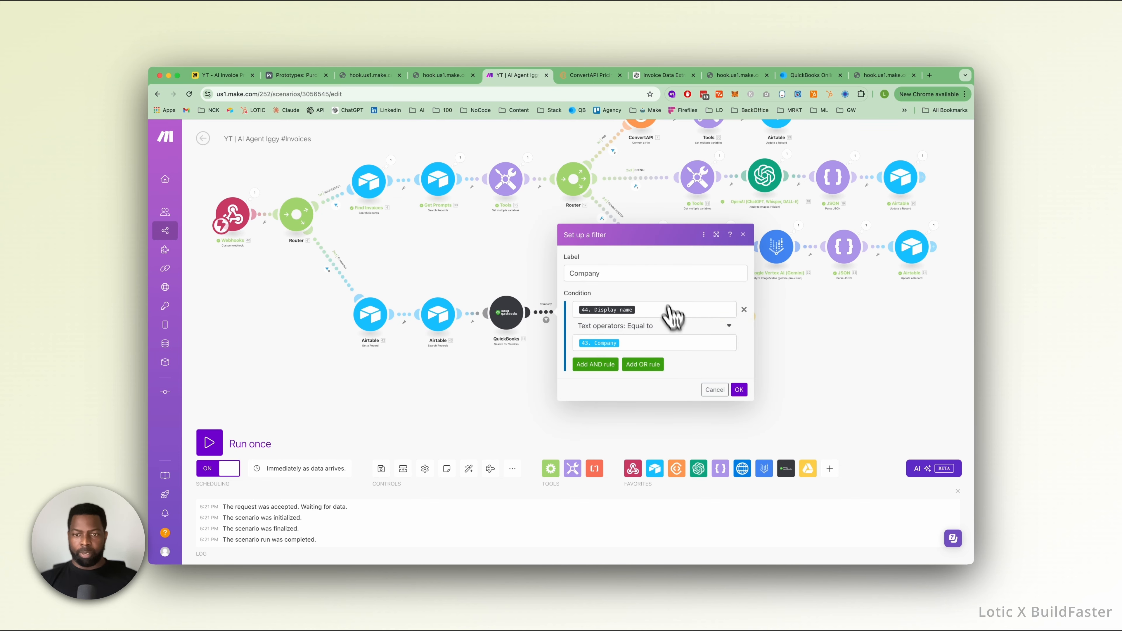
click(743, 234)
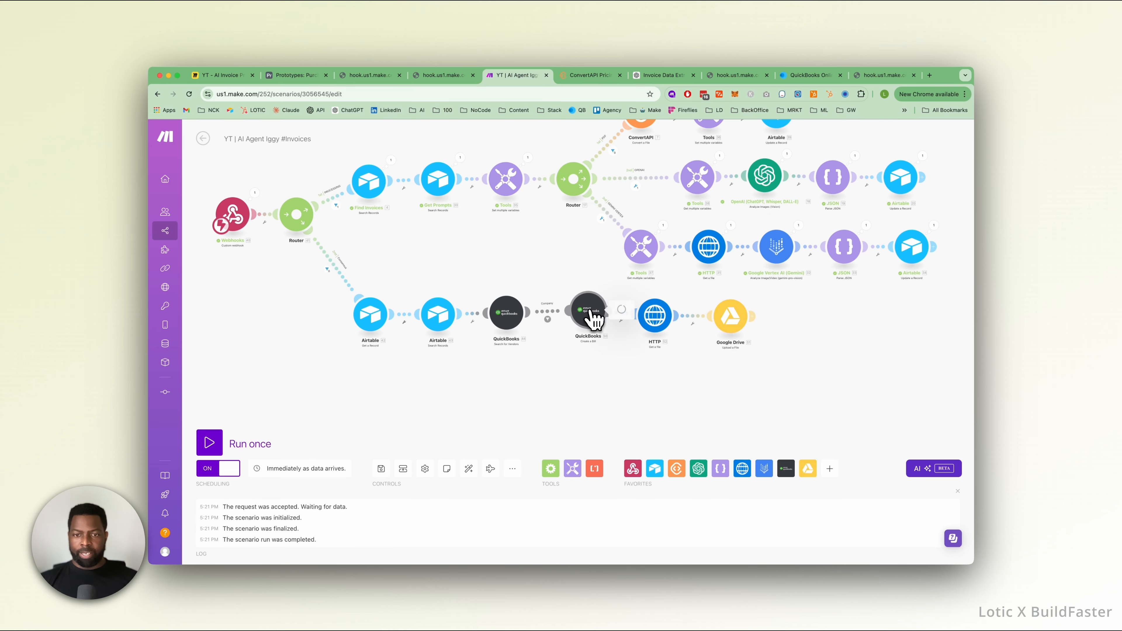
click(591, 319)
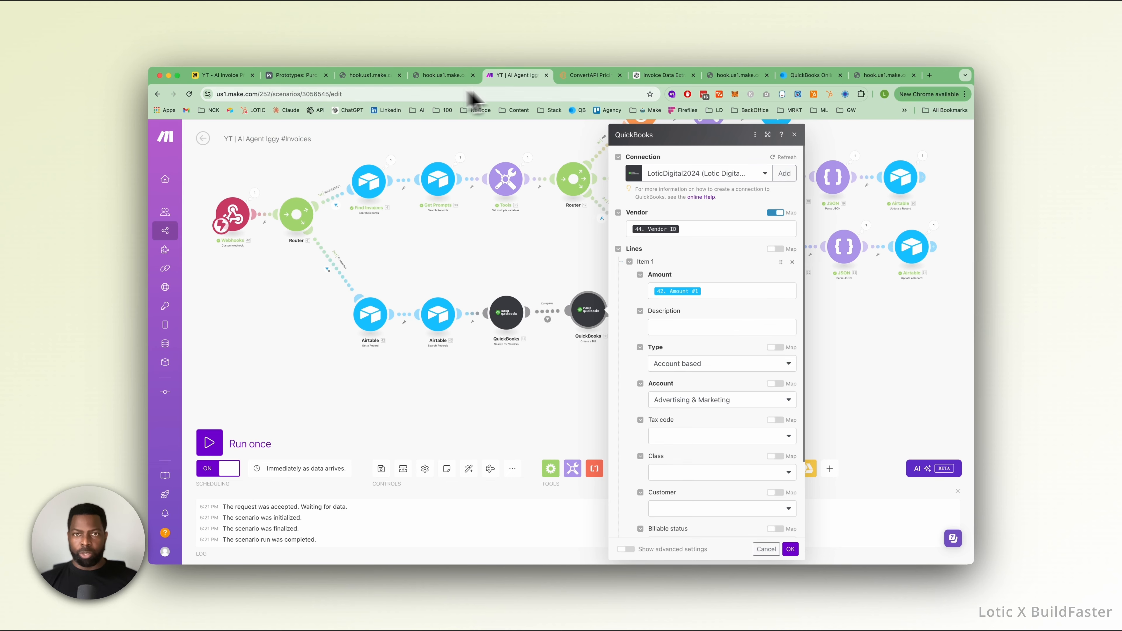
Add a Currency field named "Purchase Order Amount" to the Purchase Order table in Airtable, keeping the default formatting.
click(285, 80)
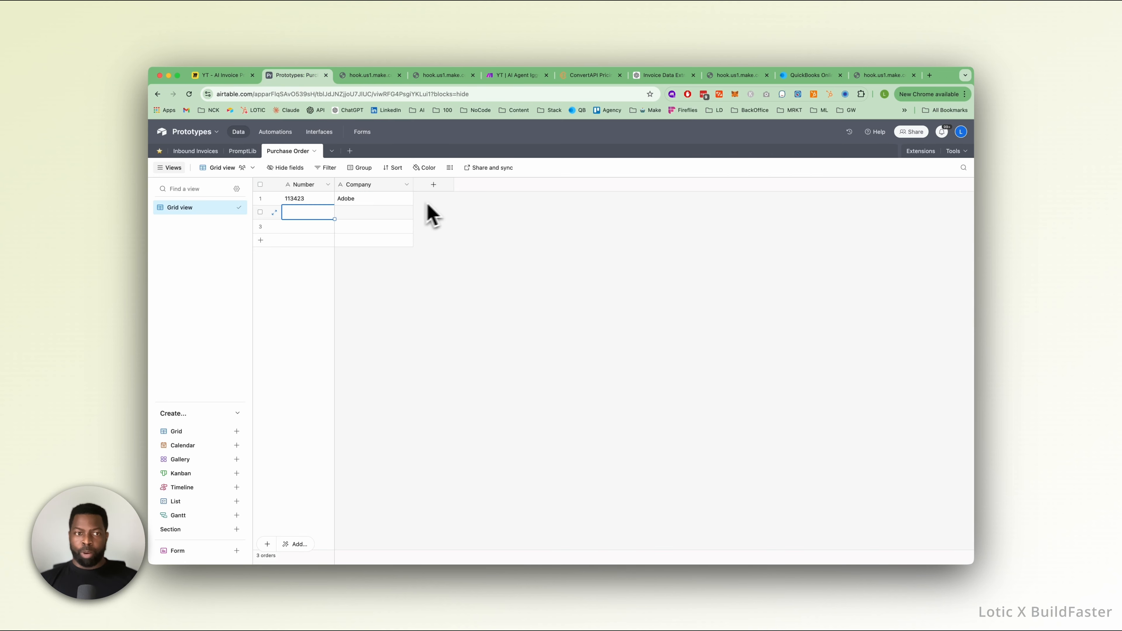
click(435, 185)
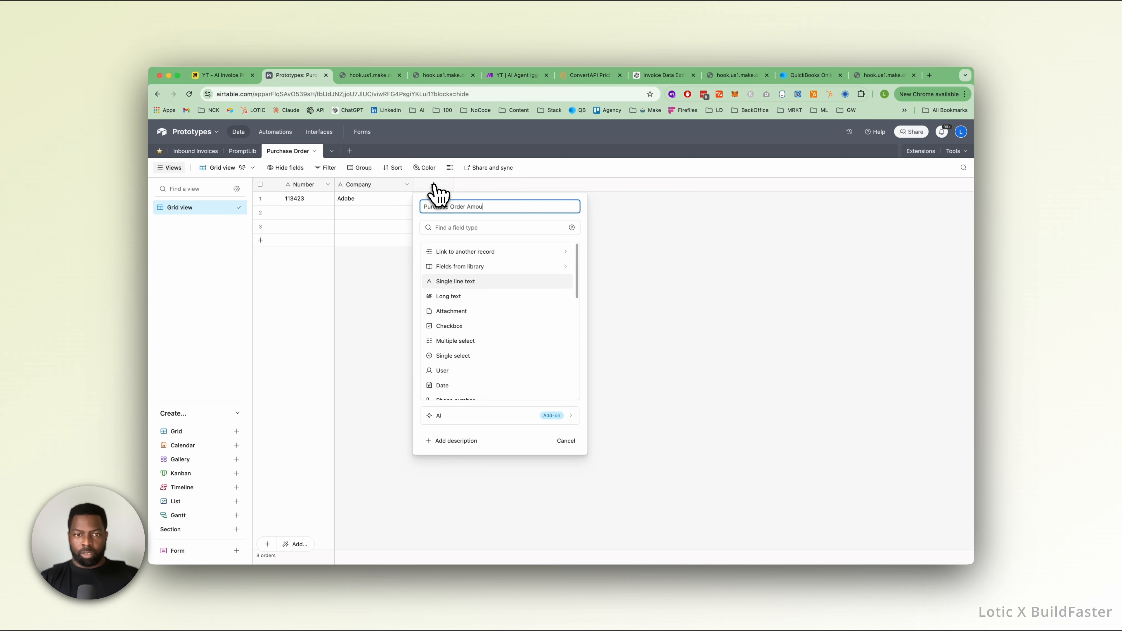
scroll(448, 327, down, 5)
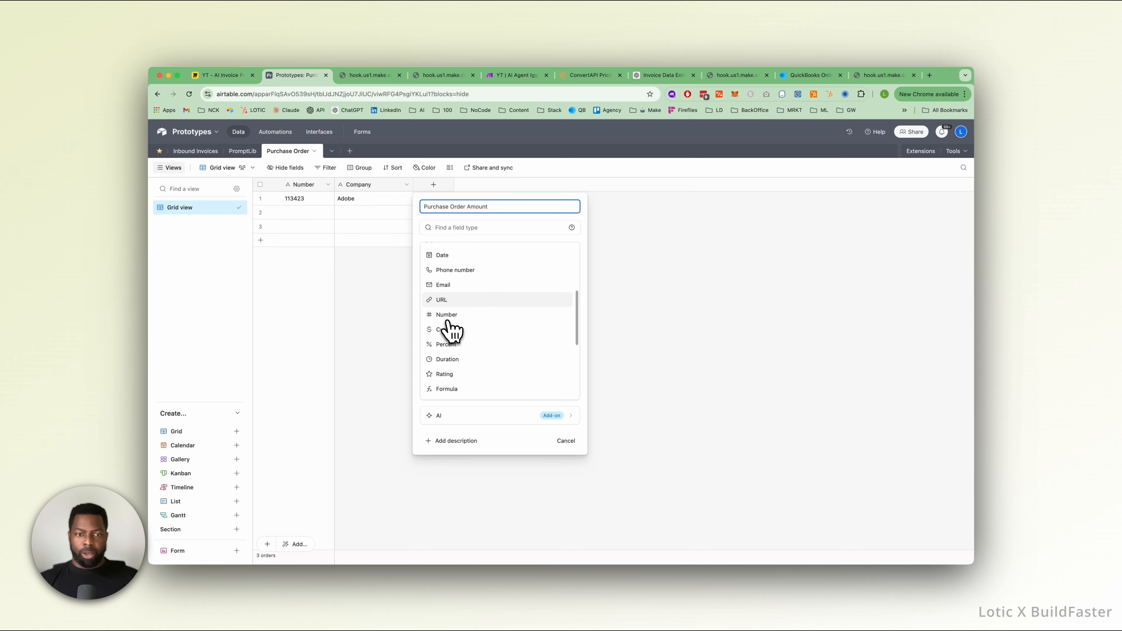
click(459, 309)
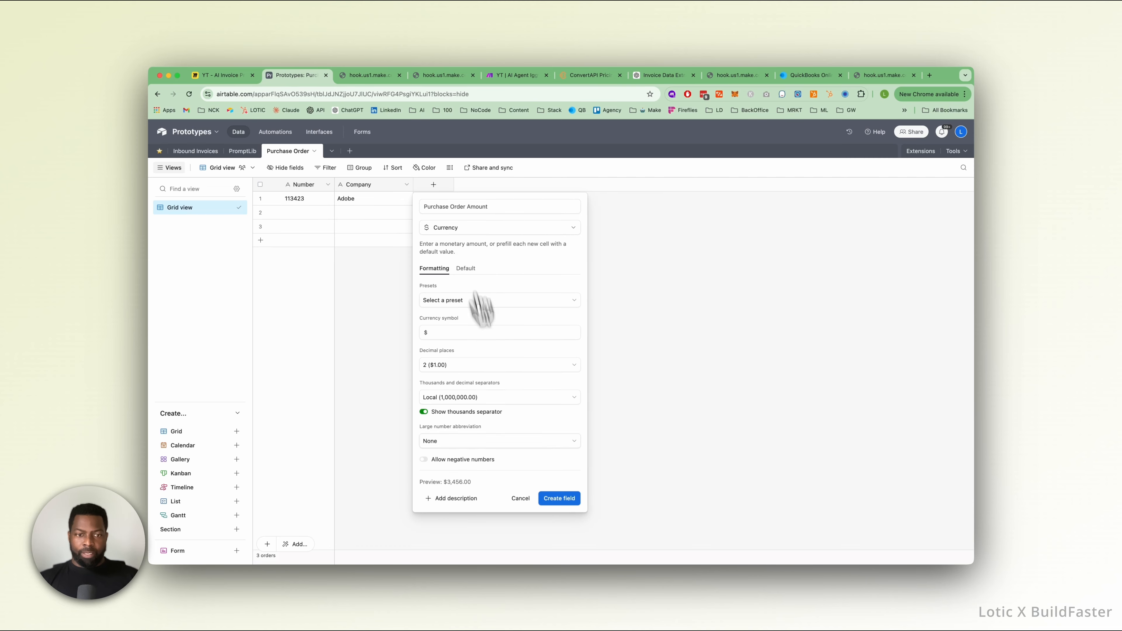
click(559, 498)
Set the Adobe order's Purchase Order Amount to 5000 and widen that column to fit its full name.
click(446, 184)
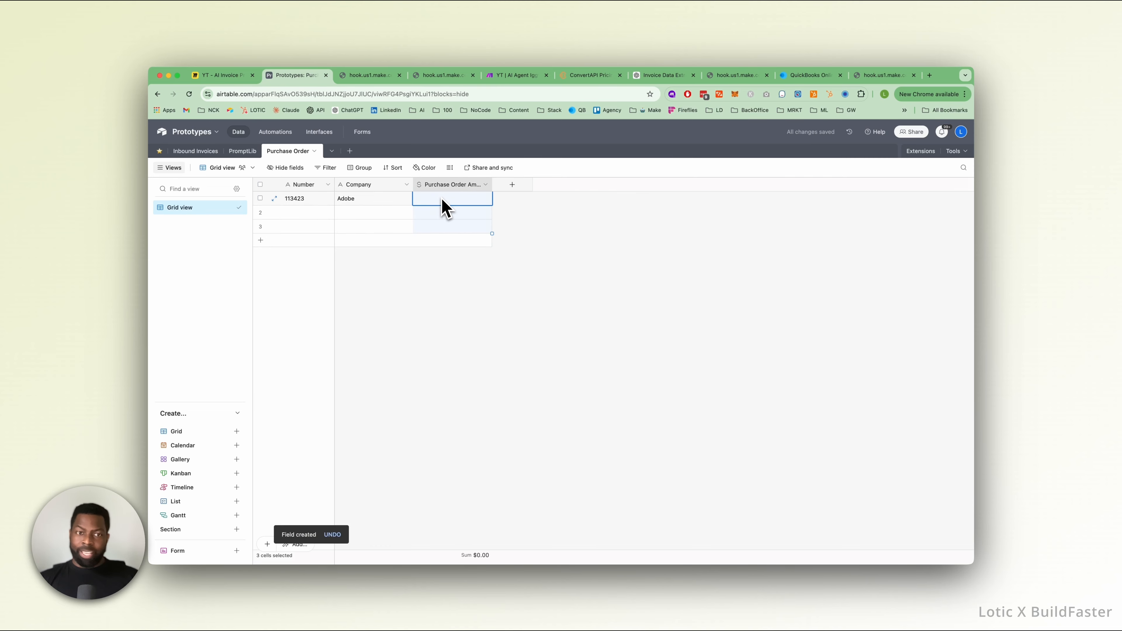
double_click(467, 203)
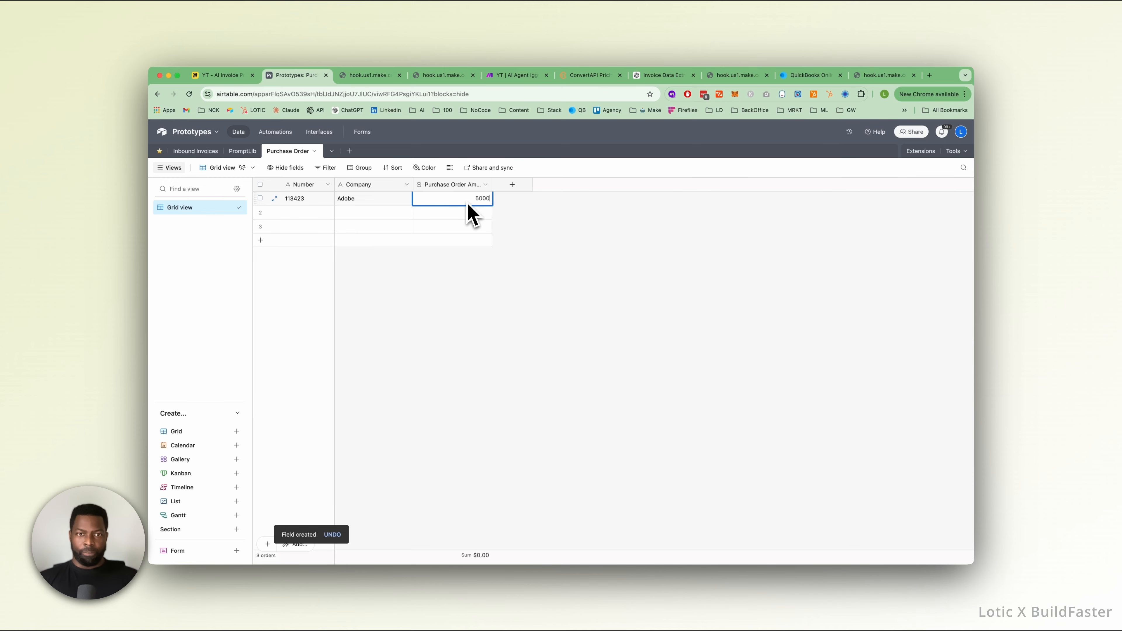
text(5000)
click(439, 283)
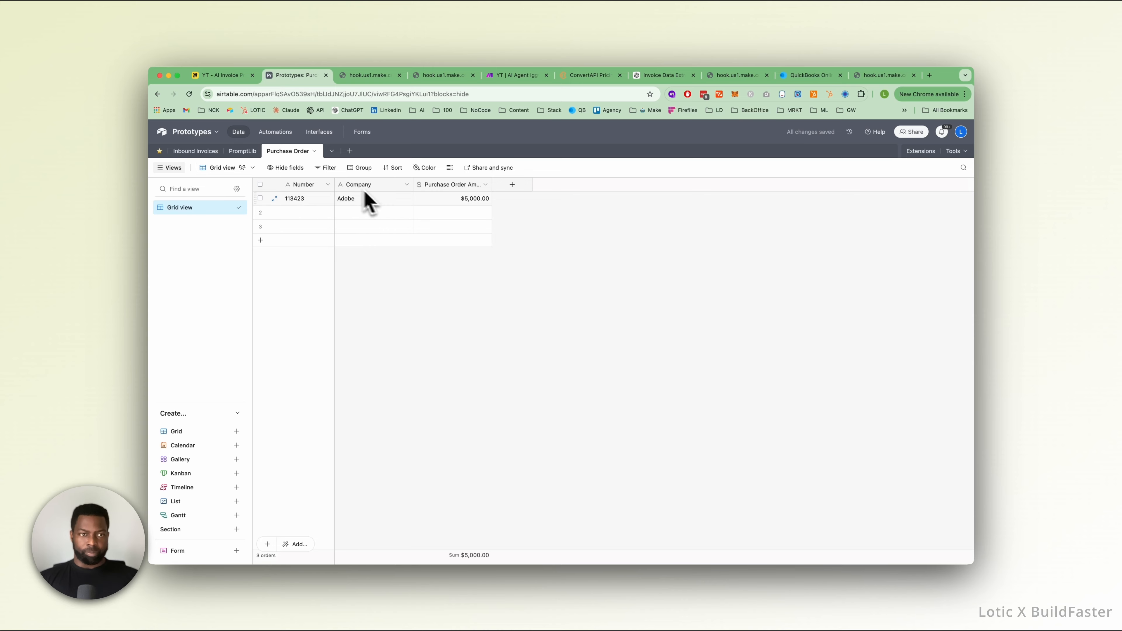
mouse_move(491, 189)
mouse_down()
mouse_move(519, 188)
mouse_move(509, 186)
mouse_up()
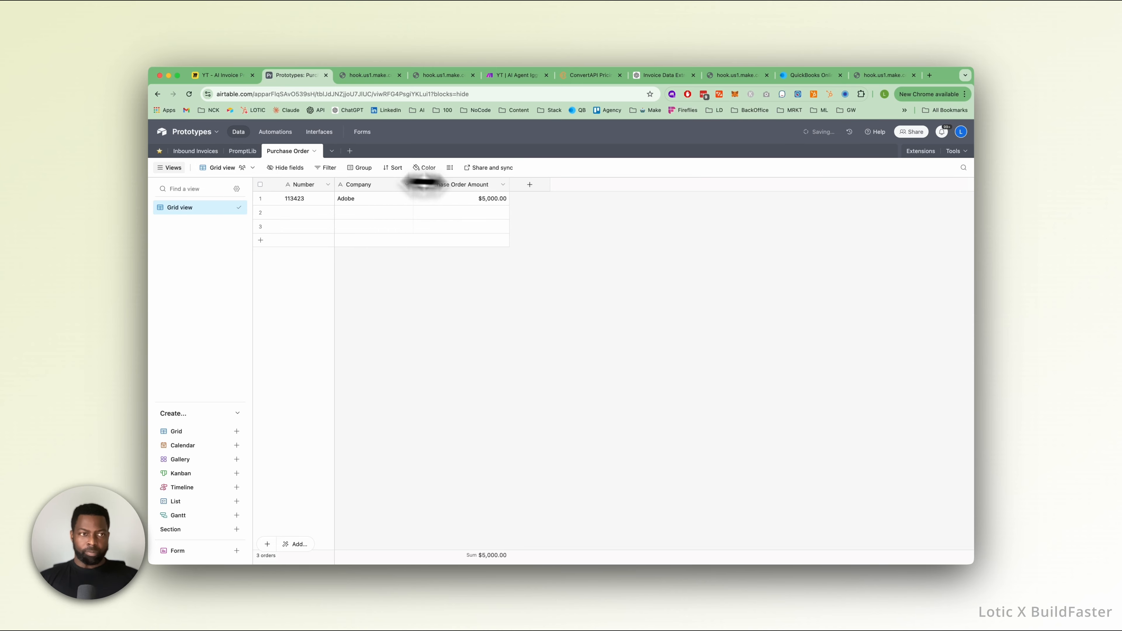
Add a "Purchase Order" field to the Inbound Invoices table that links to records in the Purchase Order table.
click(197, 152)
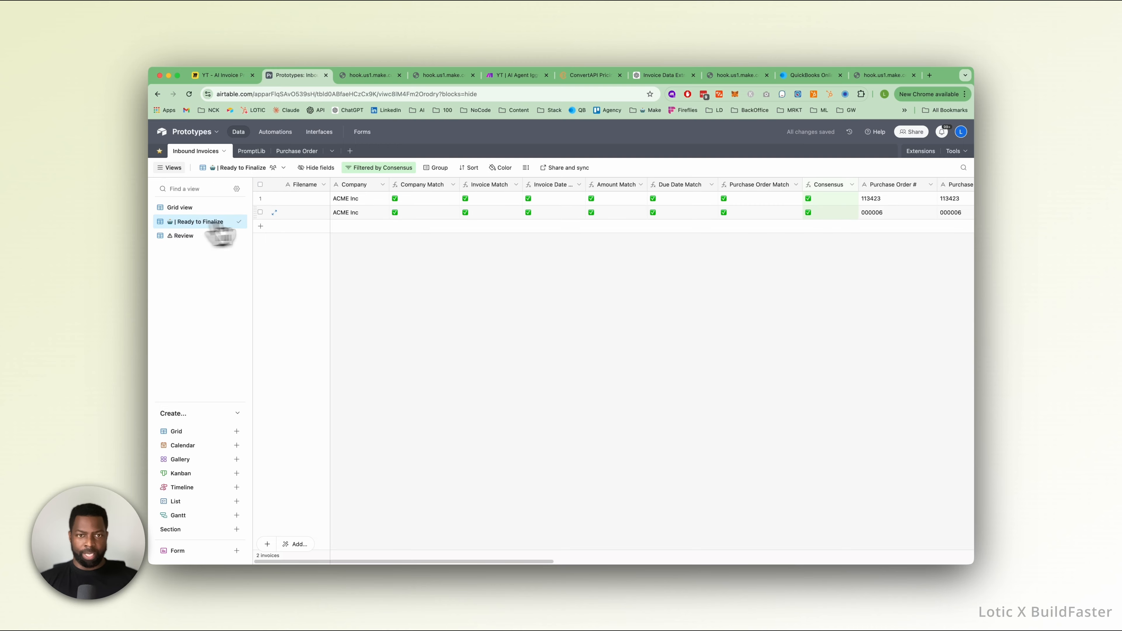
scroll(356, 221, right, 15)
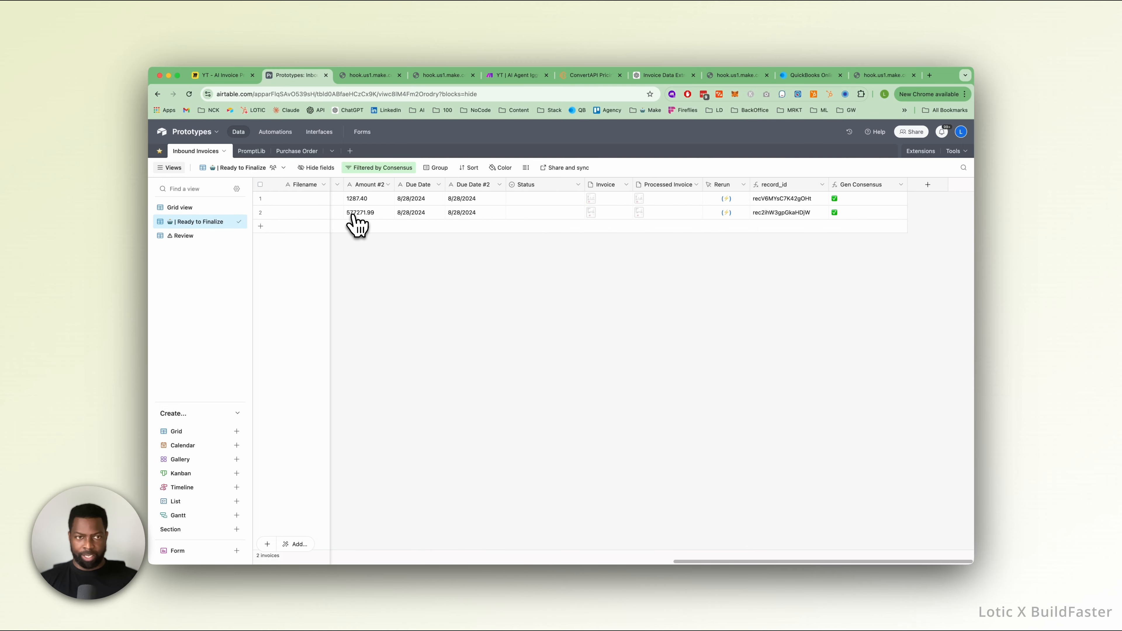
scroll(354, 217, left, 10)
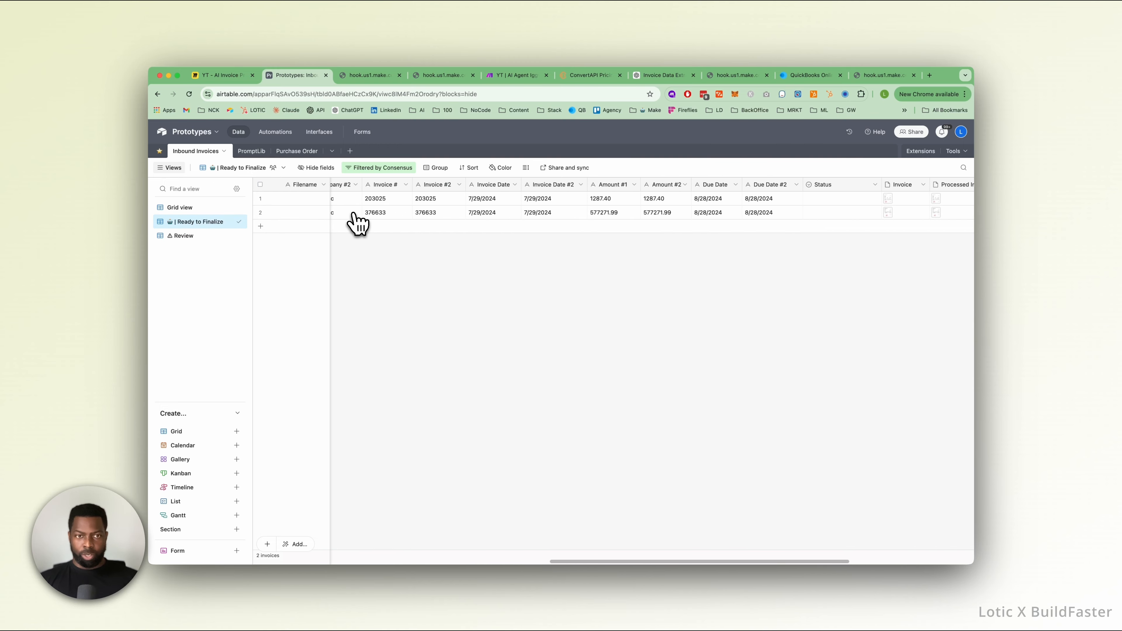
scroll(360, 219, right, 10)
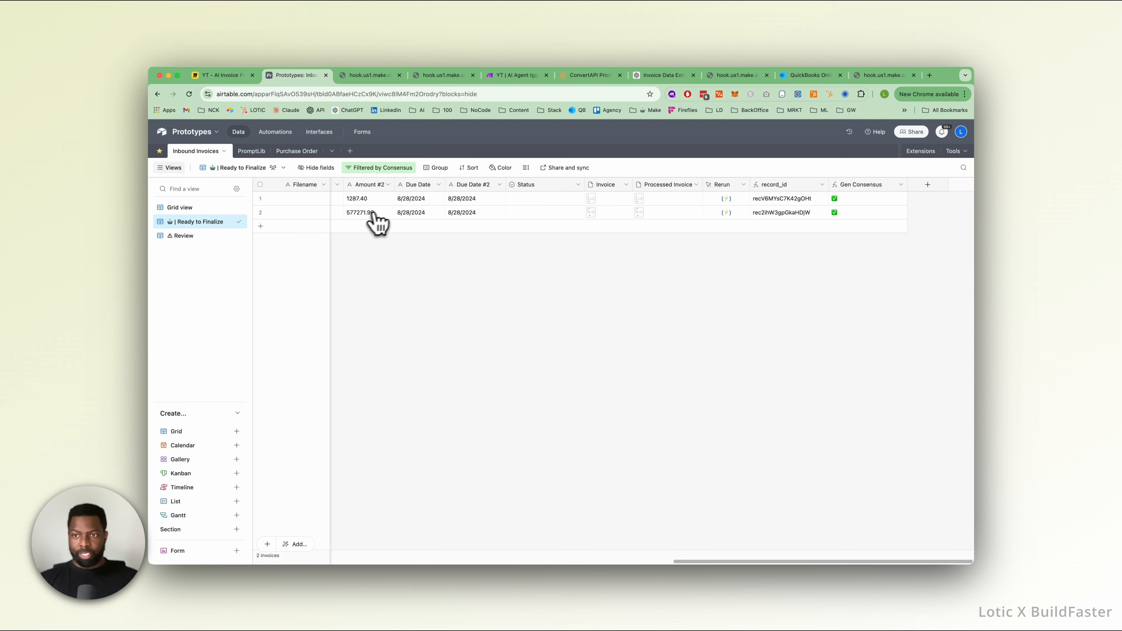
click(928, 184)
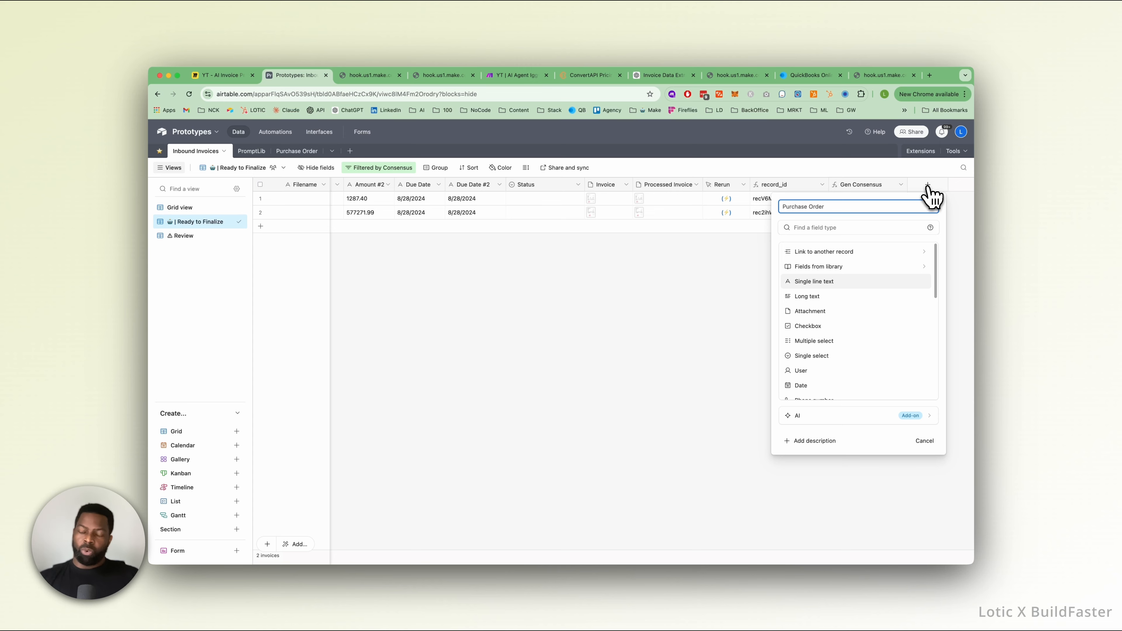
click(897, 252)
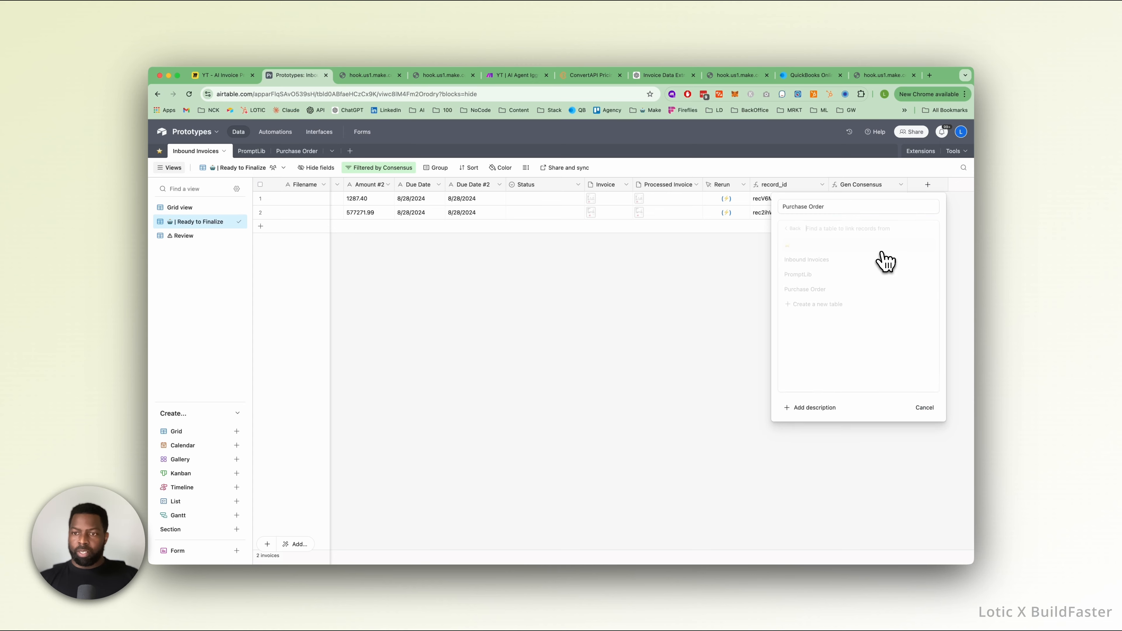
click(817, 289)
click(925, 309)
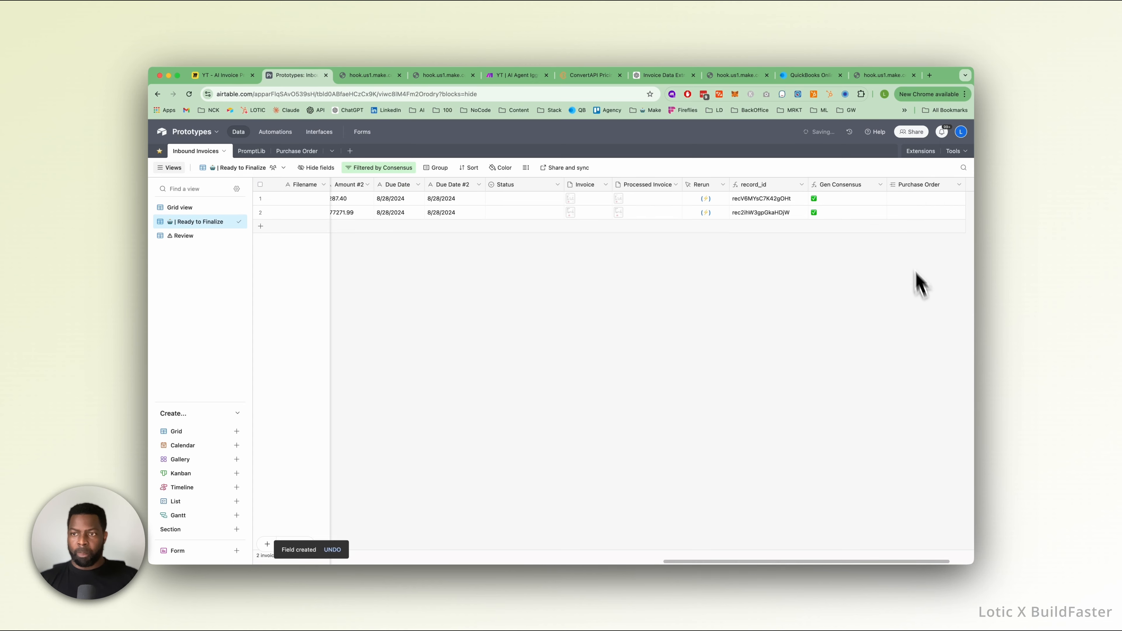
Open the automations of the Prototypes base.
click(915, 217)
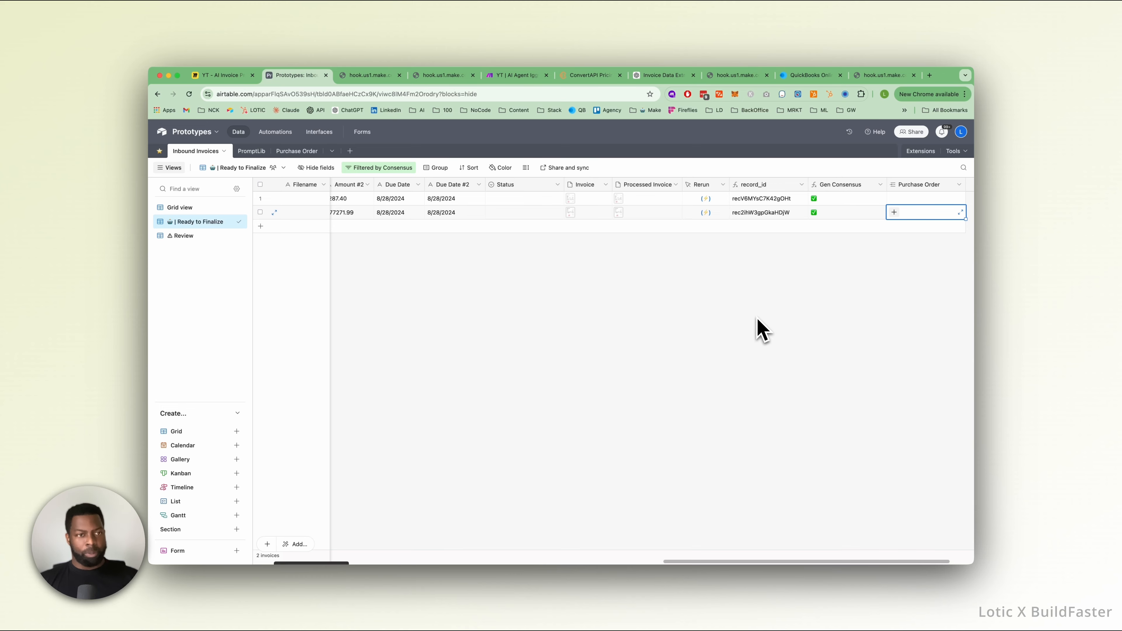
click(283, 137)
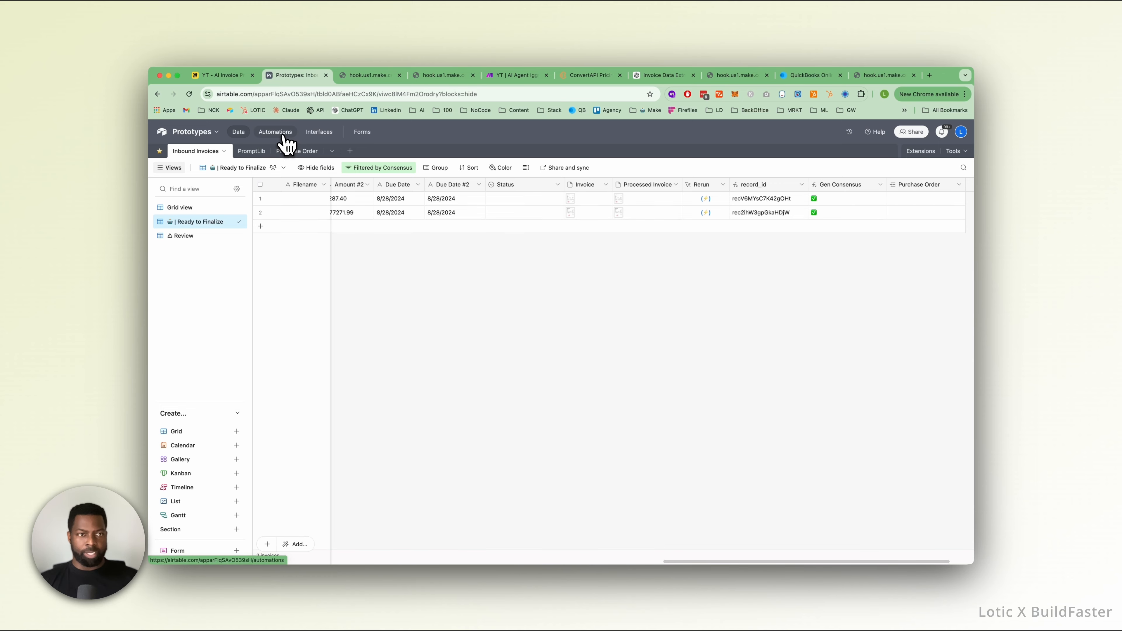
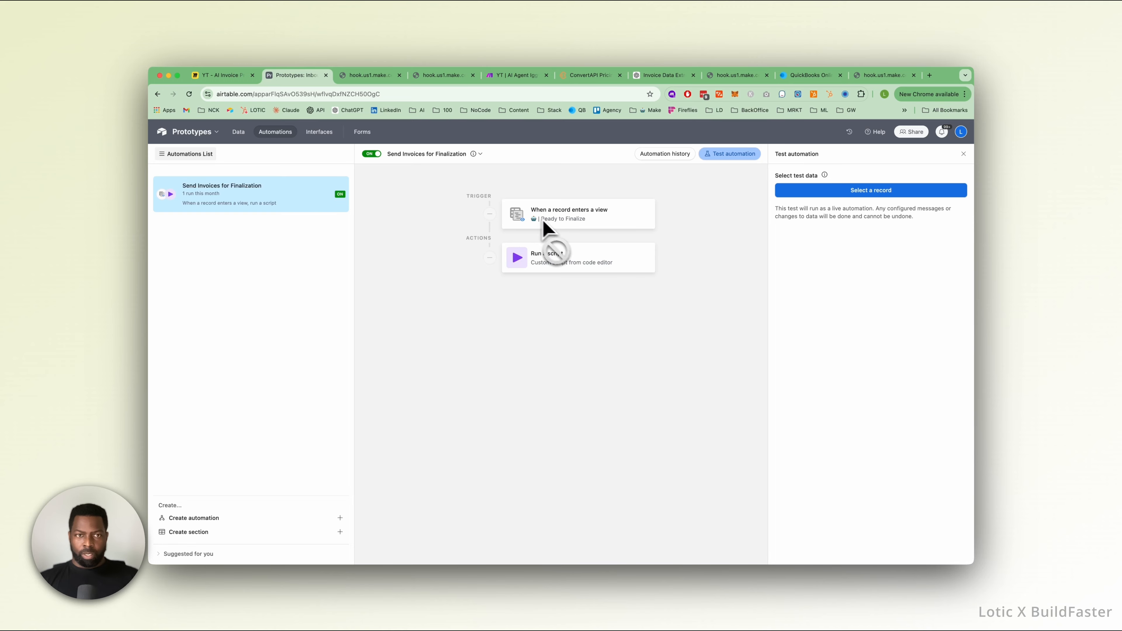
Review the configuration of the record-enters-view trigger and the script action in the Send Invoices for Finalization automation.
click(963, 154)
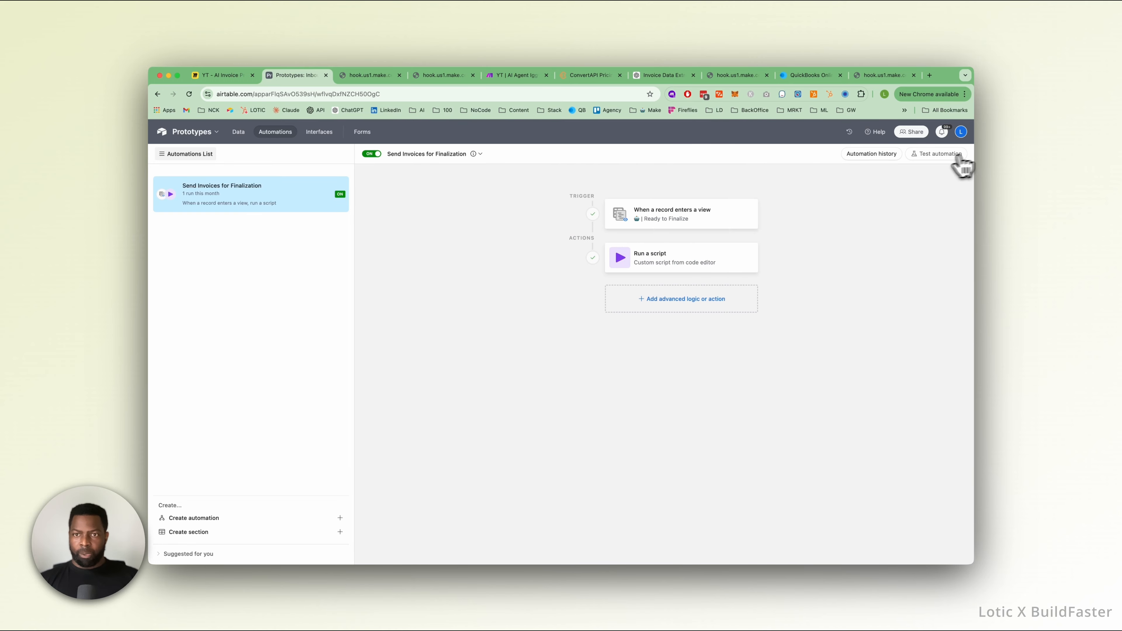
click(658, 224)
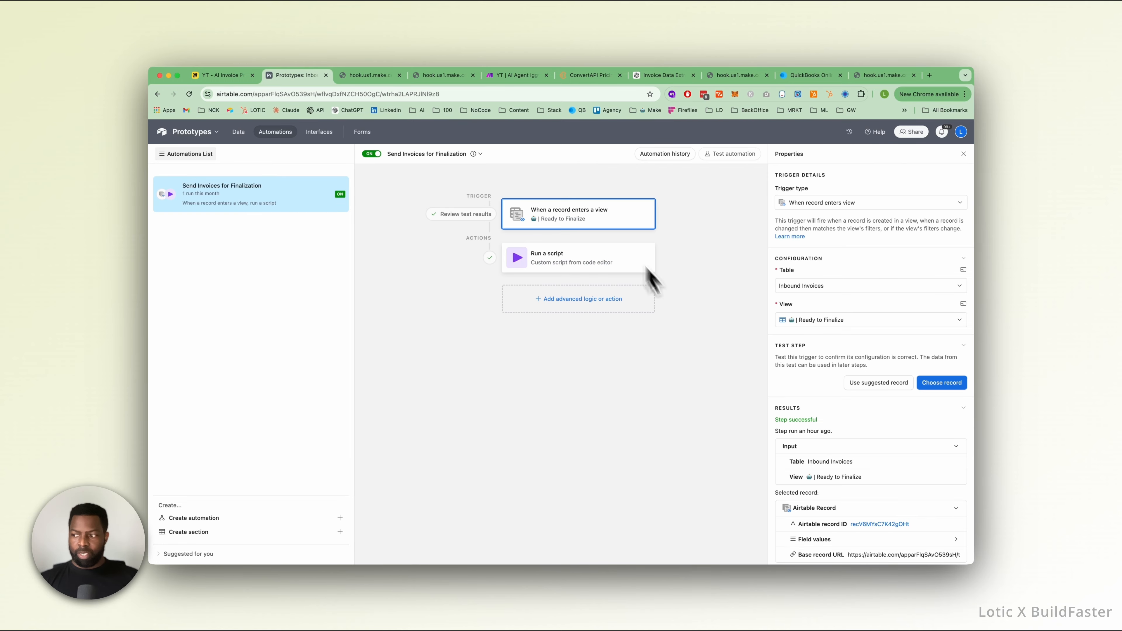
click(594, 271)
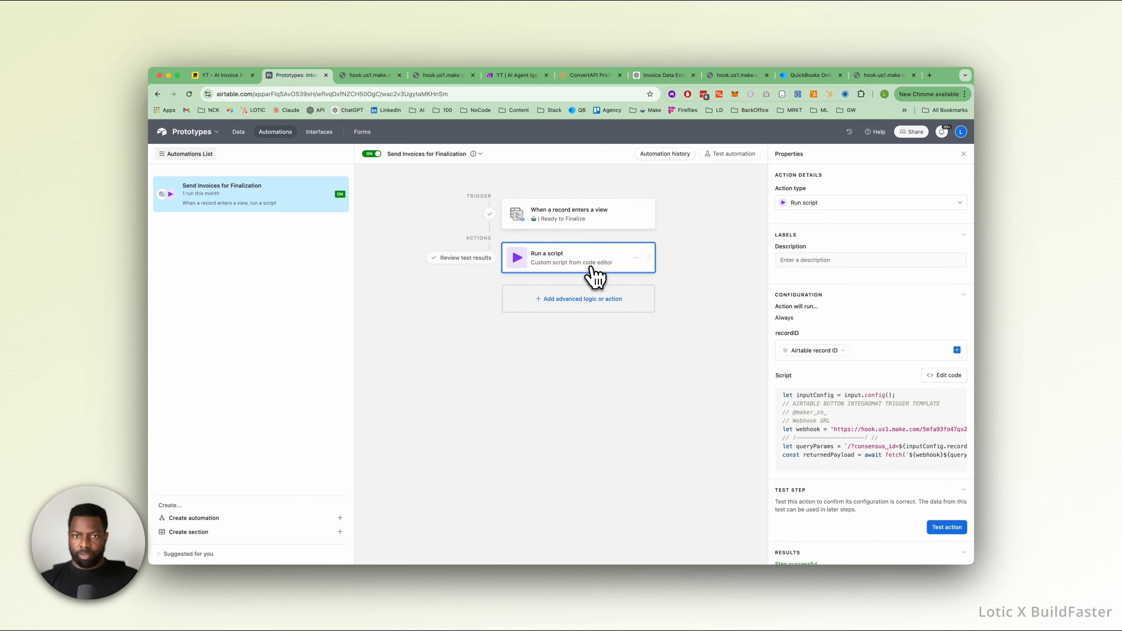
click(591, 225)
click(584, 275)
scroll(833, 444, down, 4)
scroll(831, 442, up, 1)
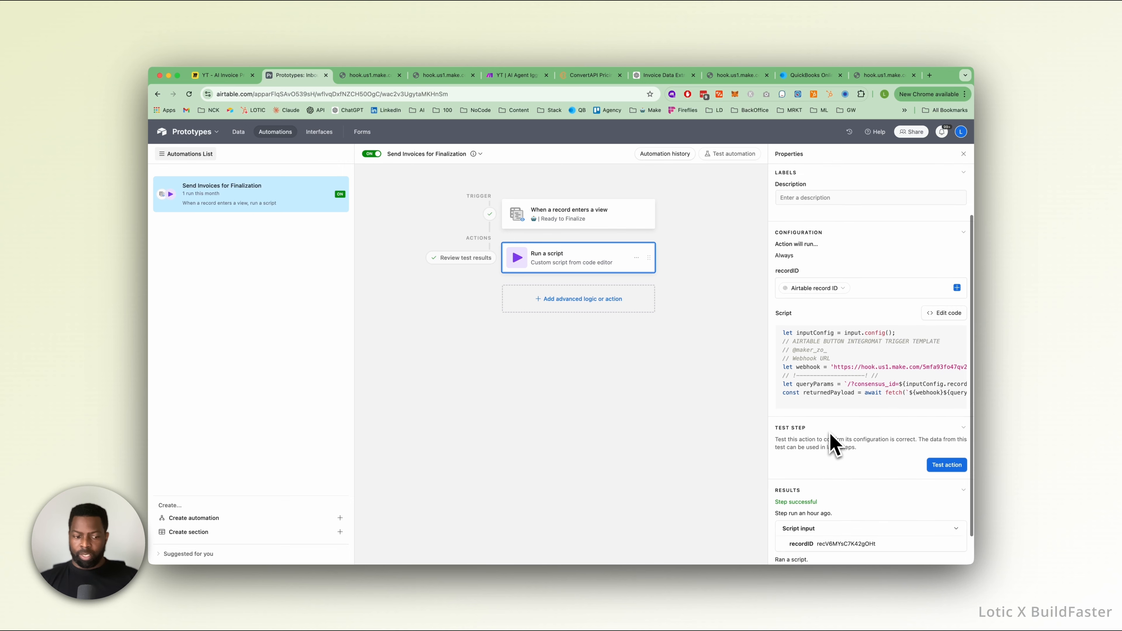
Add a Find records action after the script that searches the Purchase Order table based on a condition.
click(579, 301)
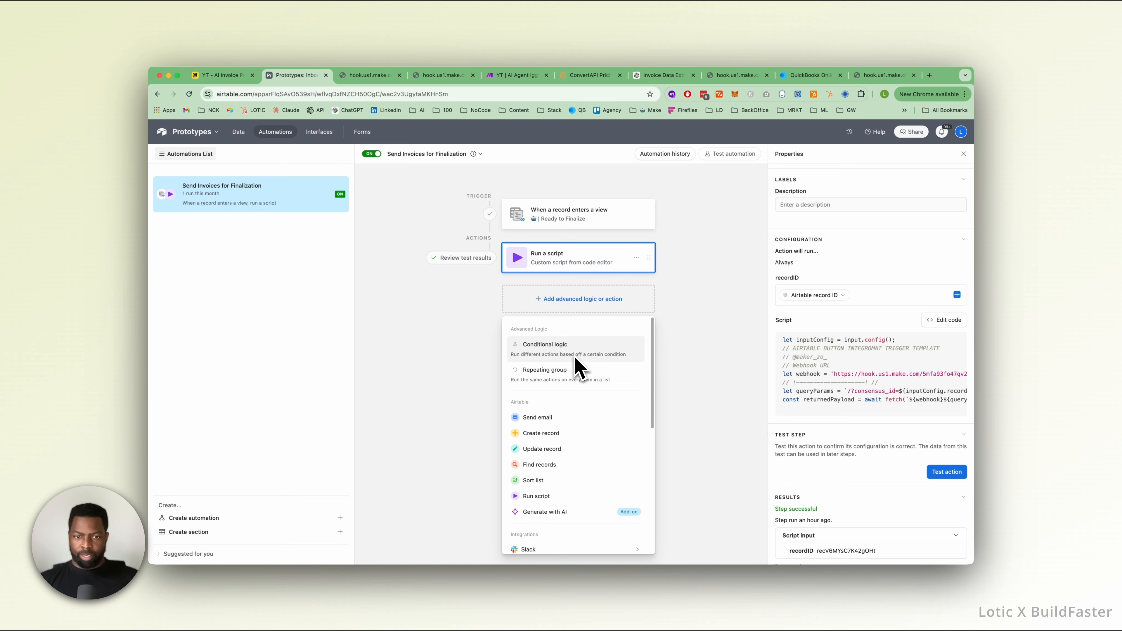
scroll(570, 444, down, 1)
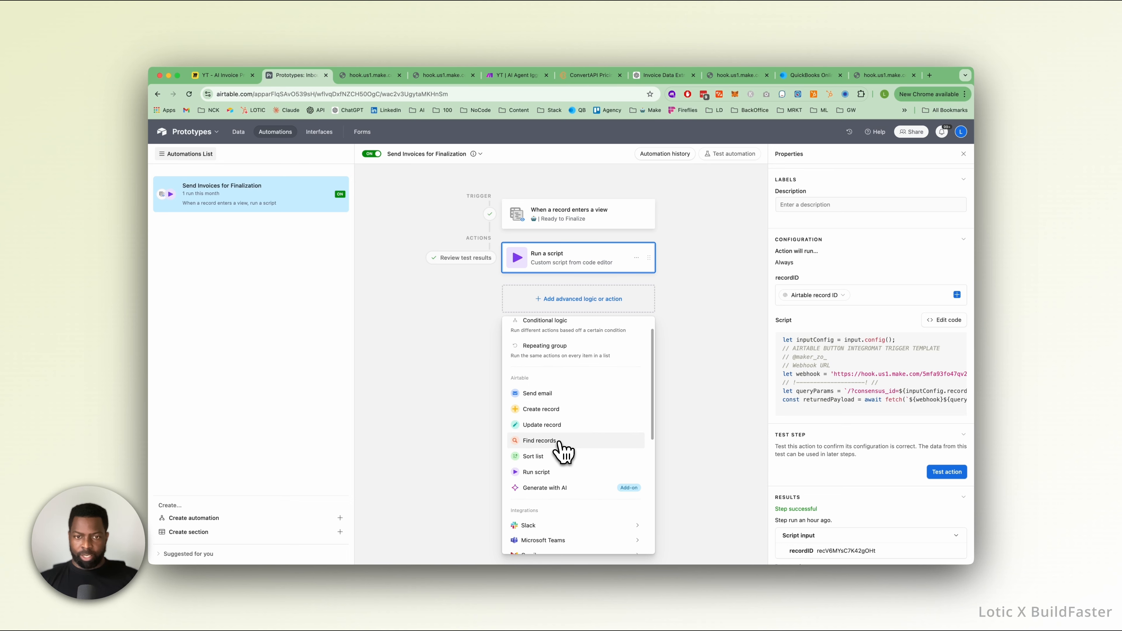
click(560, 442)
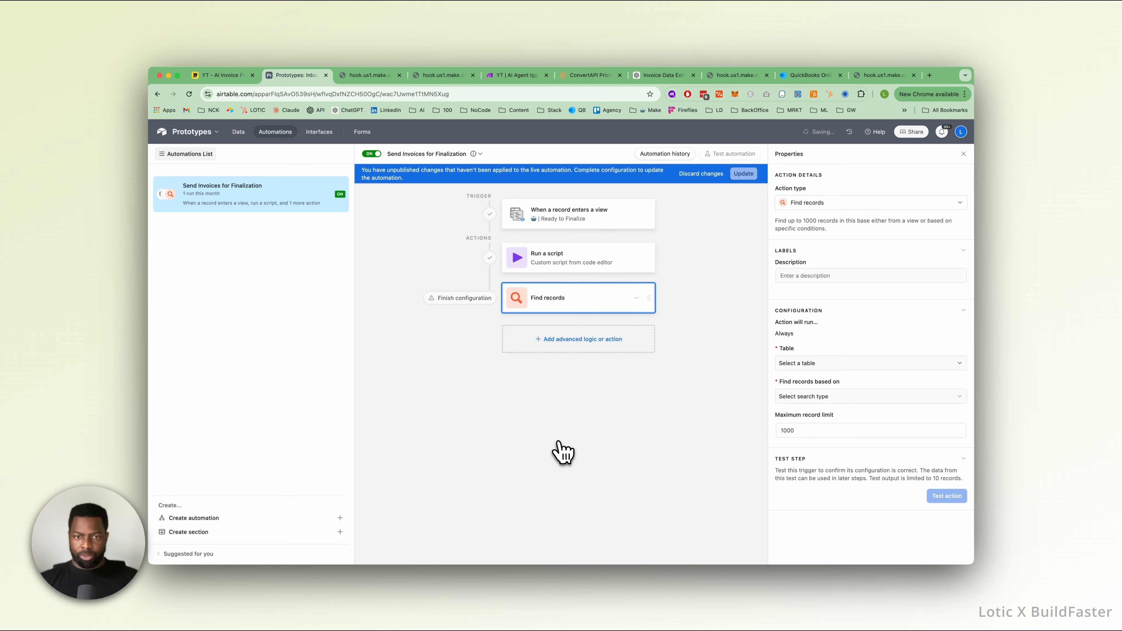
click(805, 364)
click(820, 445)
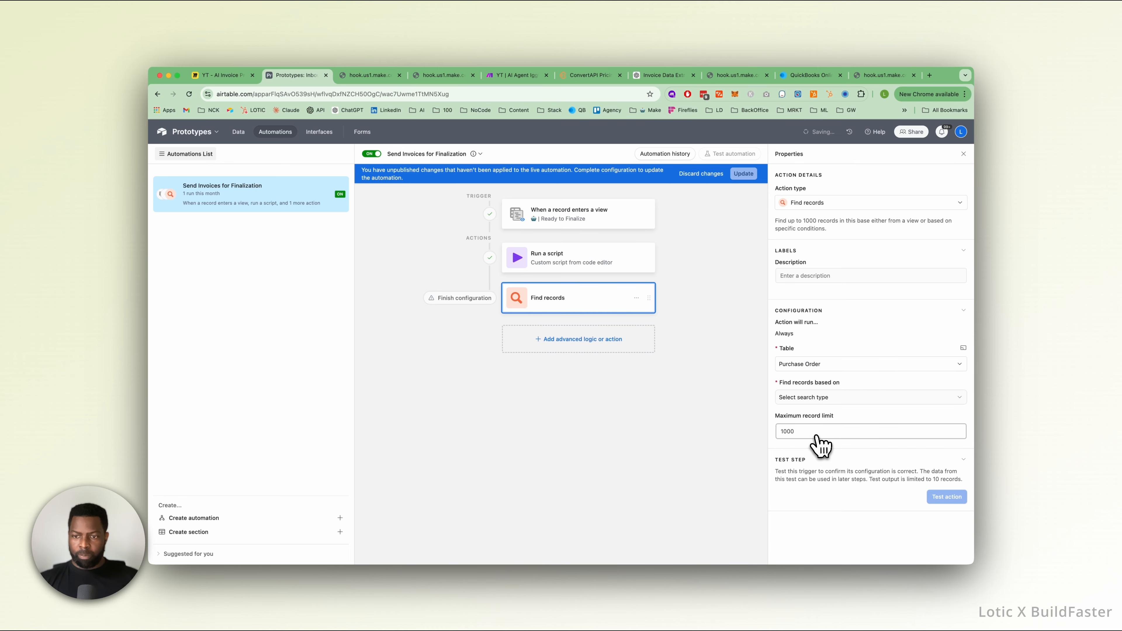
click(815, 397)
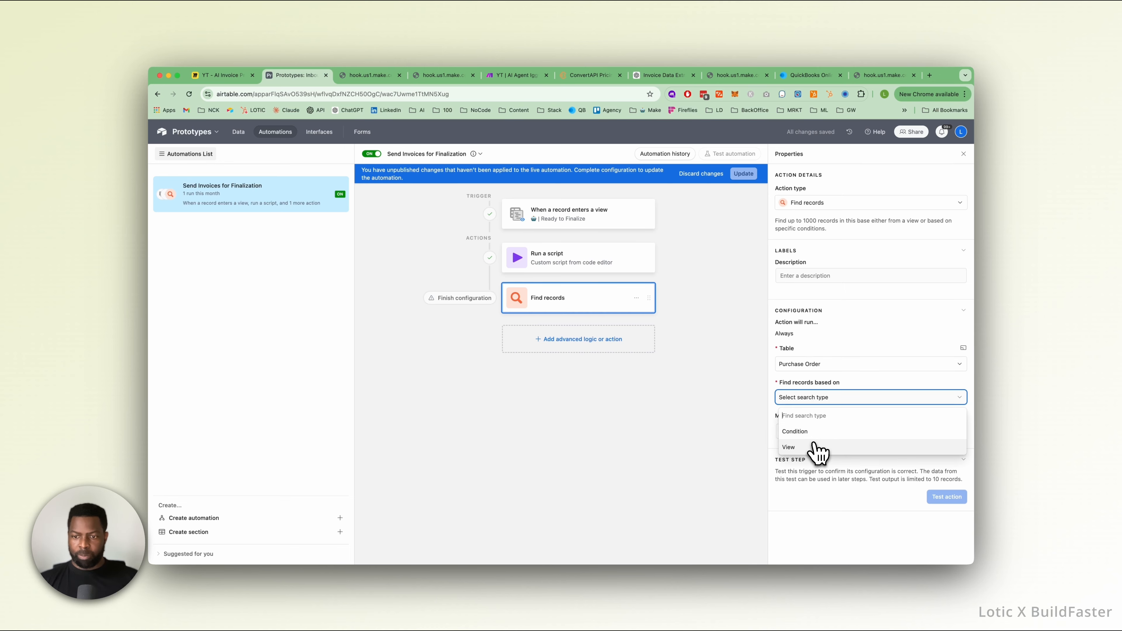
click(805, 431)
click(804, 432)
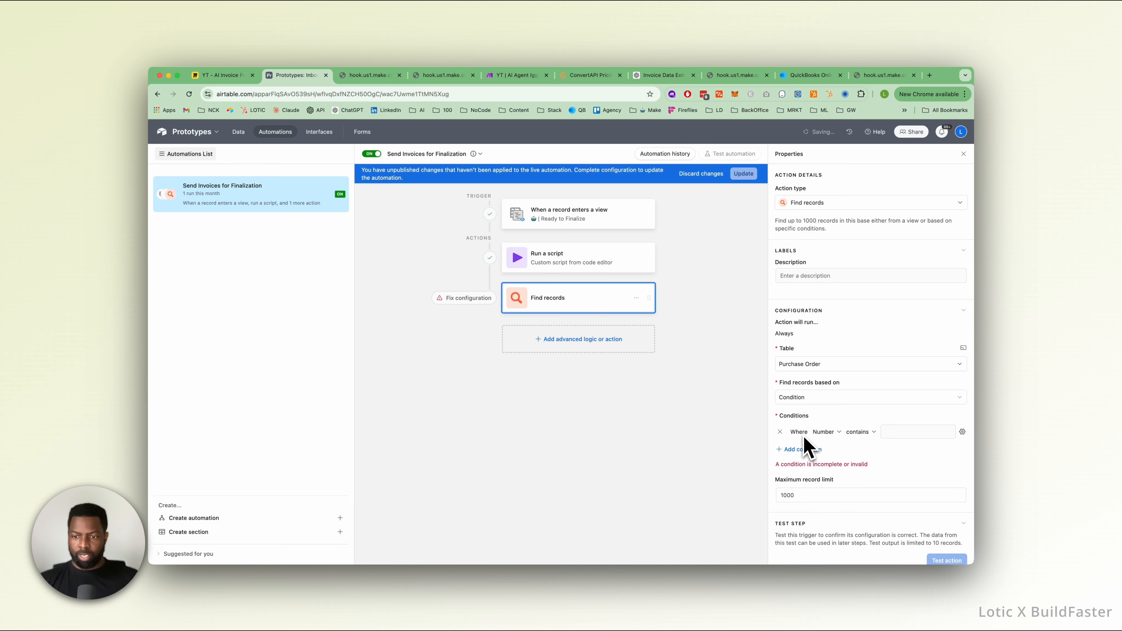
Set the search condition to the Number field with the "is" operator.
click(836, 433)
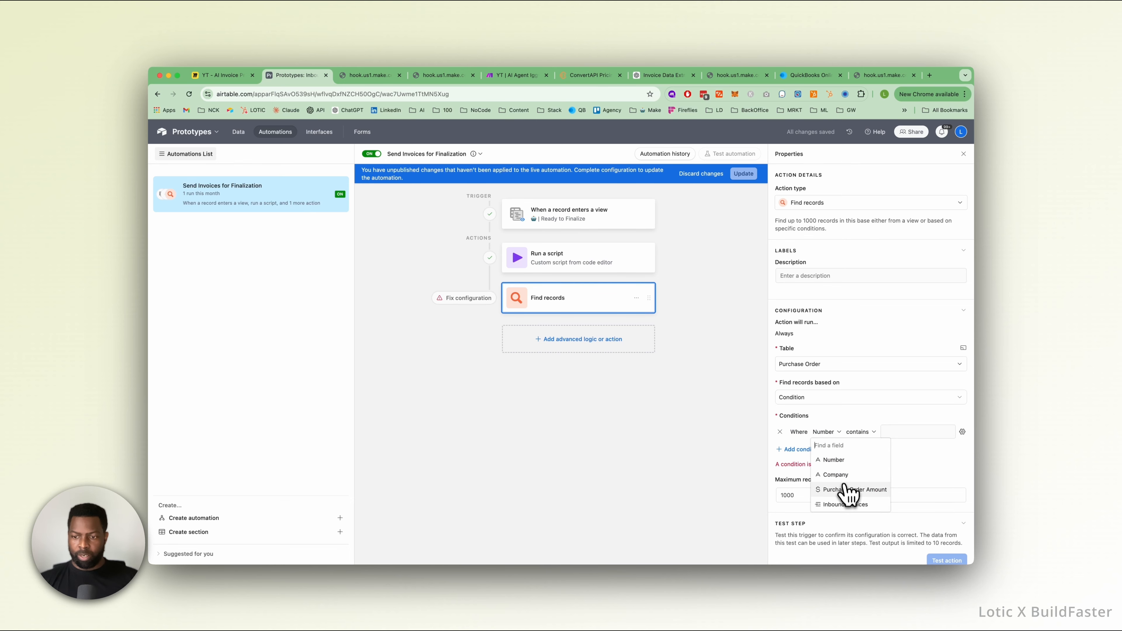
click(845, 461)
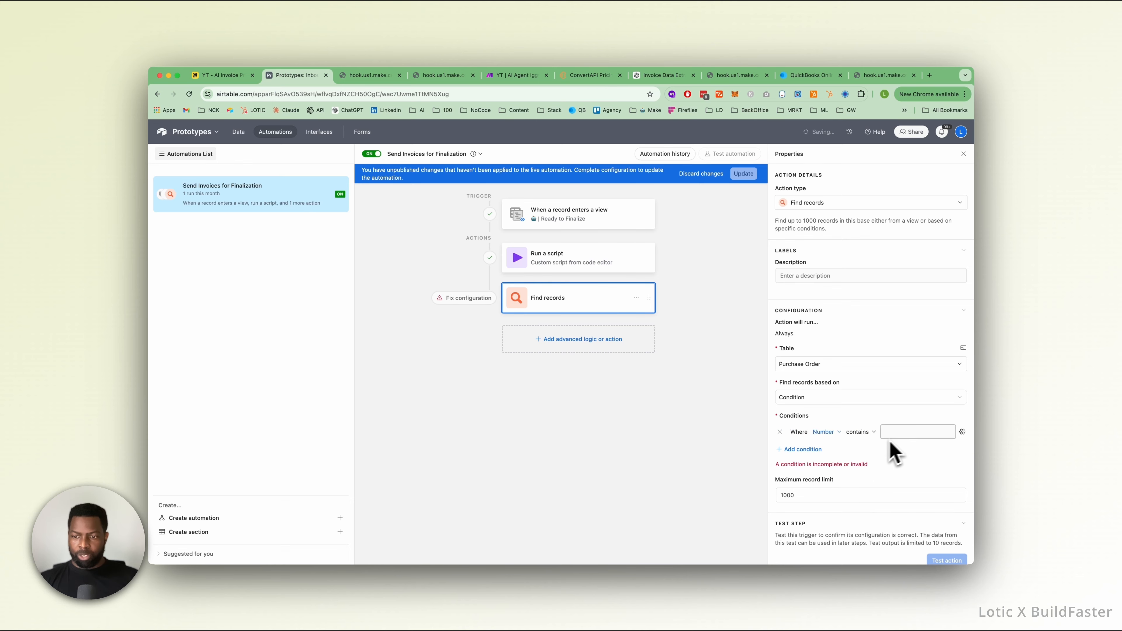
click(872, 432)
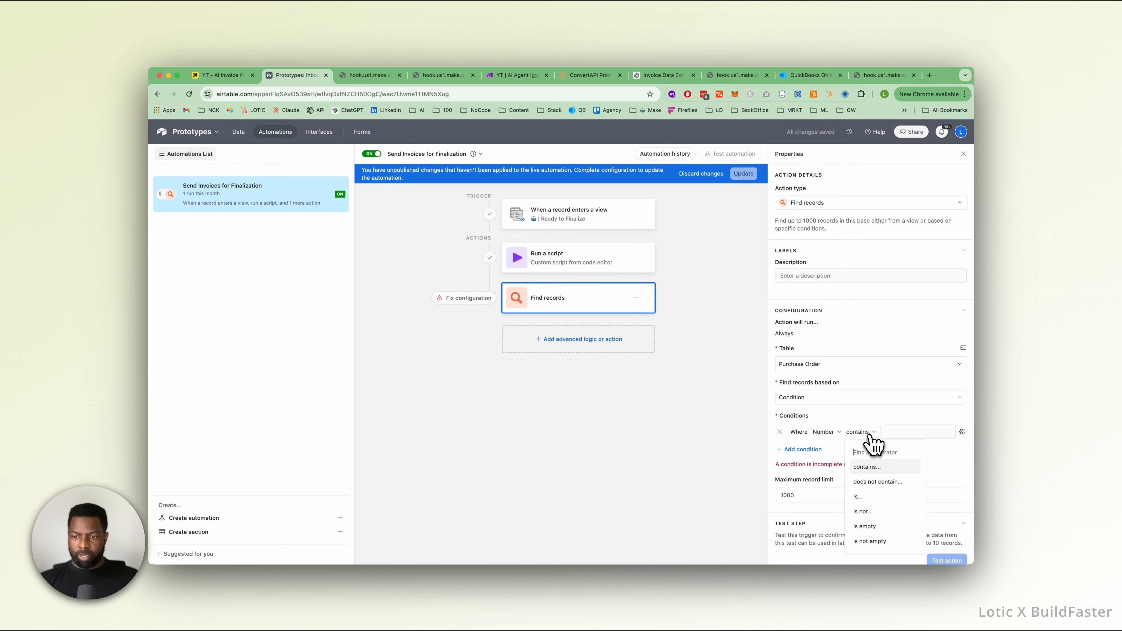
click(879, 503)
Make the condition's value dynamic and fill it with Purchase Order # from the trigger record.
click(888, 433)
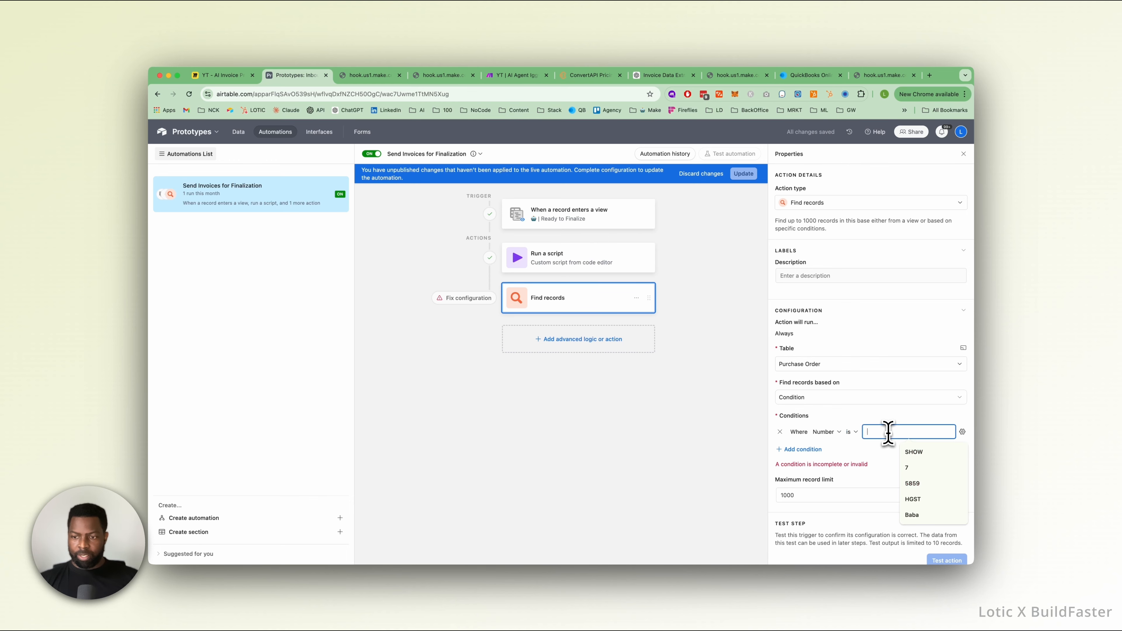
click(962, 432)
click(876, 491)
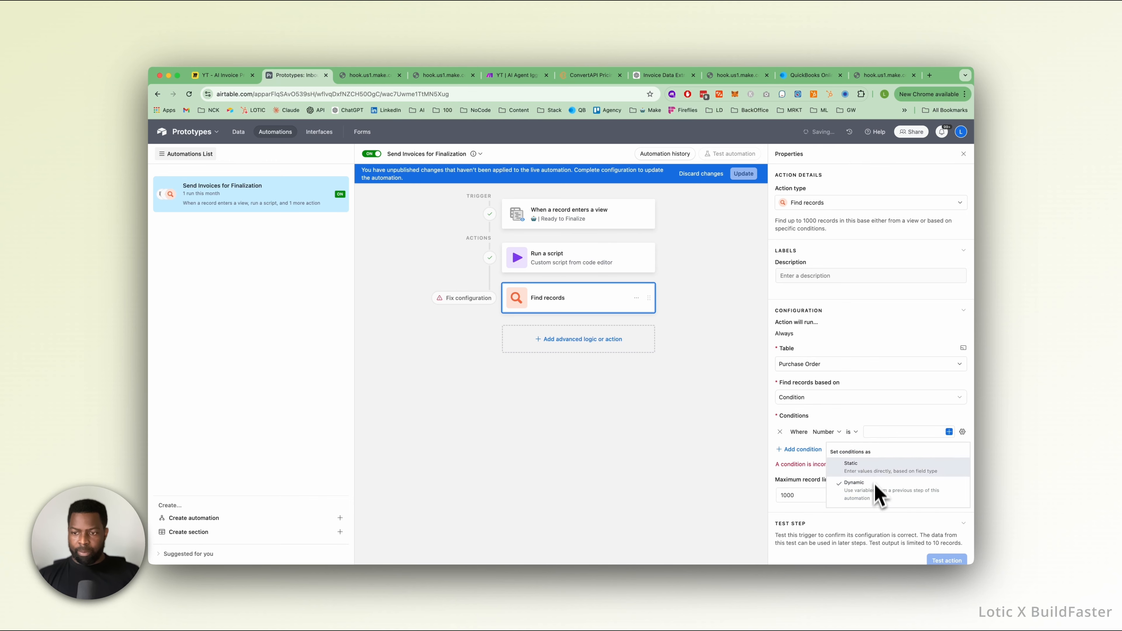
click(949, 431)
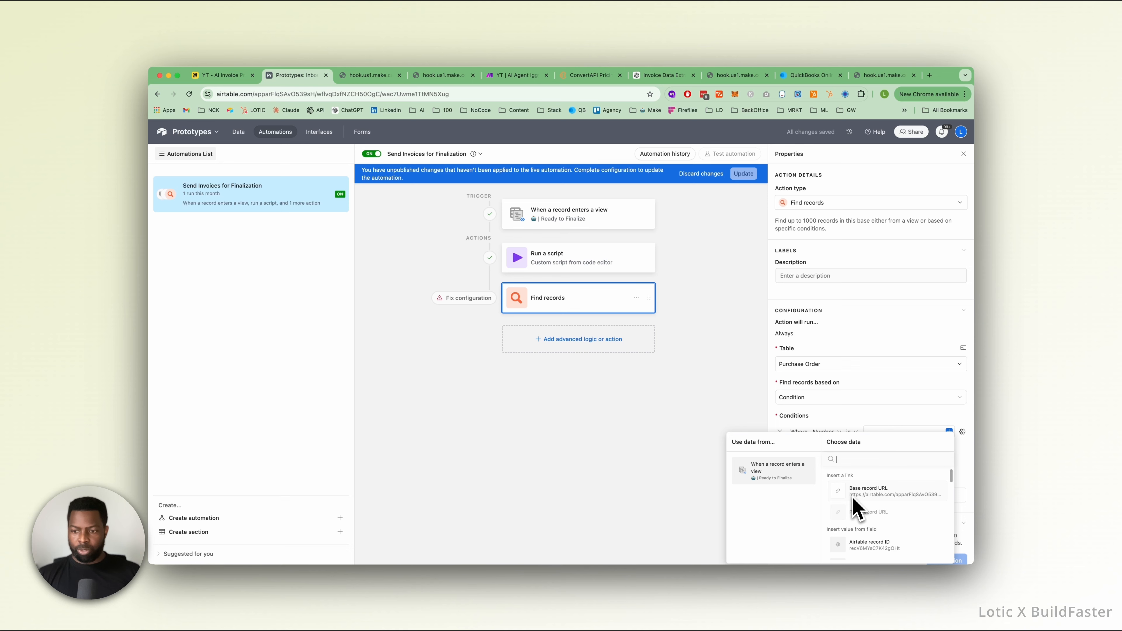
scroll(854, 508, down, 2)
scroll(854, 508, down, 3)
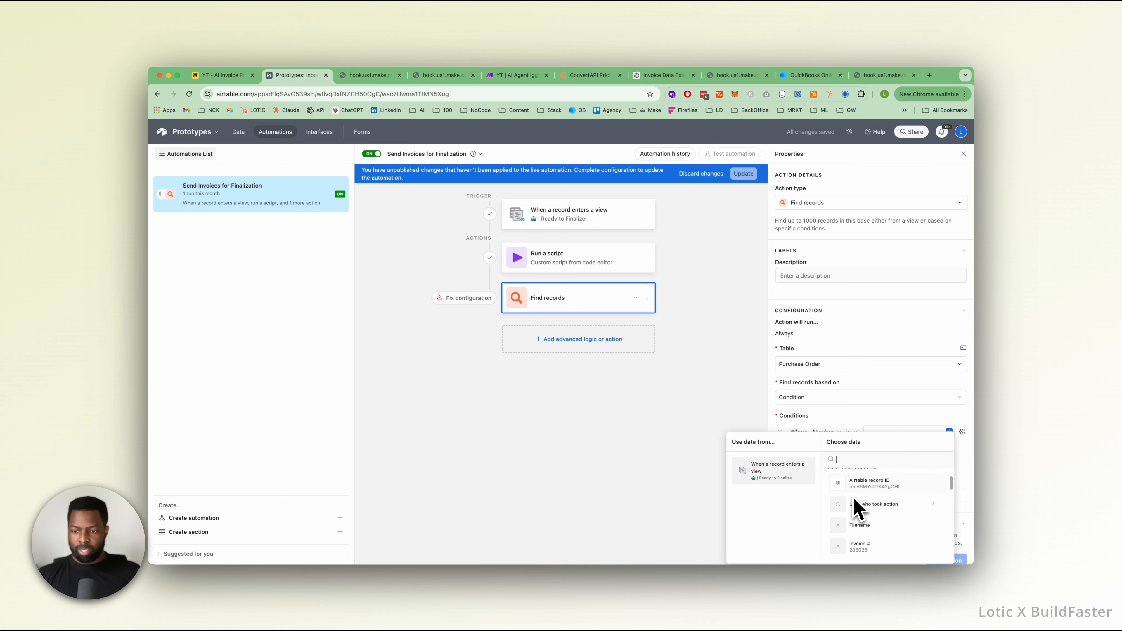
scroll(872, 493, down, 5)
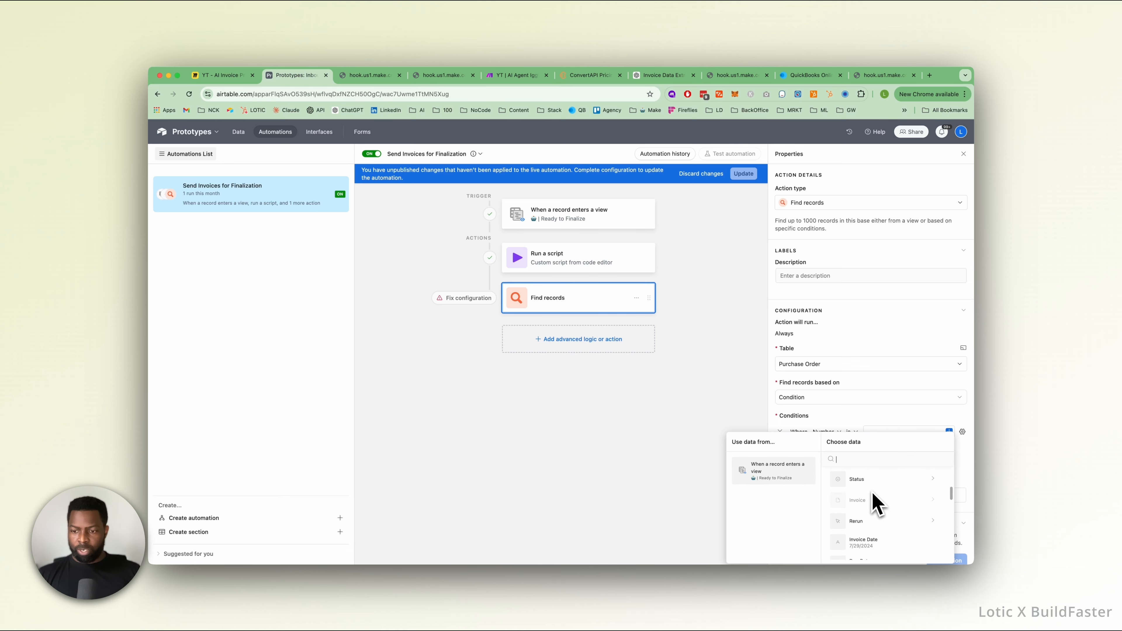
scroll(872, 495, down, 6)
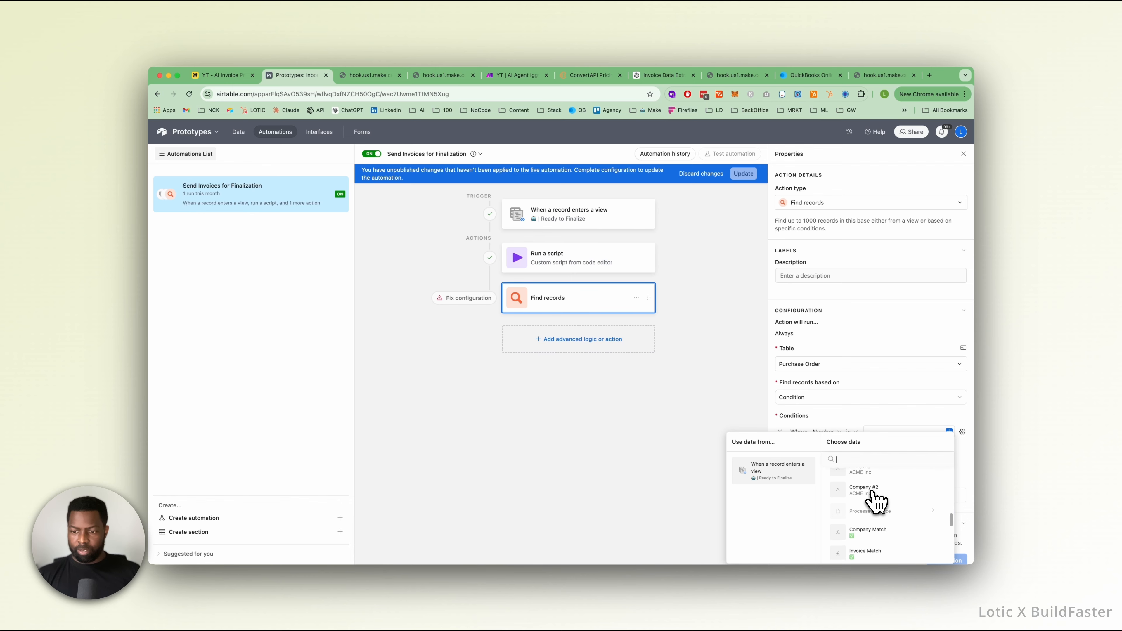
scroll(872, 495, down, 1)
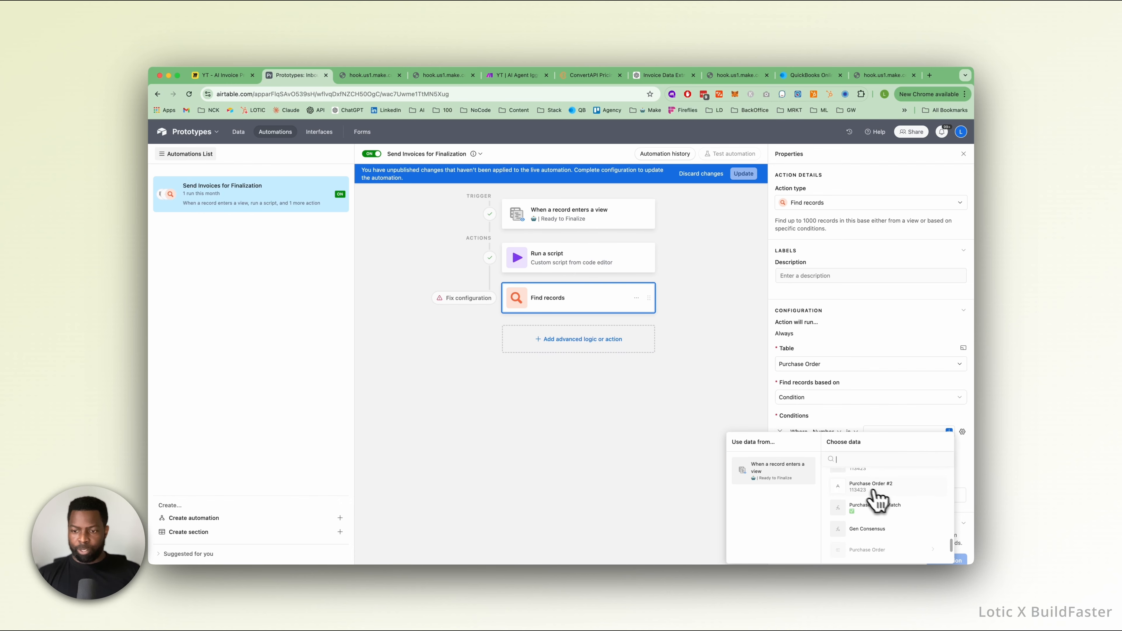
click(885, 503)
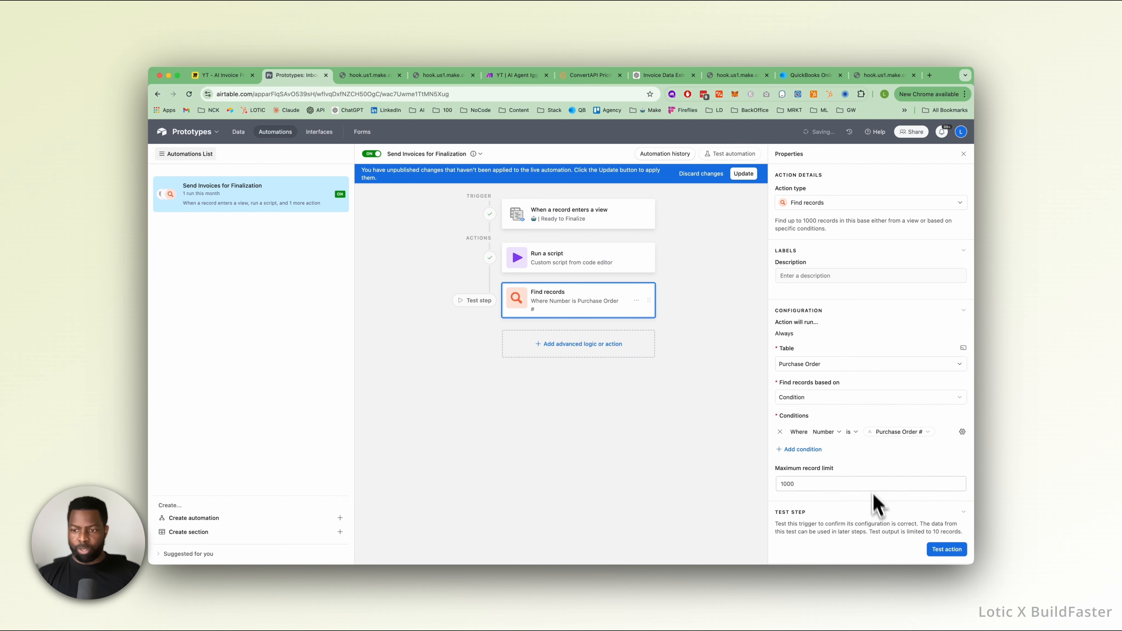
Test the Find records action, close its results, and apply the unpublished changes to the live automation.
click(949, 550)
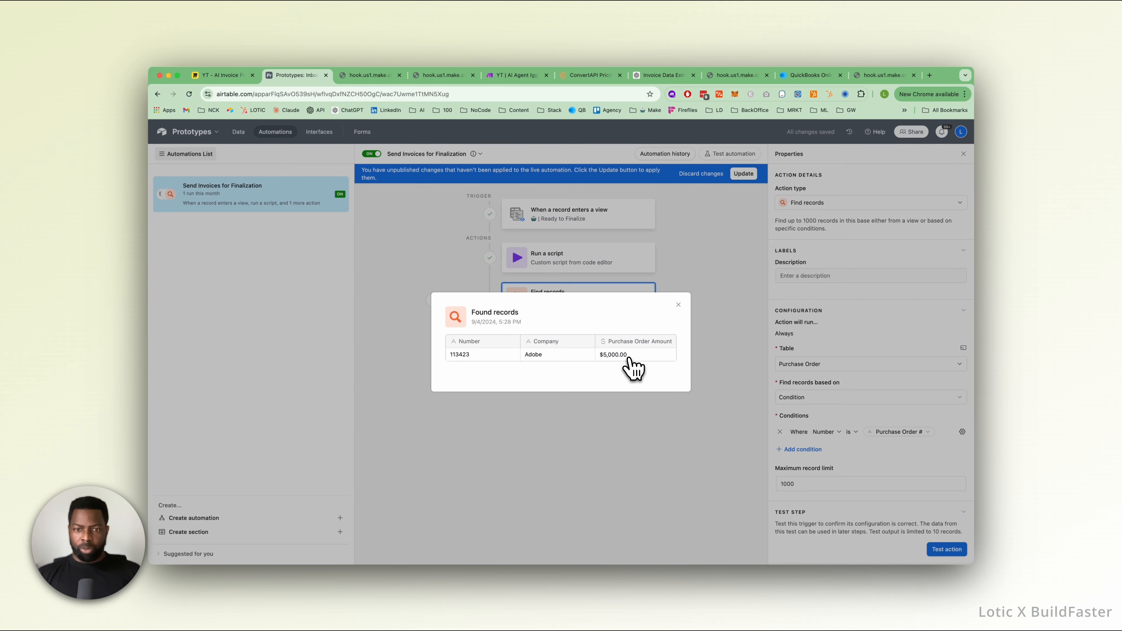
right_click(457, 355)
click(479, 383)
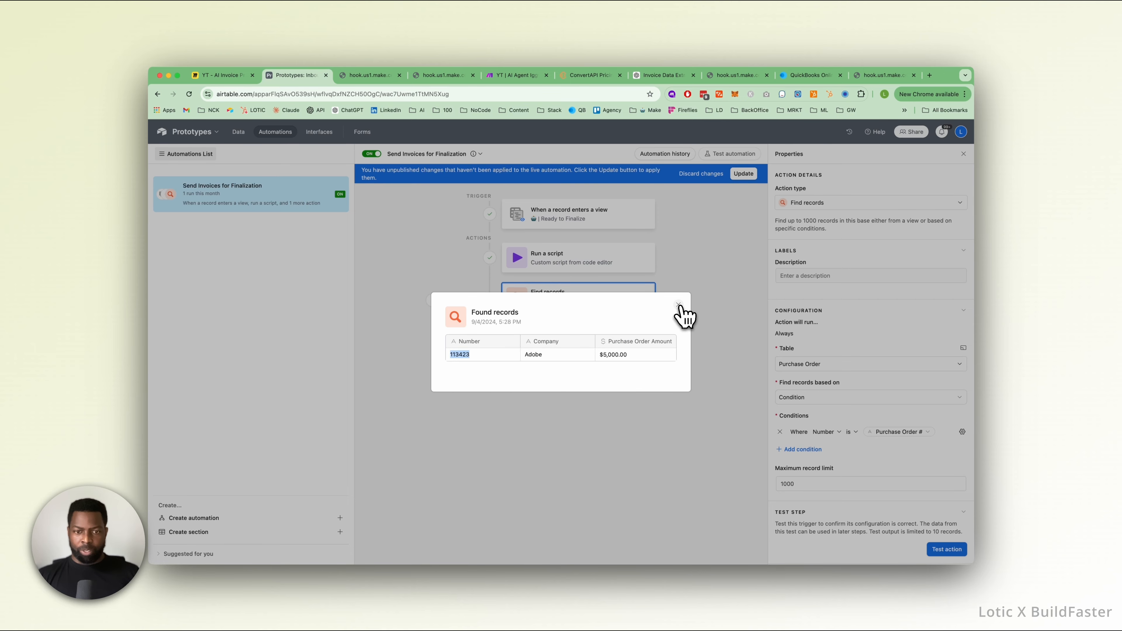
click(678, 304)
click(743, 174)
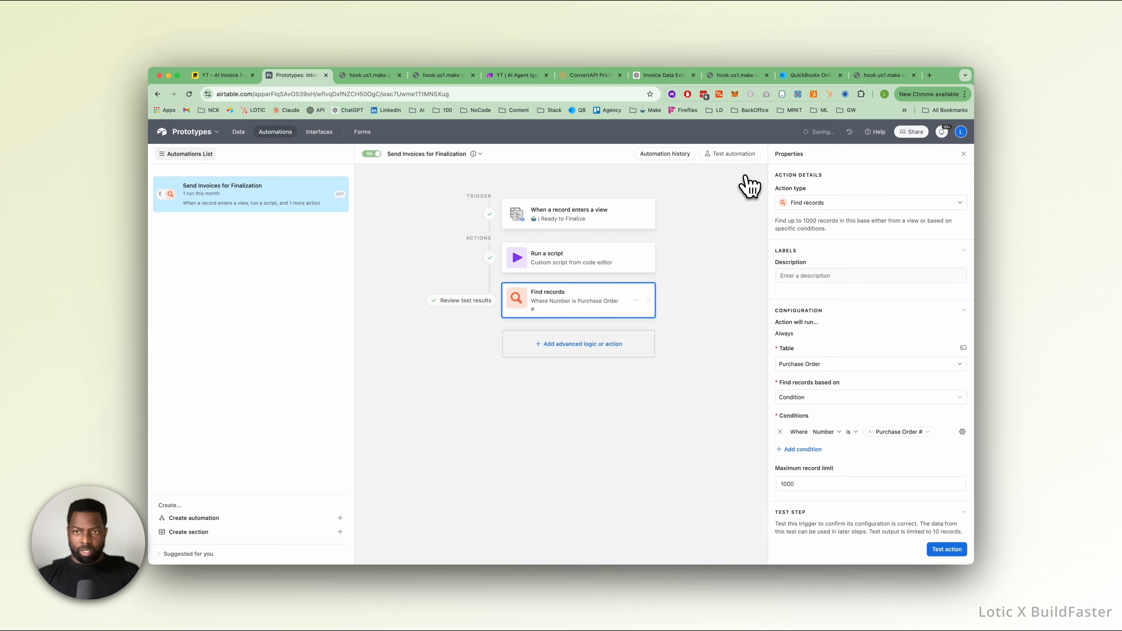
Add an Update record action for the Inbound Invoices table, using the trigger's Airtable record ID as the record ID.
click(596, 345)
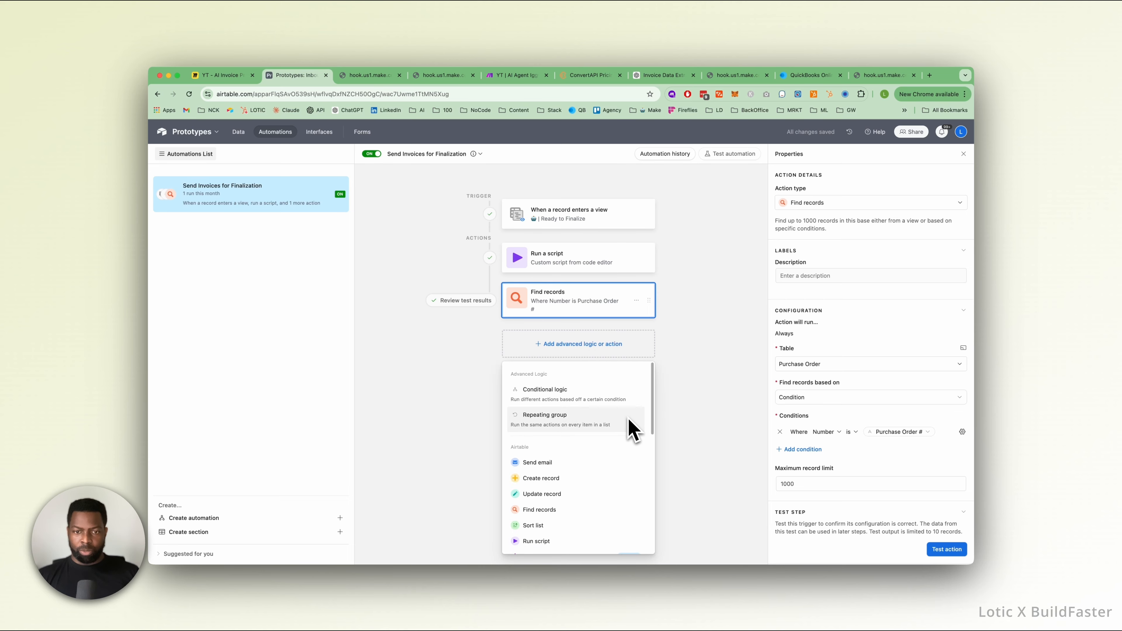
click(569, 494)
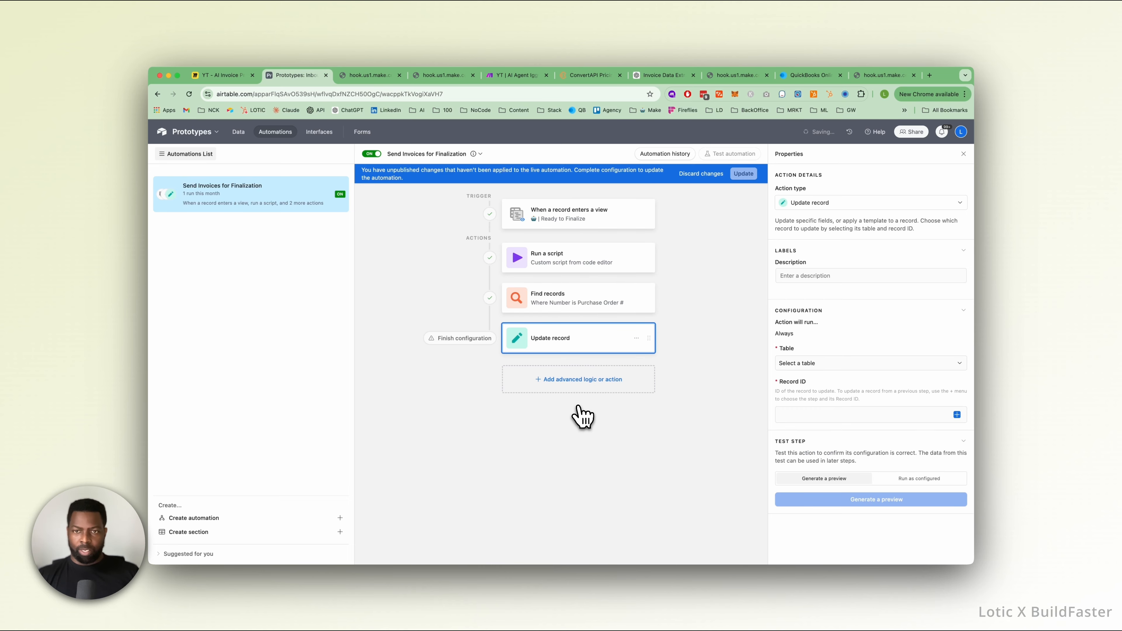
click(957, 416)
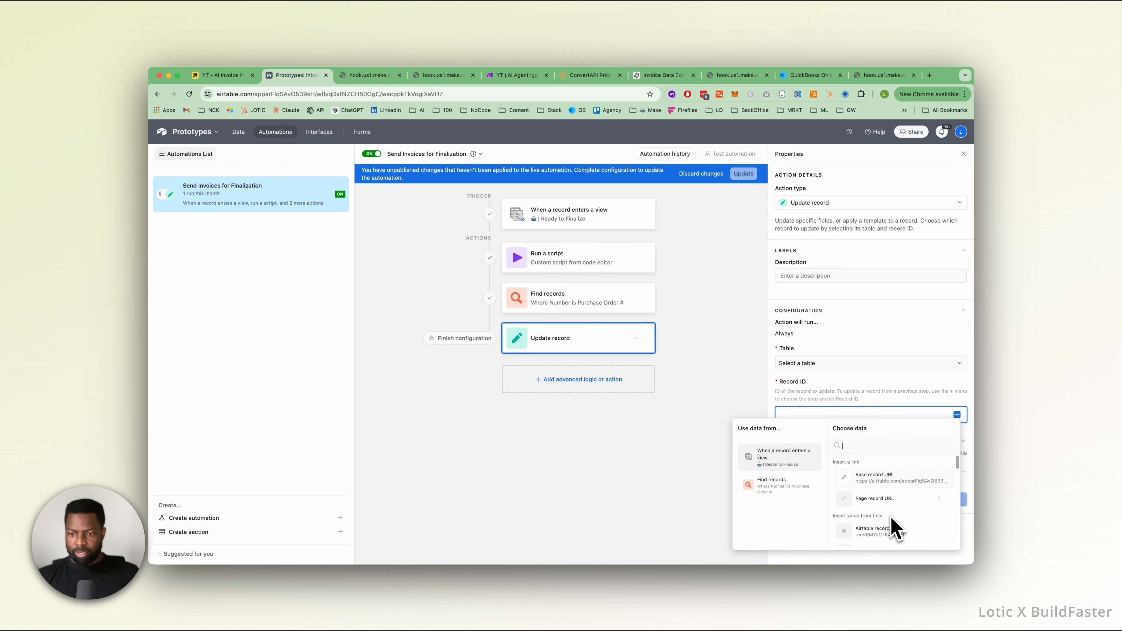
scroll(892, 528, down, 1)
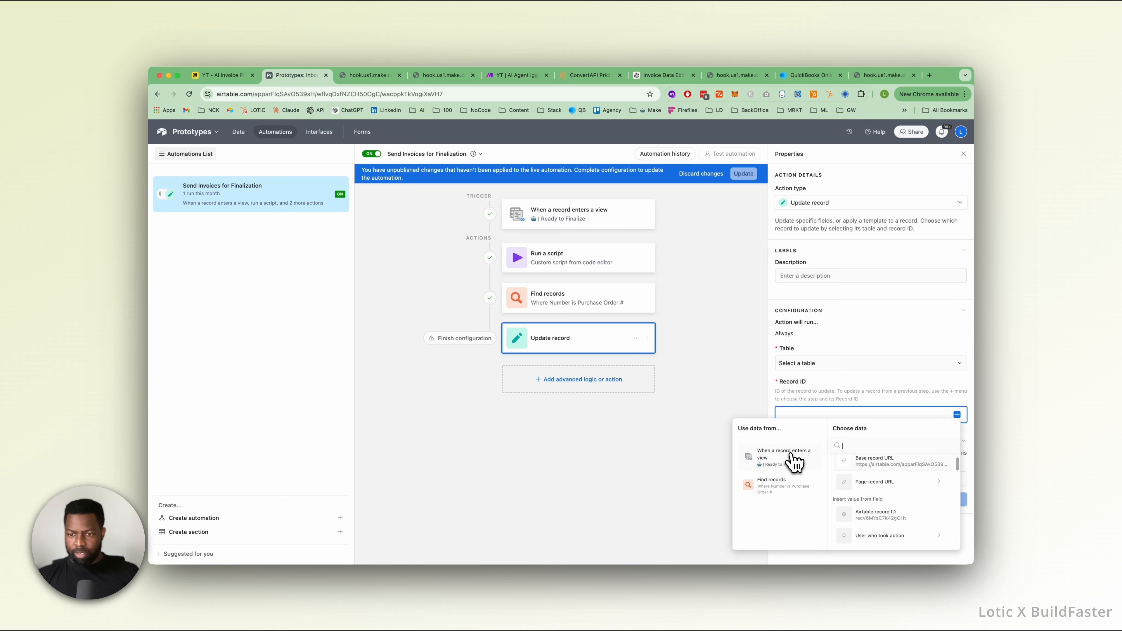
click(889, 516)
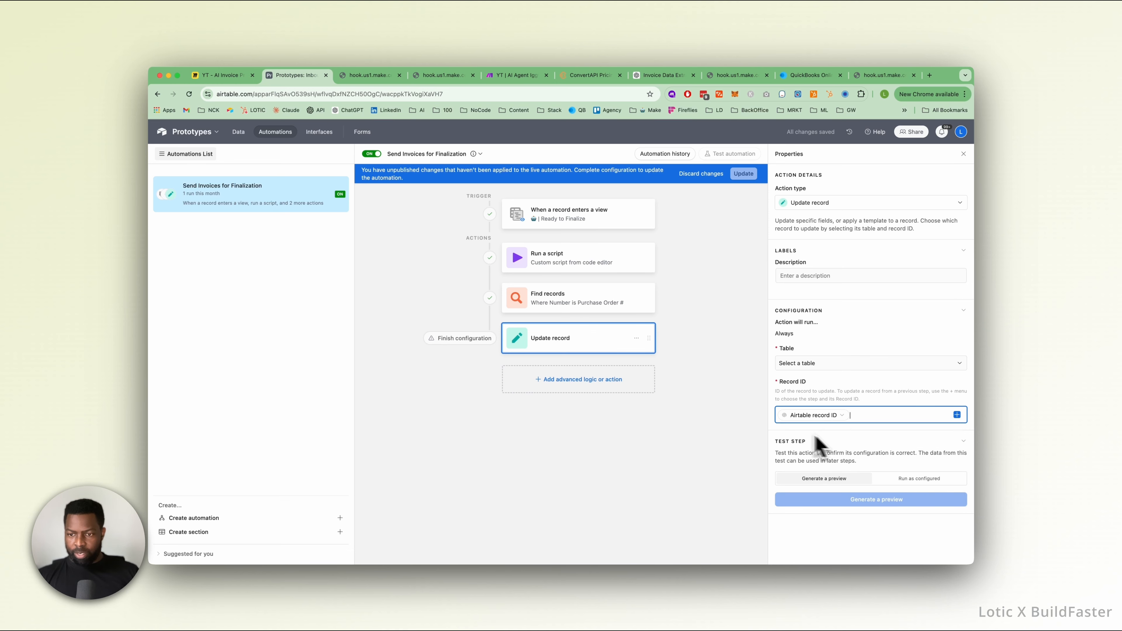
click(834, 364)
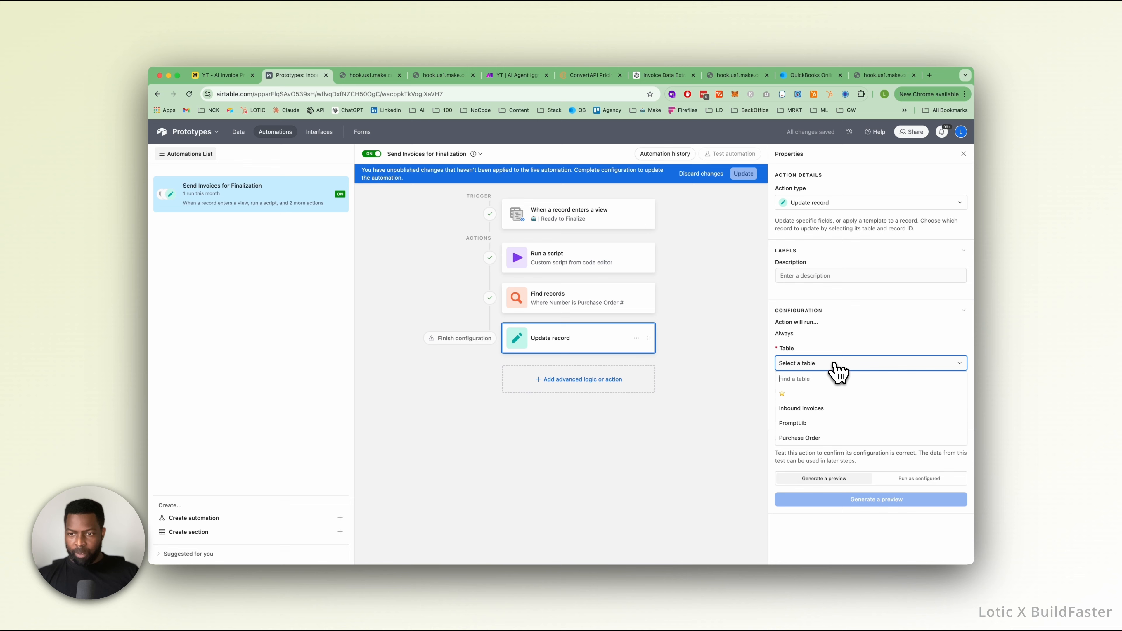
click(824, 410)
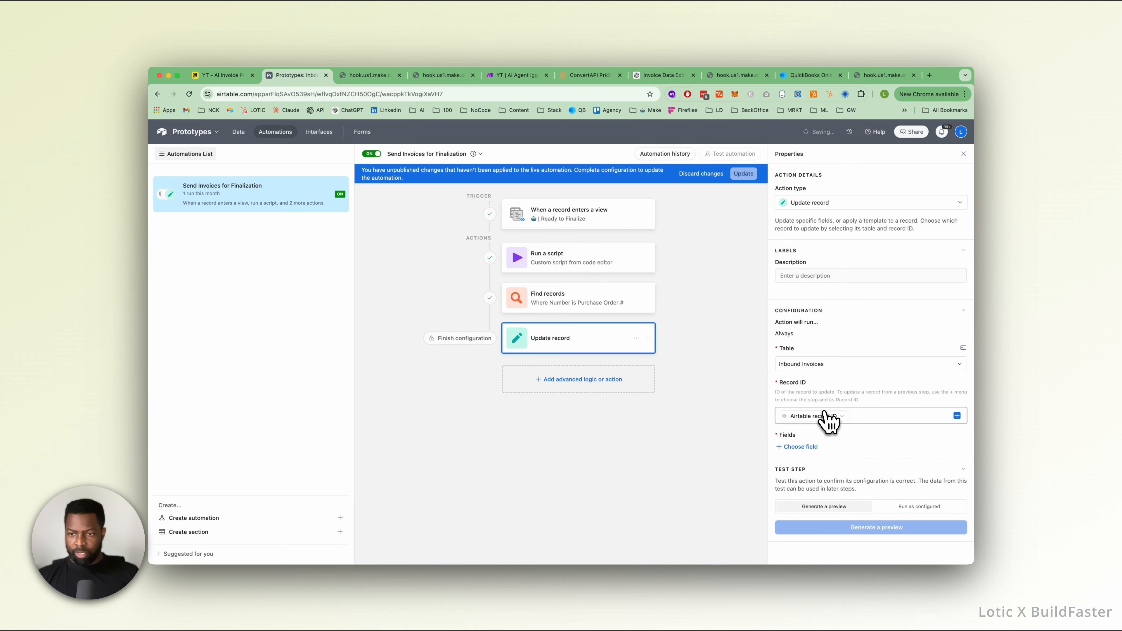
Add the Purchase Order field to the fields the Update record action changes.
click(814, 449)
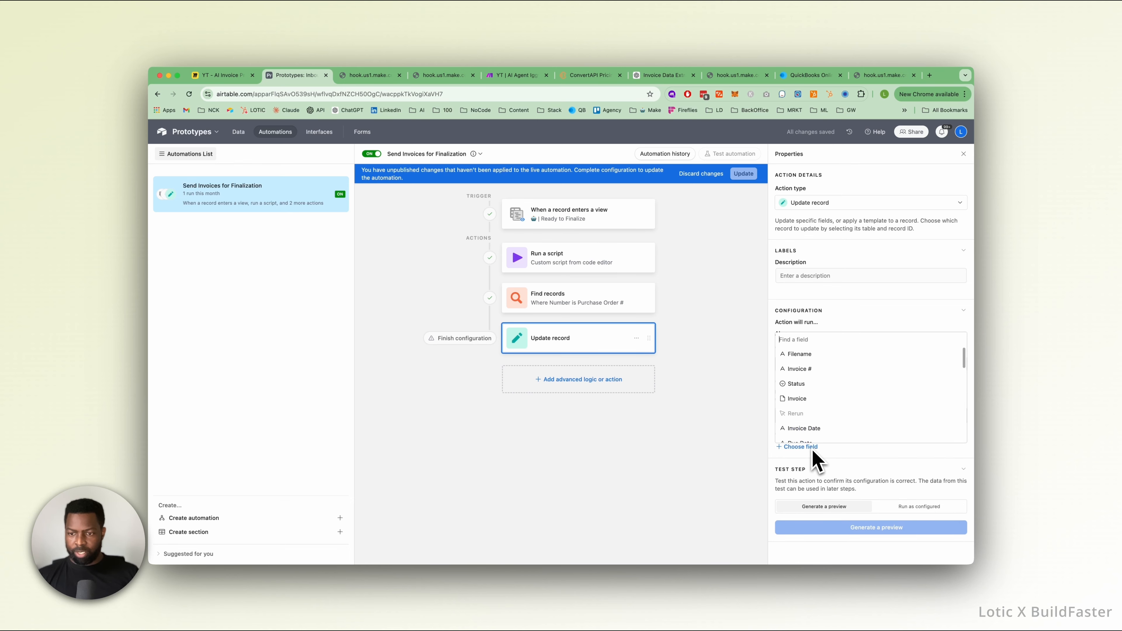
scroll(817, 401, down, 5)
click(833, 439)
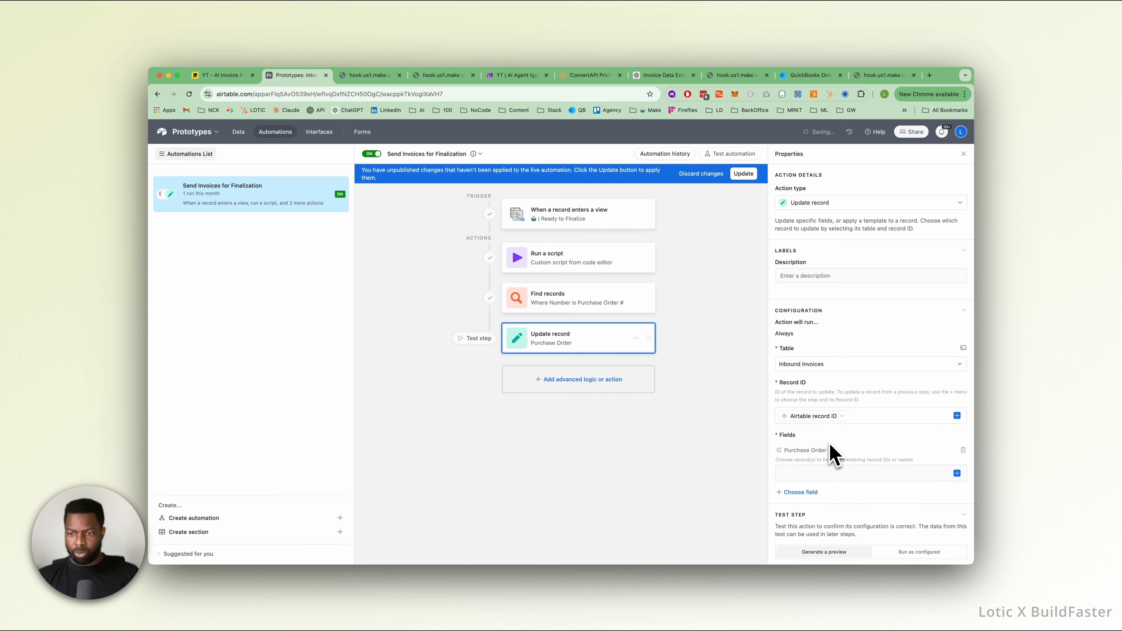
Fill the Purchase Order field with the list of Airtable record IDs from the Find records step.
click(958, 474)
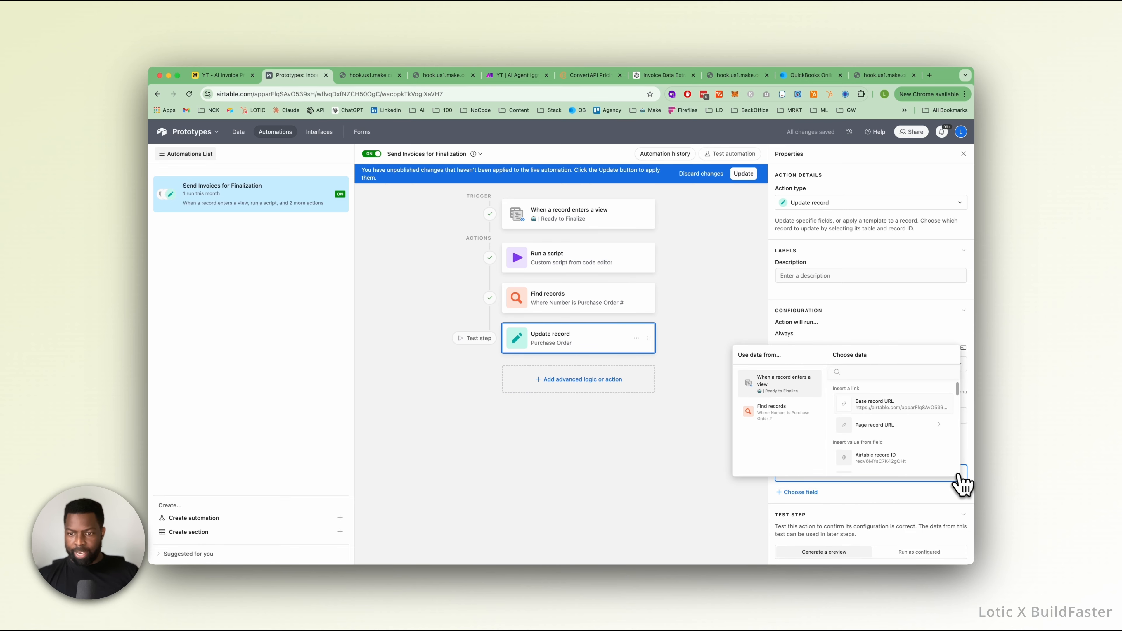
click(779, 416)
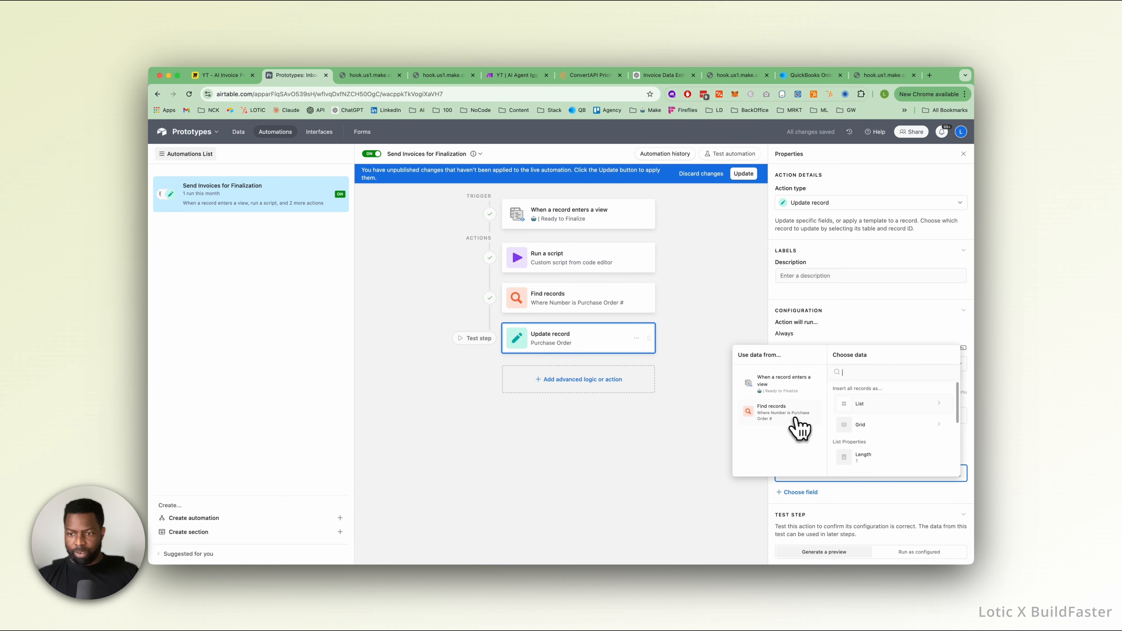
scroll(873, 435, down, 5)
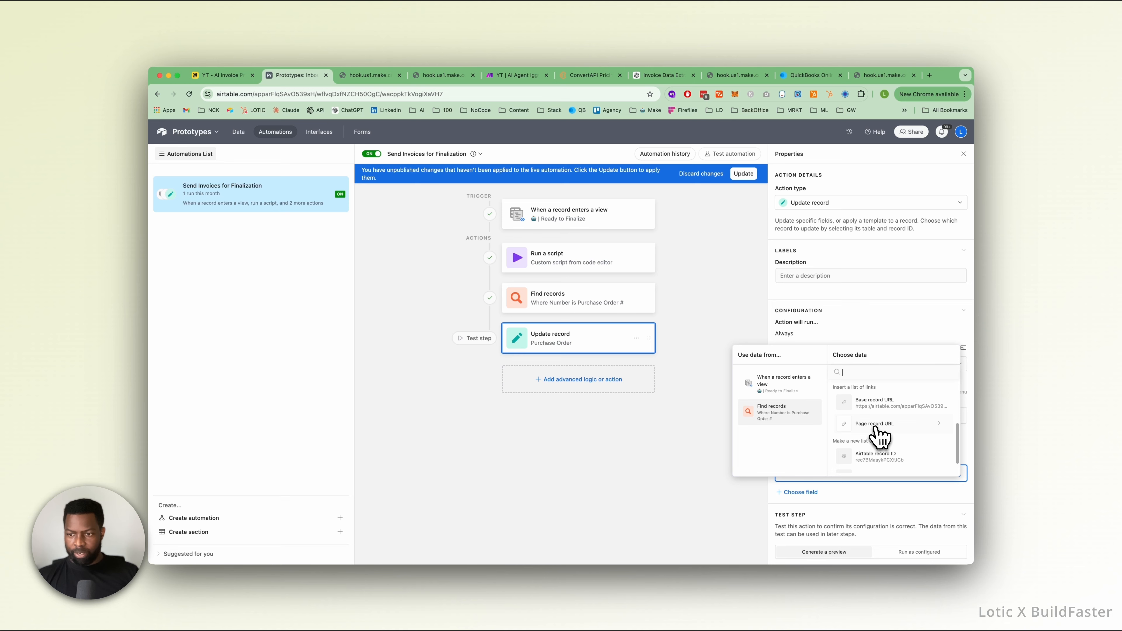
scroll(875, 426, down, 2)
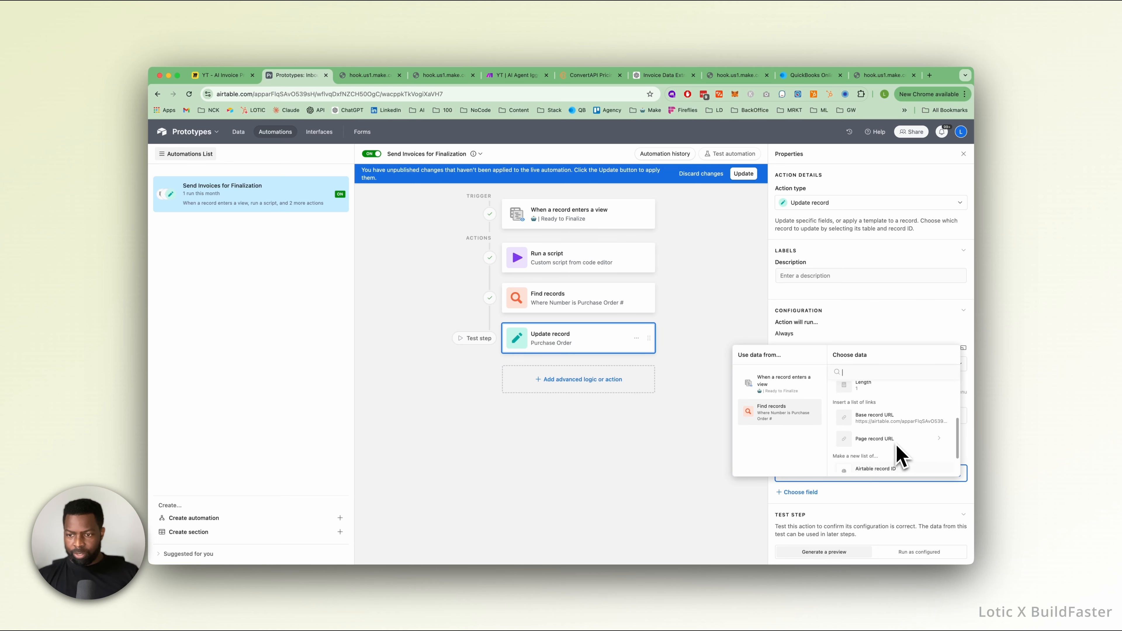
scroll(897, 464, up, 6)
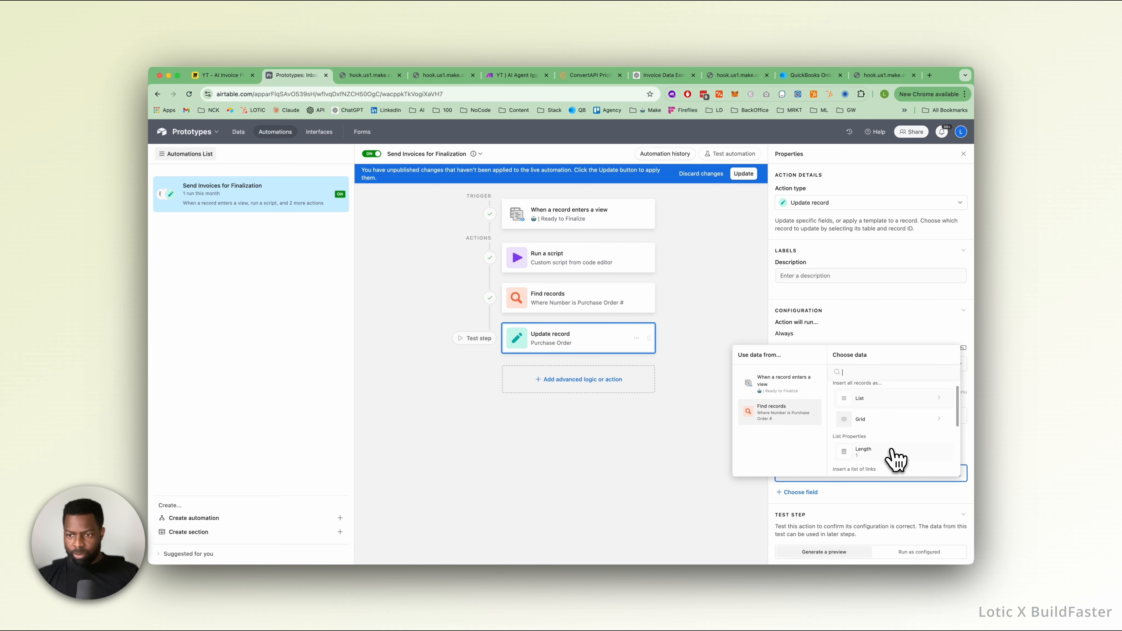
scroll(896, 459, down, 3)
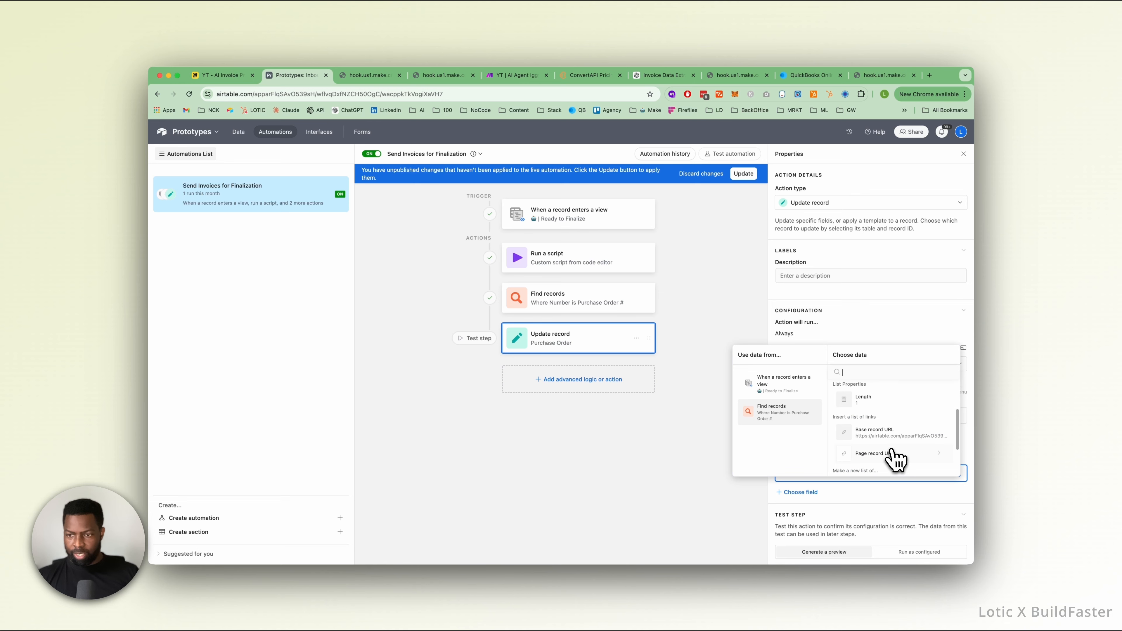
scroll(897, 459, down, 2)
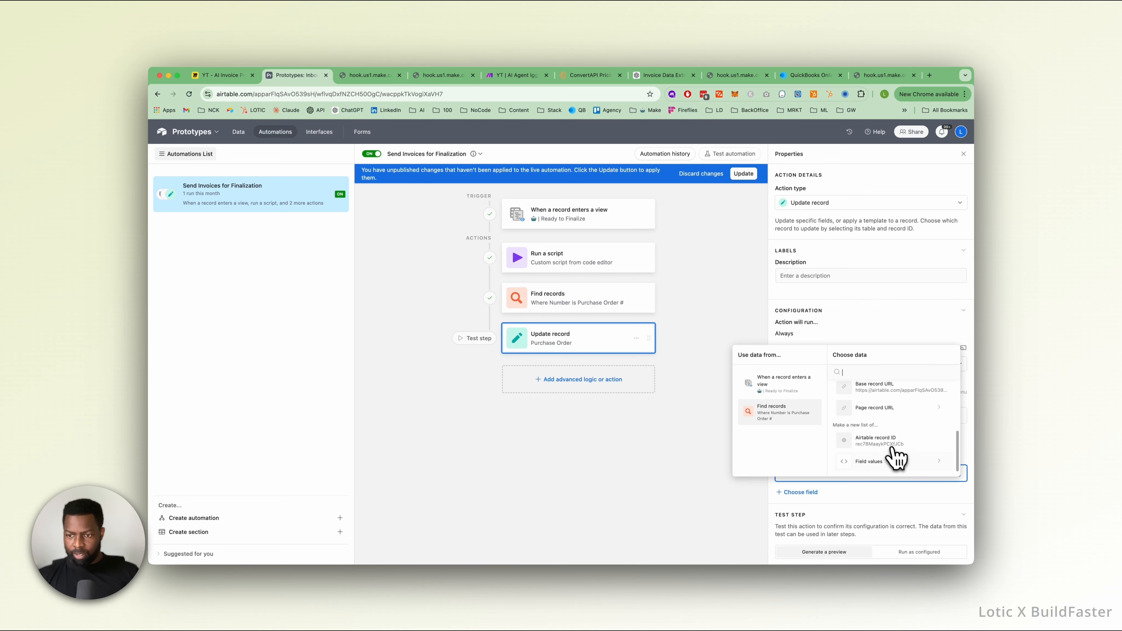
click(901, 464)
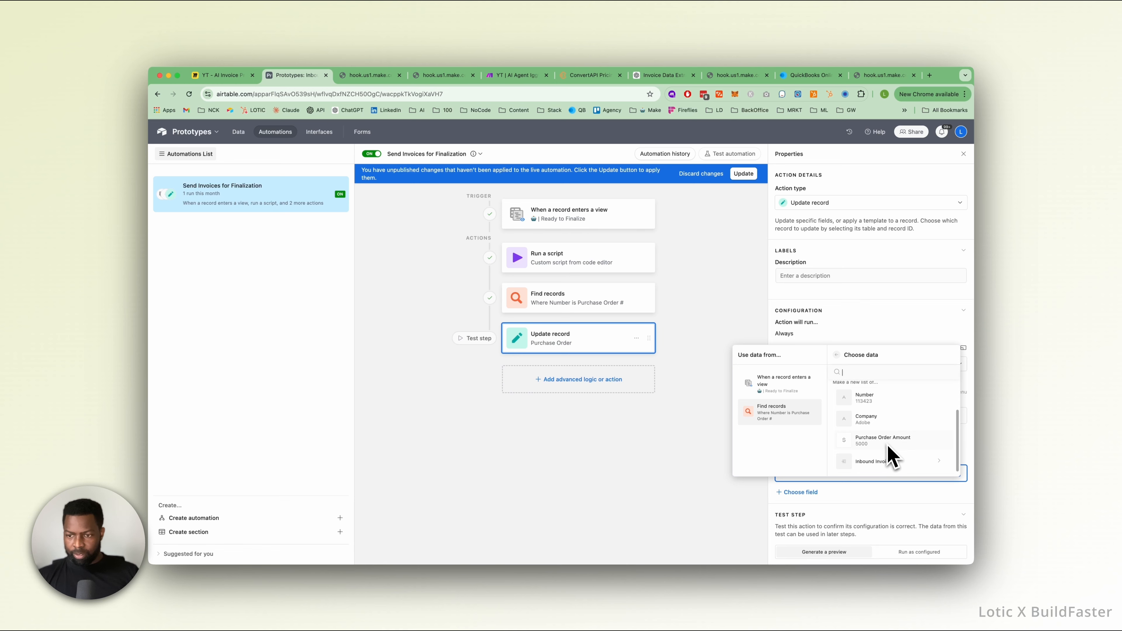
scroll(889, 457, up, 1)
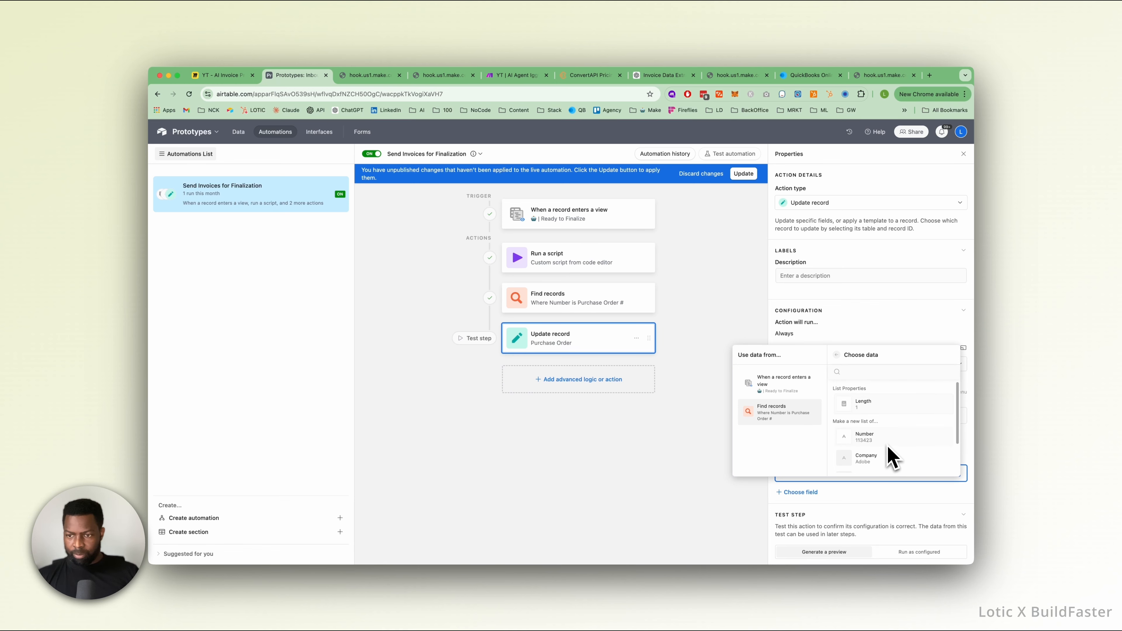
click(837, 355)
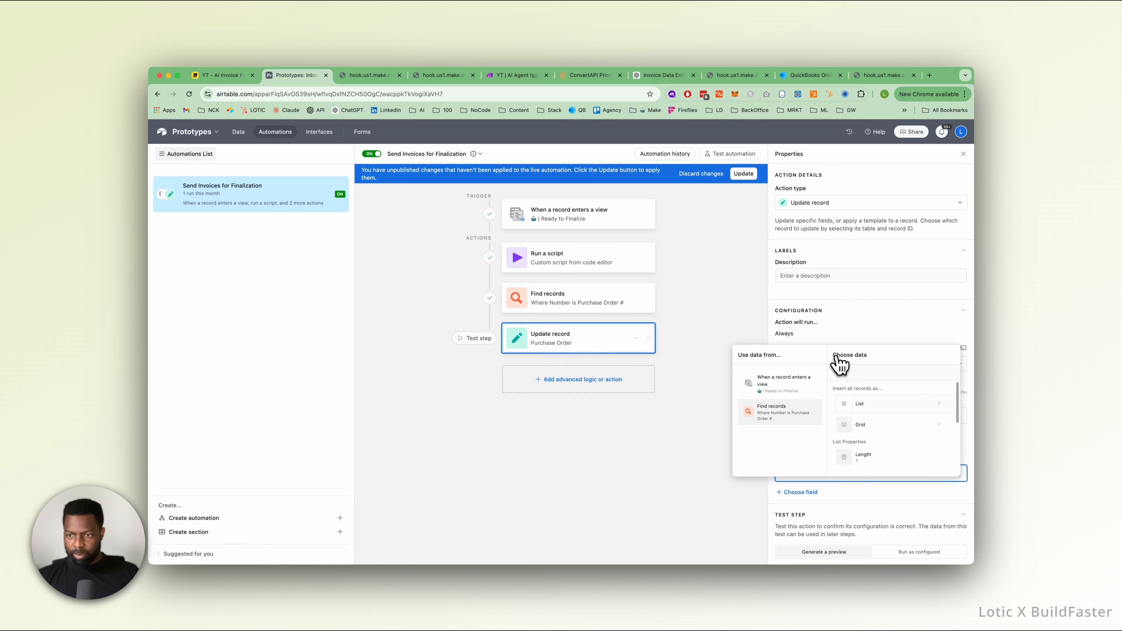
scroll(888, 462, down, 4)
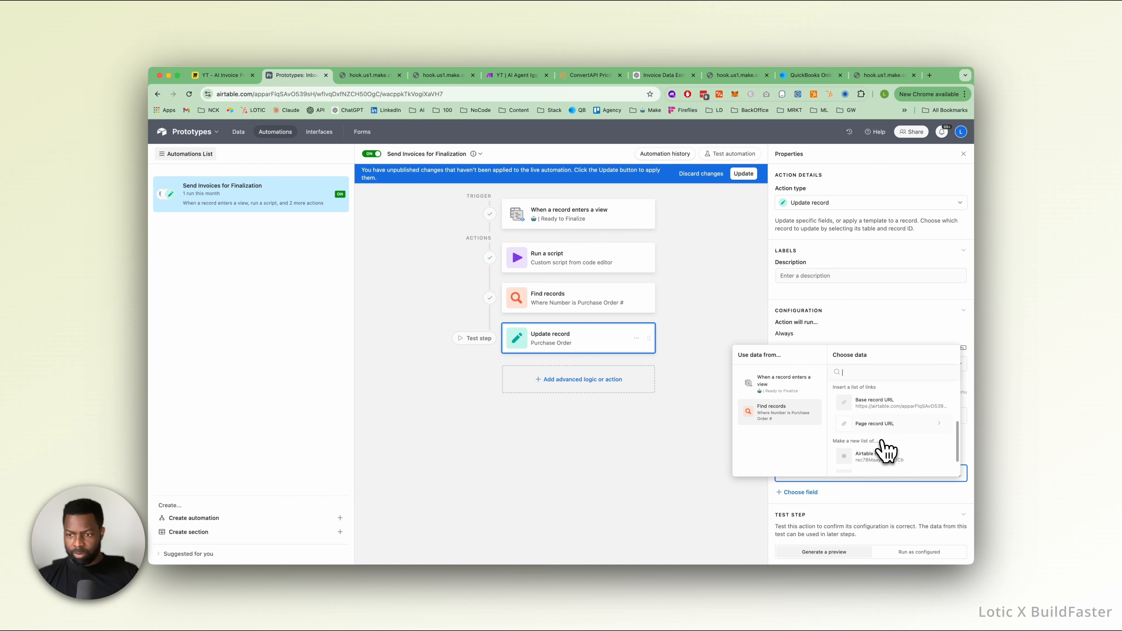
click(869, 446)
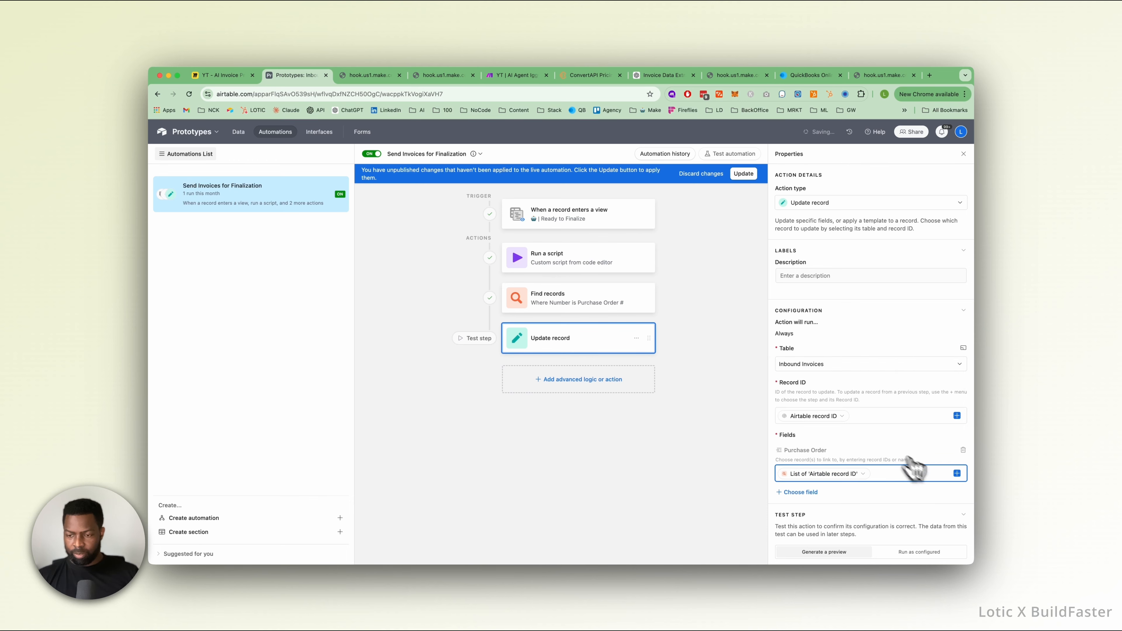
Apply the changes to the live automation, then generate a preview of the Update record action and close it.
click(745, 174)
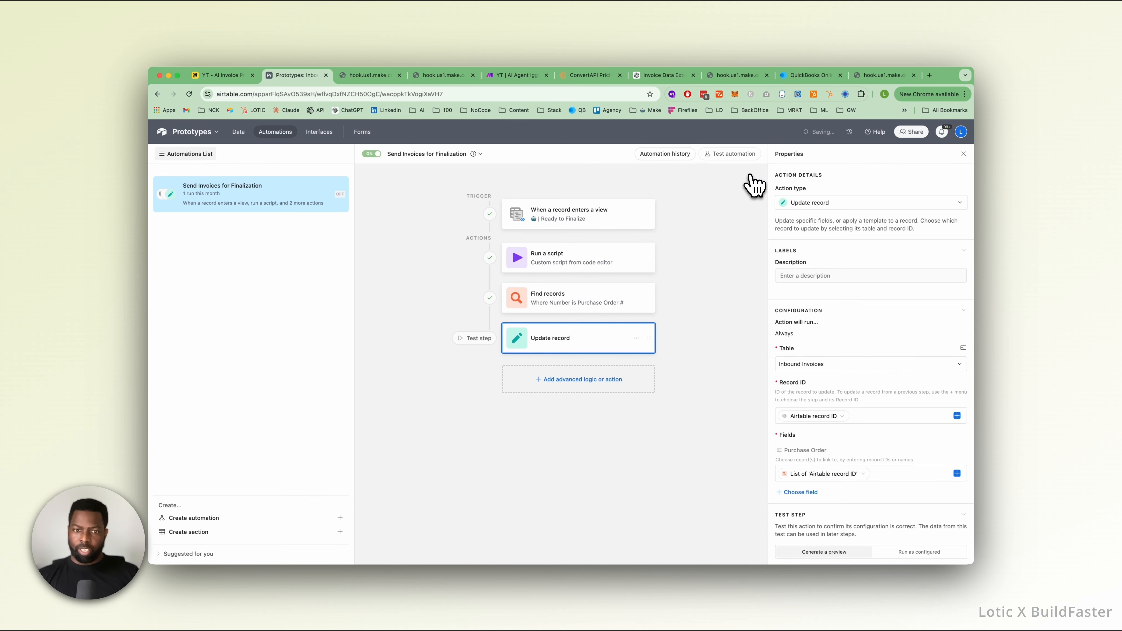
scroll(844, 360, down, 2)
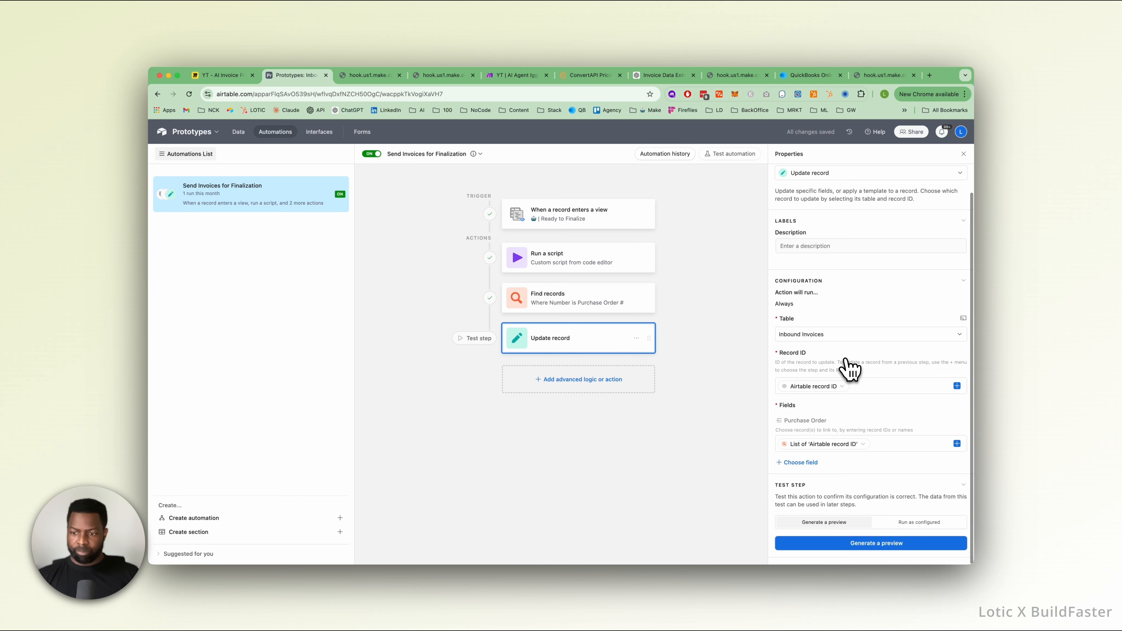
click(893, 548)
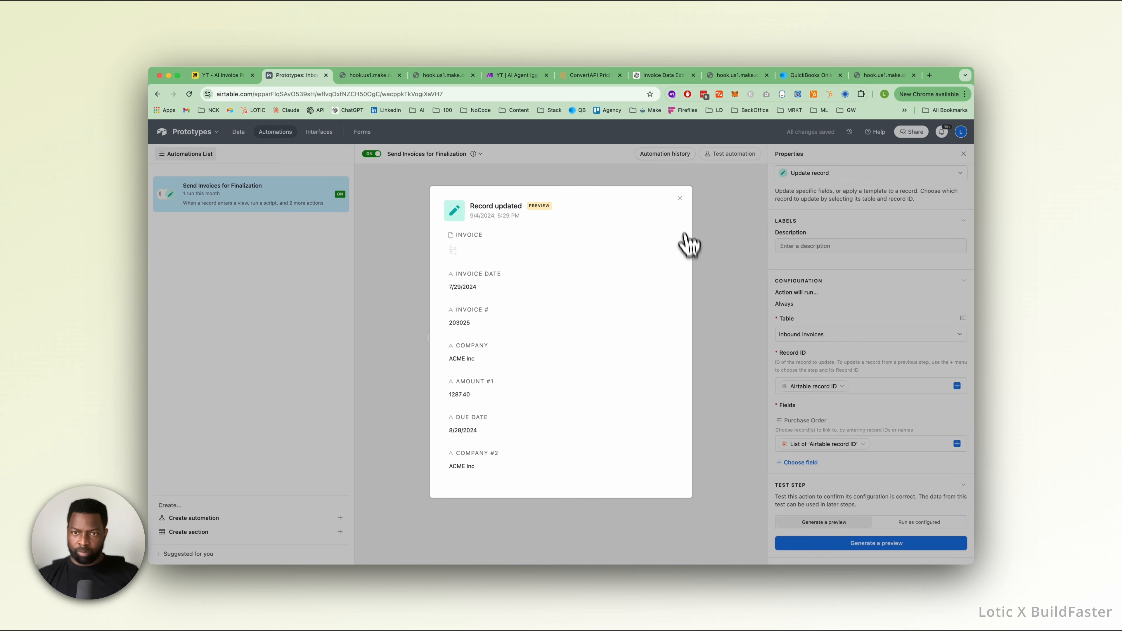
click(680, 199)
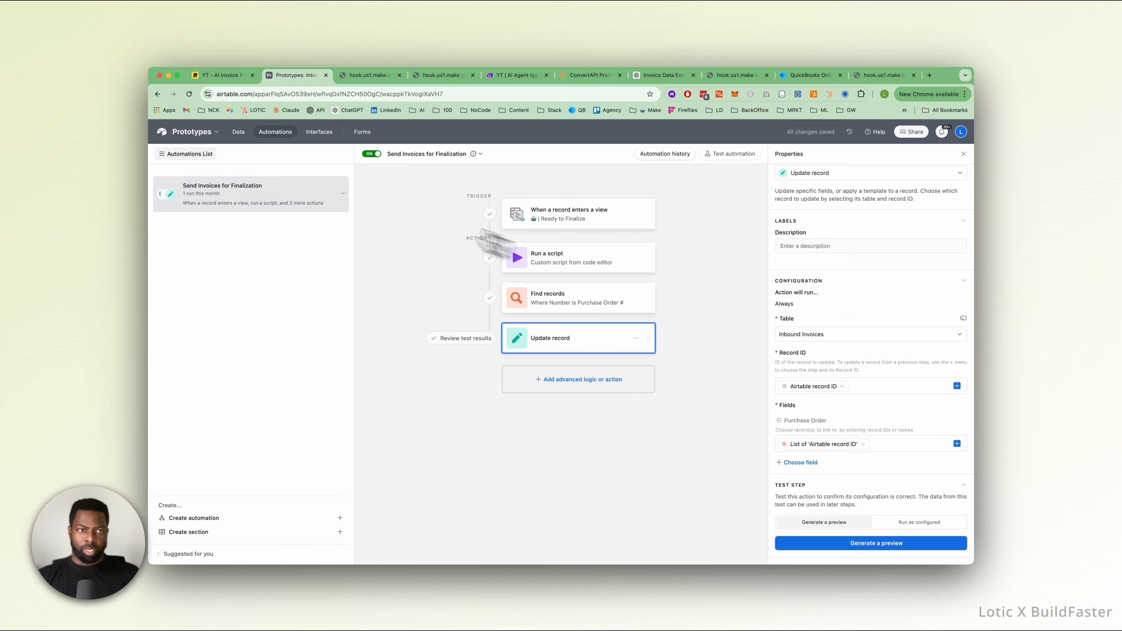
In the Ready to Finalize view, change the last digit of the first invoice's Purchase Order # so it differs from Purchase Order #2.
click(241, 135)
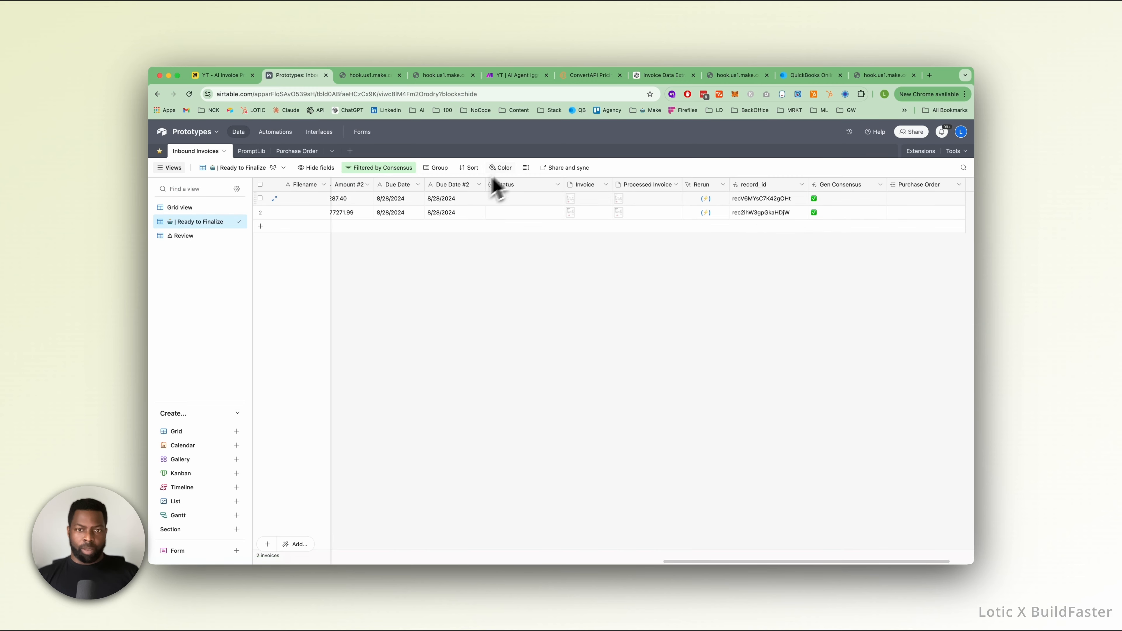
scroll(437, 216, left, 10)
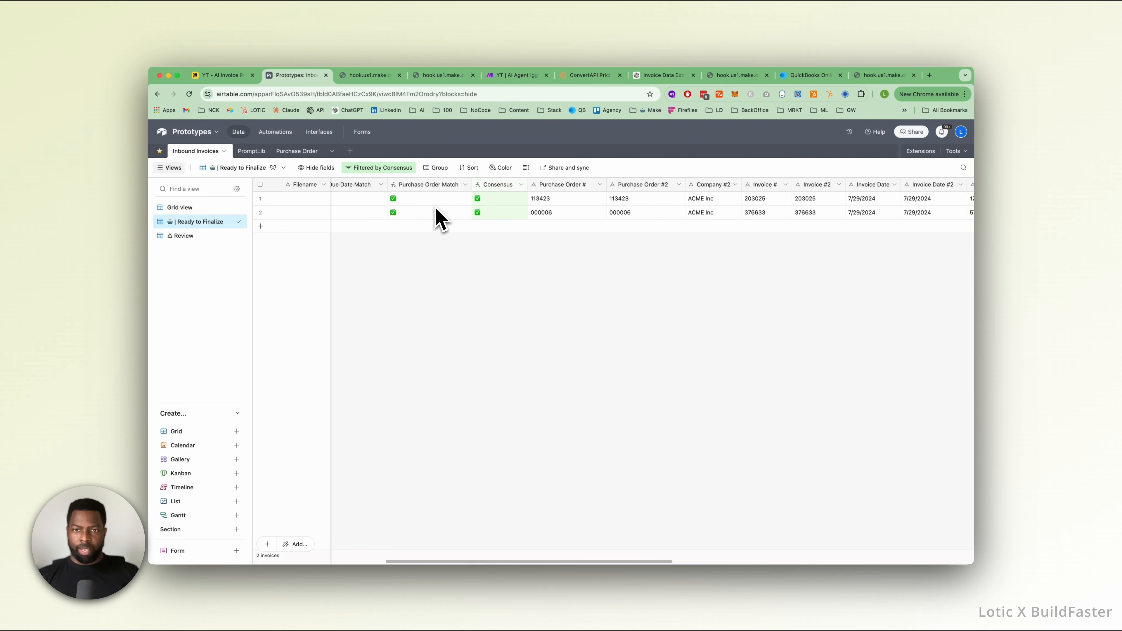
scroll(438, 216, right, 1)
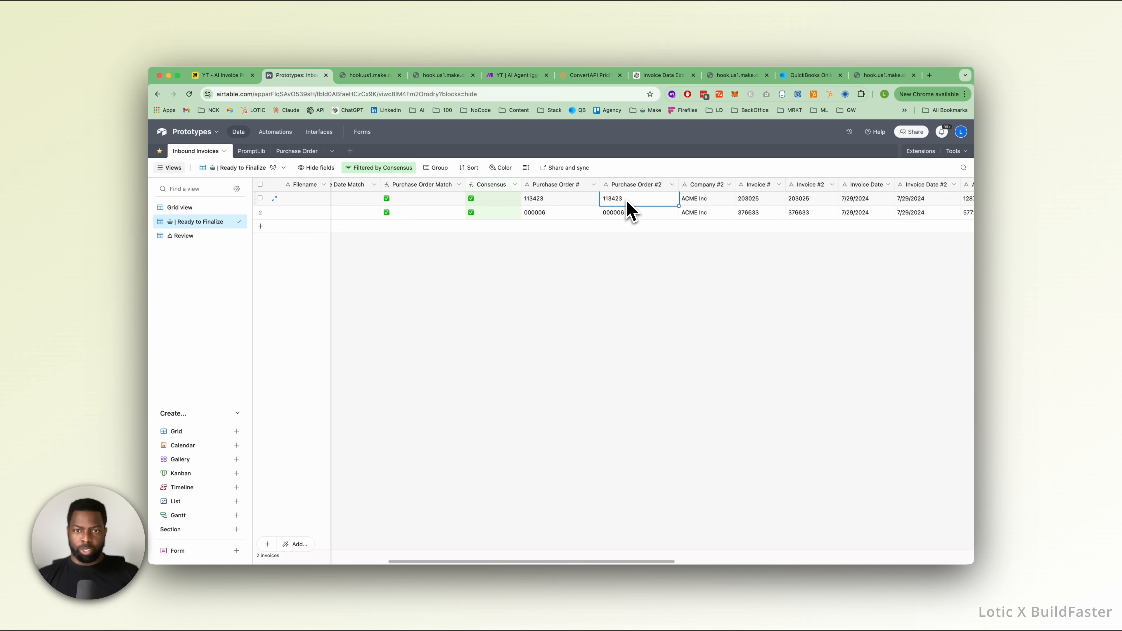
scroll(622, 202, right, 1)
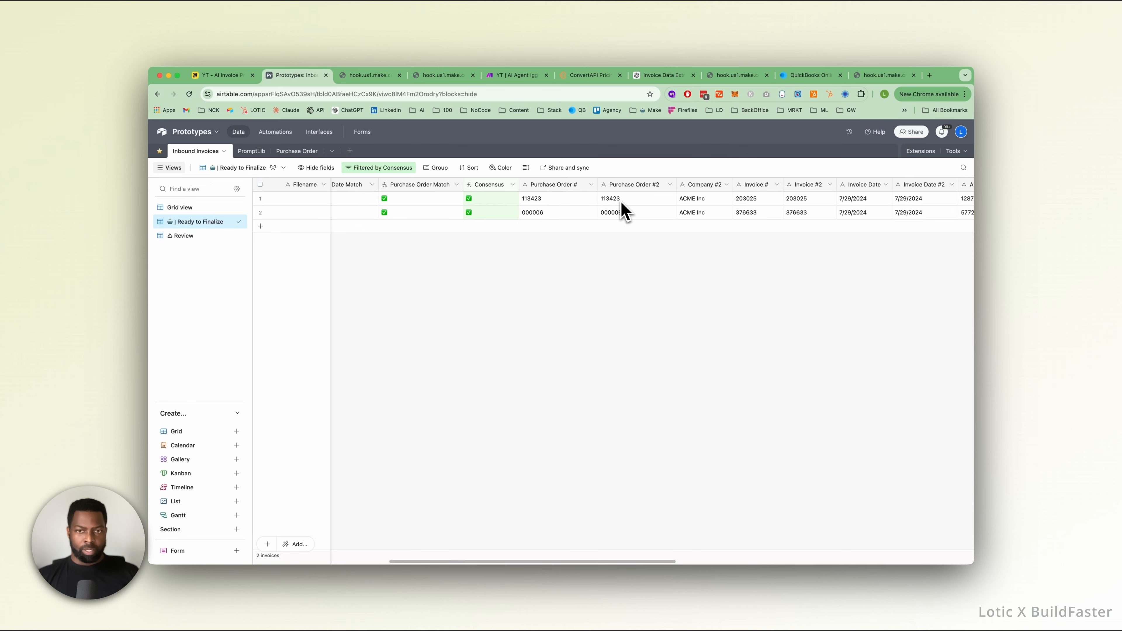
click(553, 199)
scroll(550, 201, right, 1)
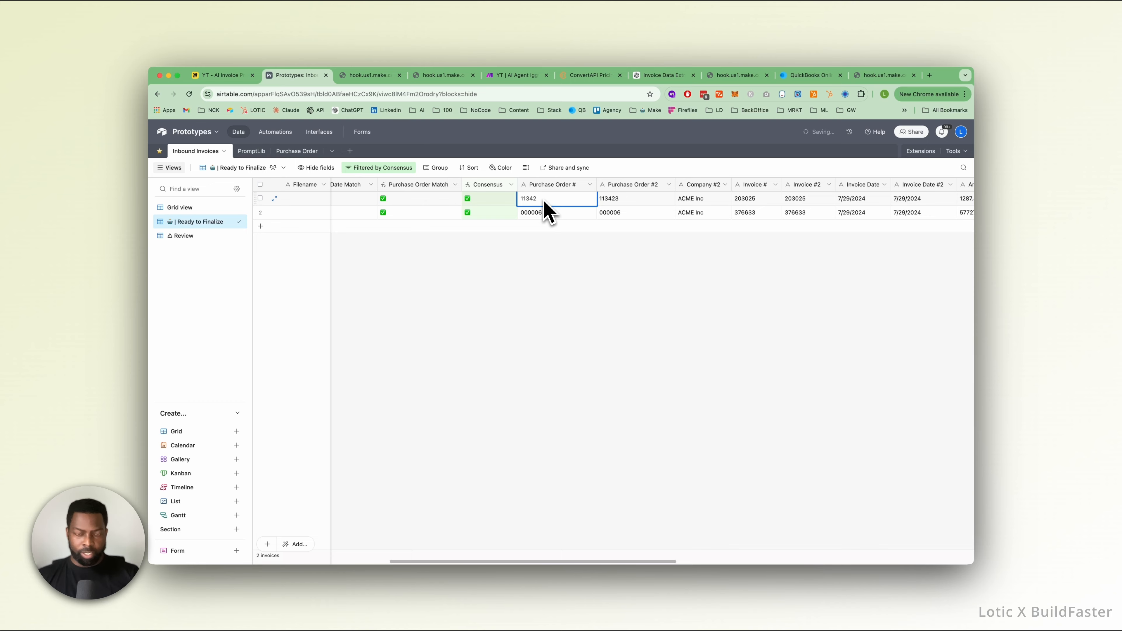
click(558, 255)
scroll(560, 261, right, 1)
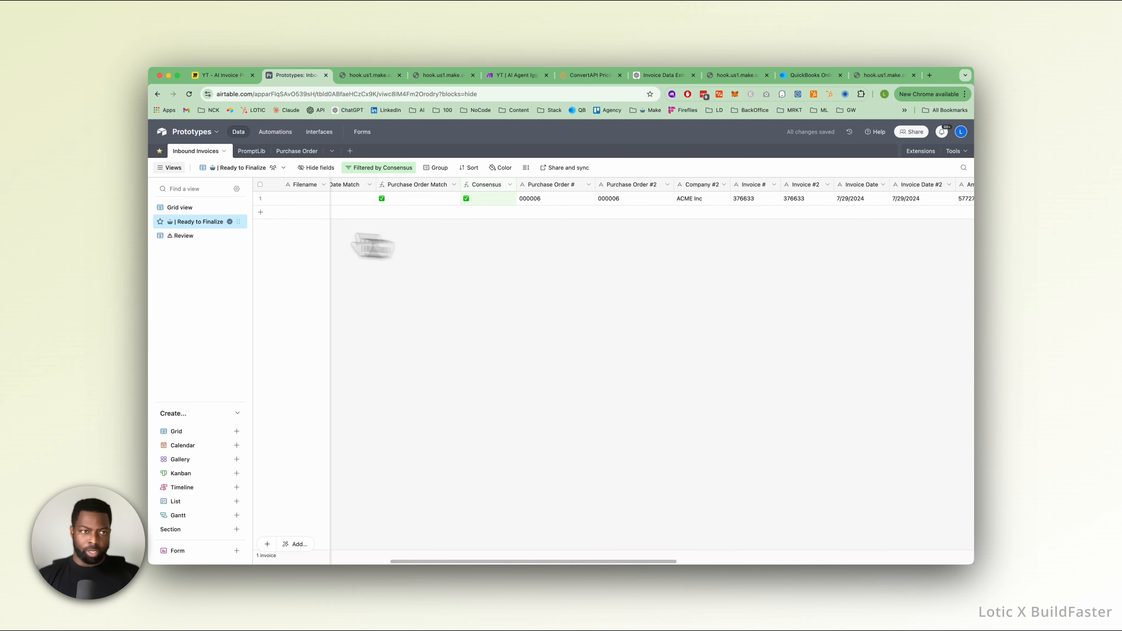
In the Grid view, correct the first invoice's Purchase Order # to match its Purchase Order #2 value.
click(198, 209)
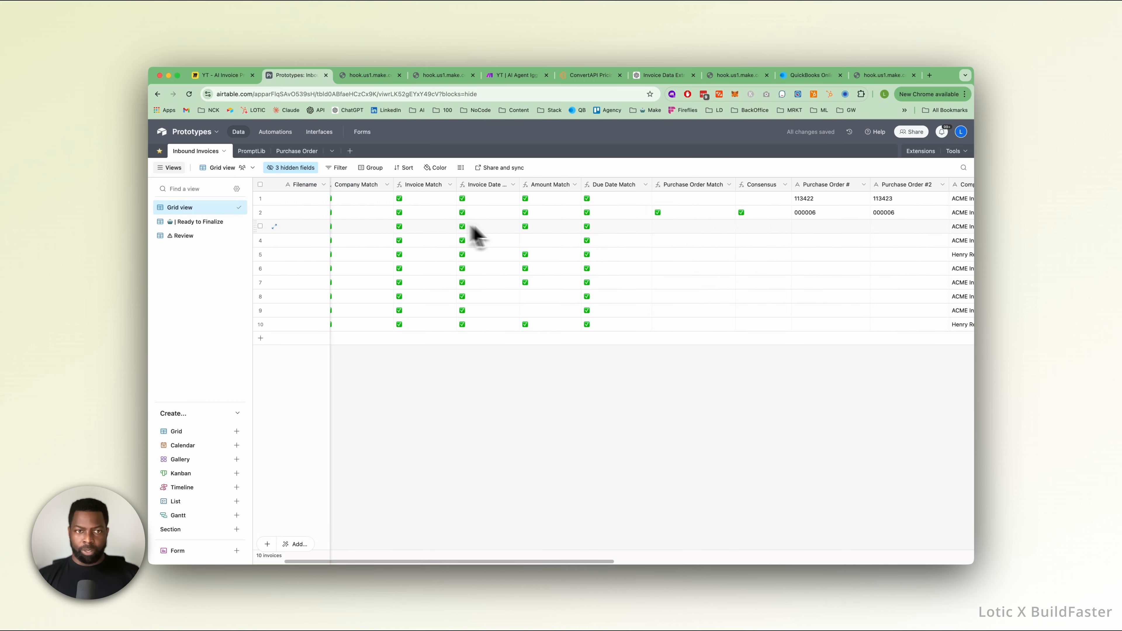
scroll(472, 227, right, 10)
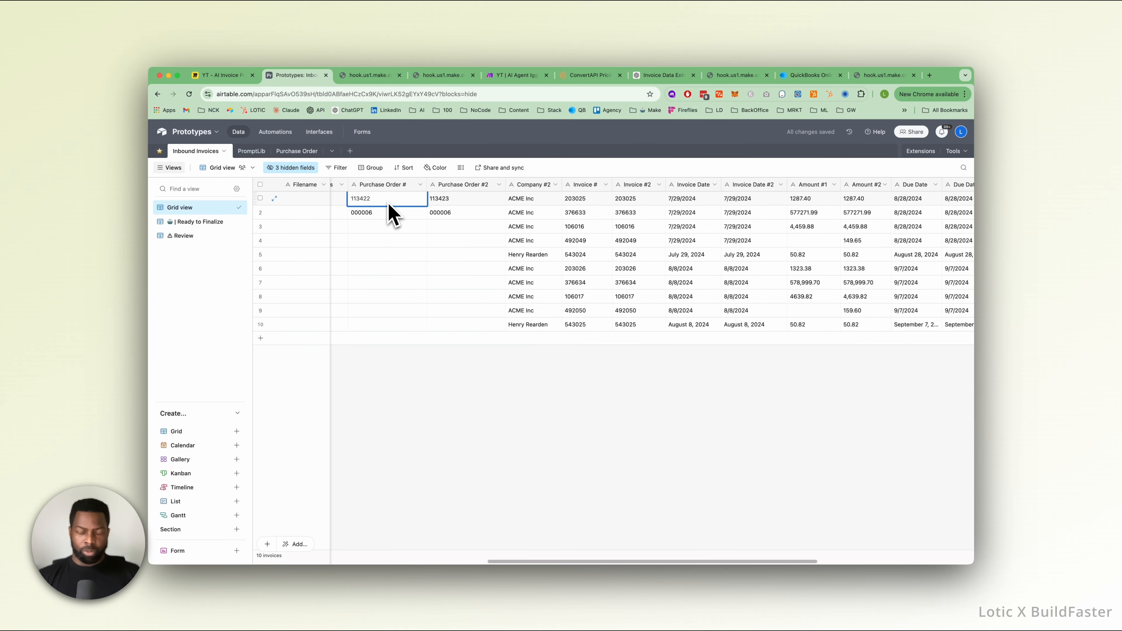
click(414, 350)
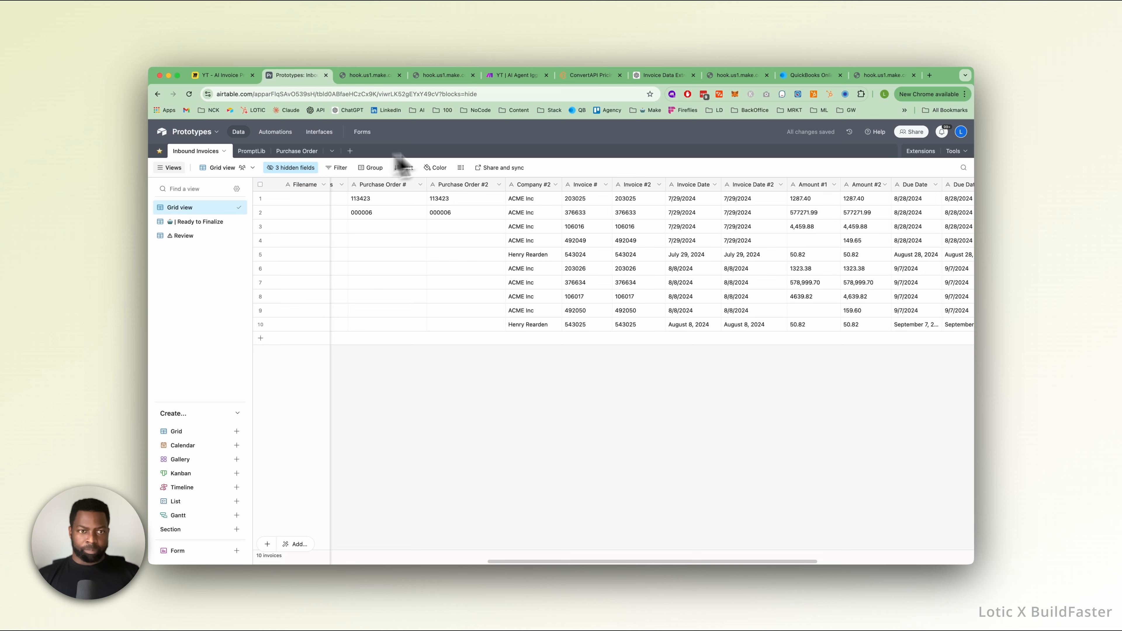
scroll(441, 240, left, 5)
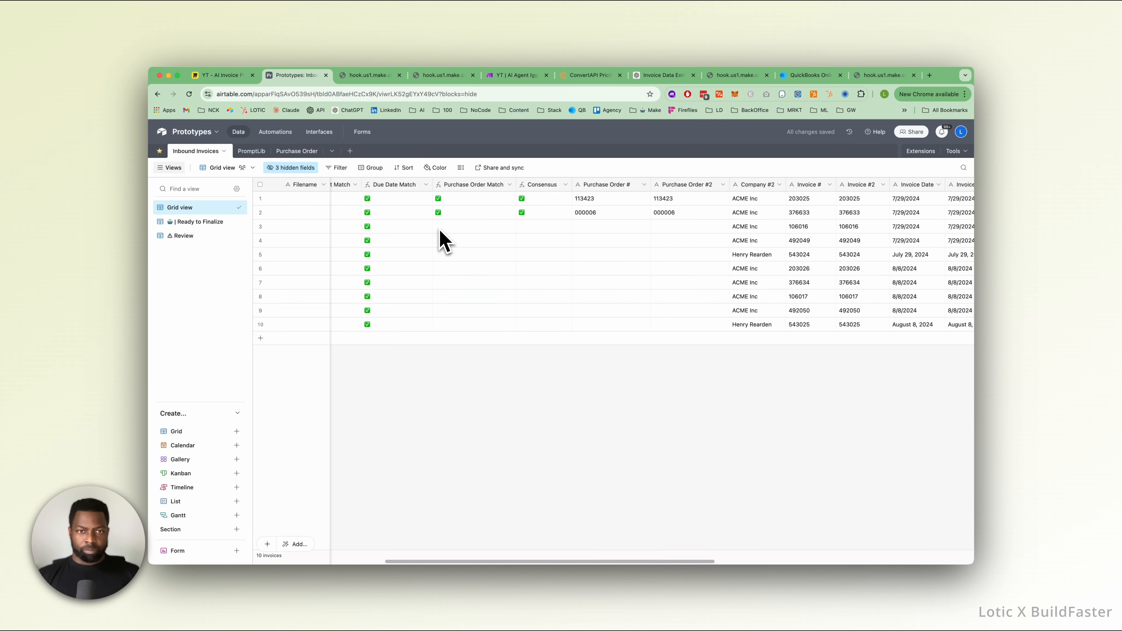
scroll(440, 241, left, 6)
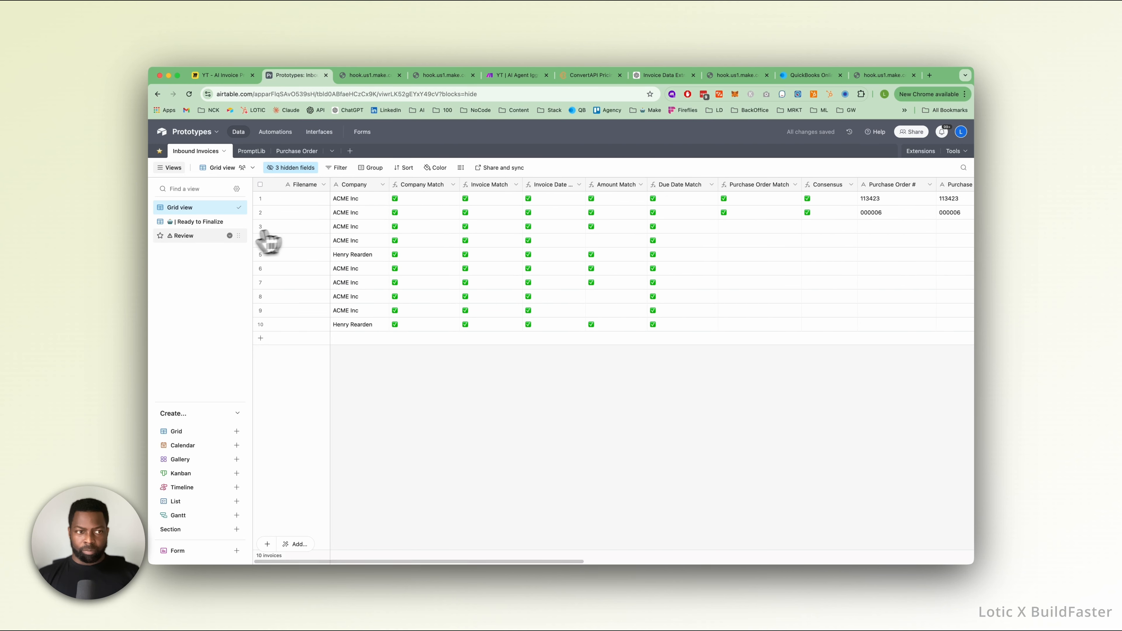
Check the linked Purchase Order column in the Ready to Finalize view and narrow the Purchase Order and Gen Consensus columns.
click(207, 222)
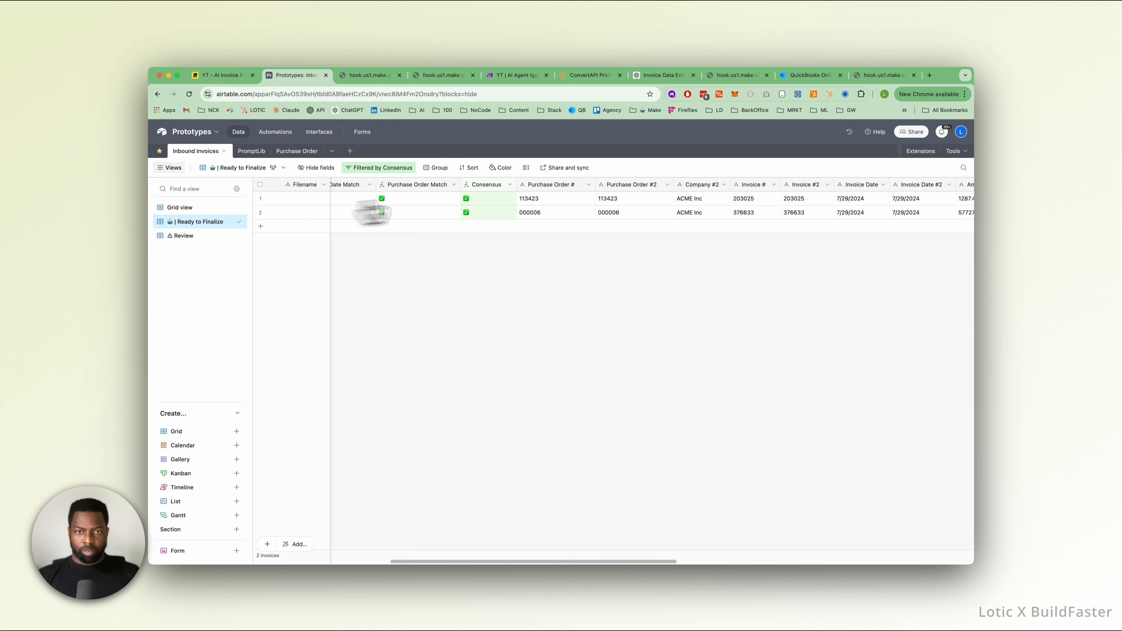
scroll(525, 204, right, 10)
scroll(525, 204, right, 4)
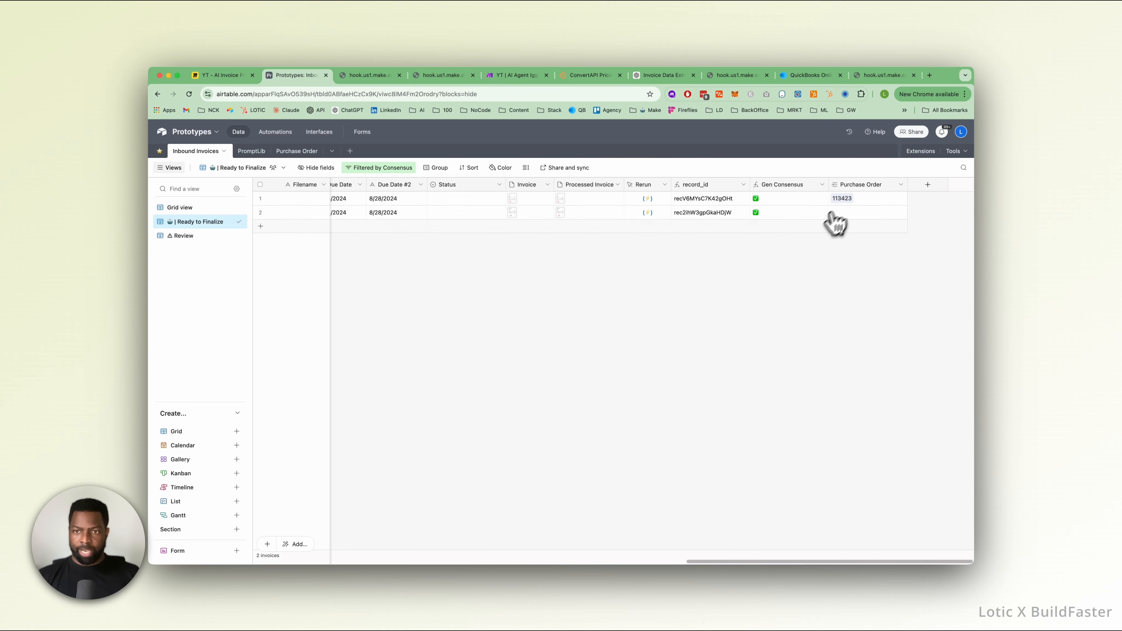
drag(907, 187, 902, 190)
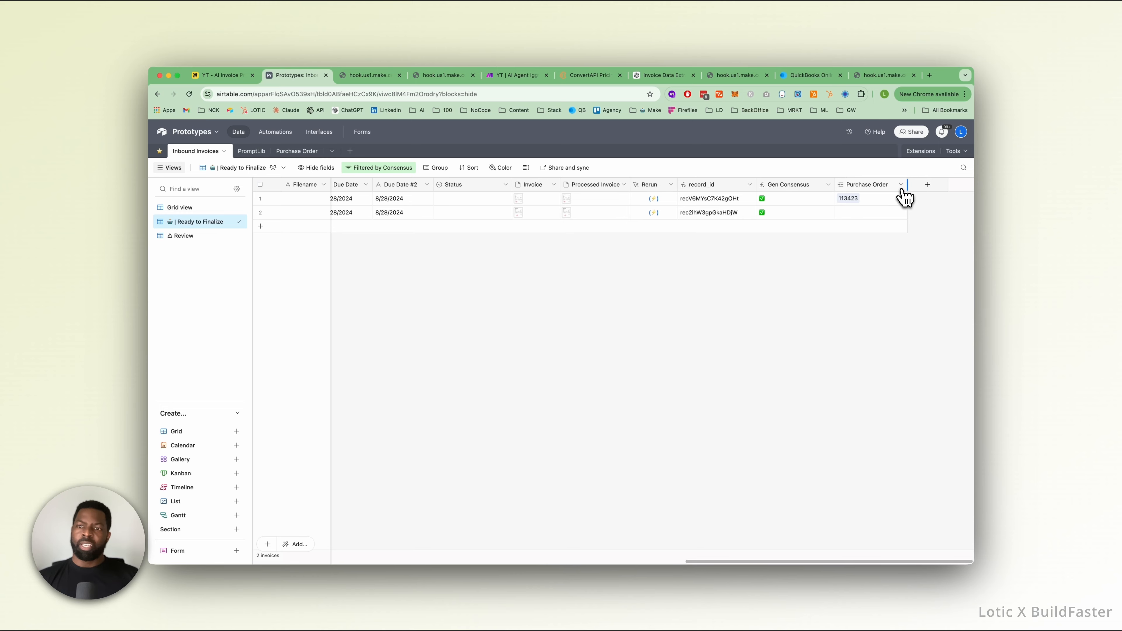
drag(835, 190, 826, 190)
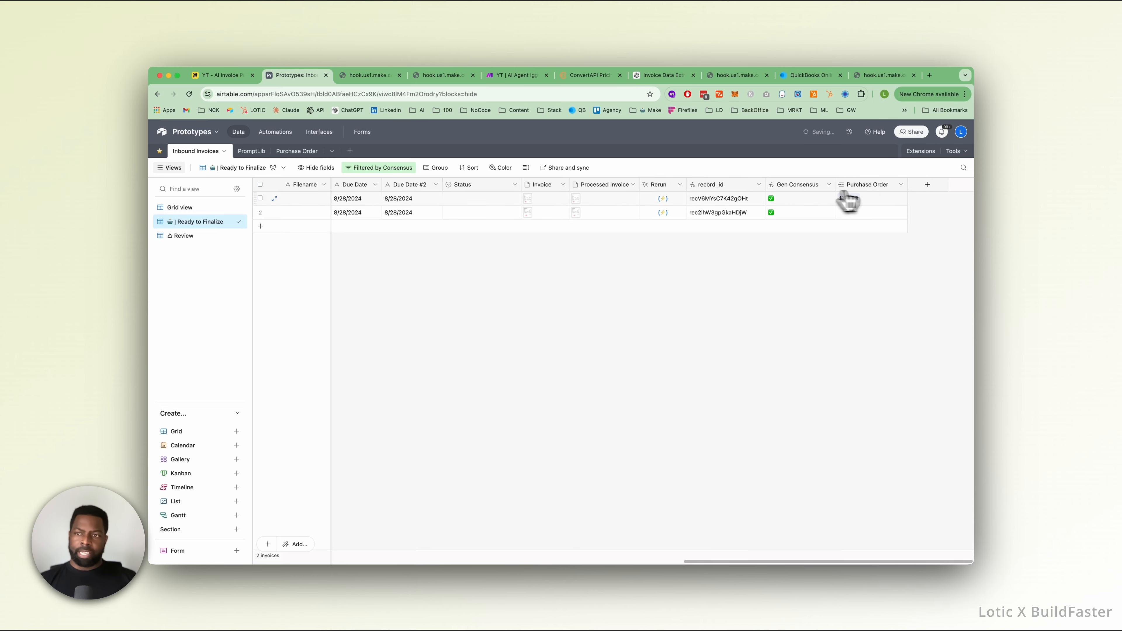
Add a lookup field for Purchase Order Amount from the linked Purchase Order field and widen its column slightly.
click(900, 185)
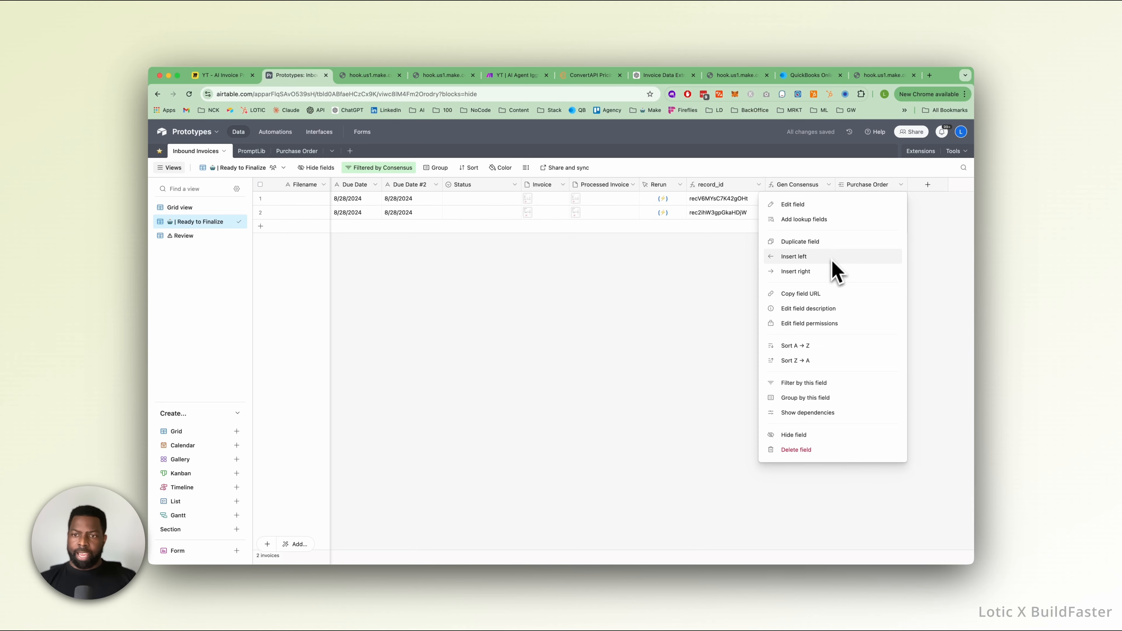
click(815, 219)
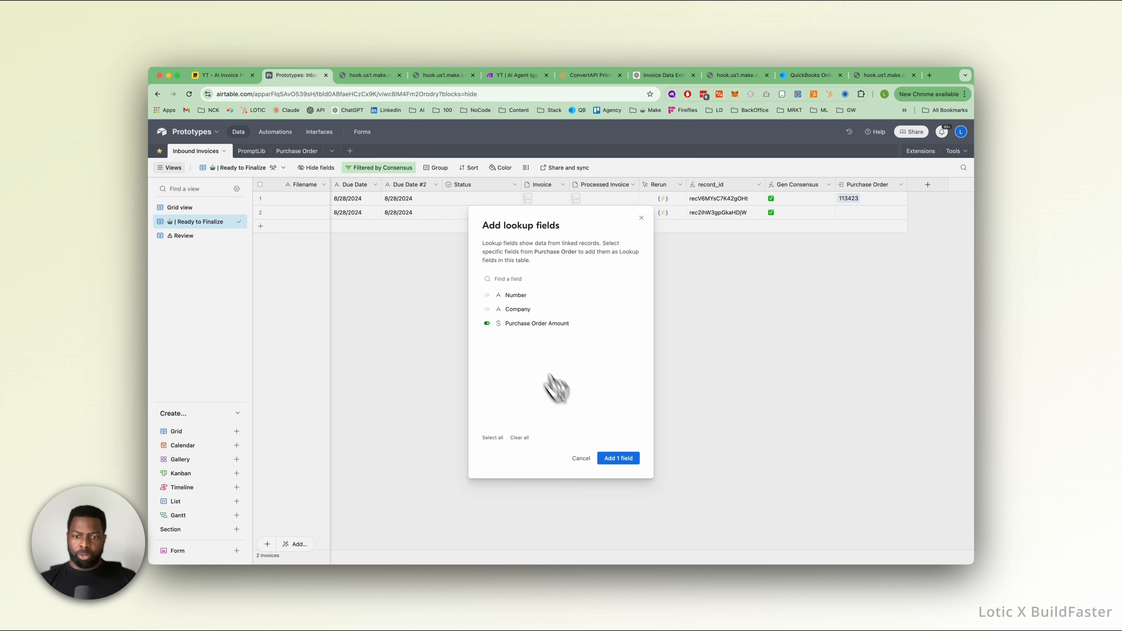
click(619, 458)
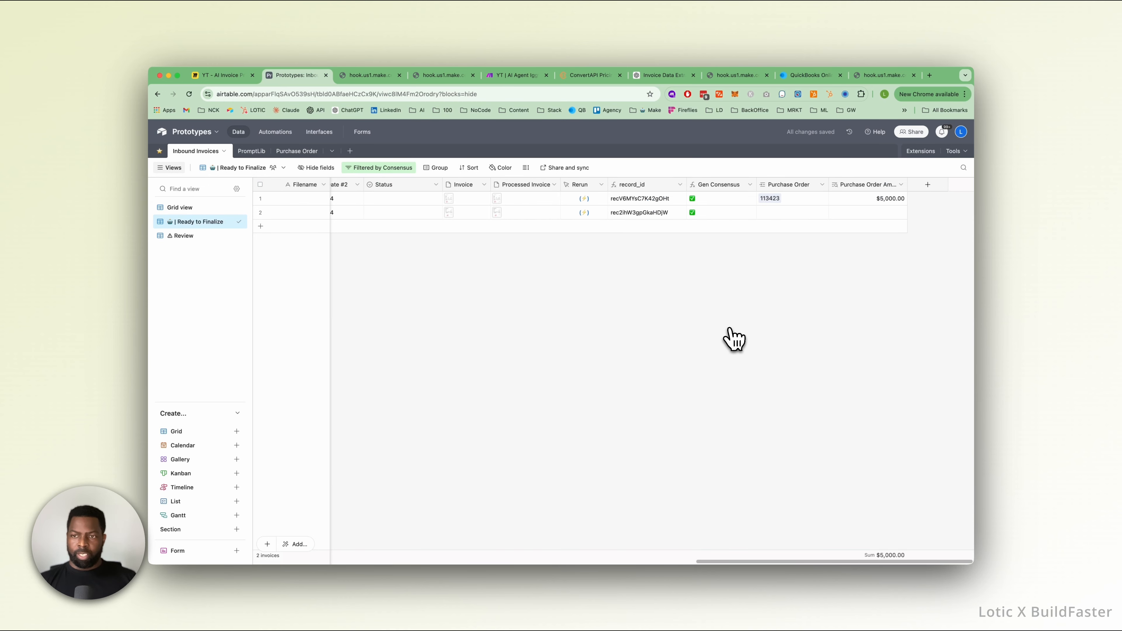
drag(914, 184, 922, 183)
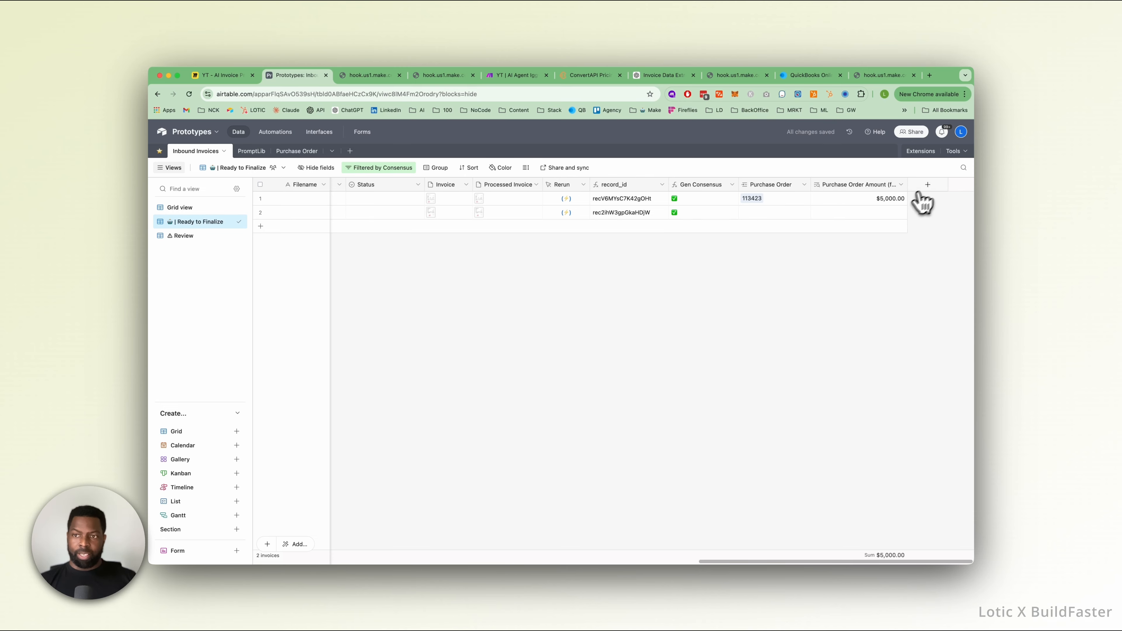
Start a new field named Amount Mismatch in the Ready to Finalize view and give it the Formula type.
click(927, 184)
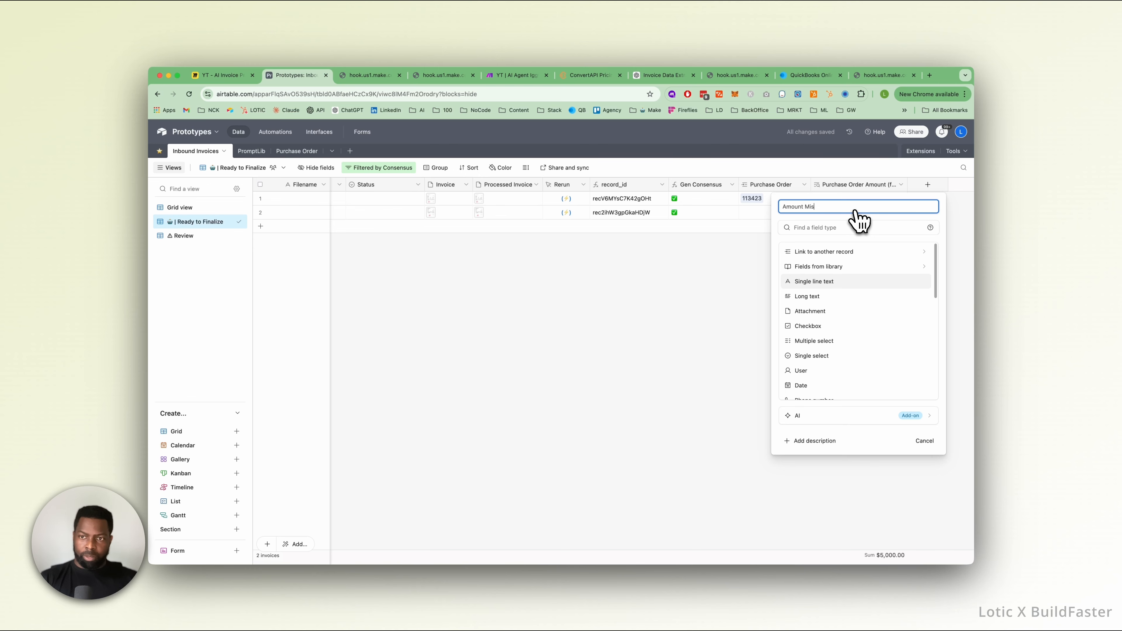
scroll(847, 351, down, 5)
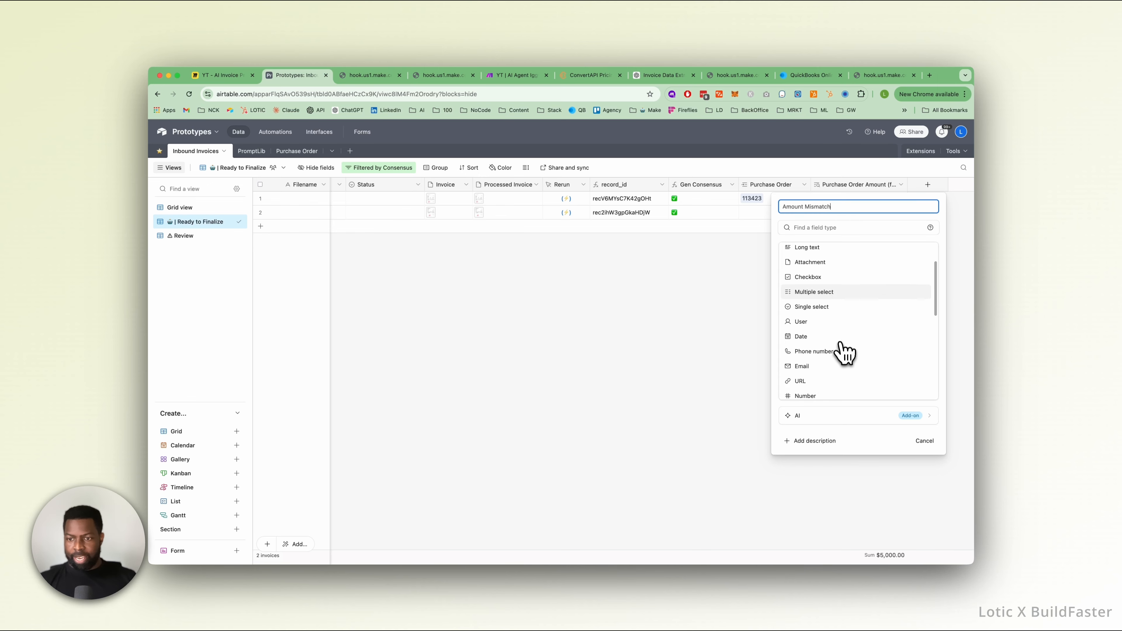
scroll(846, 351, up, 5)
scroll(821, 305, down, 5)
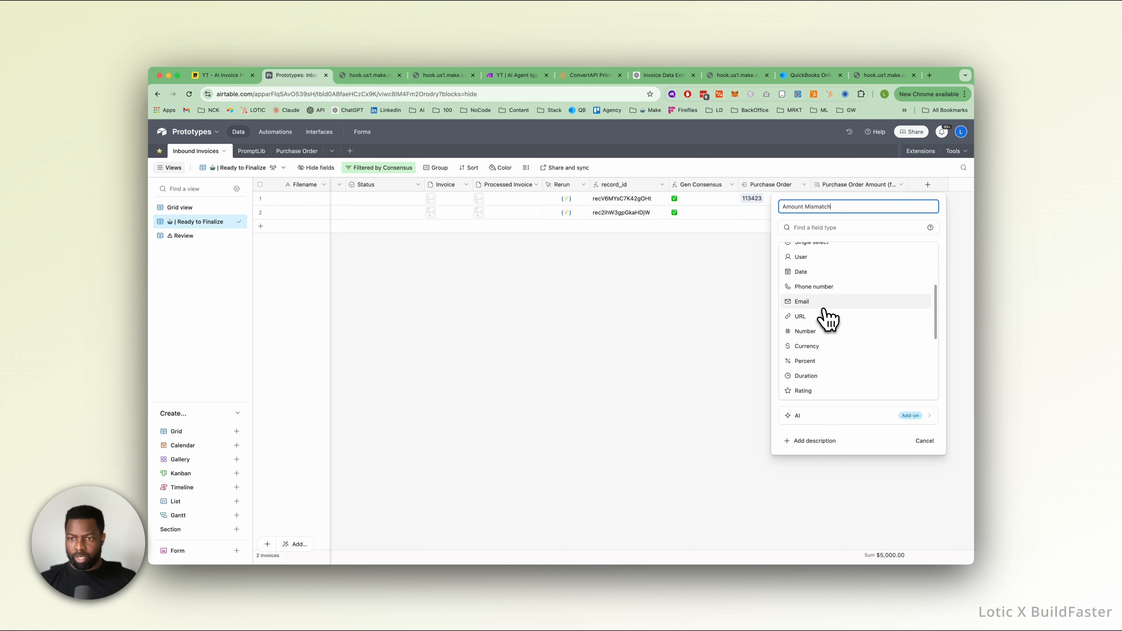
scroll(825, 318, down, 4)
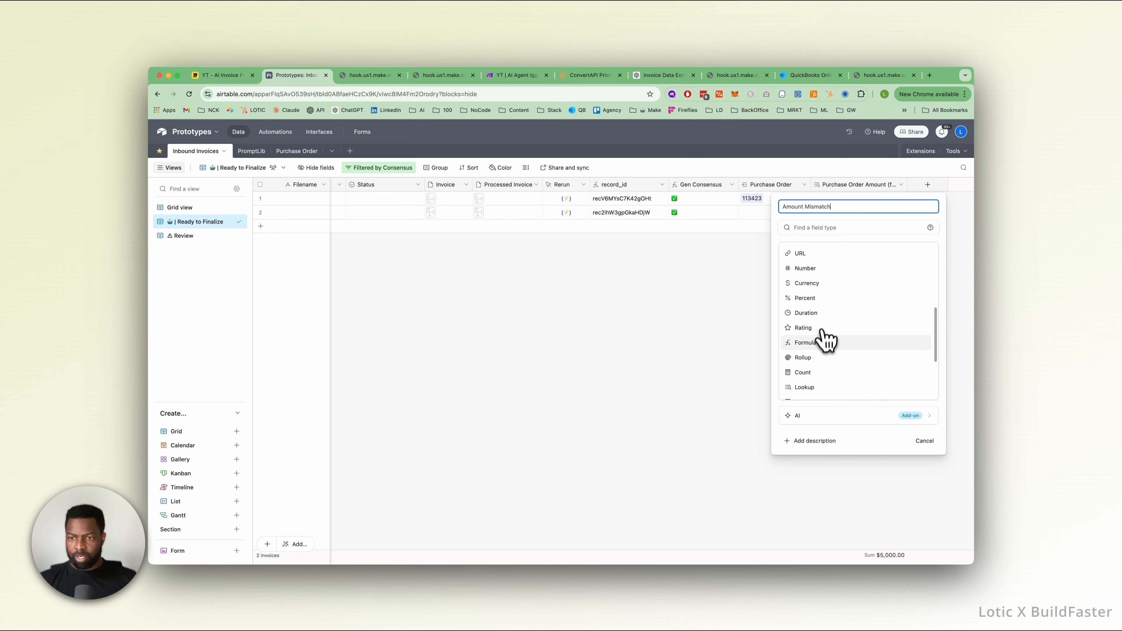
click(820, 338)
click(803, 286)
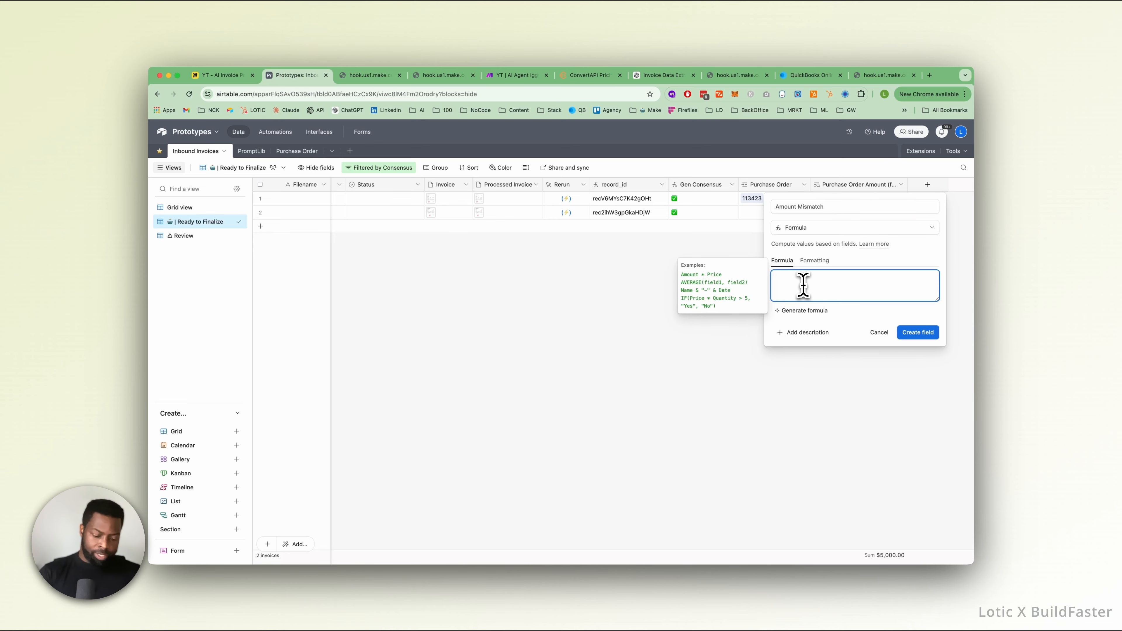
Begin the formula with an IF condition checking that {Purchase Order Amount (from Purchase Order)} != {Amount #1}.
text(IF()
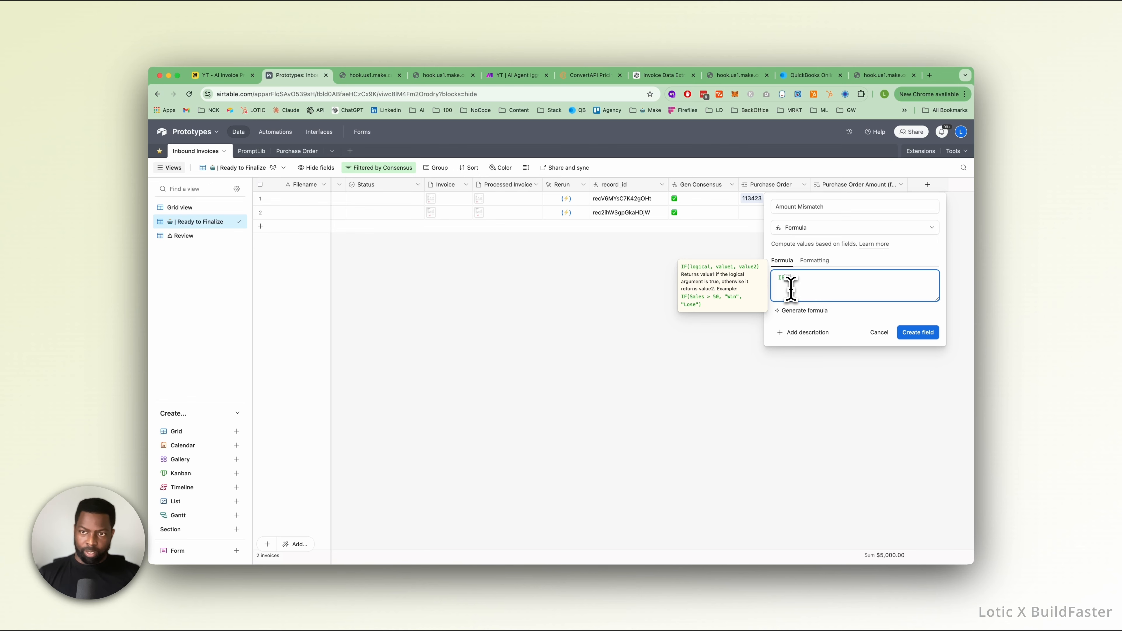
text({)
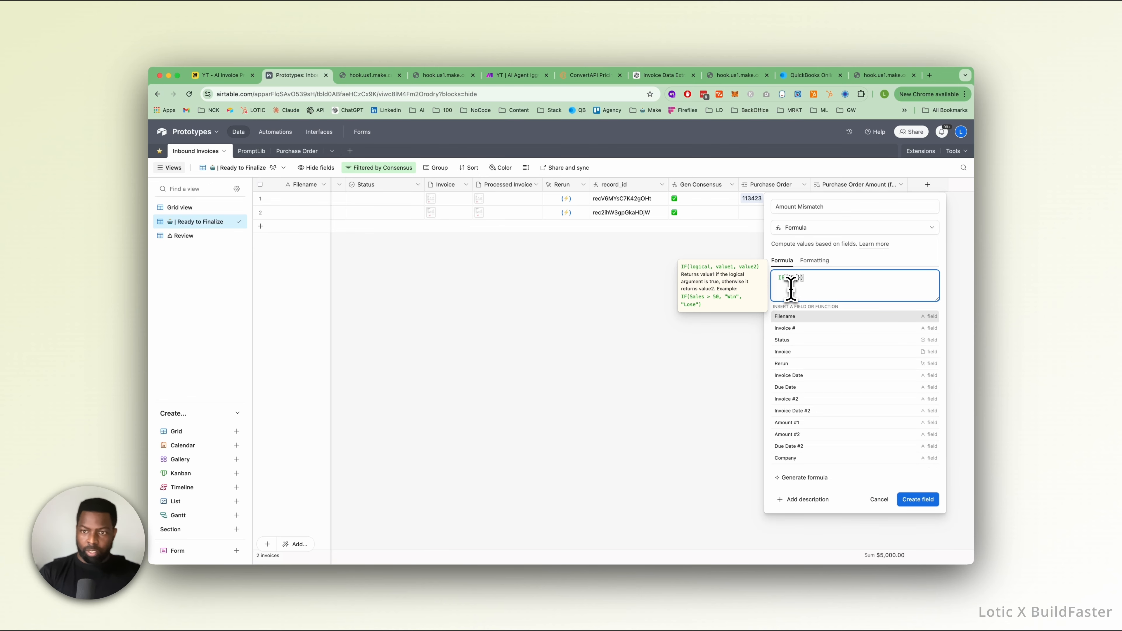
text(Pur)
click(828, 365)
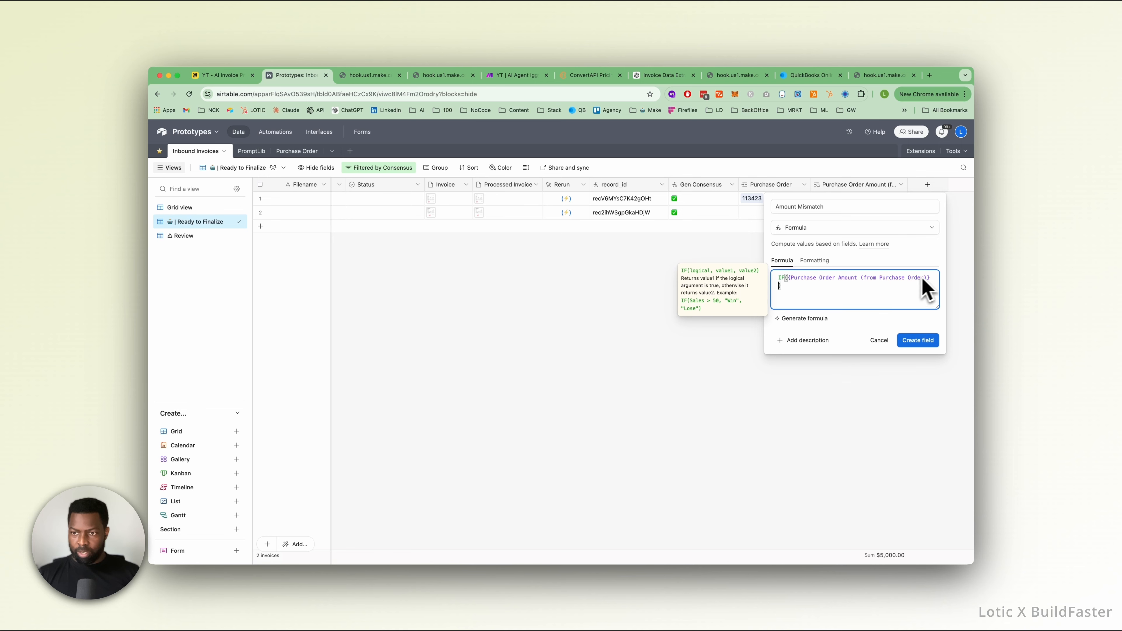
click(934, 279)
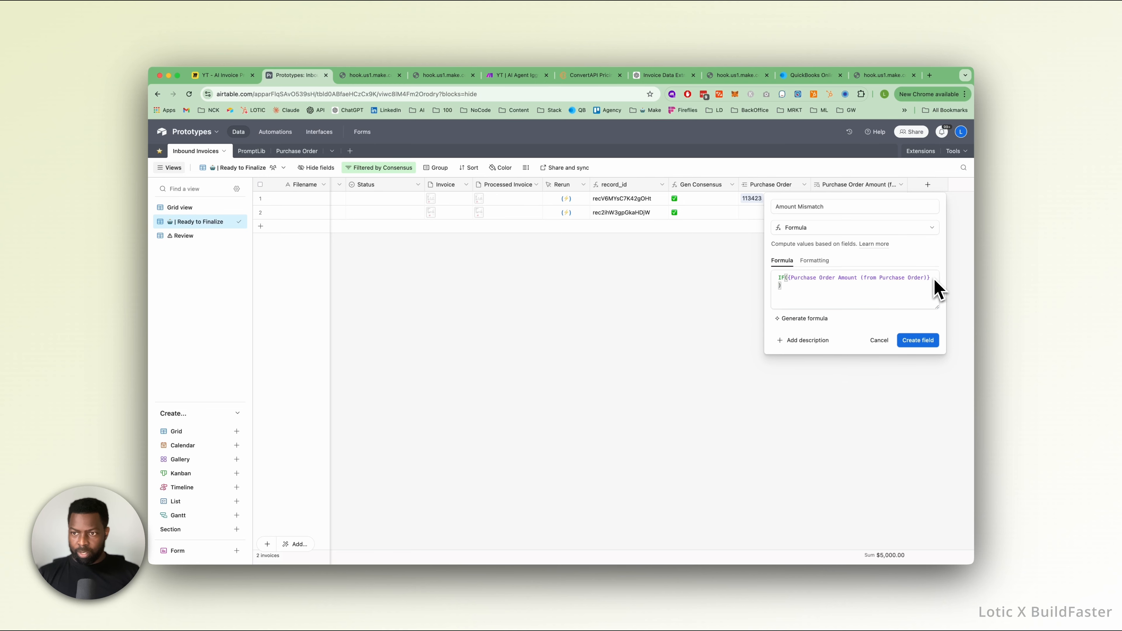
click(930, 280)
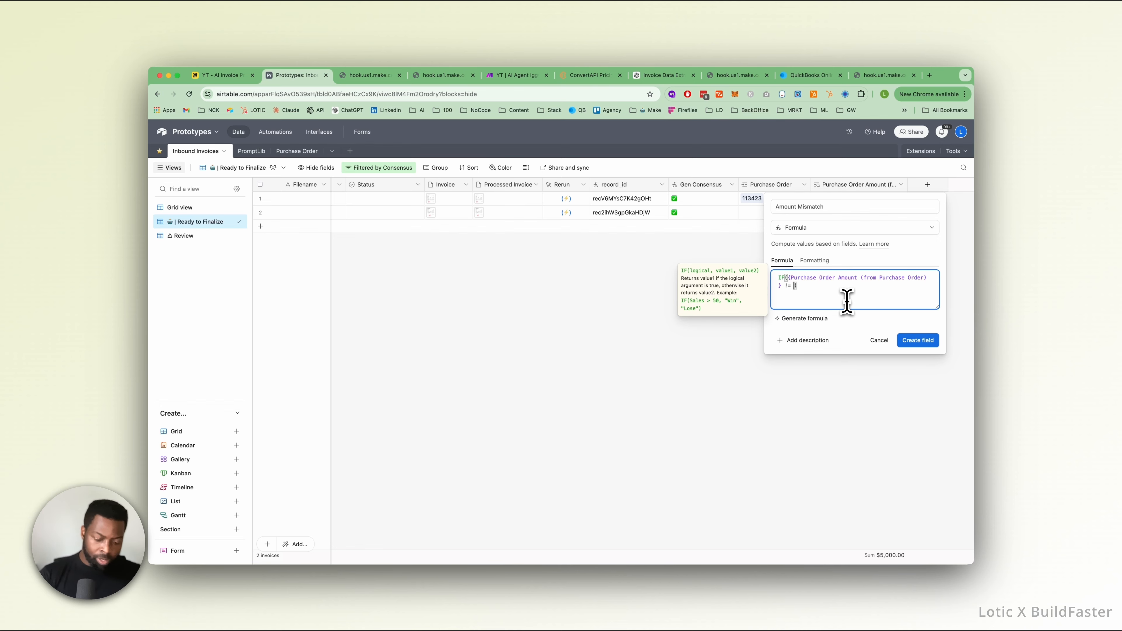
text({)
scroll(825, 367, down, 1)
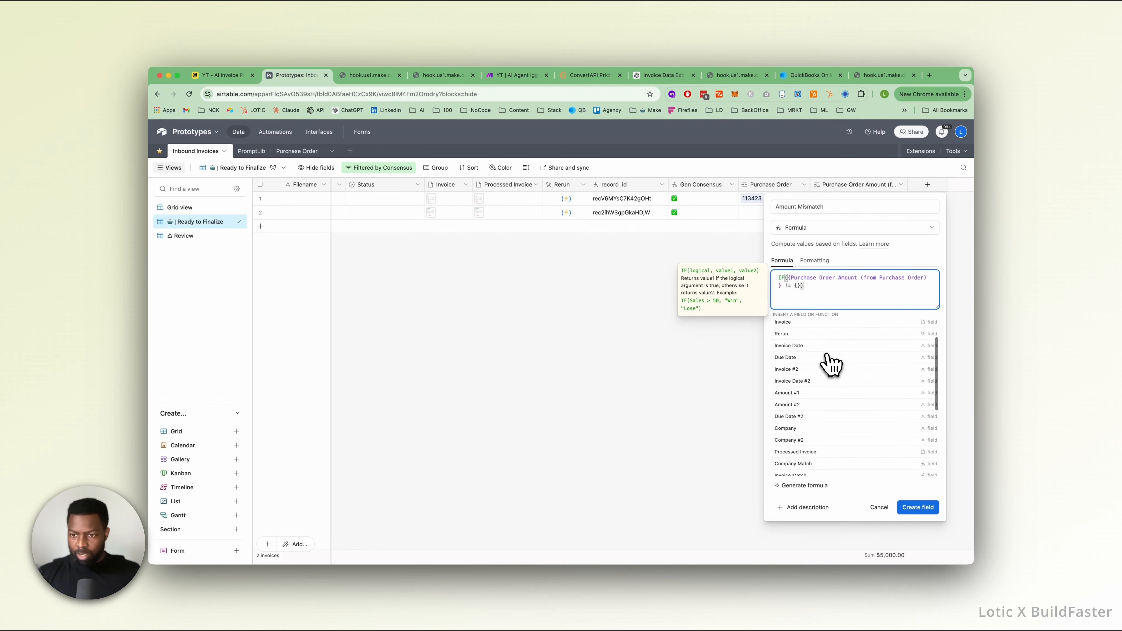
click(820, 398)
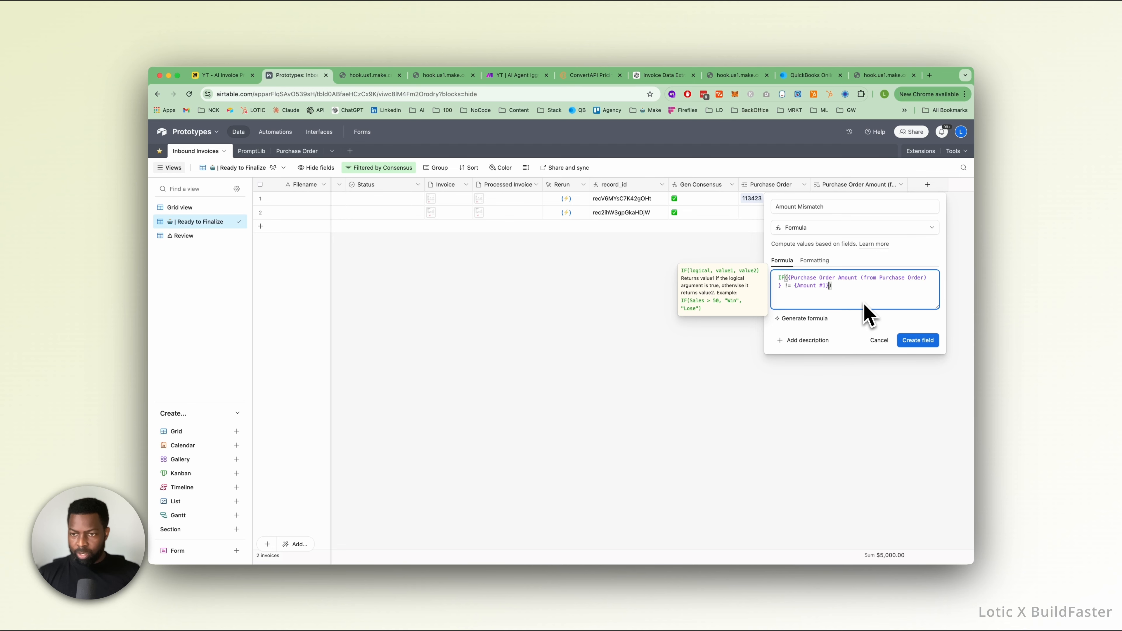
Make the IF formula return a red circle emoji when true and an empty string otherwise, and create the field.
text(,'')
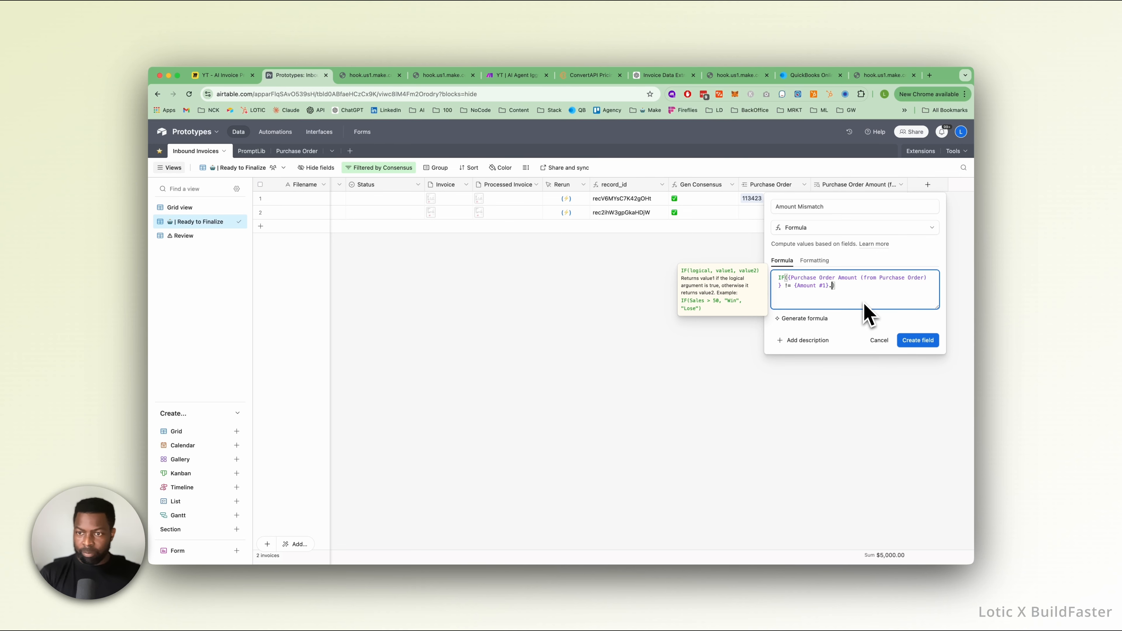
text(,)
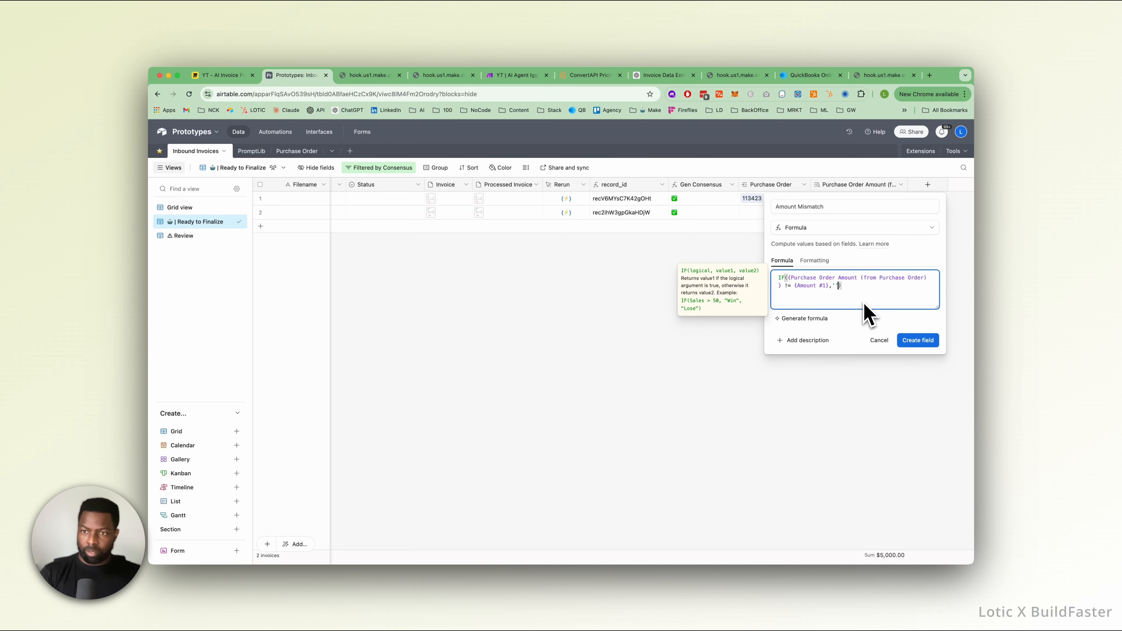
text('')
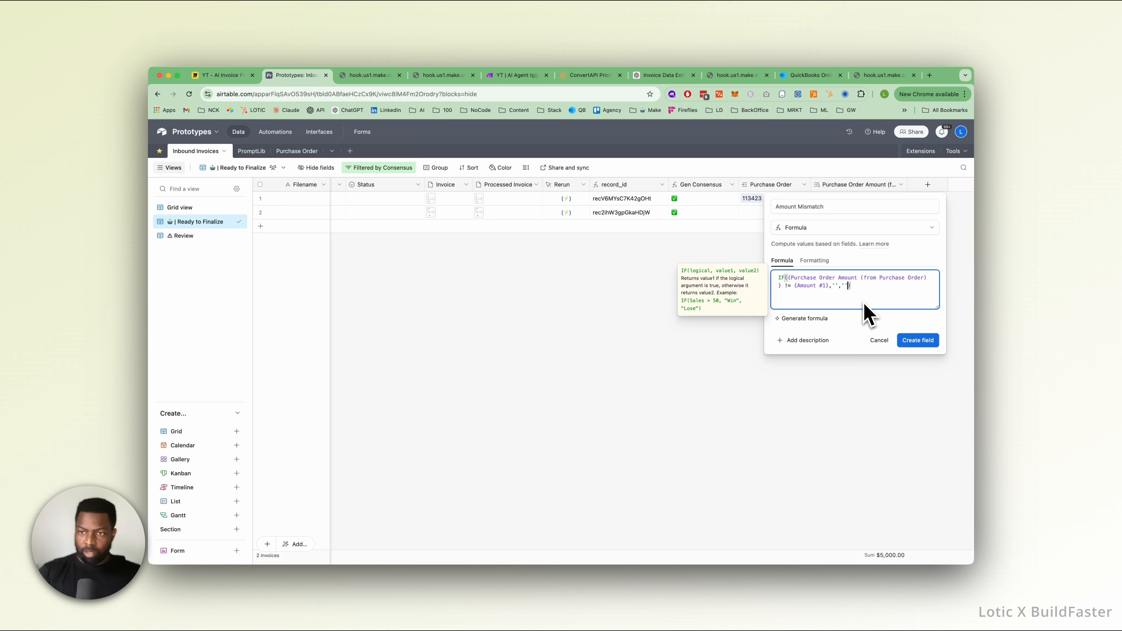
key(ctrl+super+space)
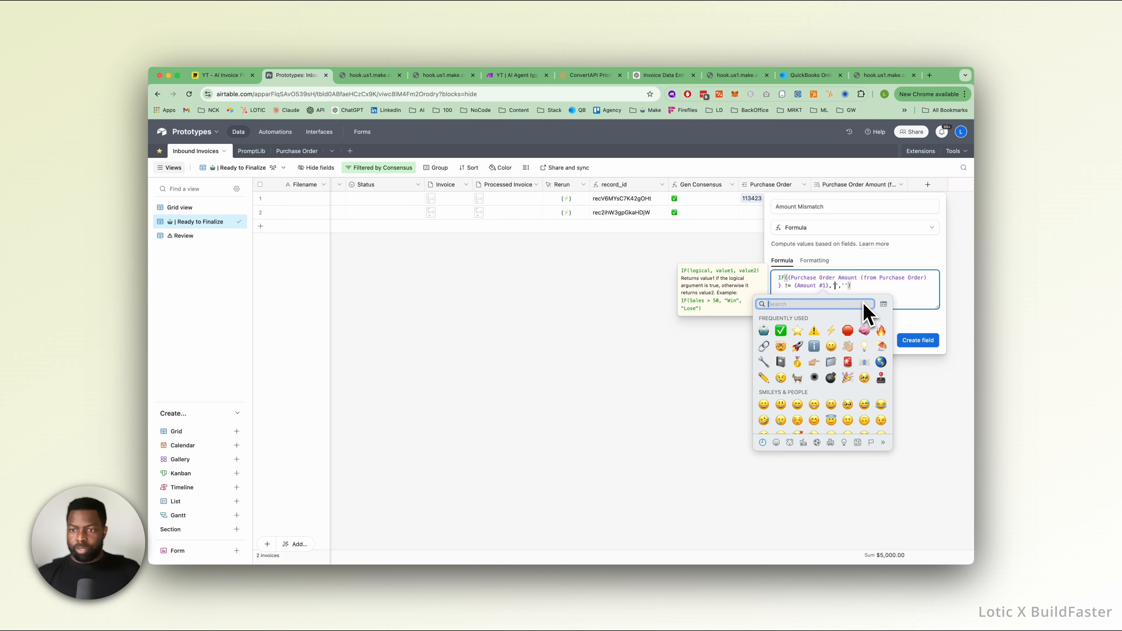
click(848, 330)
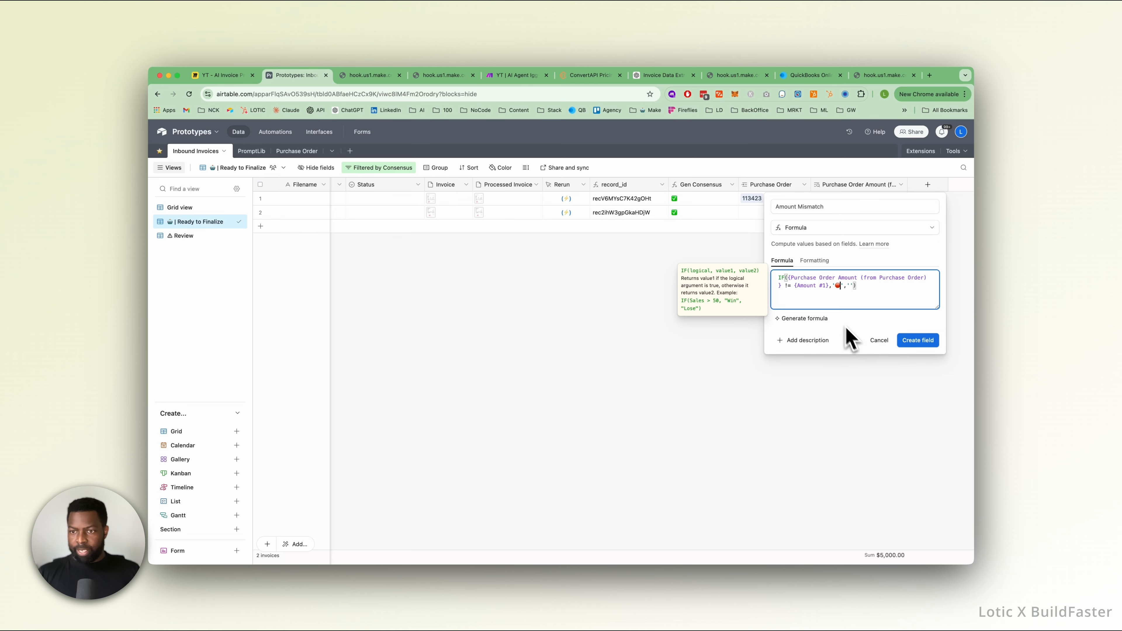
click(921, 344)
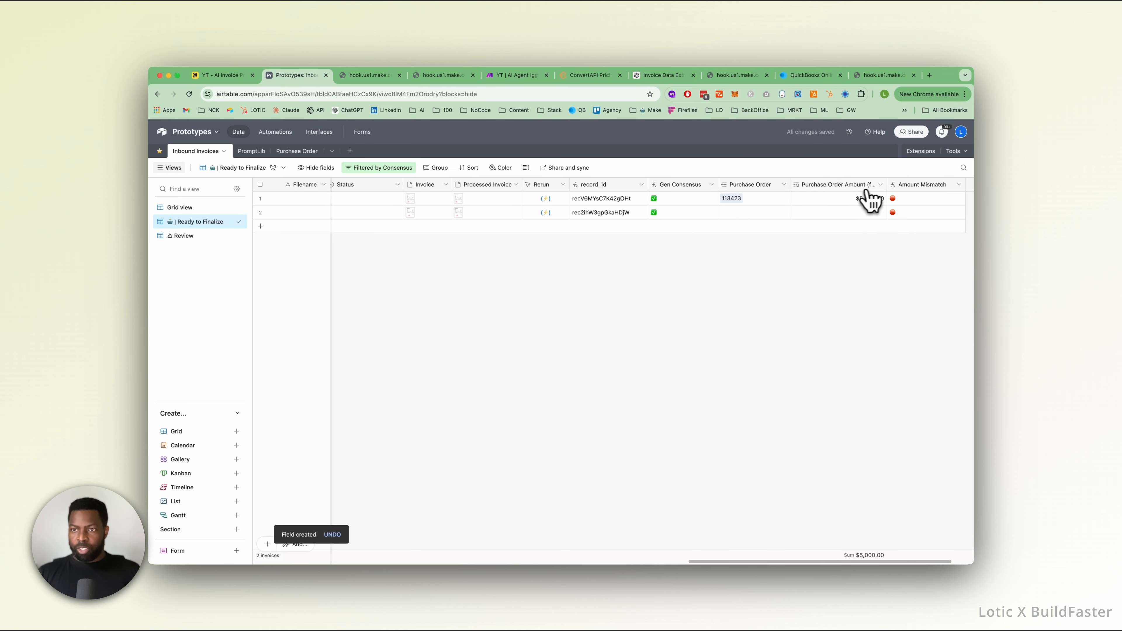
Copy the first invoice's Amount #1 and set the Adobe record's Purchase Order Amount to $1,287.40 in the Purchase Order table.
scroll(862, 203, left, 15)
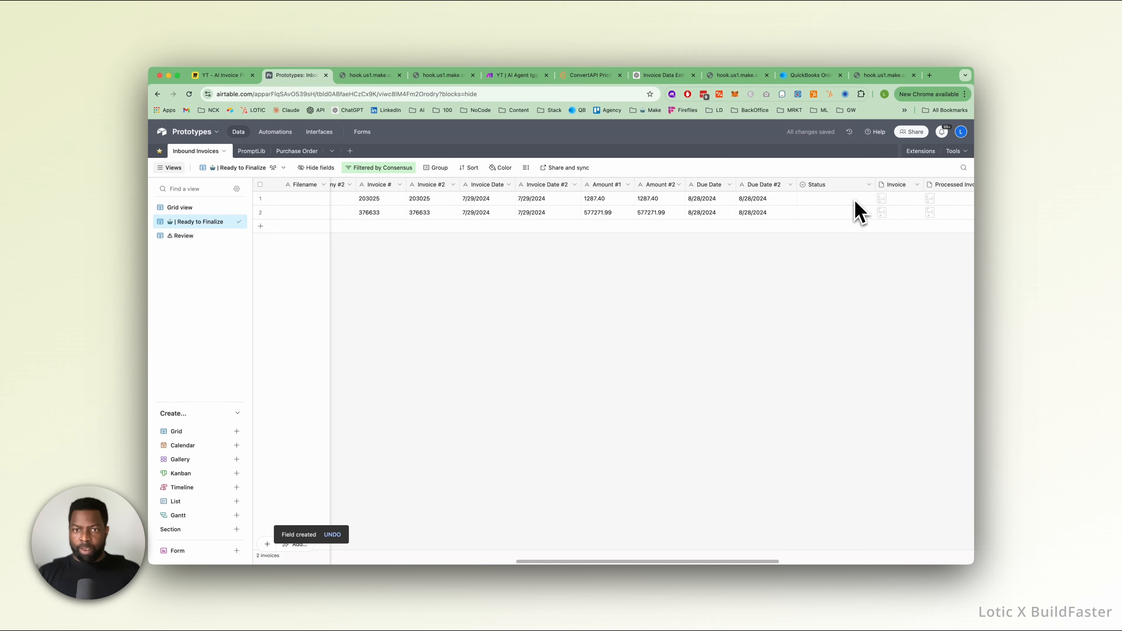
scroll(859, 210, left, 8)
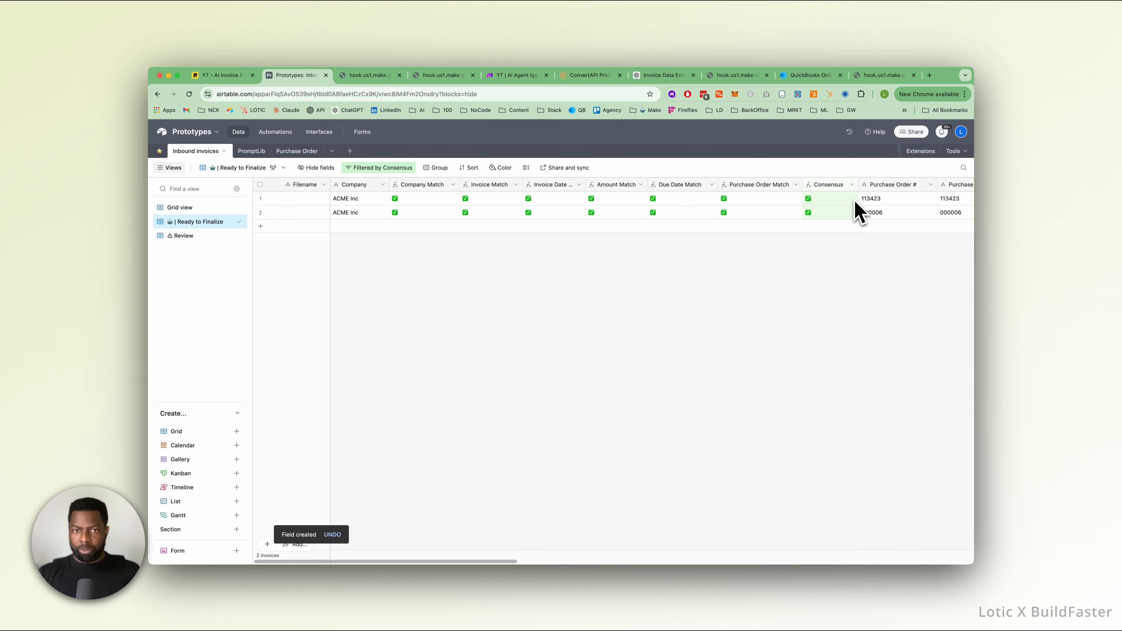
scroll(856, 204, right, 15)
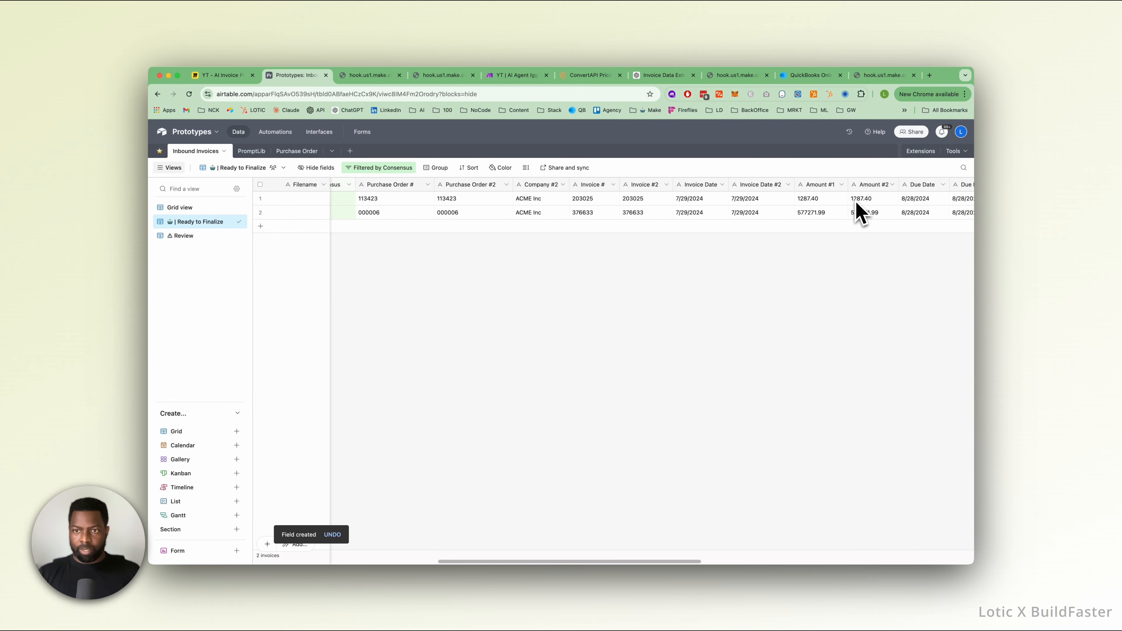
click(820, 201)
double_click(809, 200)
right_click(808, 200)
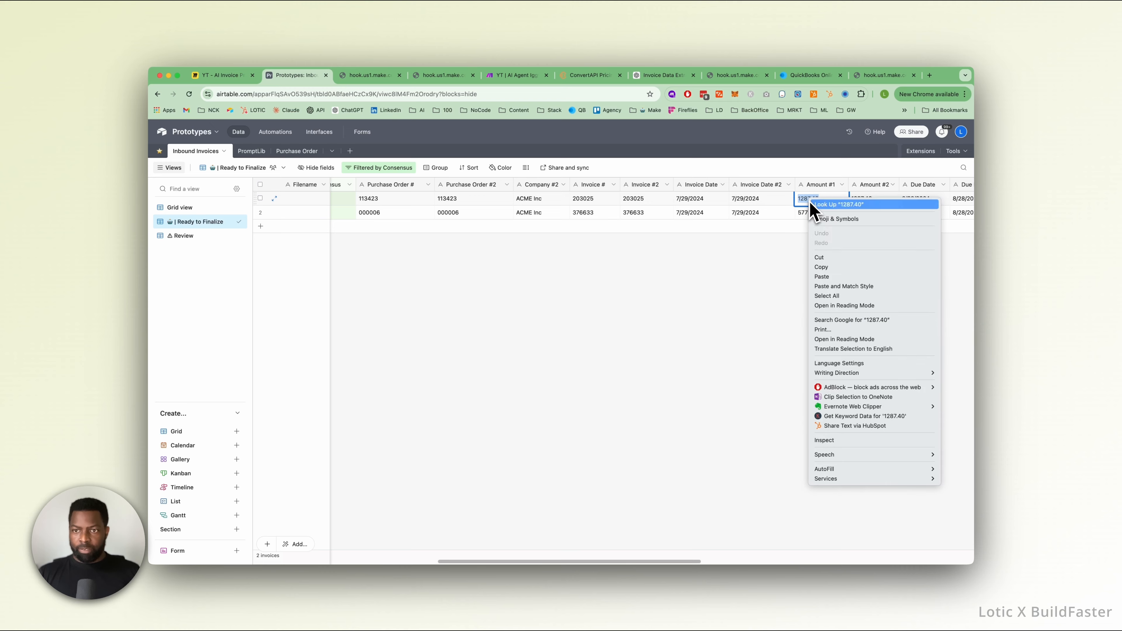
click(824, 267)
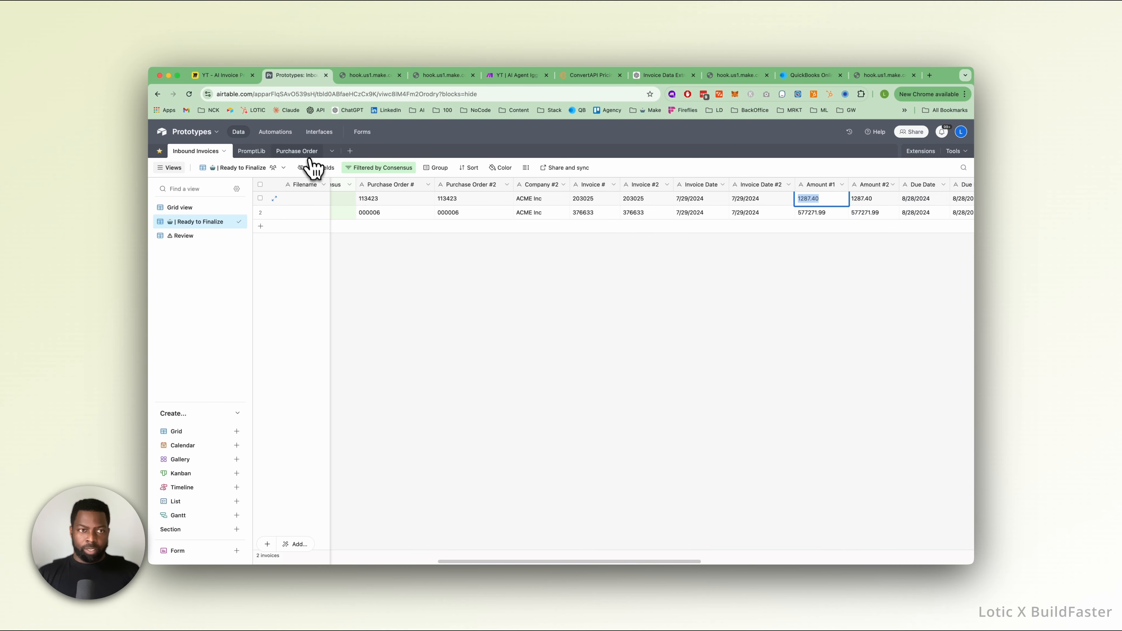
click(302, 152)
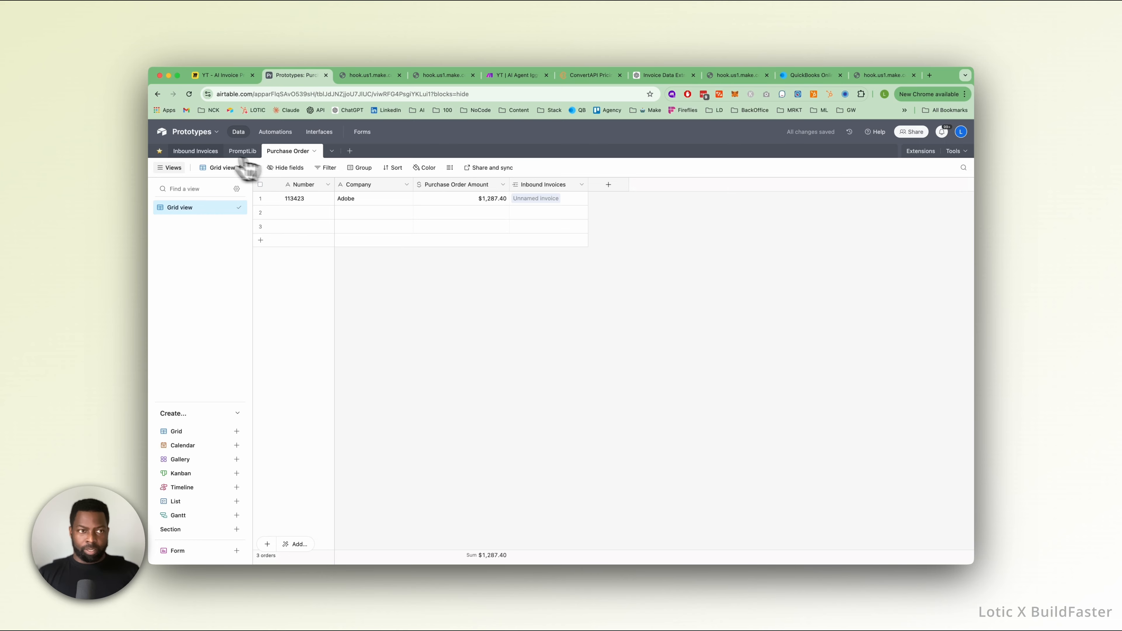
Back in the Inbound Invoices table, compare the invoices' Purchase Order Amount, Amount Mismatch and consensus columns.
click(195, 150)
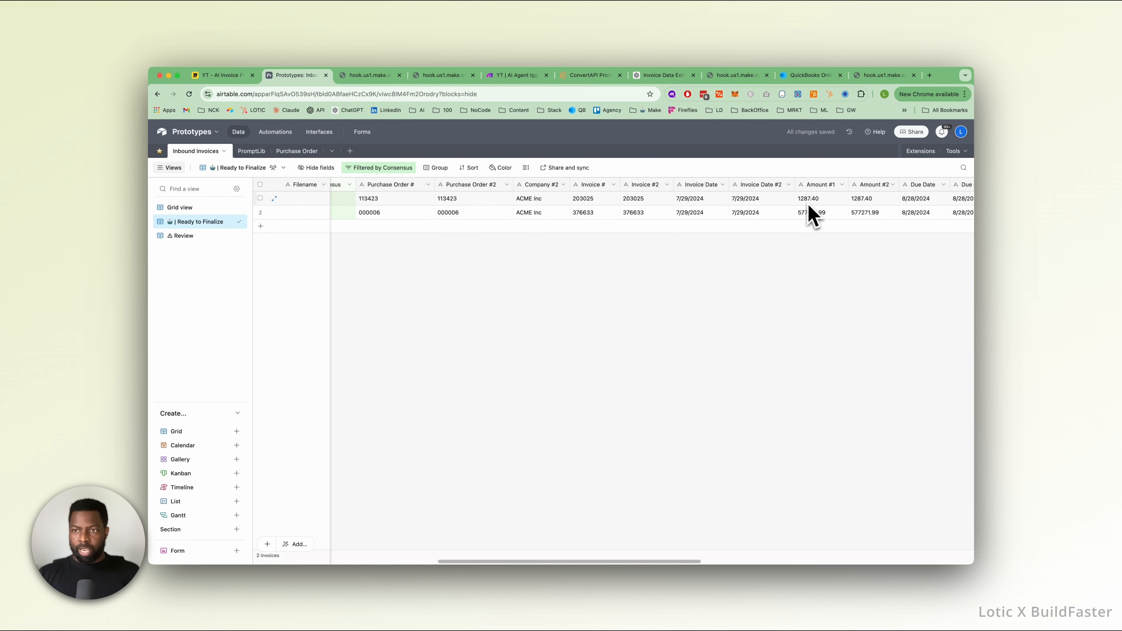
scroll(809, 213, right, 10)
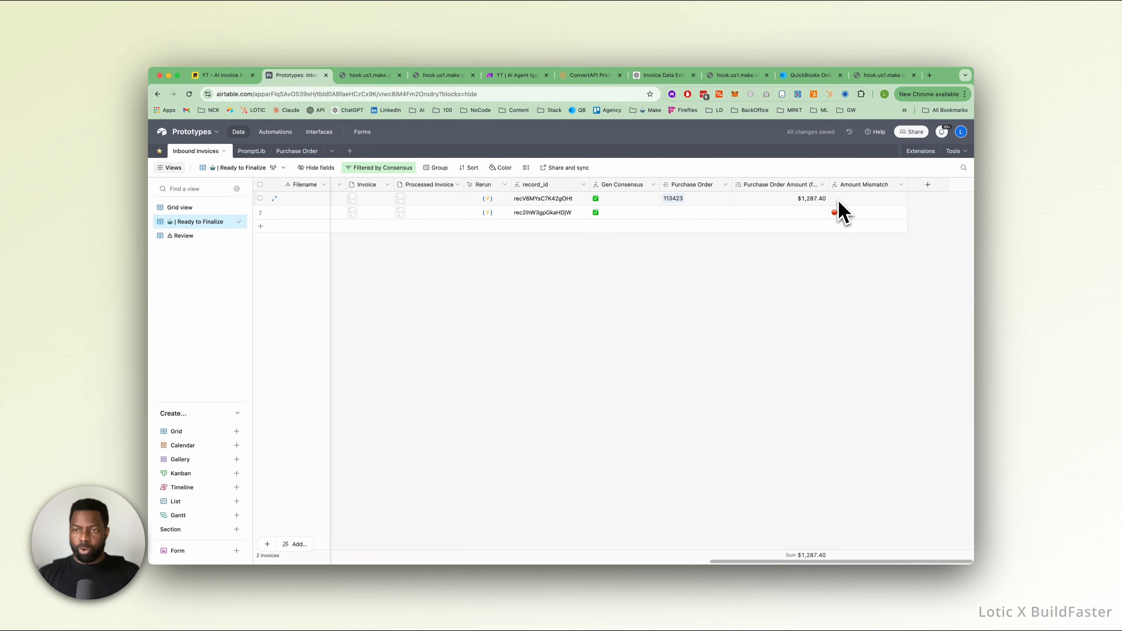
scroll(574, 243, left, 10)
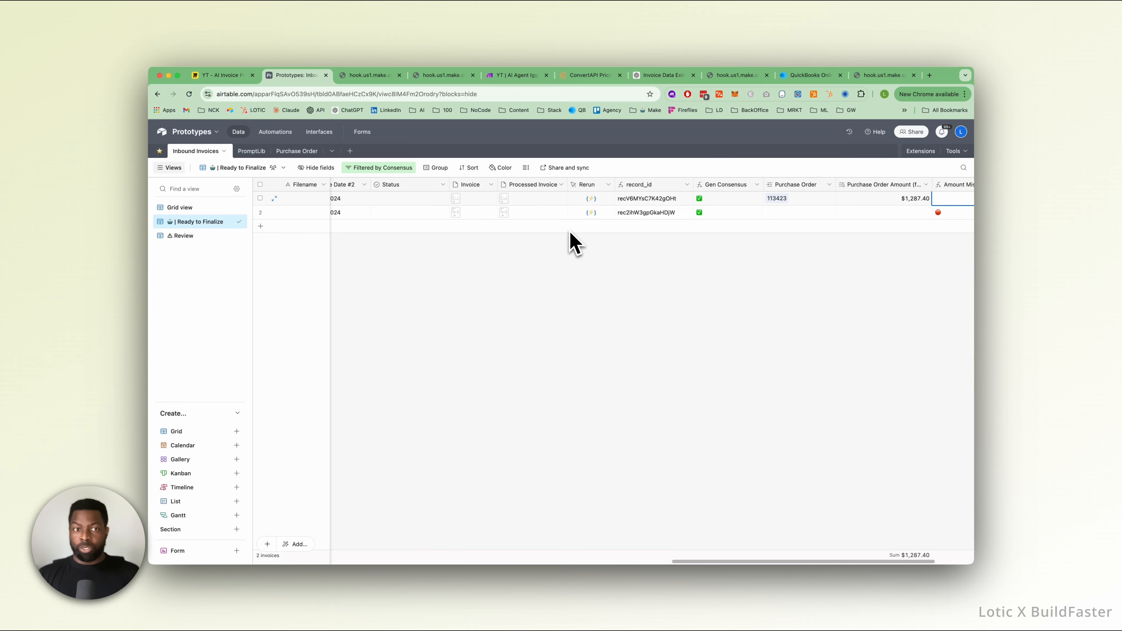
scroll(574, 243, left, 5)
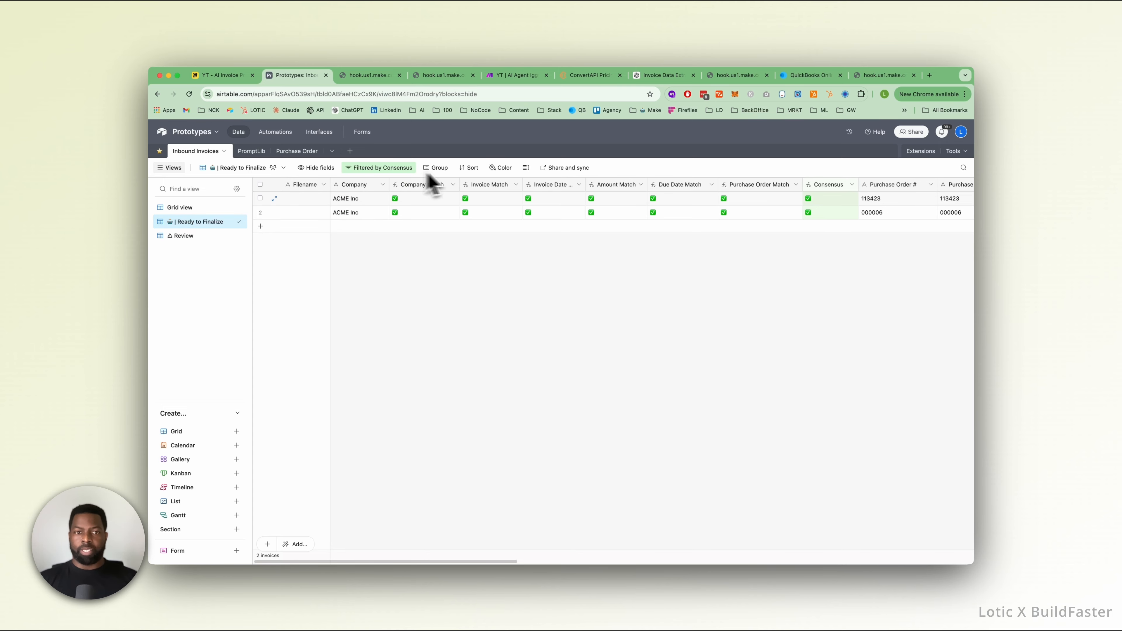
scroll(500, 213, right, 15)
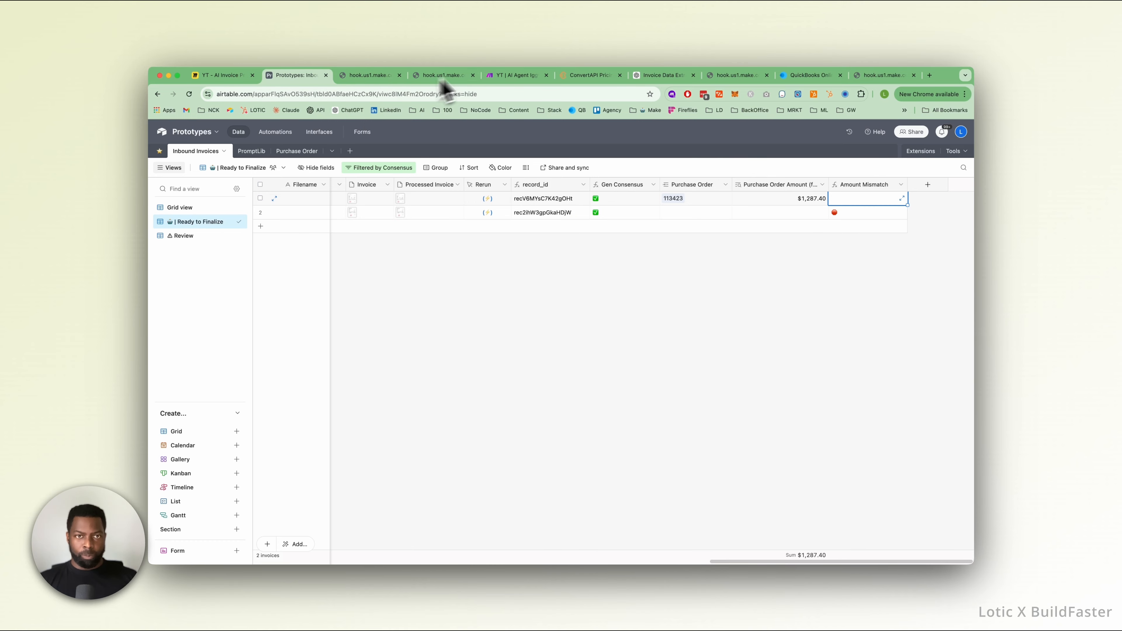
Switch to the Make scenario for the invoice agent, close the QuickBooks bill module's settings and save the scenario.
click(508, 77)
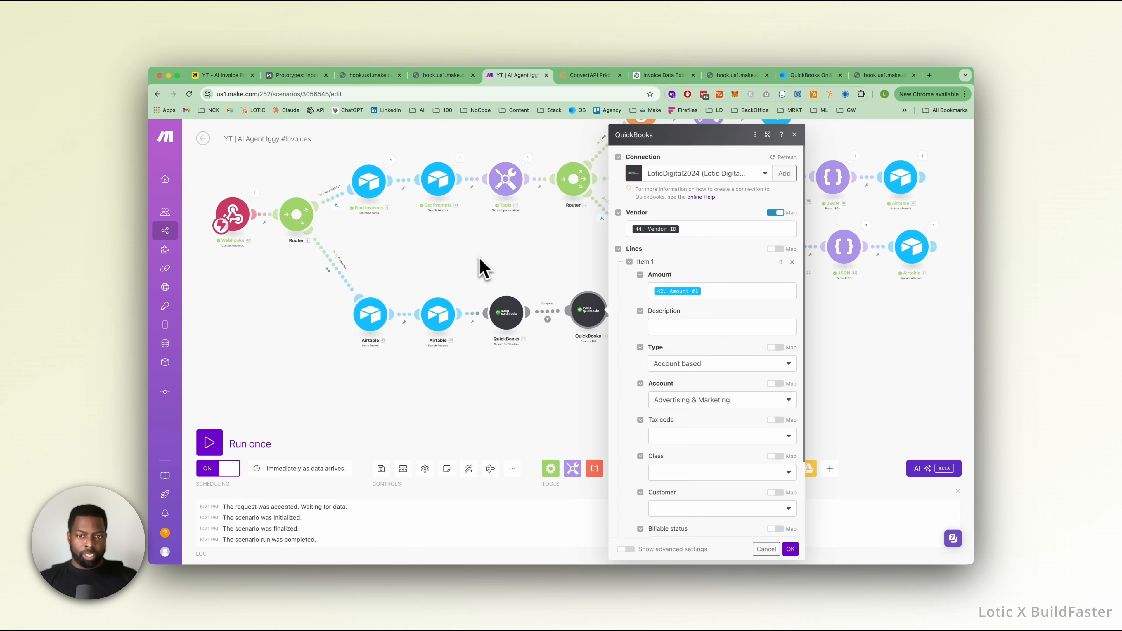
click(484, 268)
click(382, 468)
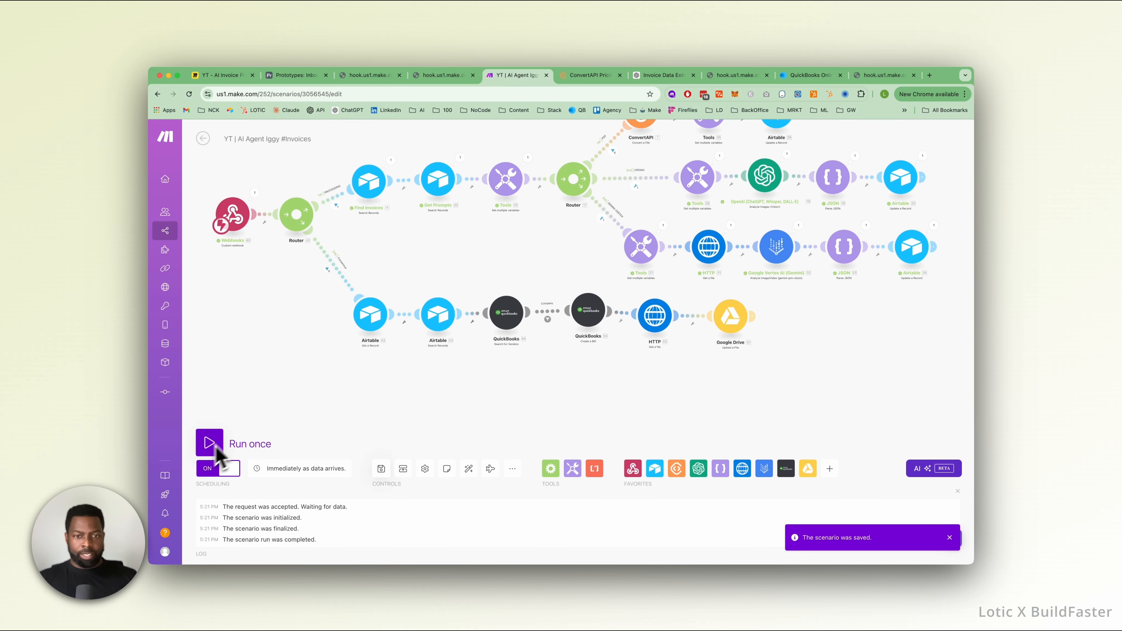
Auto-align the scenario's modules and start a single run that waits for webhook data.
click(469, 469)
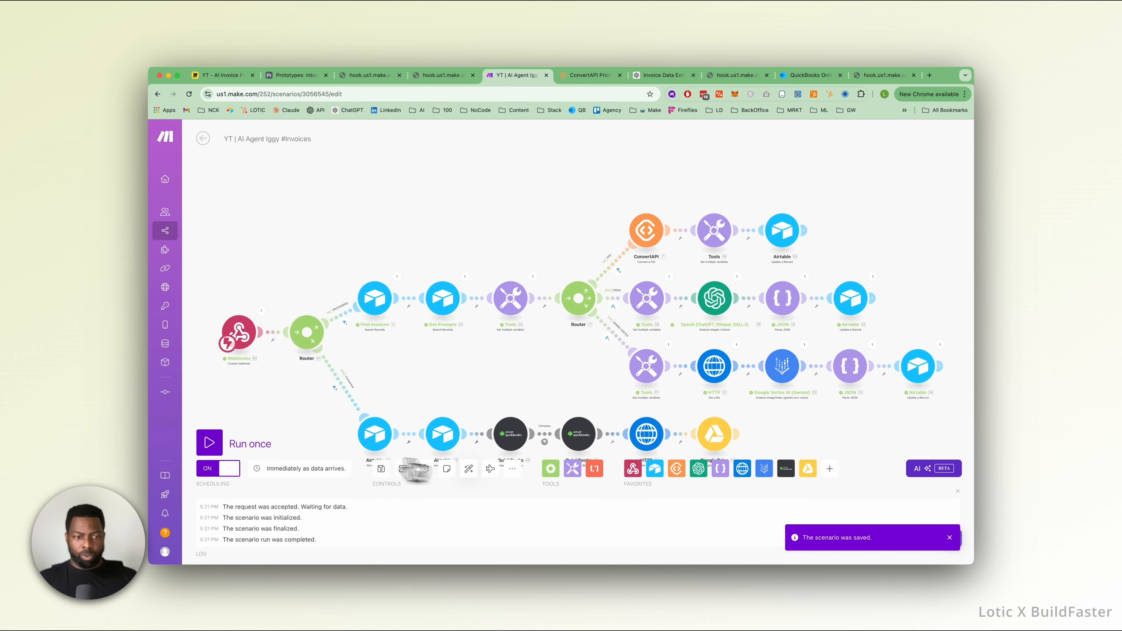
click(211, 448)
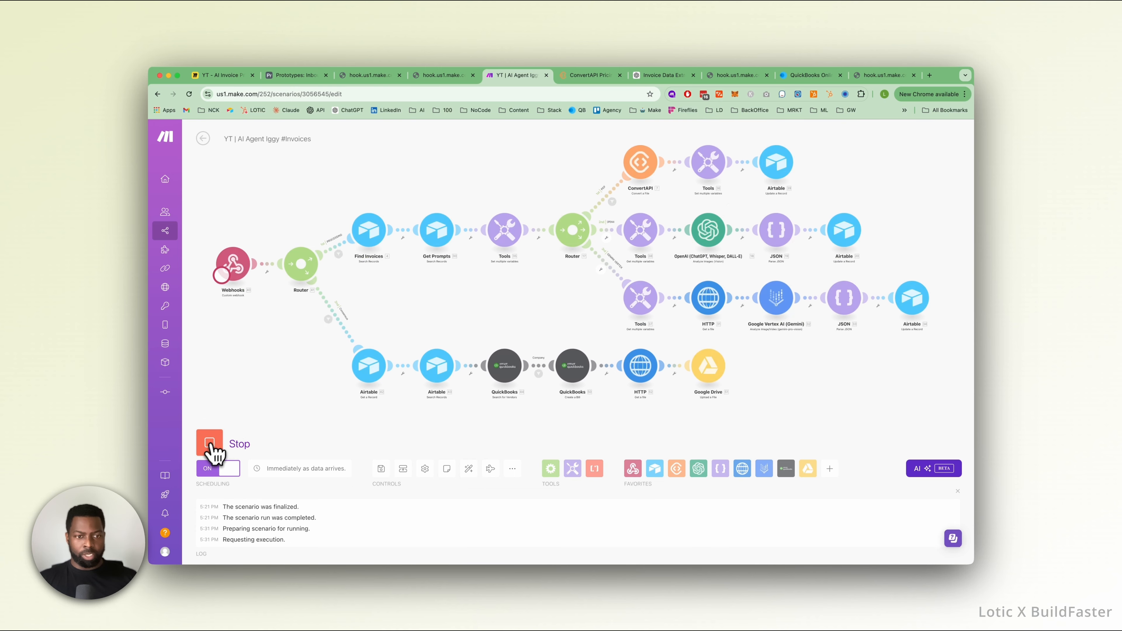
Switch to Airtable and test the Send Invoices for Finalization automation with the first ACME Inc invoice as test data.
click(291, 76)
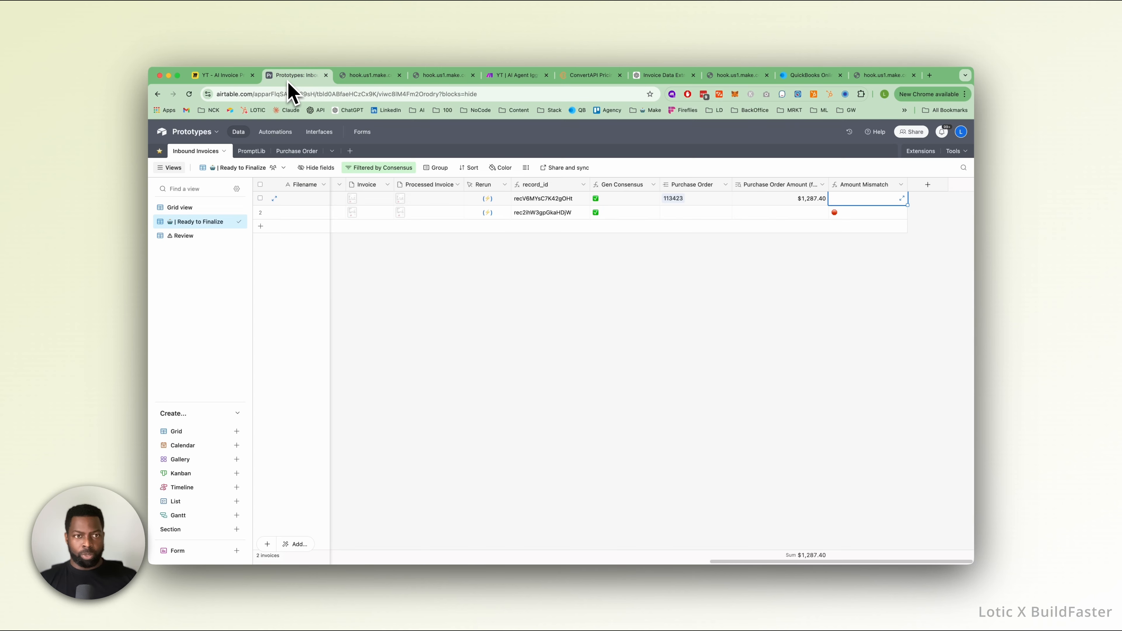
click(274, 133)
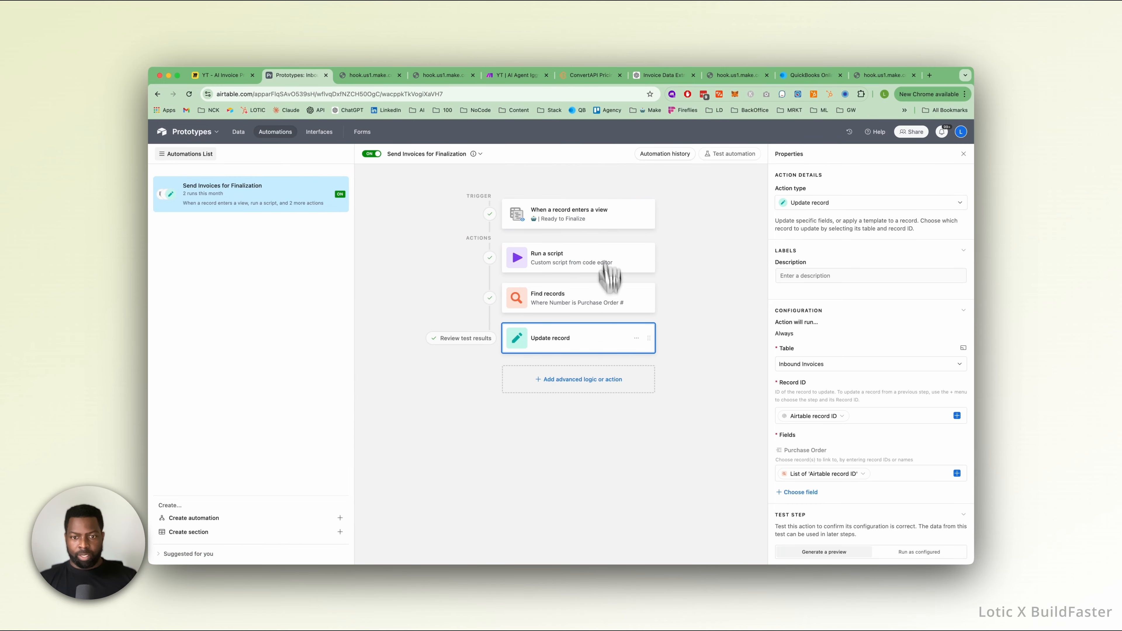
click(726, 155)
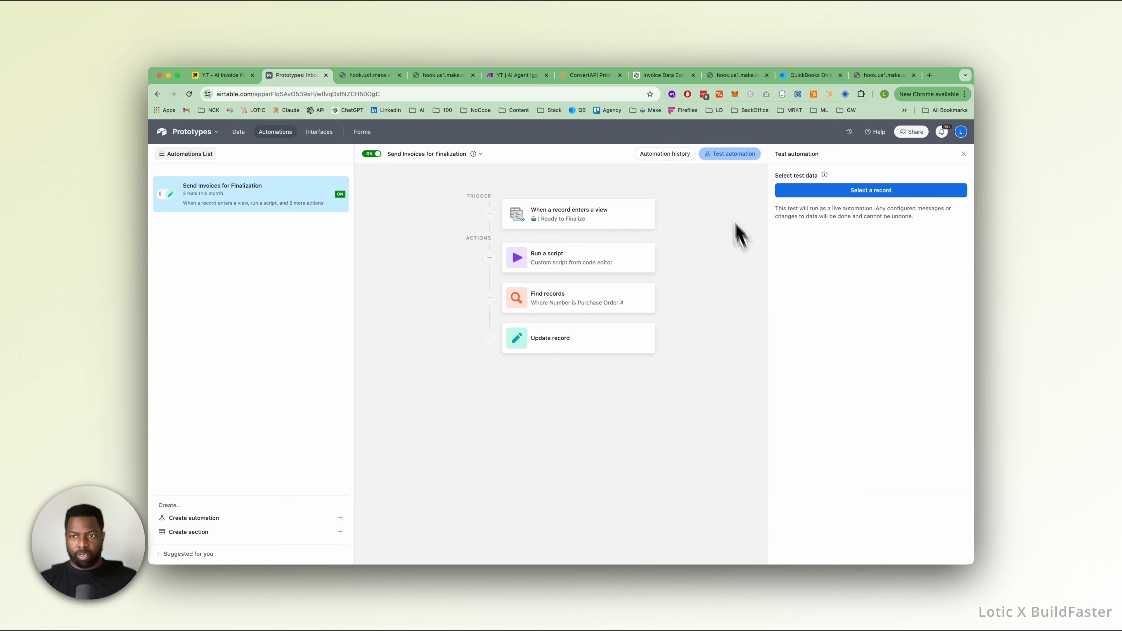
click(868, 192)
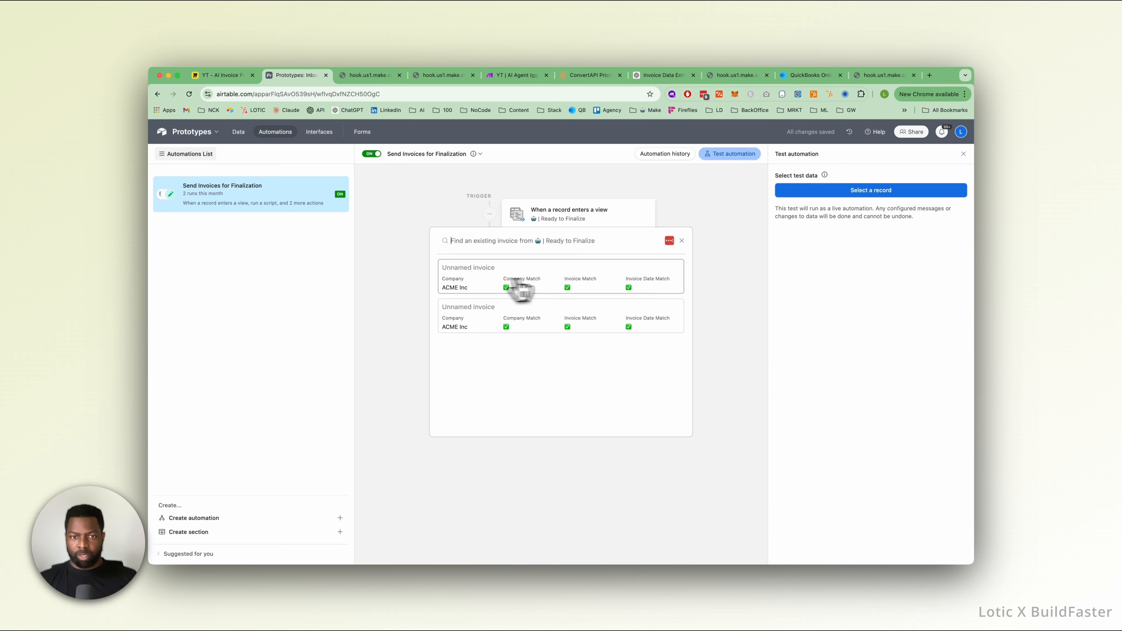
click(584, 287)
click(871, 258)
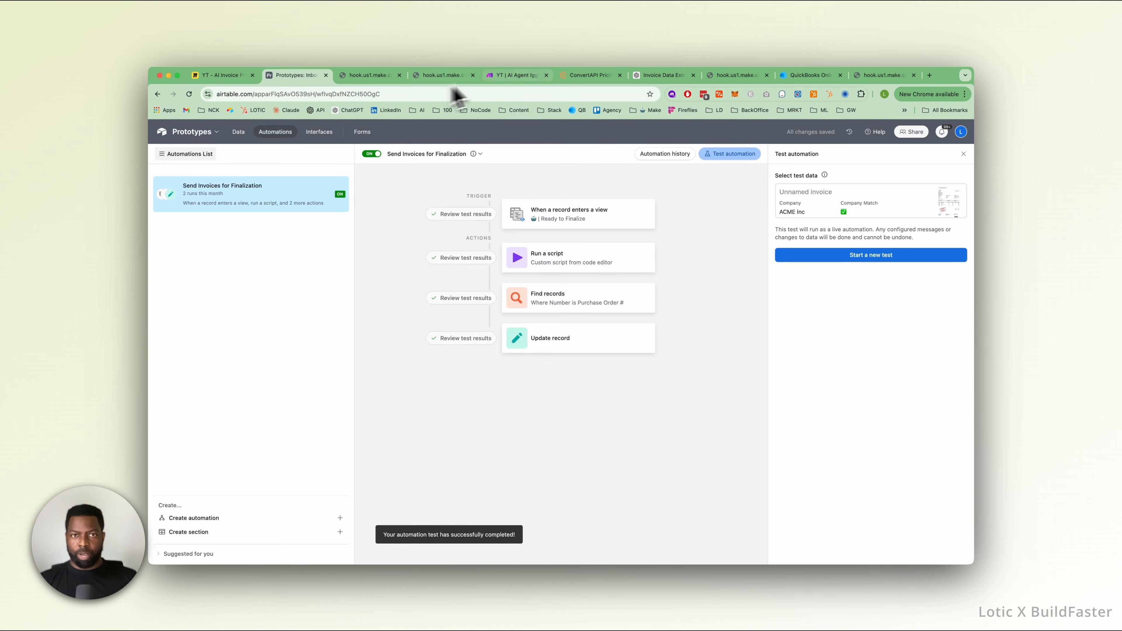
Back in the Make scenario, inspect the webhook's output bundle and the Consensus filter's condition on the finalization route.
click(515, 76)
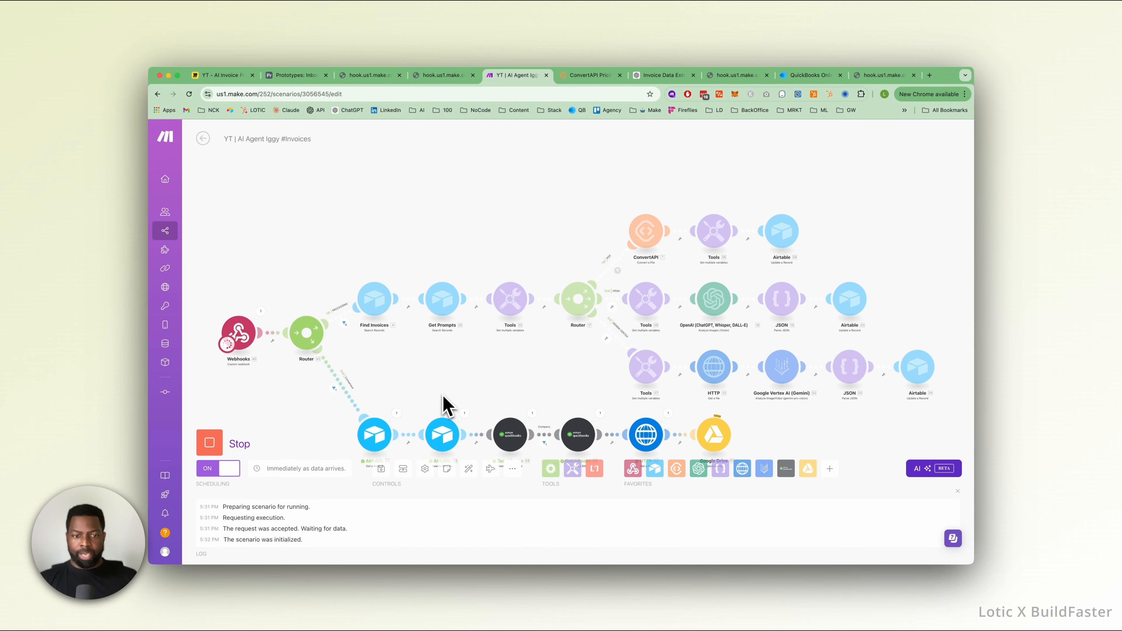
drag(446, 406, 445, 301)
scroll(437, 305, up, 2)
scroll(438, 305, left, 2)
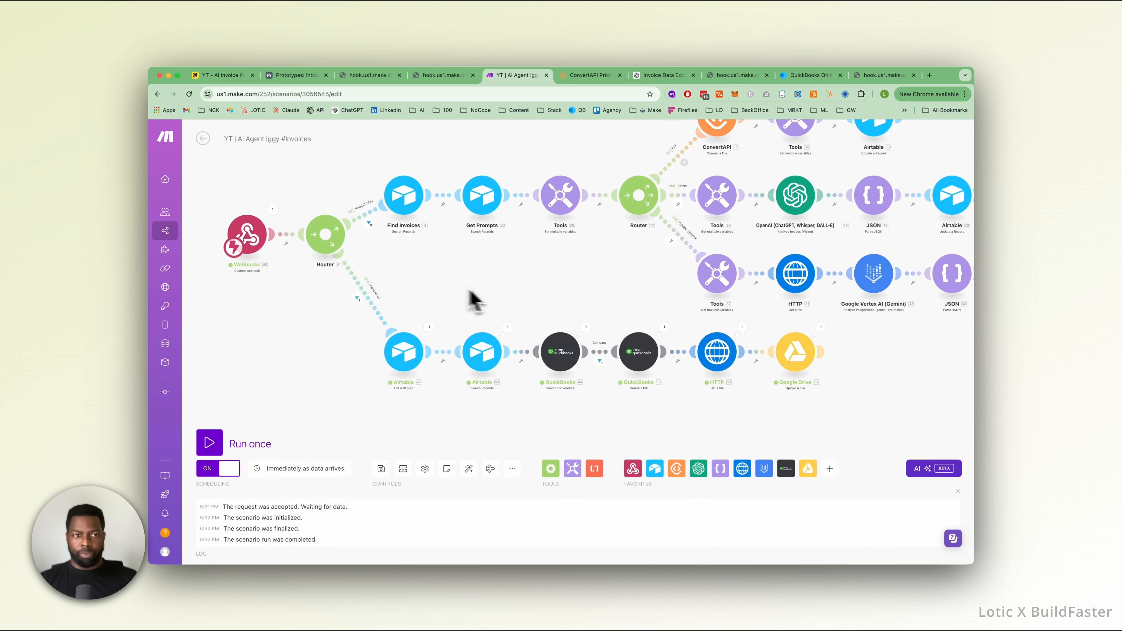
click(272, 210)
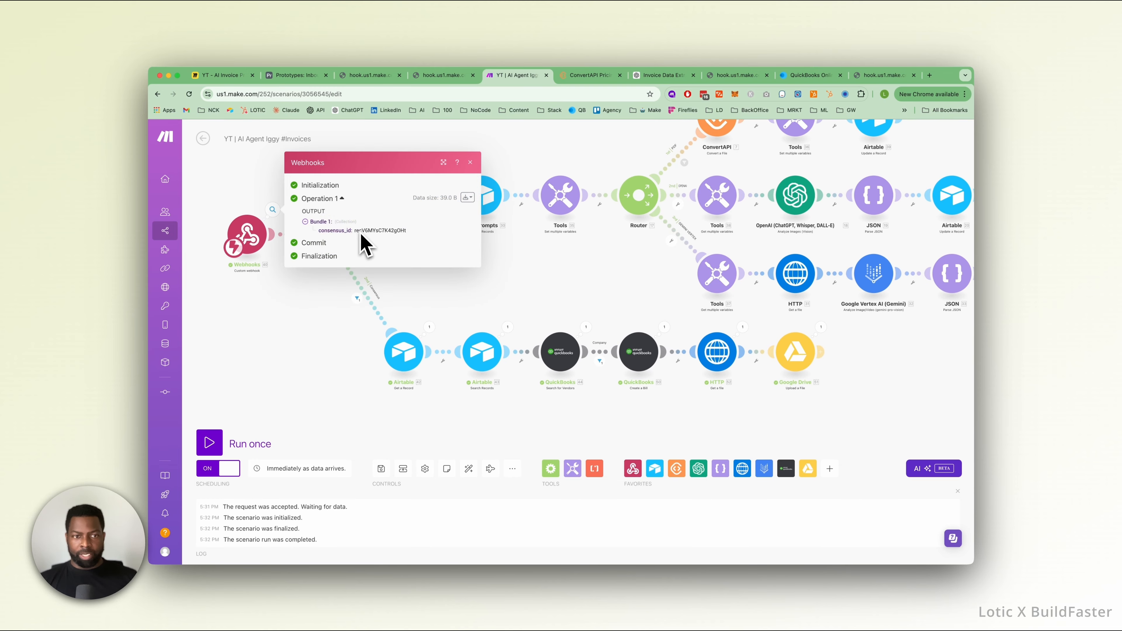
click(334, 279)
click(366, 300)
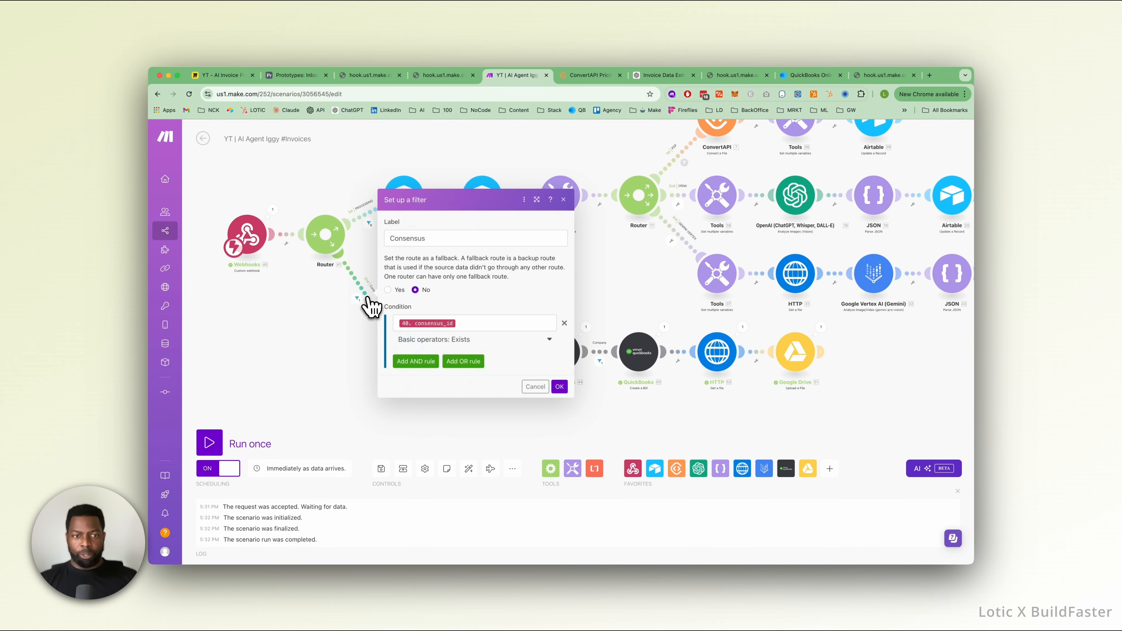
click(345, 358)
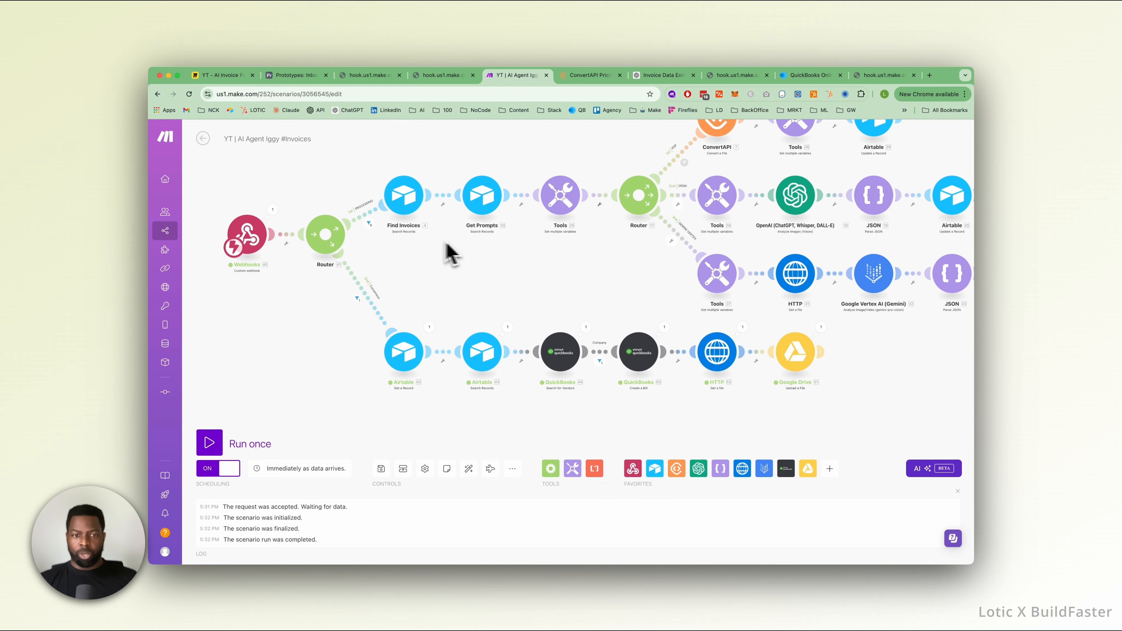
Inspect the run results of the two Airtable modules that get the invoice record and search for its purchase order.
click(429, 328)
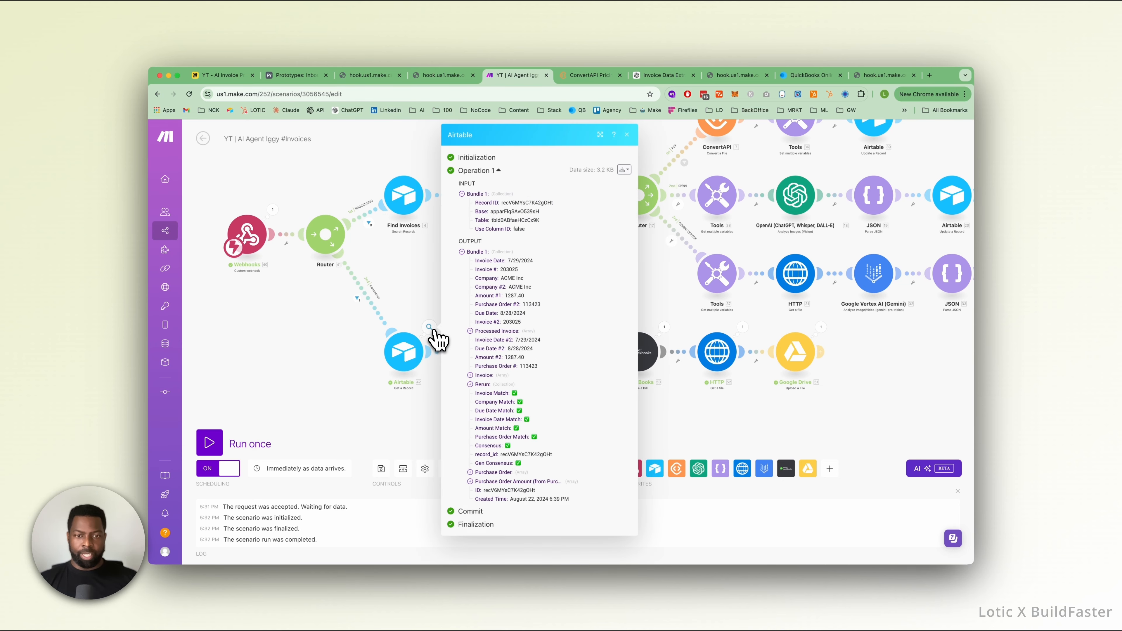
click(427, 311)
click(508, 327)
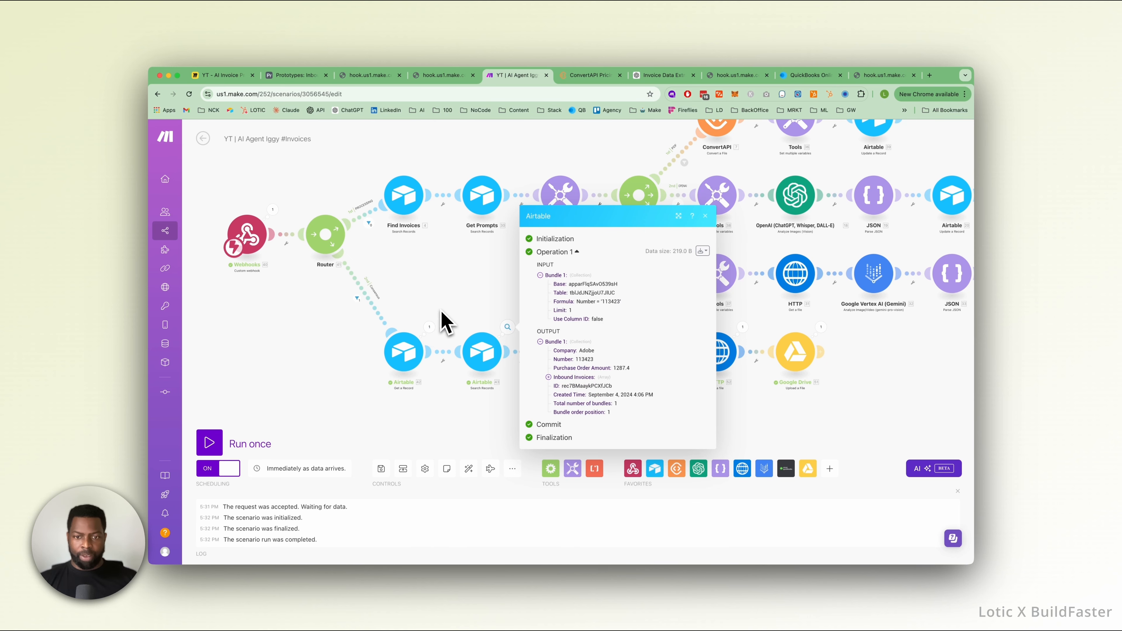
click(455, 326)
Rename the Airtable Search Records module on the Consensus route to Find Po.
right_click(483, 355)
click(512, 401)
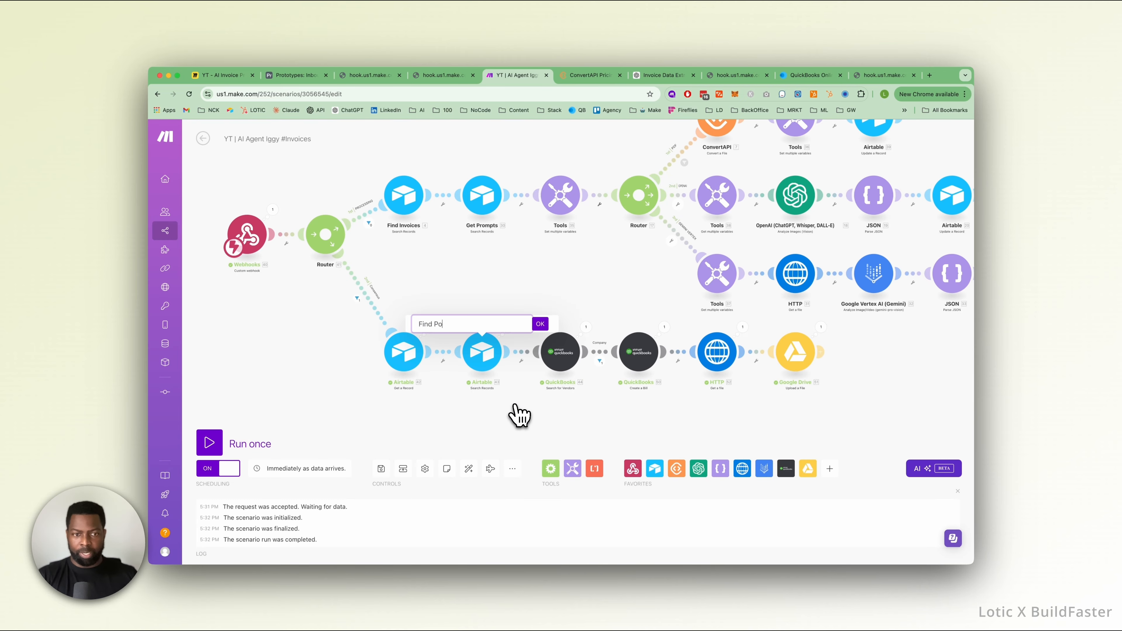
key(Return)
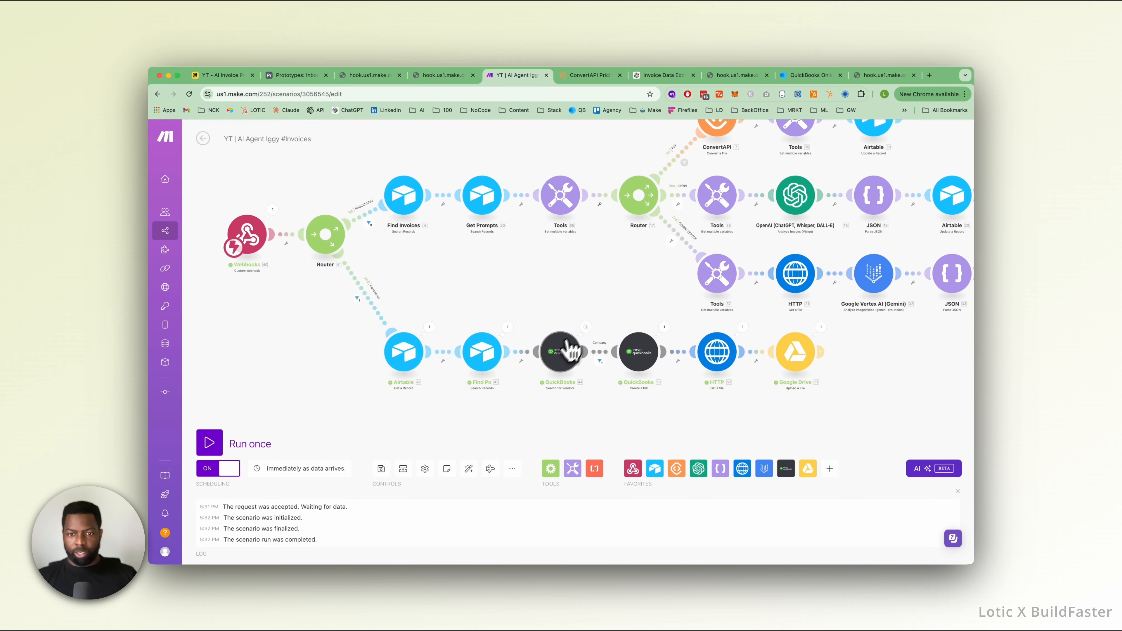
Inspect the run results of the QuickBooks vendor search and bill creation modules.
click(586, 327)
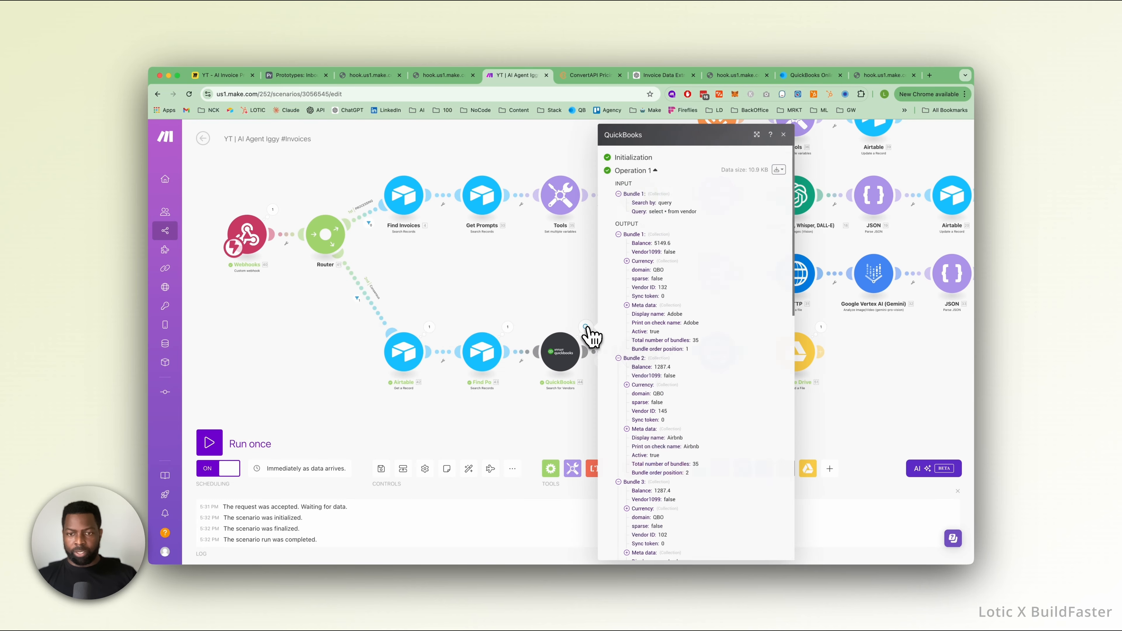
click(538, 295)
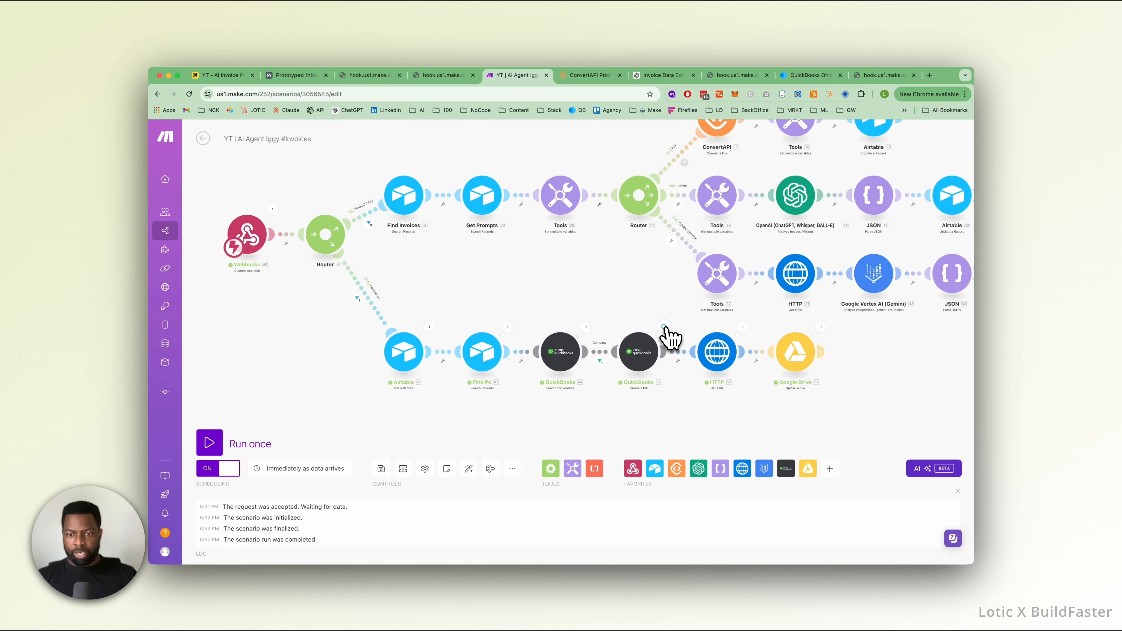
click(664, 327)
click(642, 312)
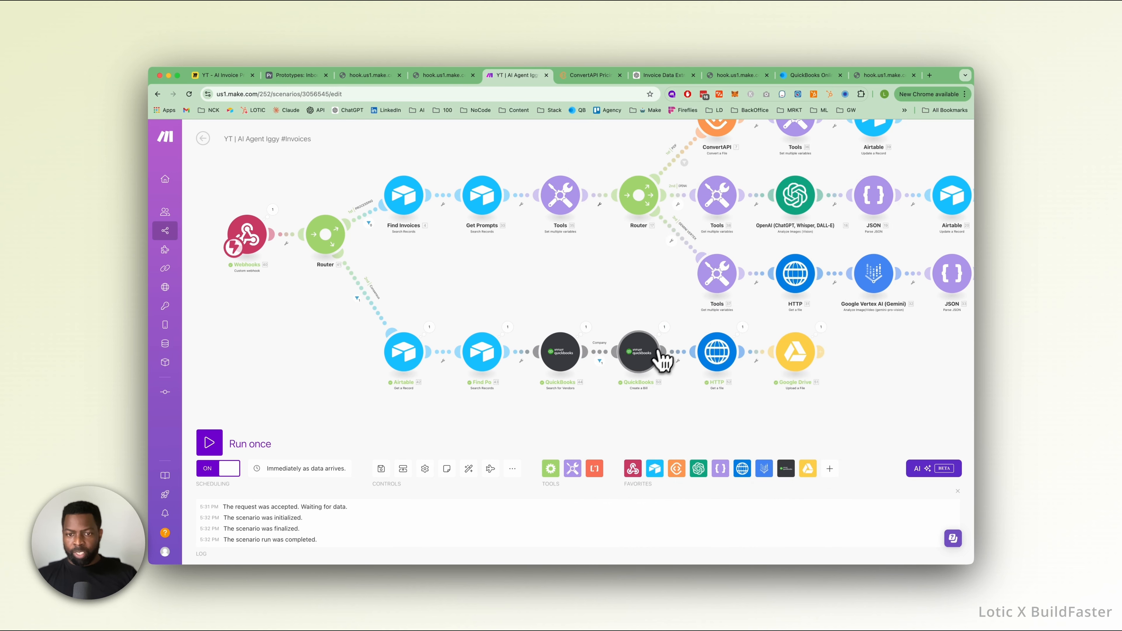
Review the QuickBooks bill module's vendor, amount and account settings, including the available account options, and close it without changes.
click(645, 353)
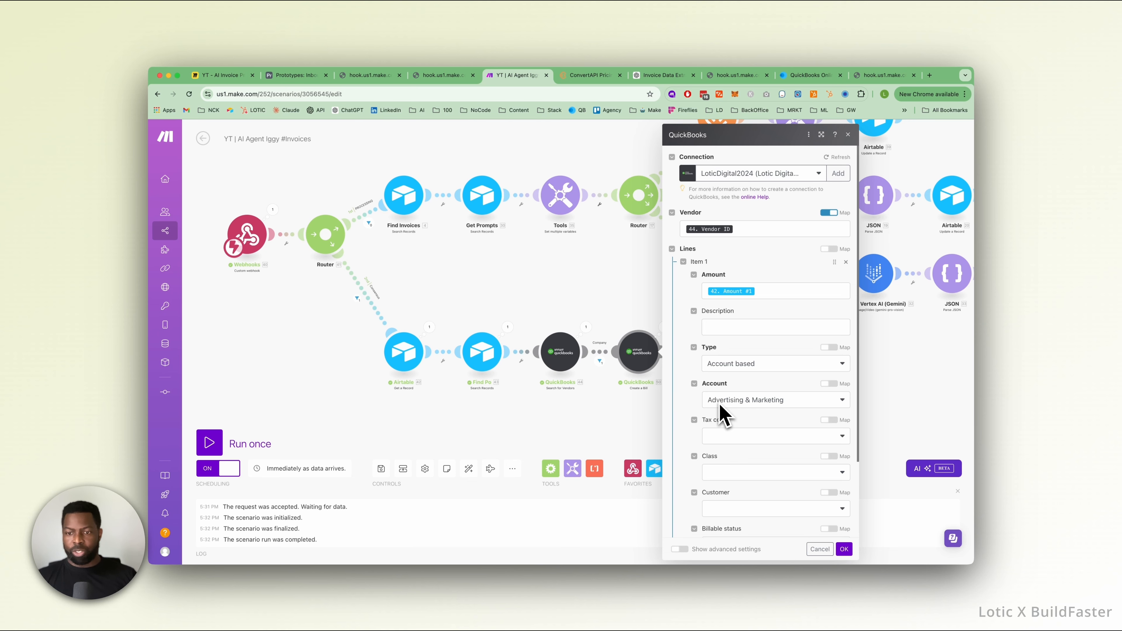
click(800, 401)
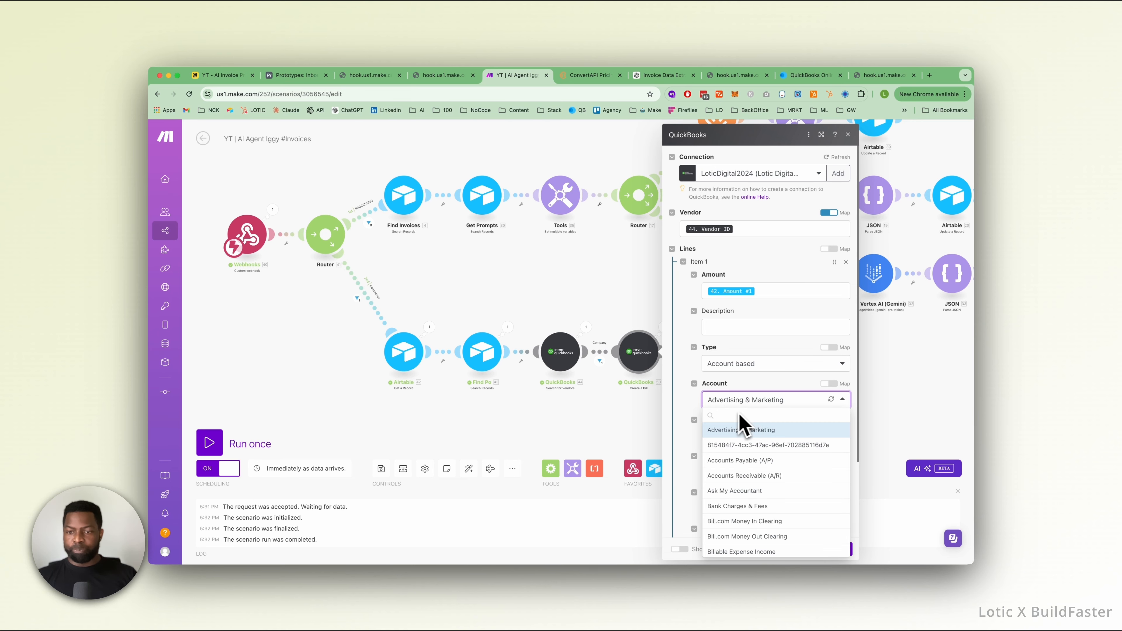
click(779, 394)
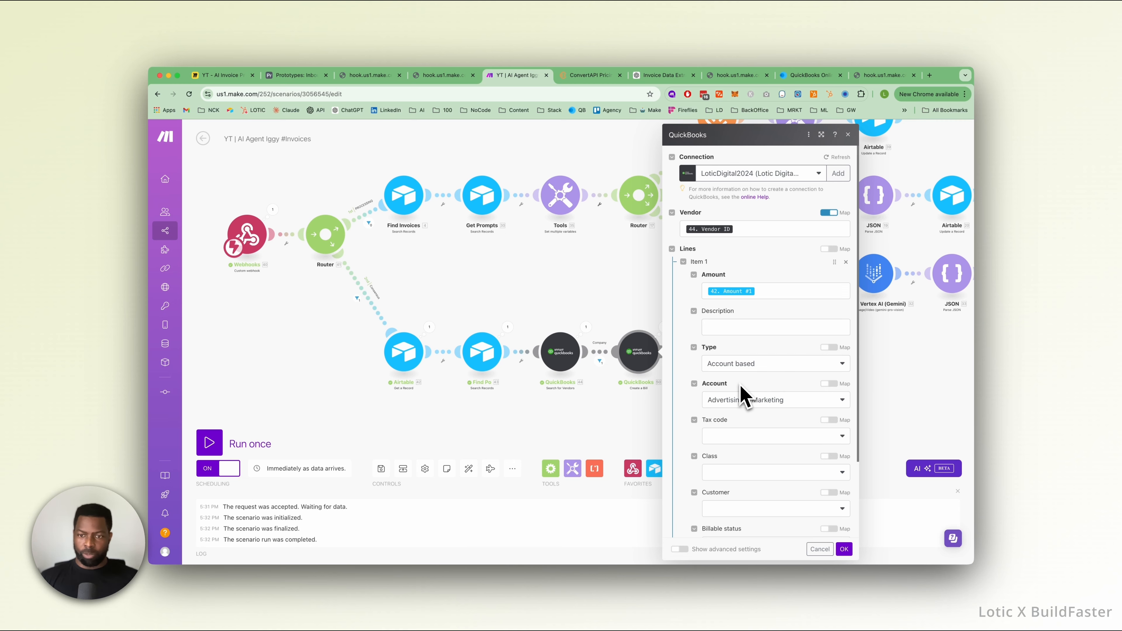
click(640, 304)
scroll(640, 304, up, 1)
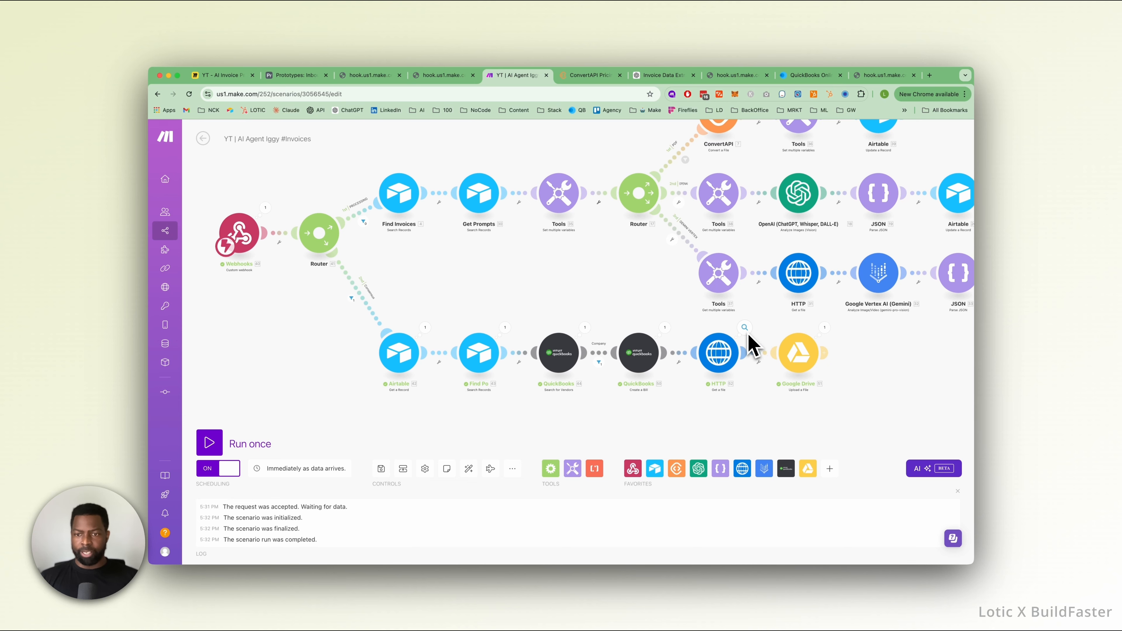
Review the HTTP module's file URL mapping and the Google Drive upload module's folder and file settings.
scroll(716, 358, up, 1)
click(712, 358)
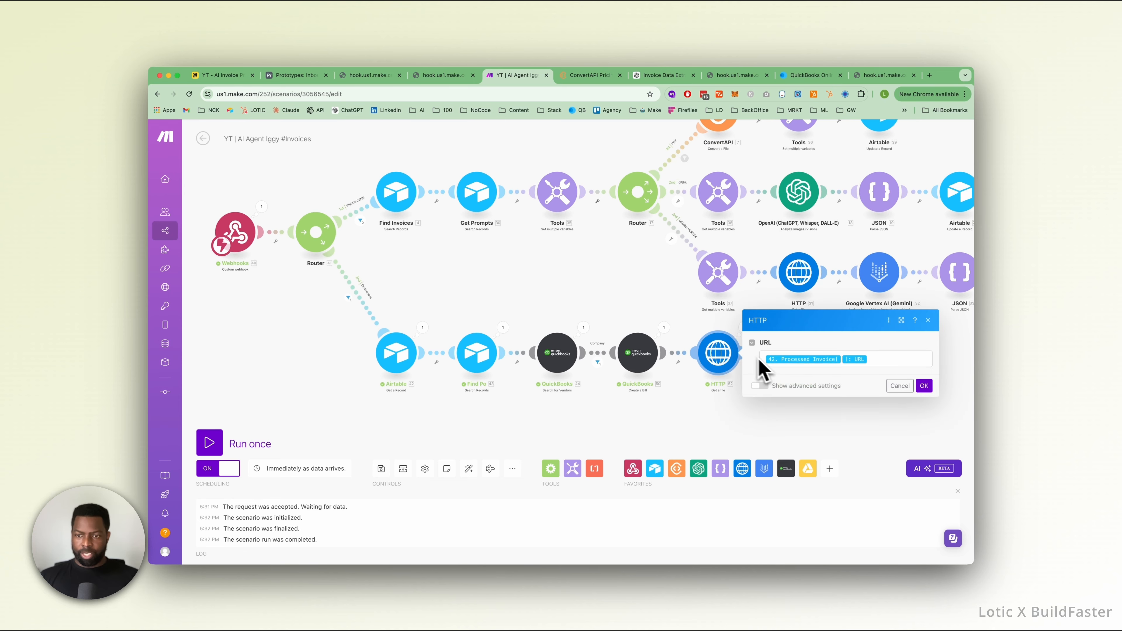
click(642, 314)
click(799, 361)
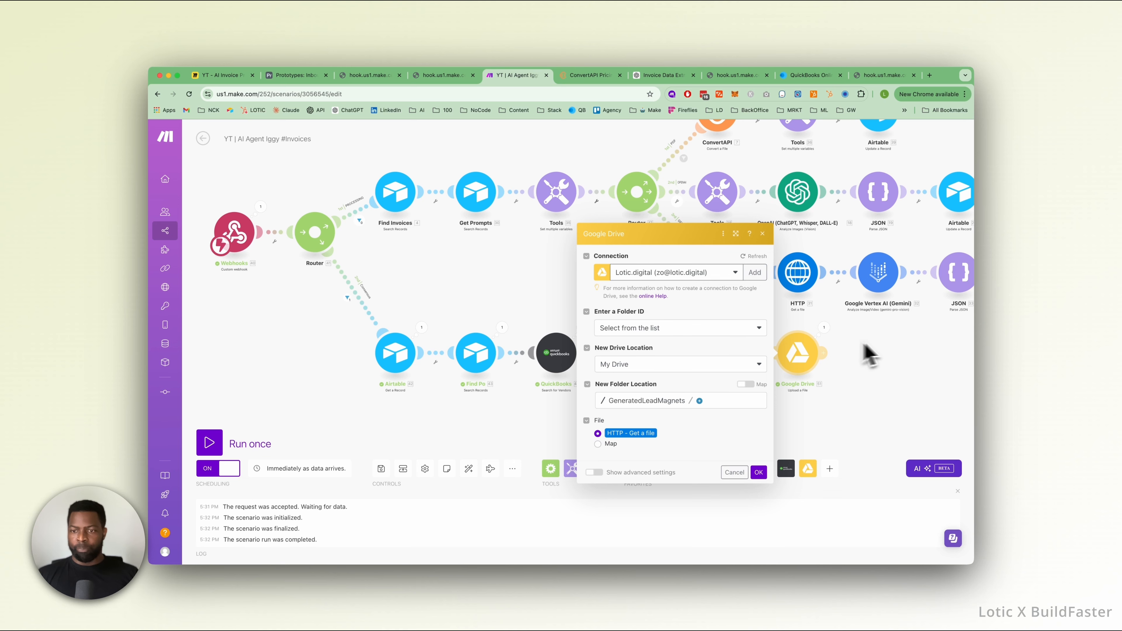
click(889, 353)
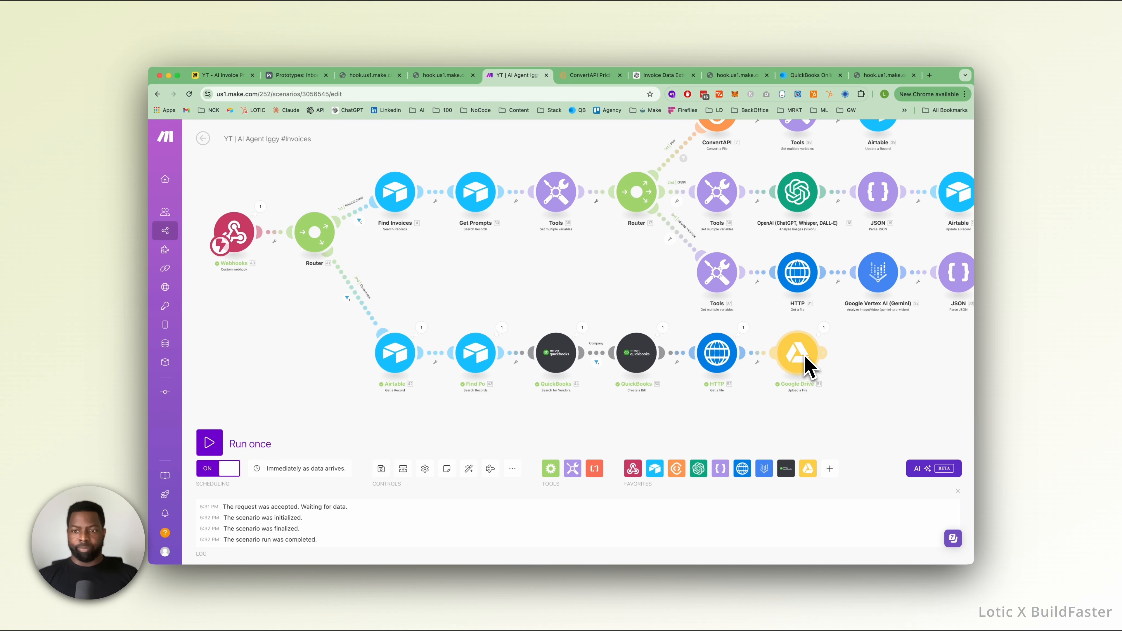
scroll(795, 366, down, 5)
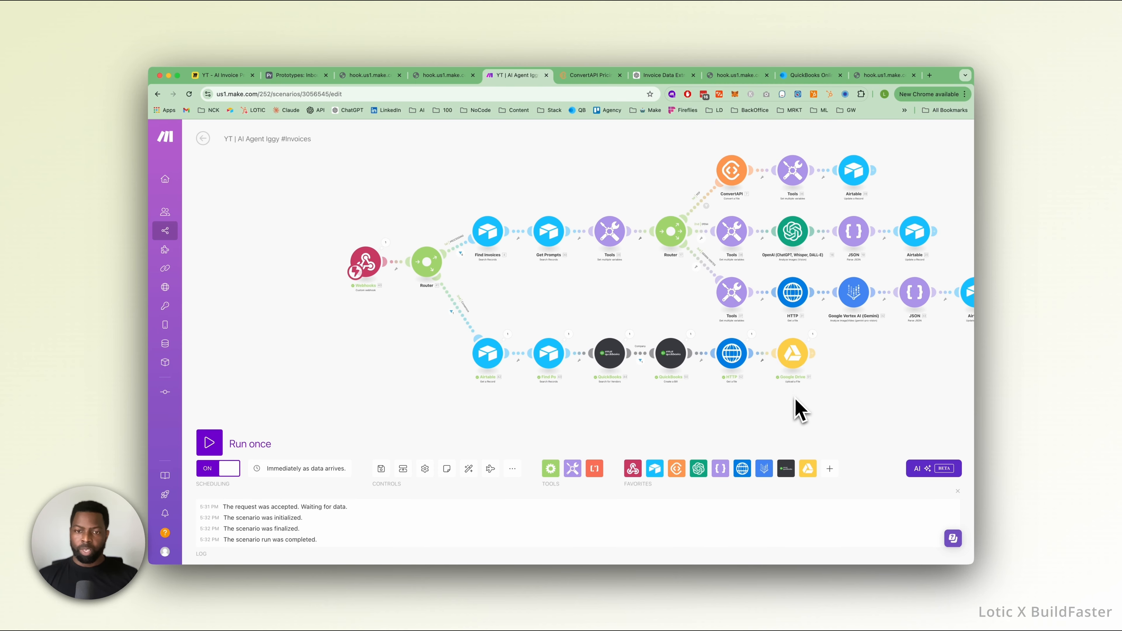
scroll(662, 356, up, 3)
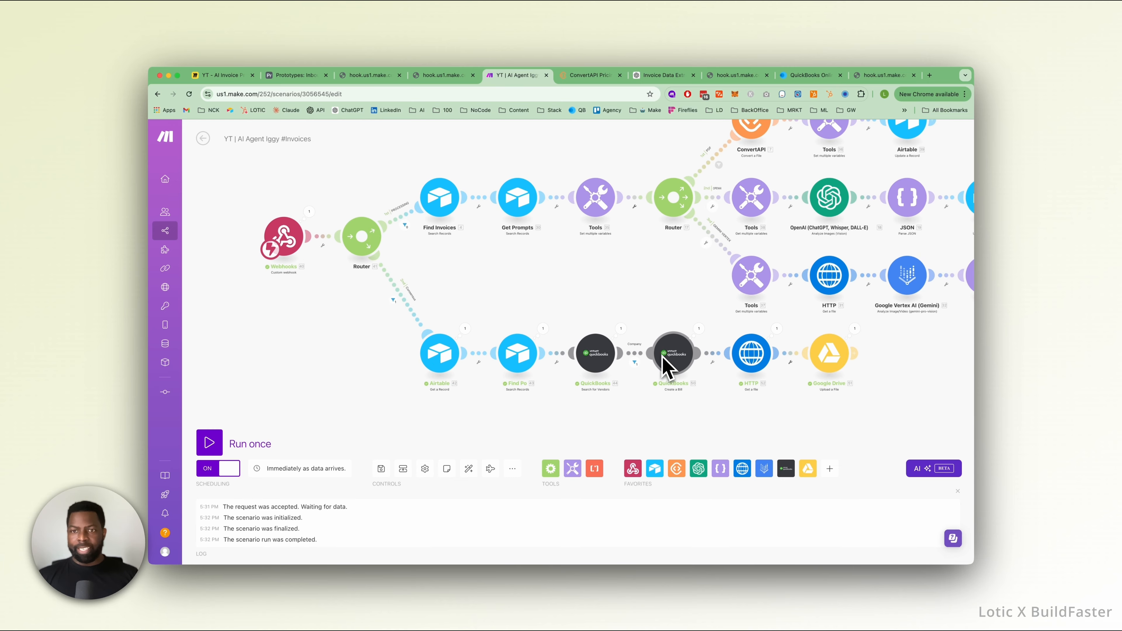
scroll(658, 355, down, 1)
drag(632, 306, 549, 333)
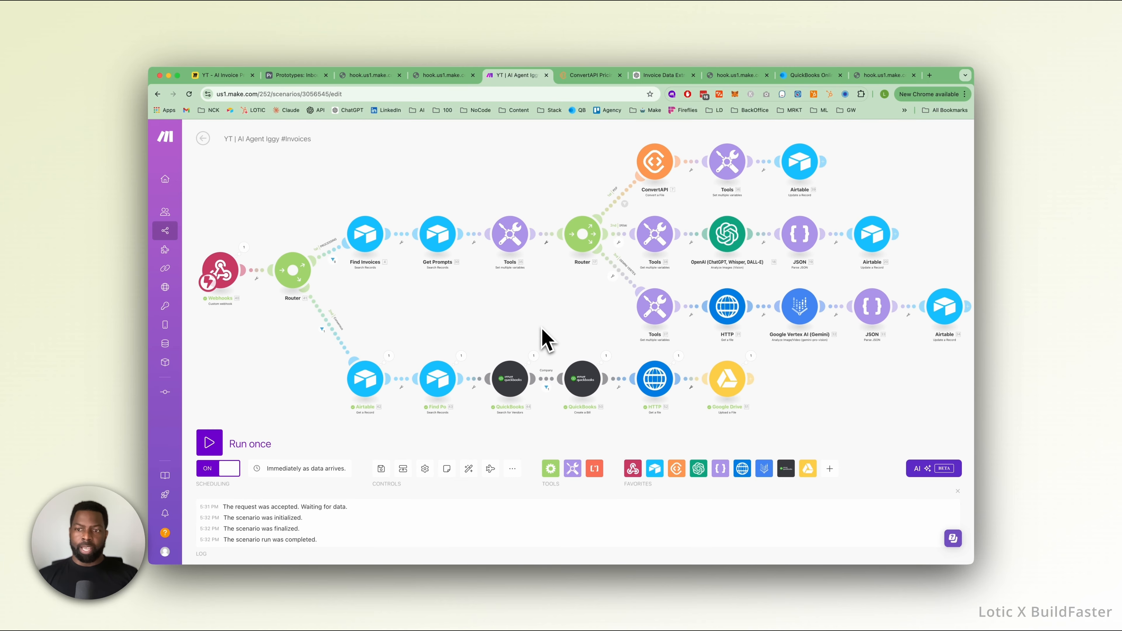
scroll(546, 340, down, 2)
scroll(547, 340, up, 1)
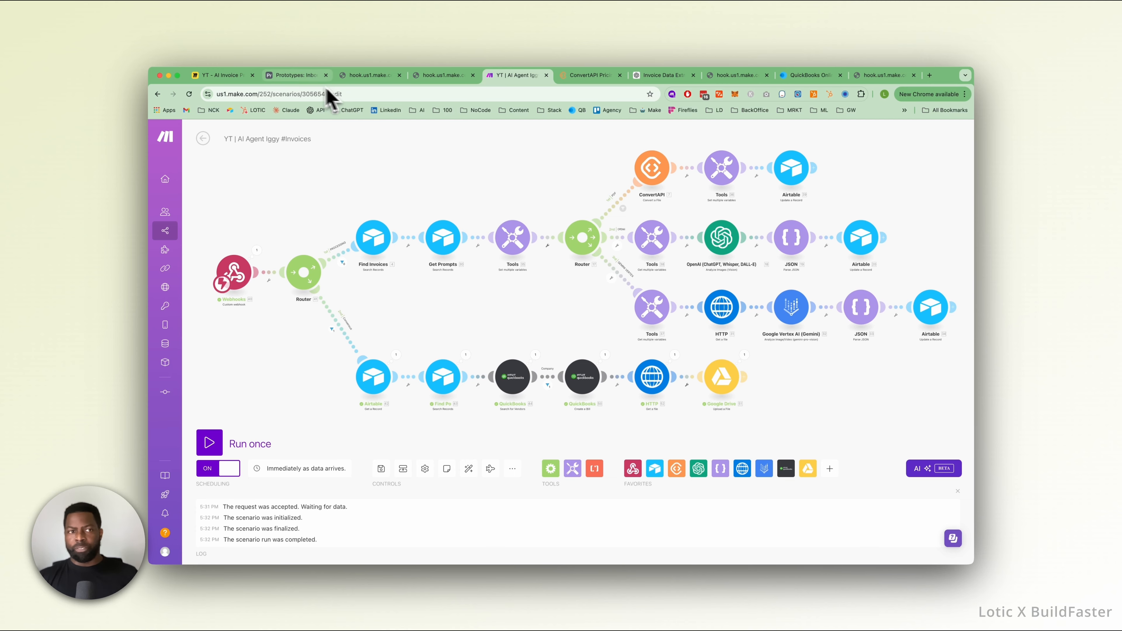
Open Airtable's Review interface and examine the first invoice's document, match indicators, paired extracted values and Rerun field.
click(309, 76)
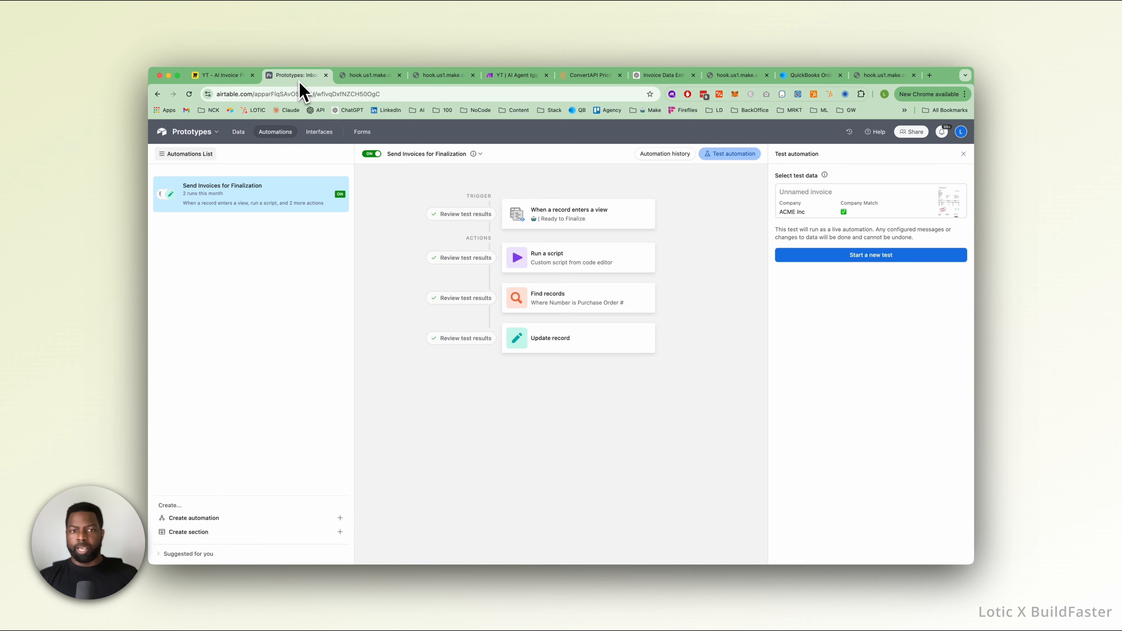
click(320, 136)
click(185, 176)
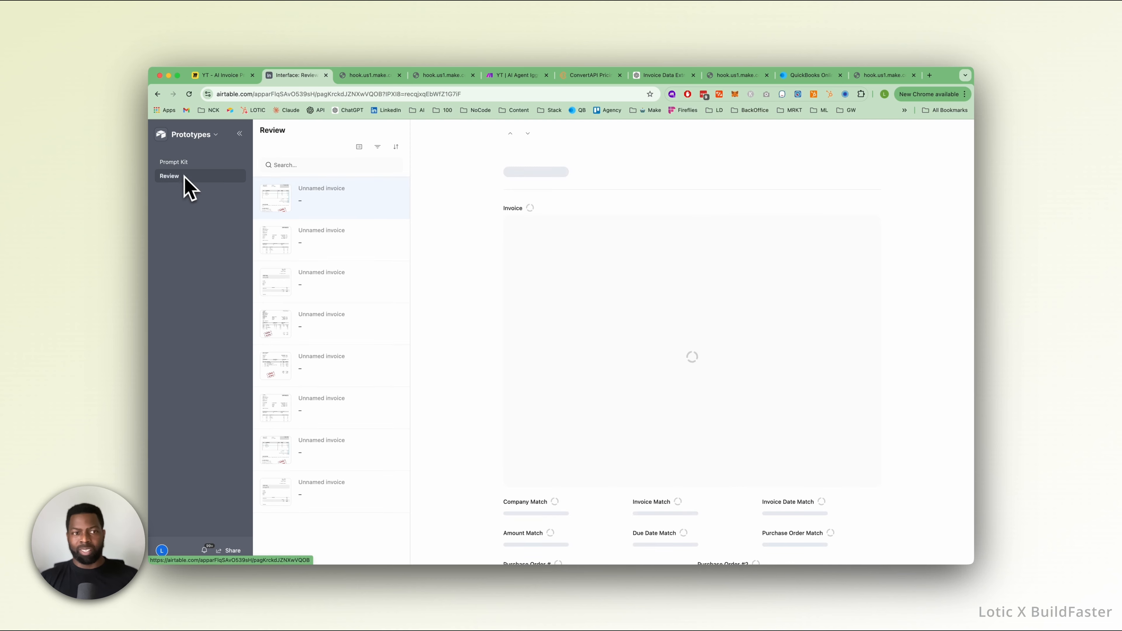
click(327, 245)
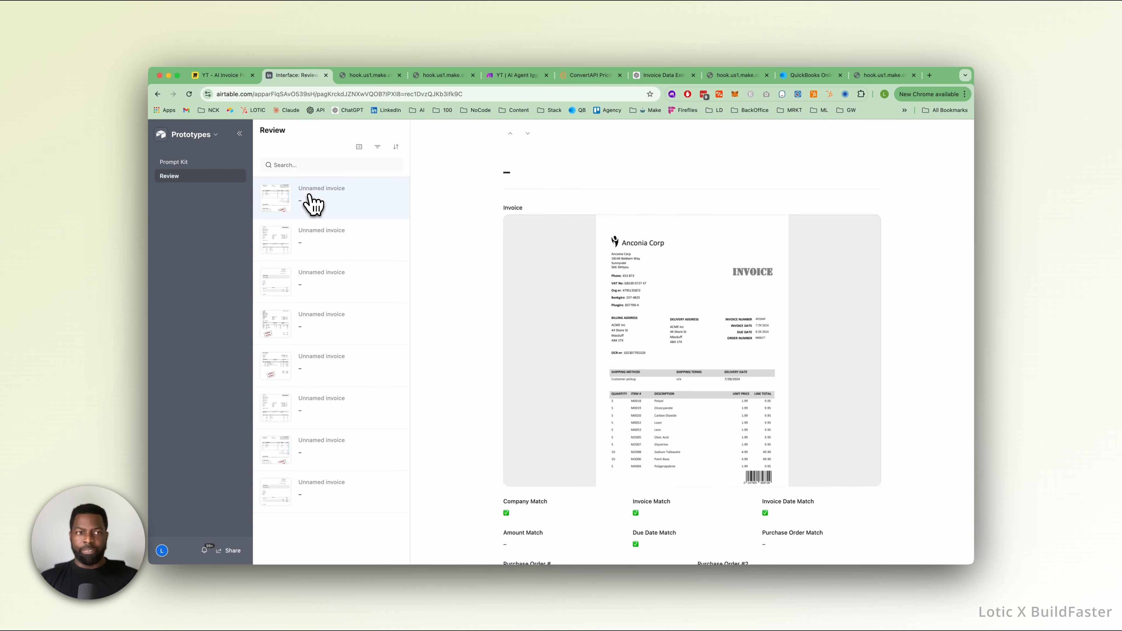
scroll(654, 319, down, 2)
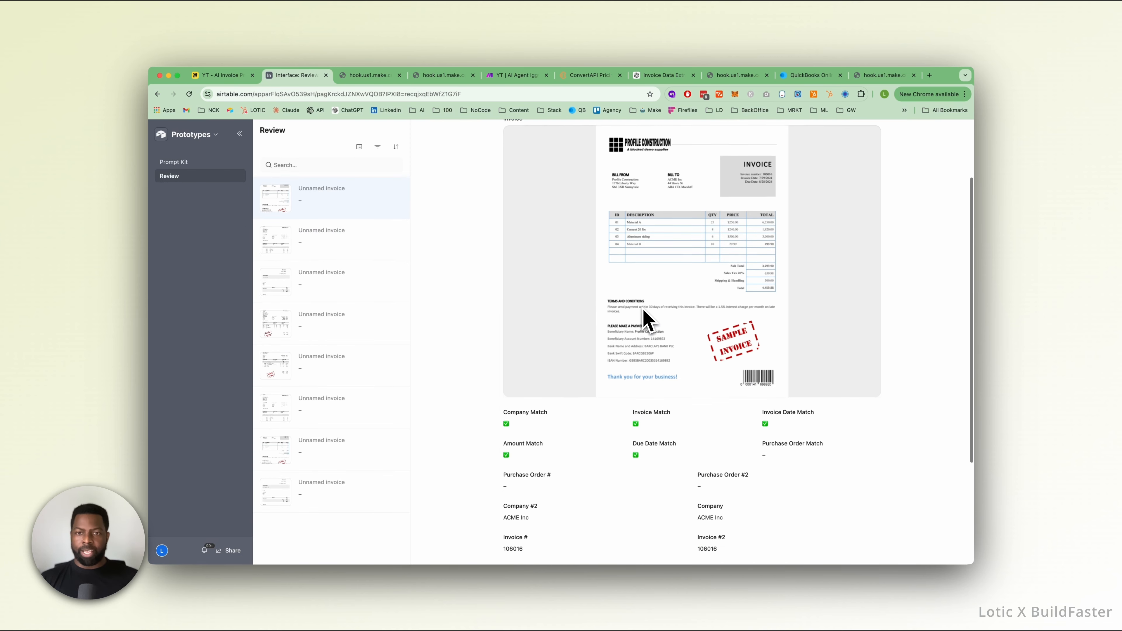
scroll(646, 318, down, 1)
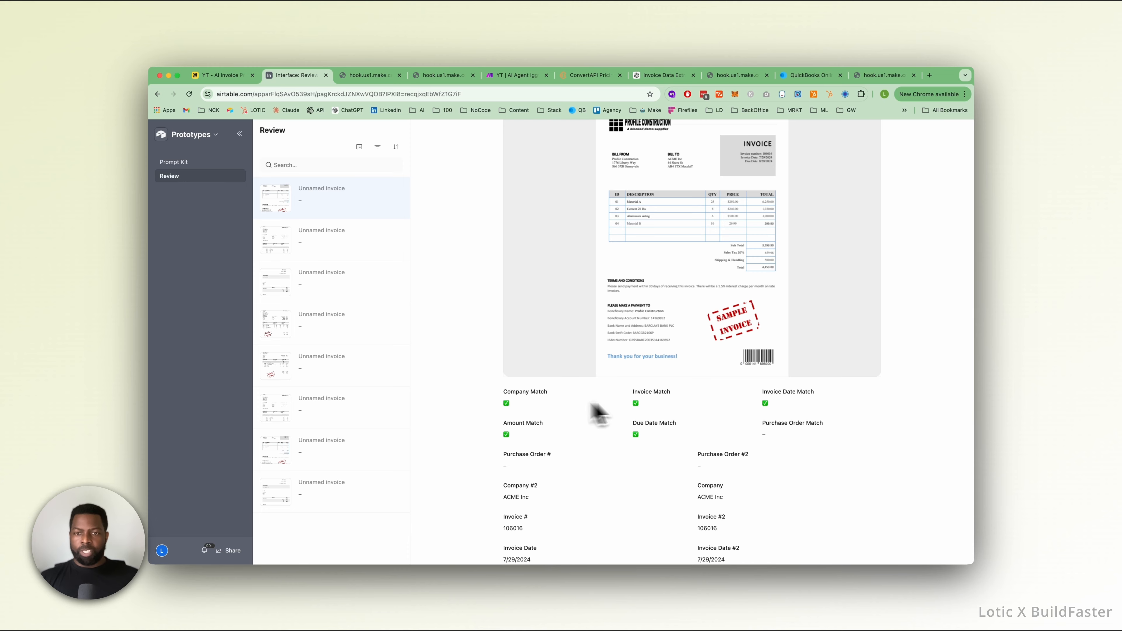
scroll(658, 376, down, 4)
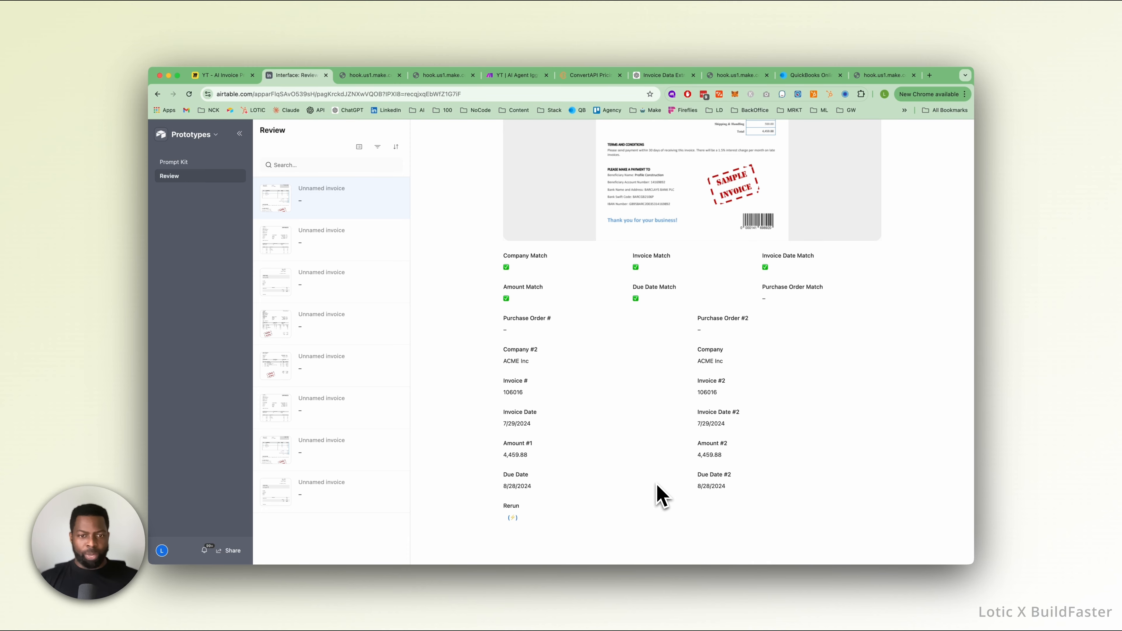
scroll(701, 526, up, 6)
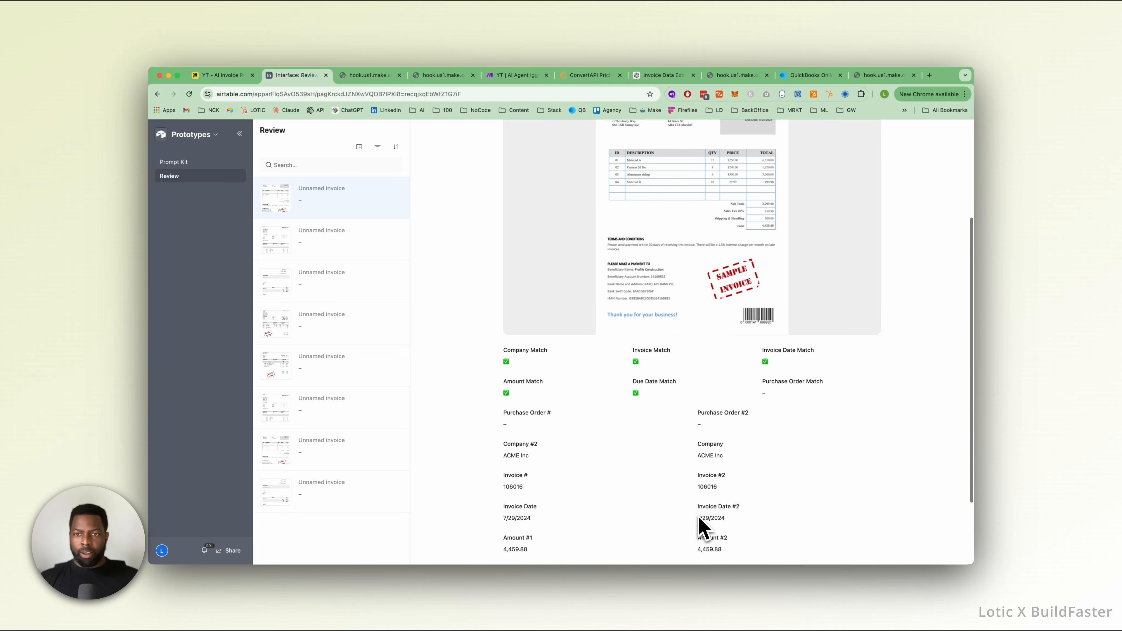
scroll(702, 526, down, 6)
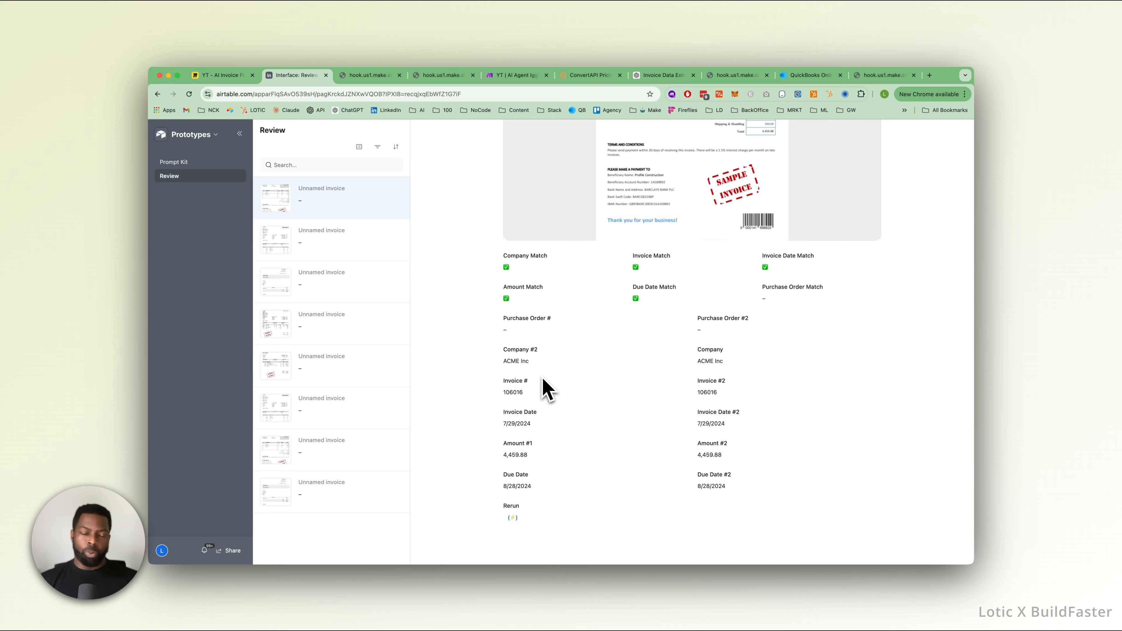
scroll(537, 385, up, 4)
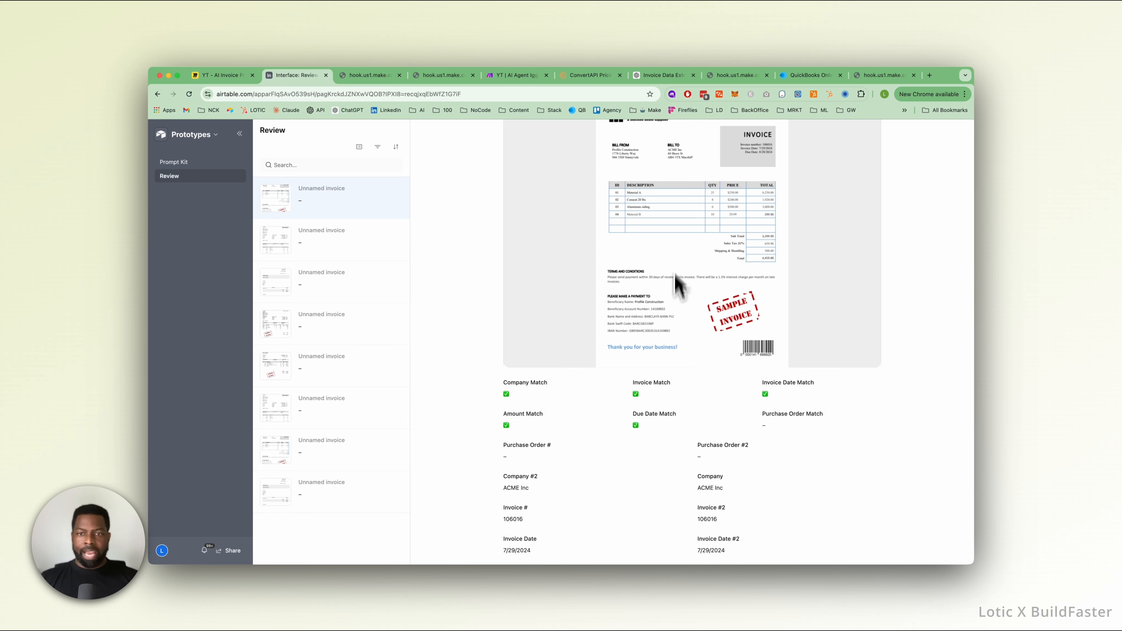
scroll(627, 287, up, 2)
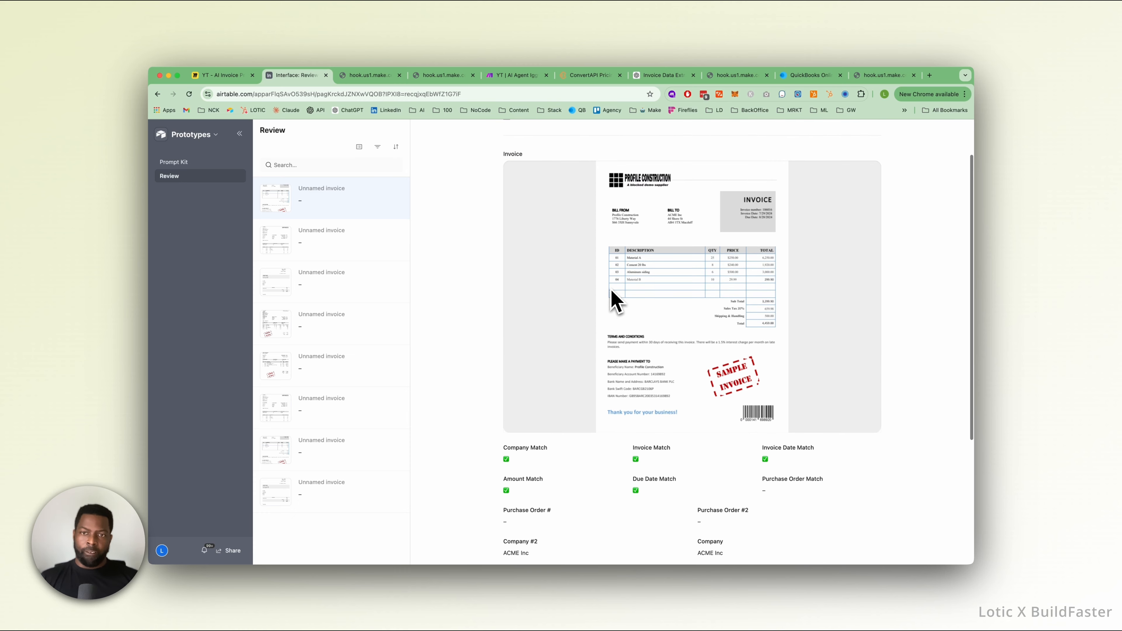